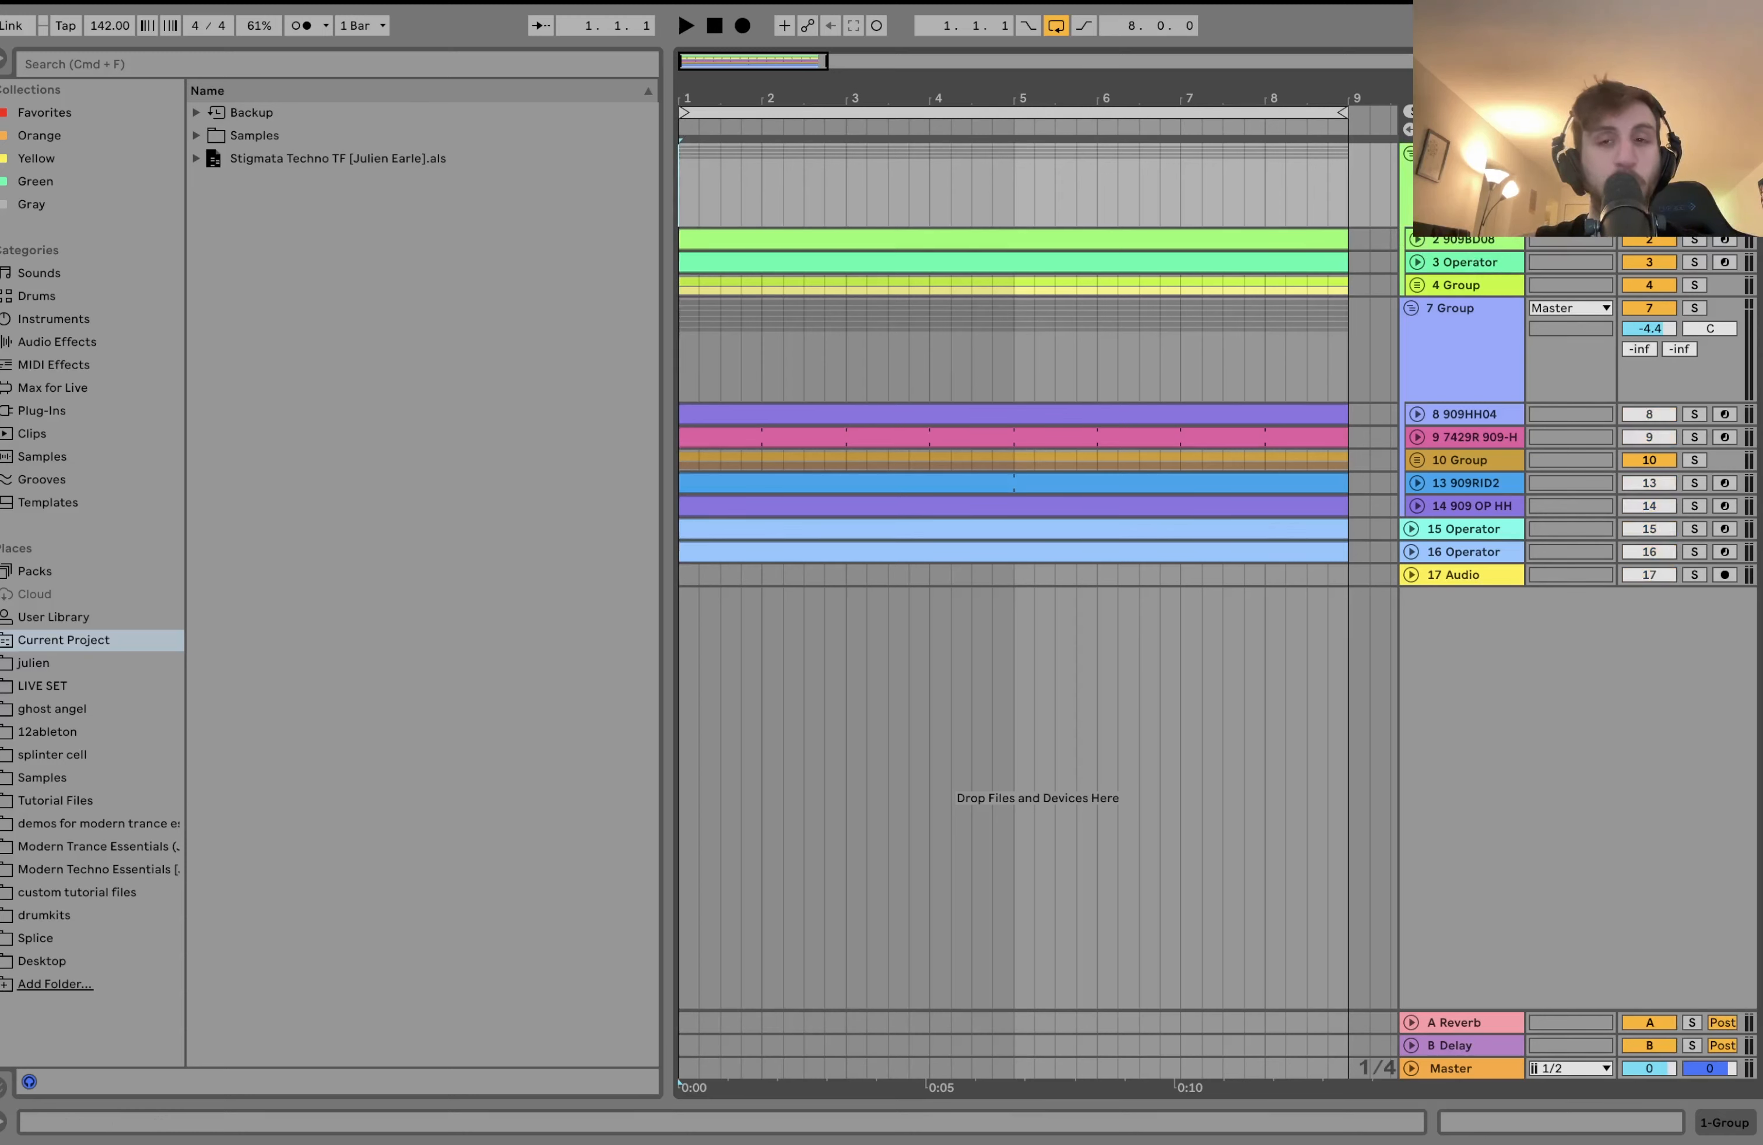
Play the loop and unfold the tracks inside the first group, including the nested 4 Group.
key(space)
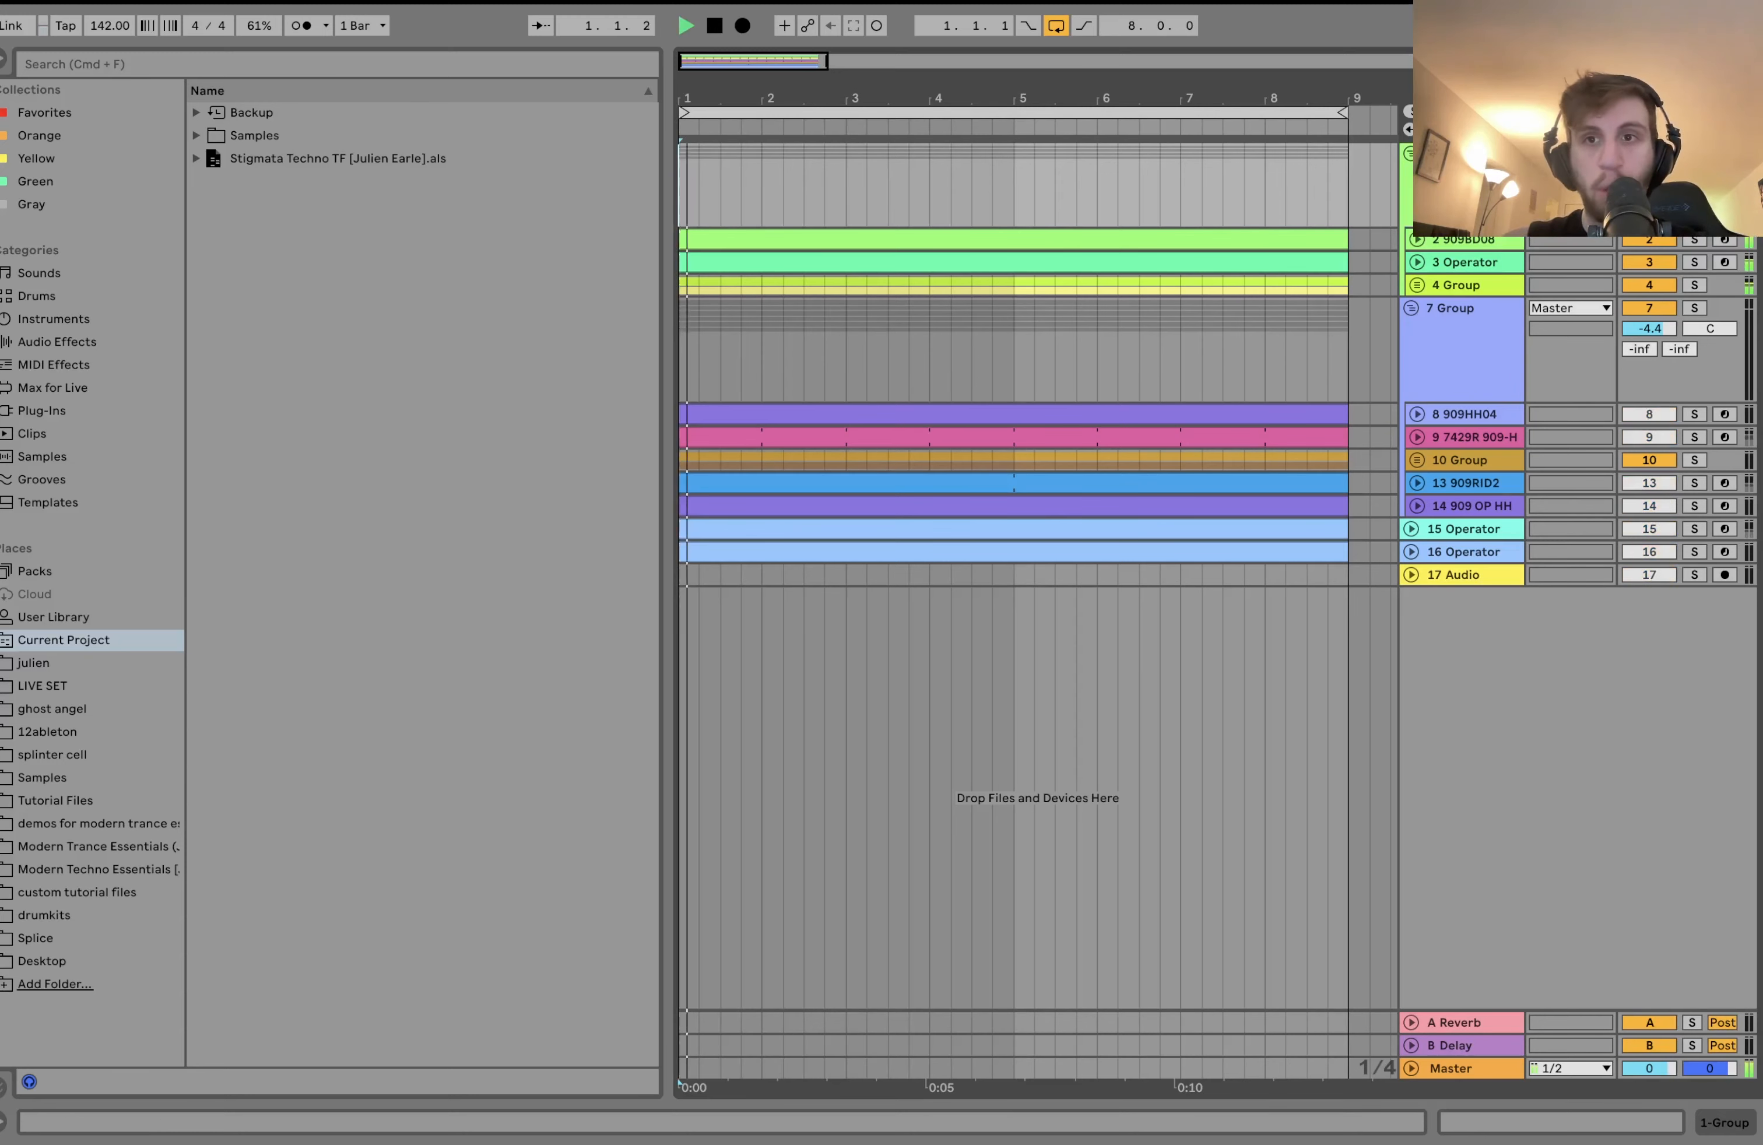
click(1454, 262)
key(u)
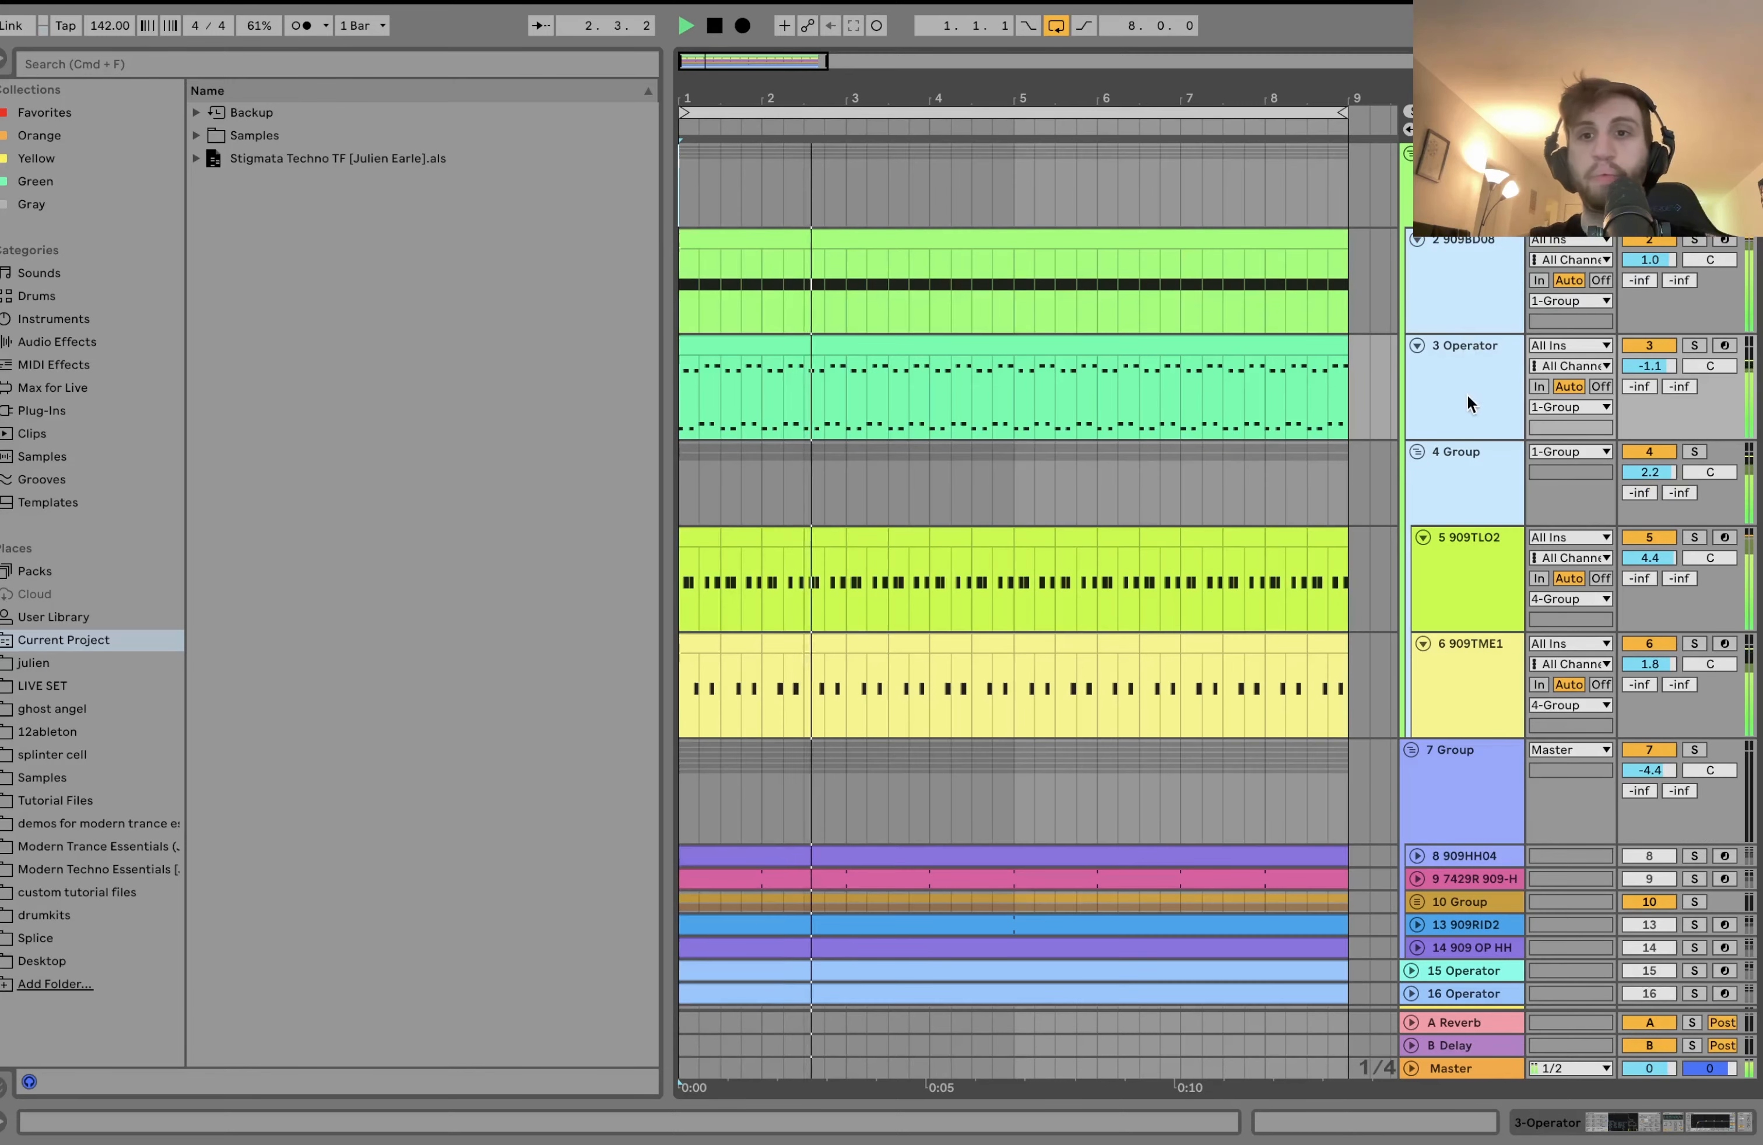
click(1465, 480)
scroll(1465, 480, down, 3)
scroll(1465, 479, up, 3)
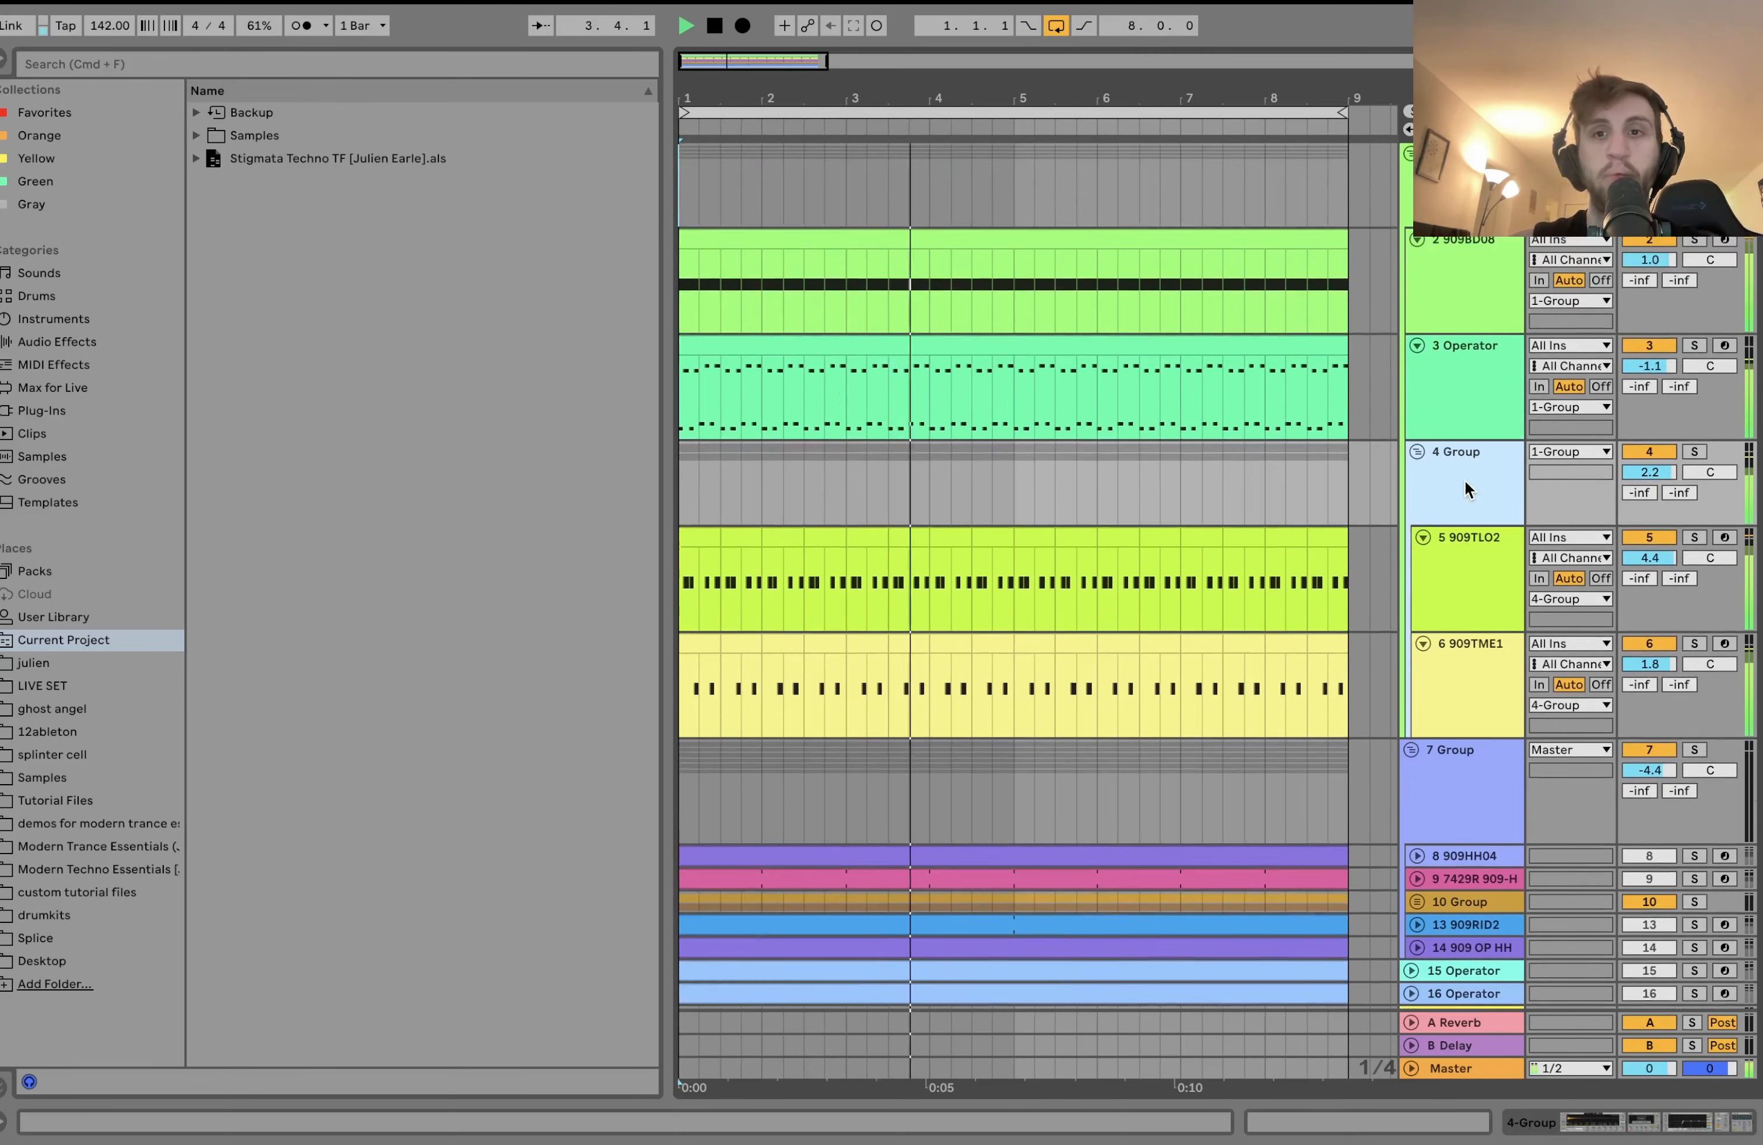
key(space)
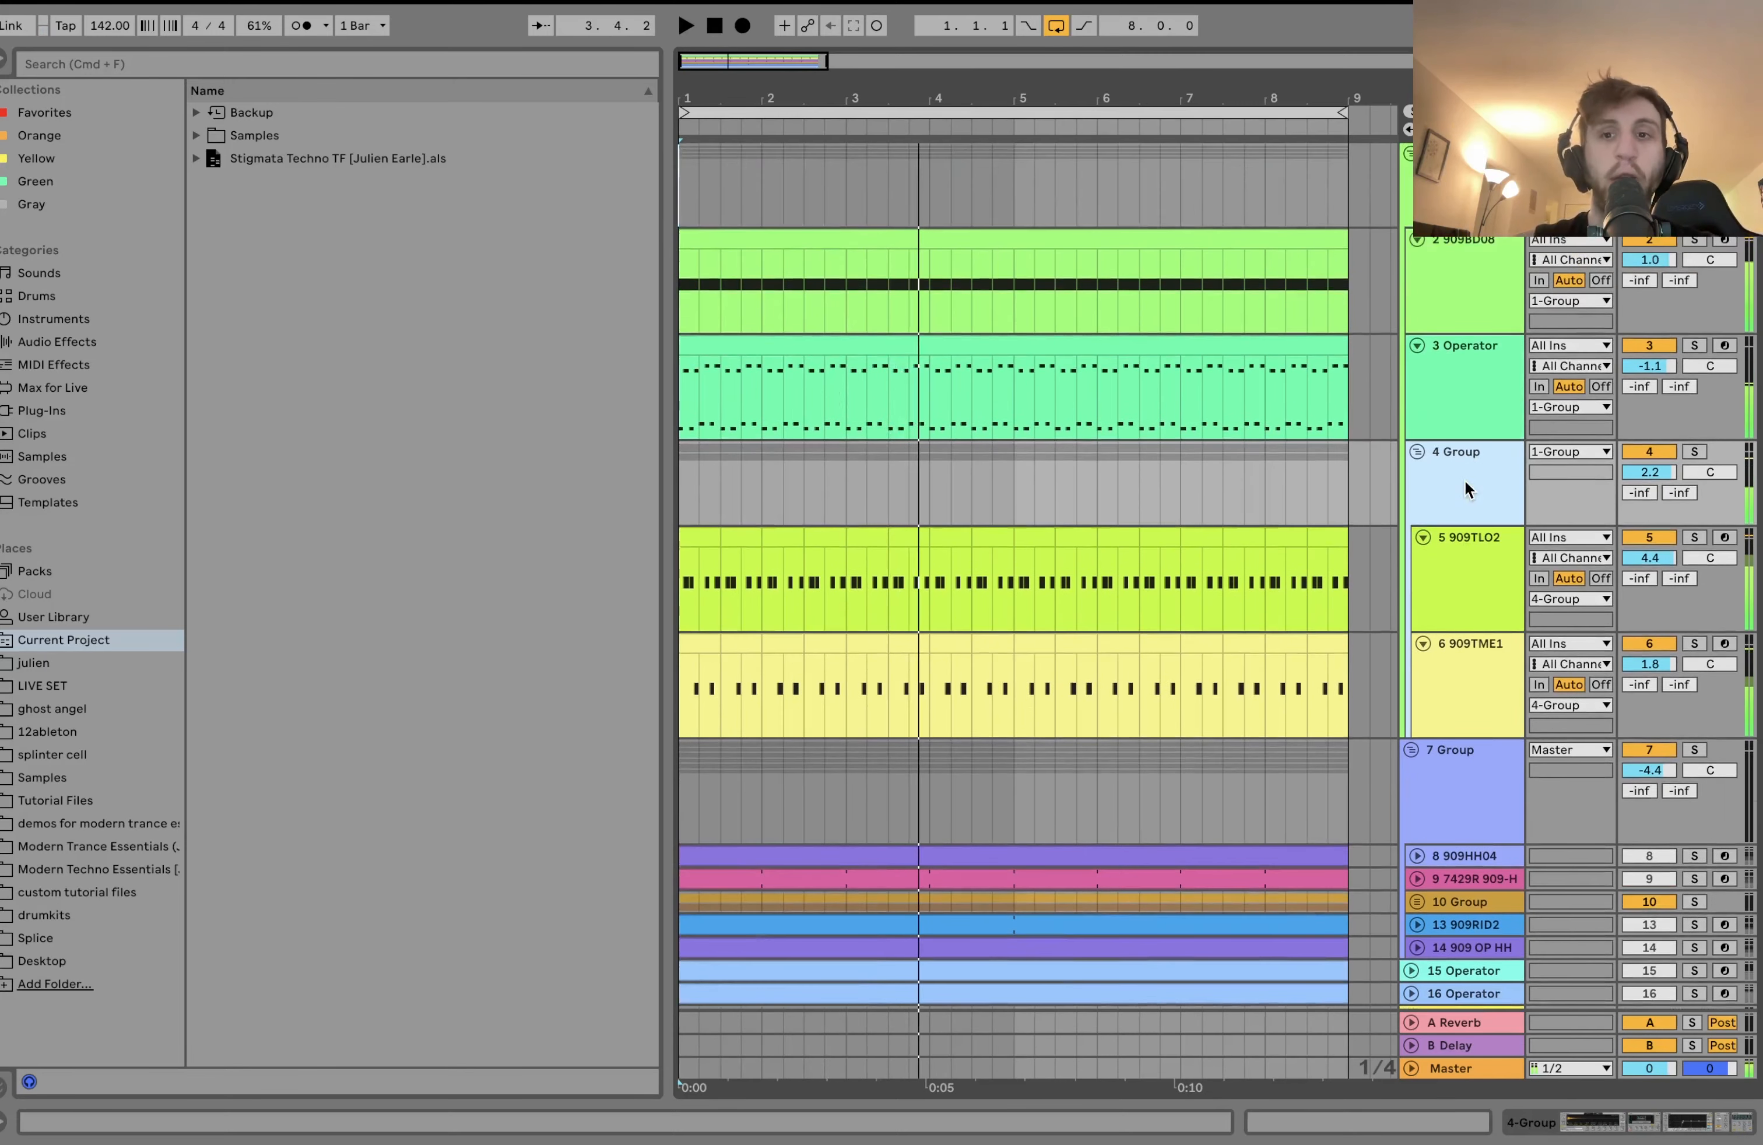
Mute 3 Operator and 4 Group, and audition the 909BD08 kick with its sampler controls shown.
click(1660, 451)
double_click(1462, 268)
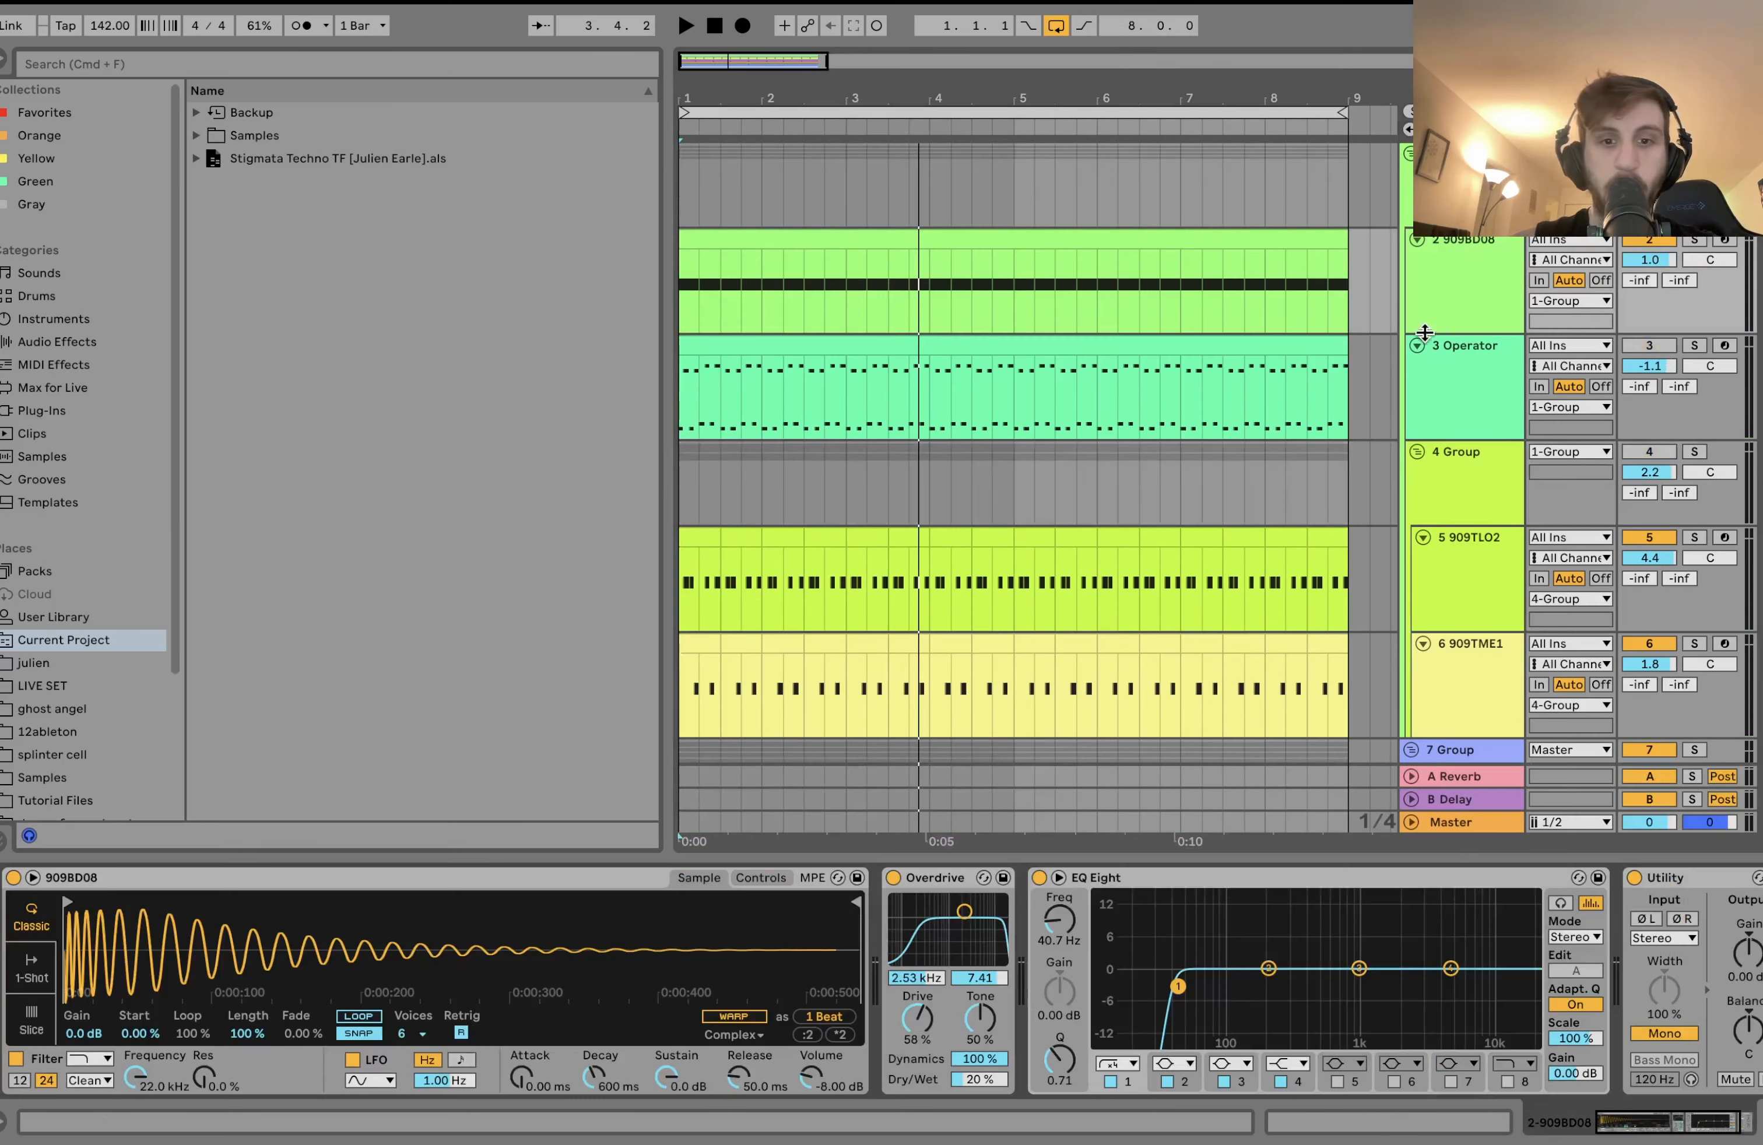
key(space)
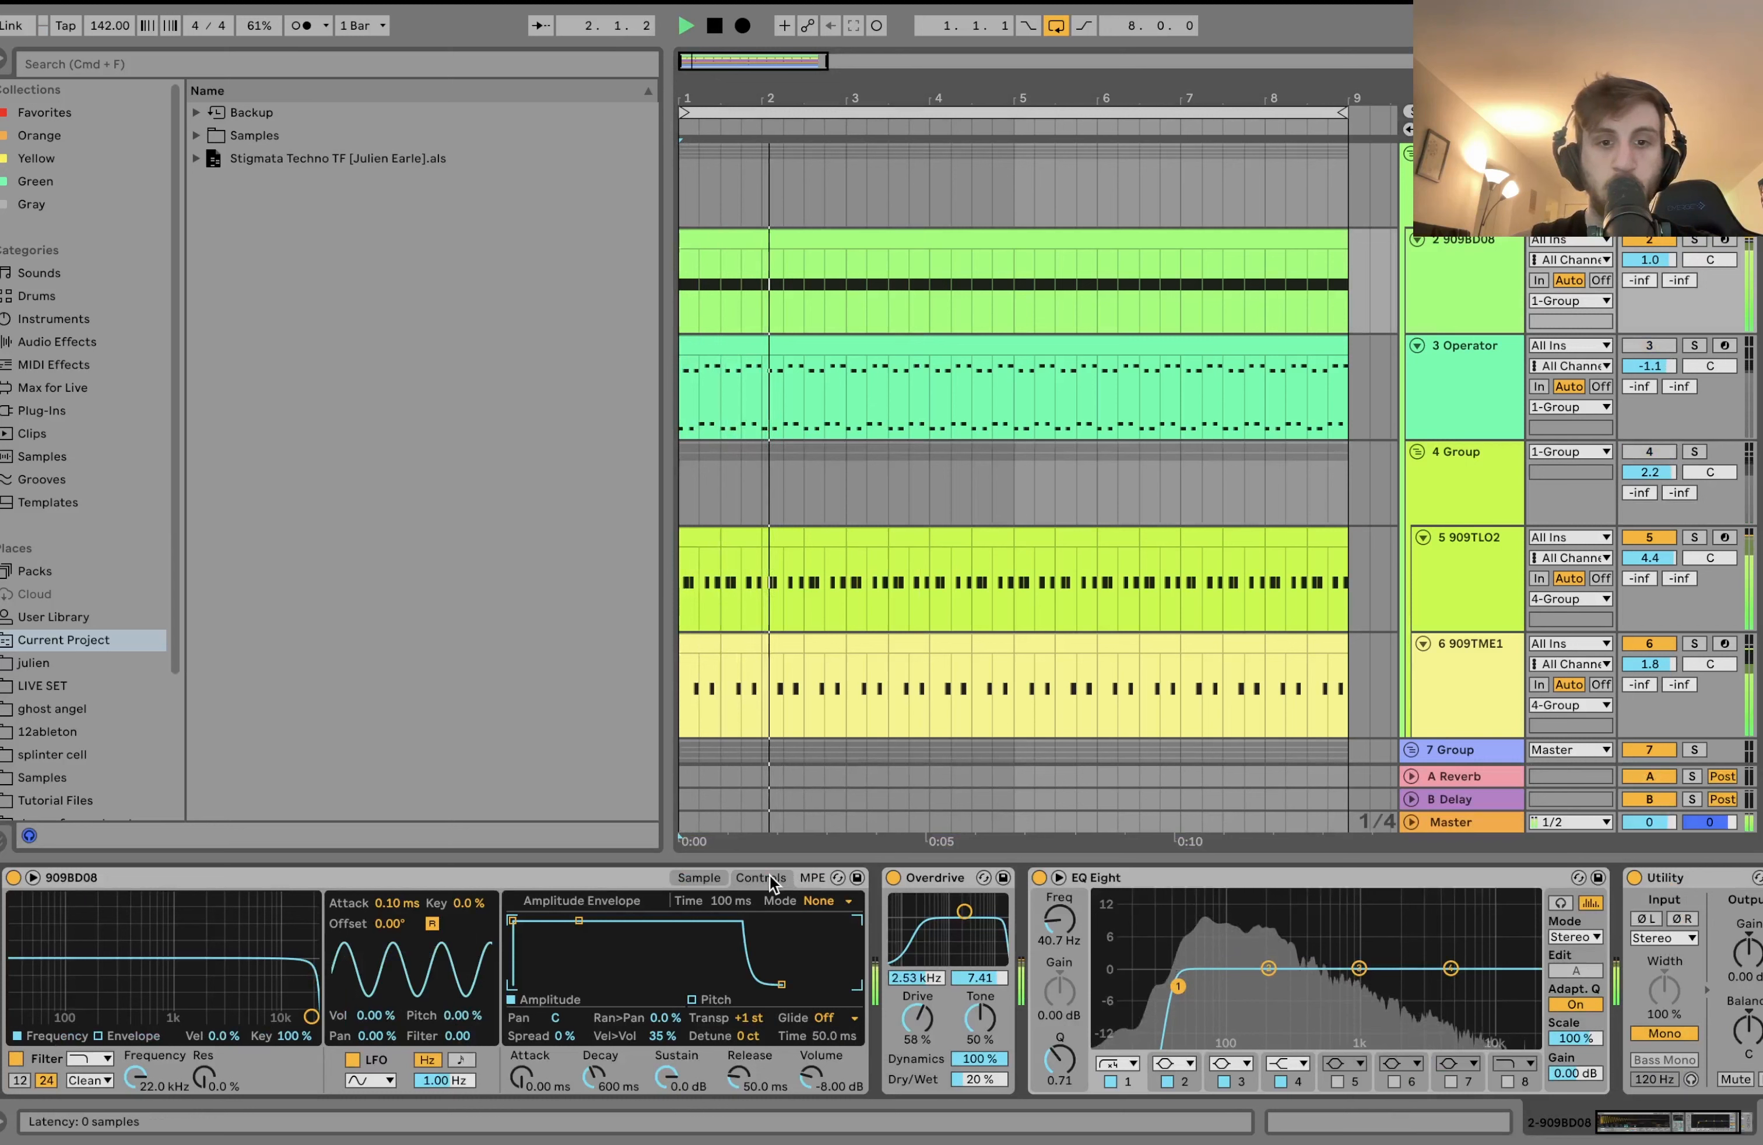
key(space)
Bypass the kick's effects and re-enable Overdrive, EQ Eight and Utility one at a time while auditioning the loop.
scroll(966, 948, right, 3)
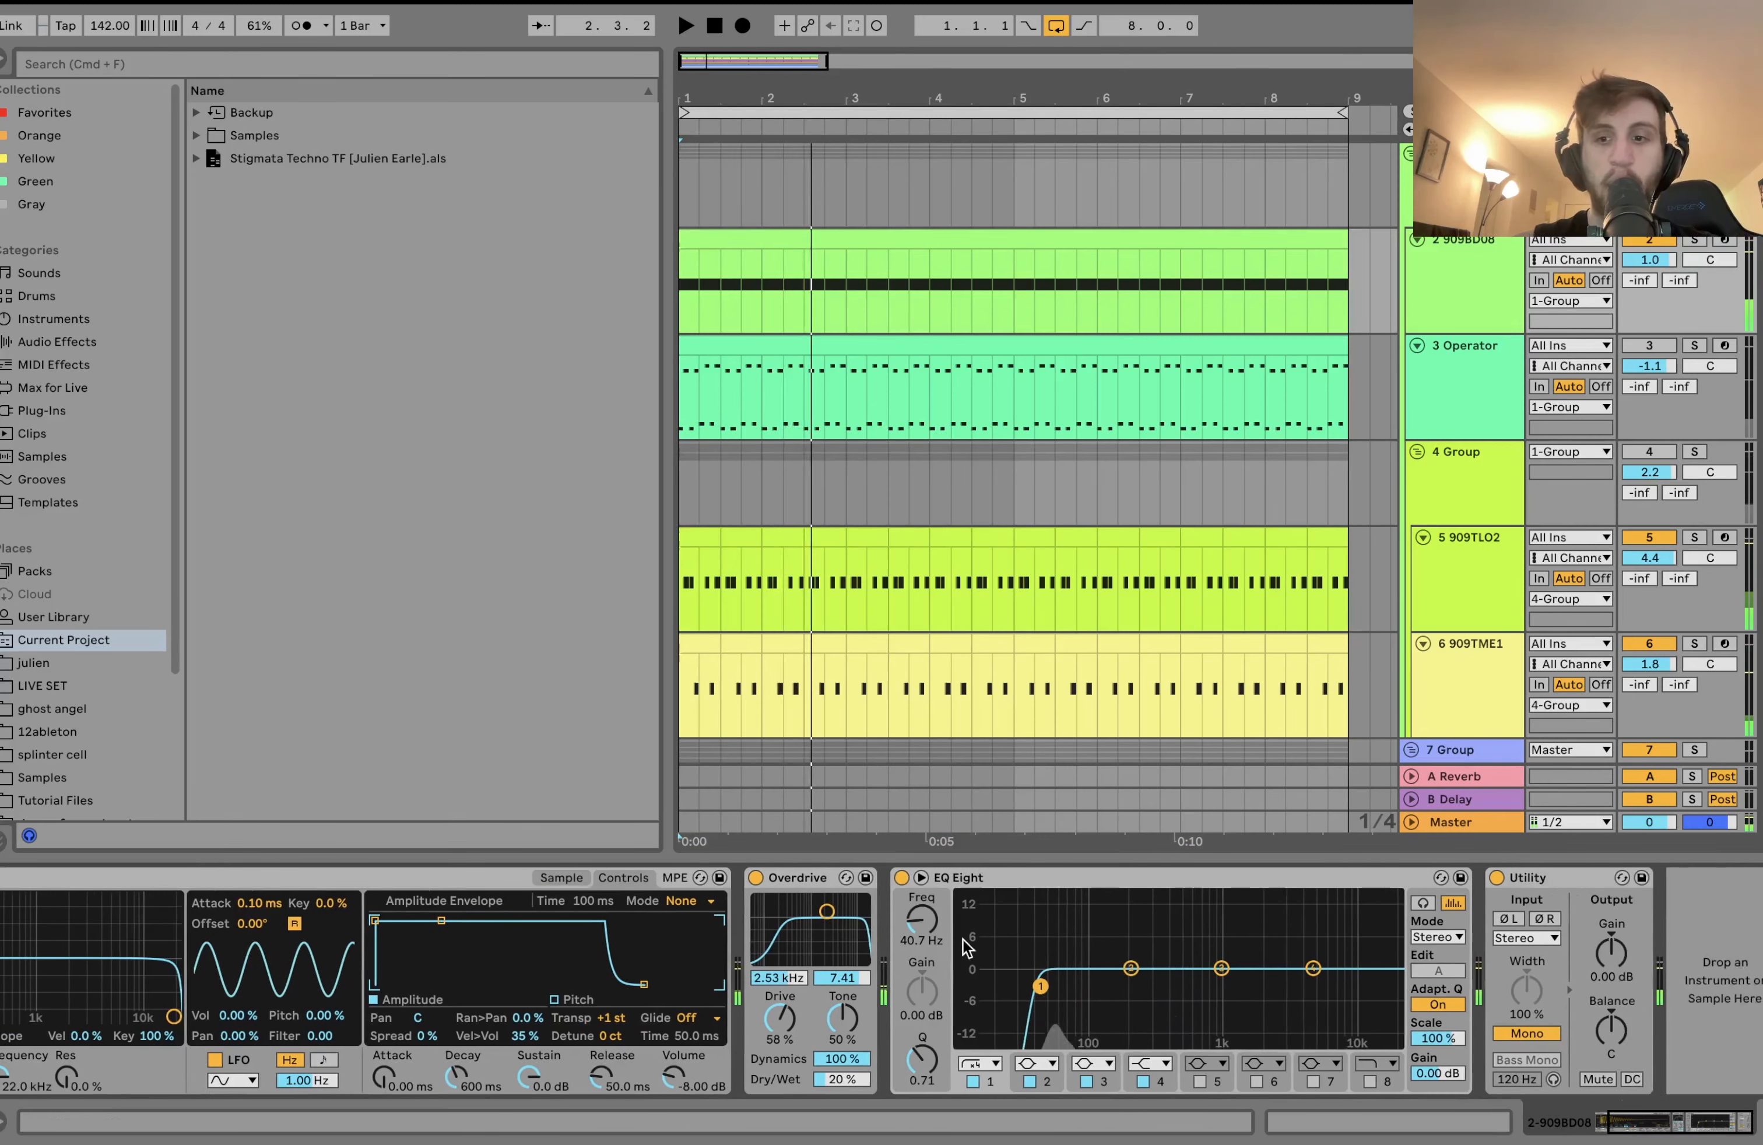
click(1558, 870)
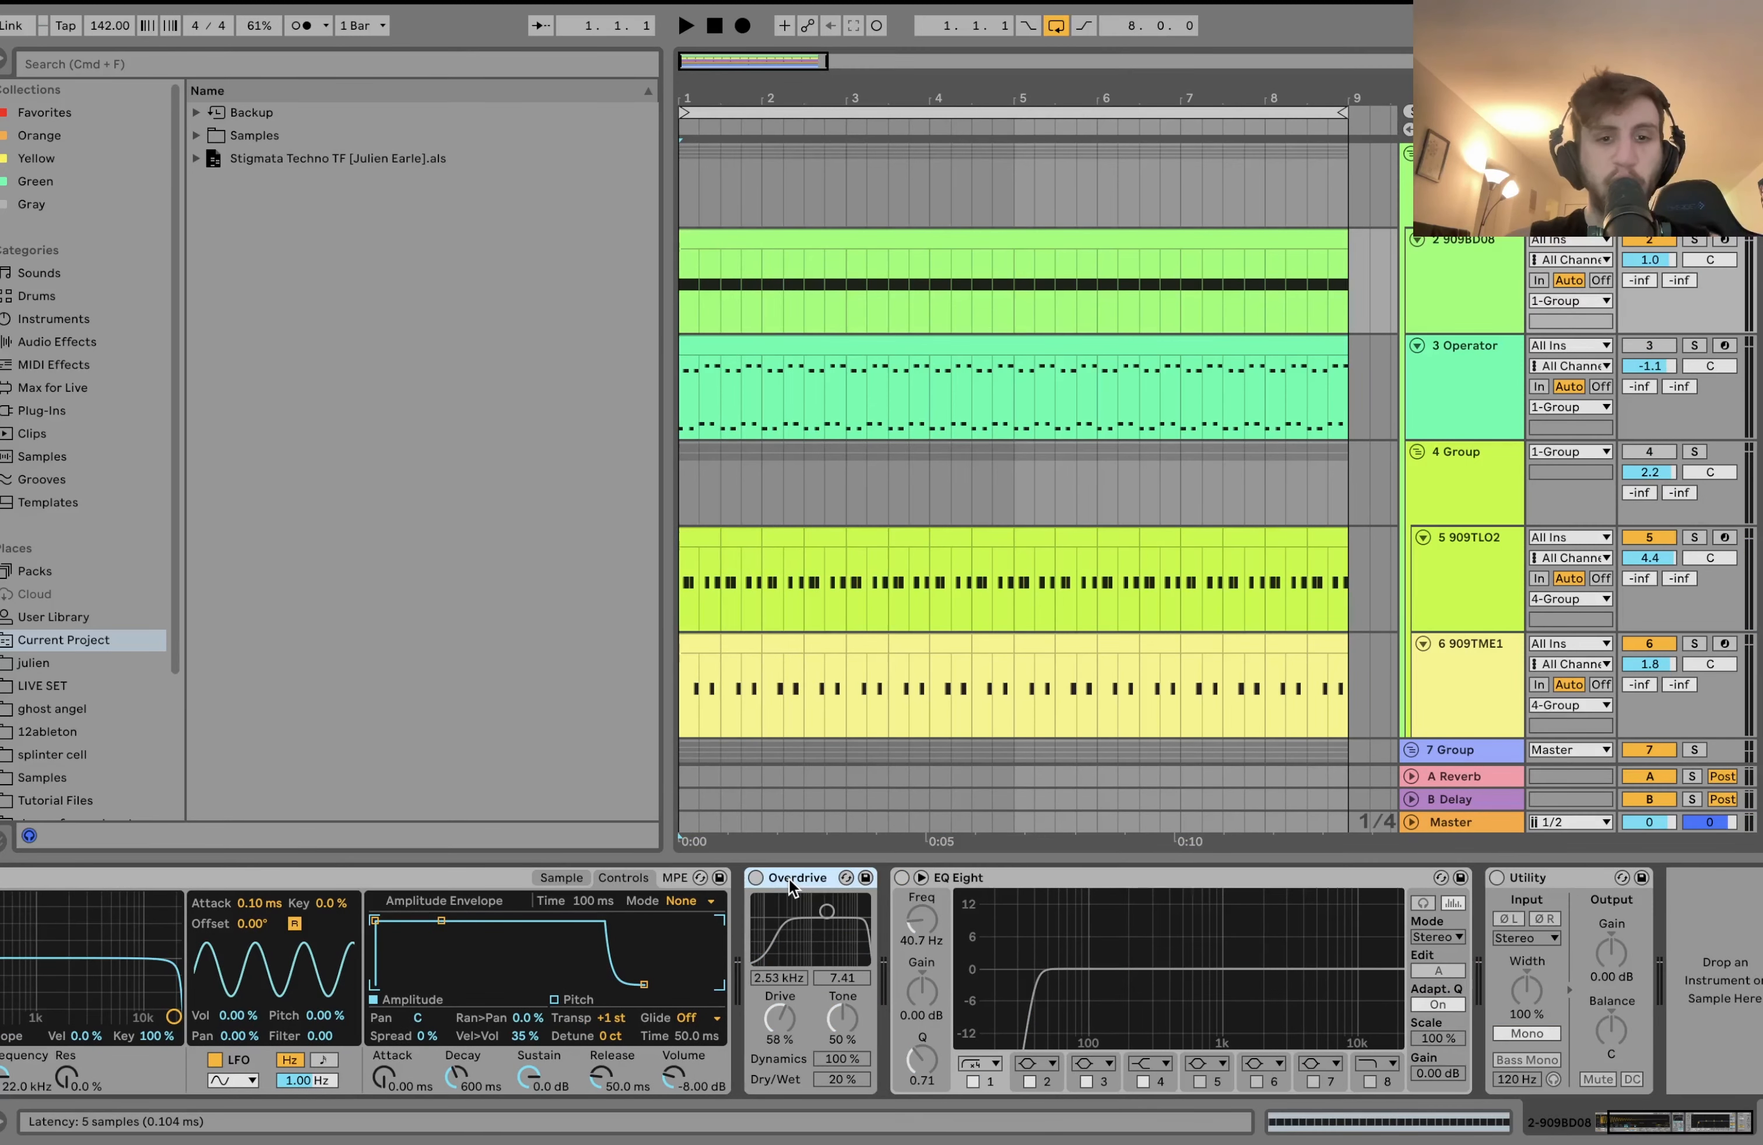
click(756, 878)
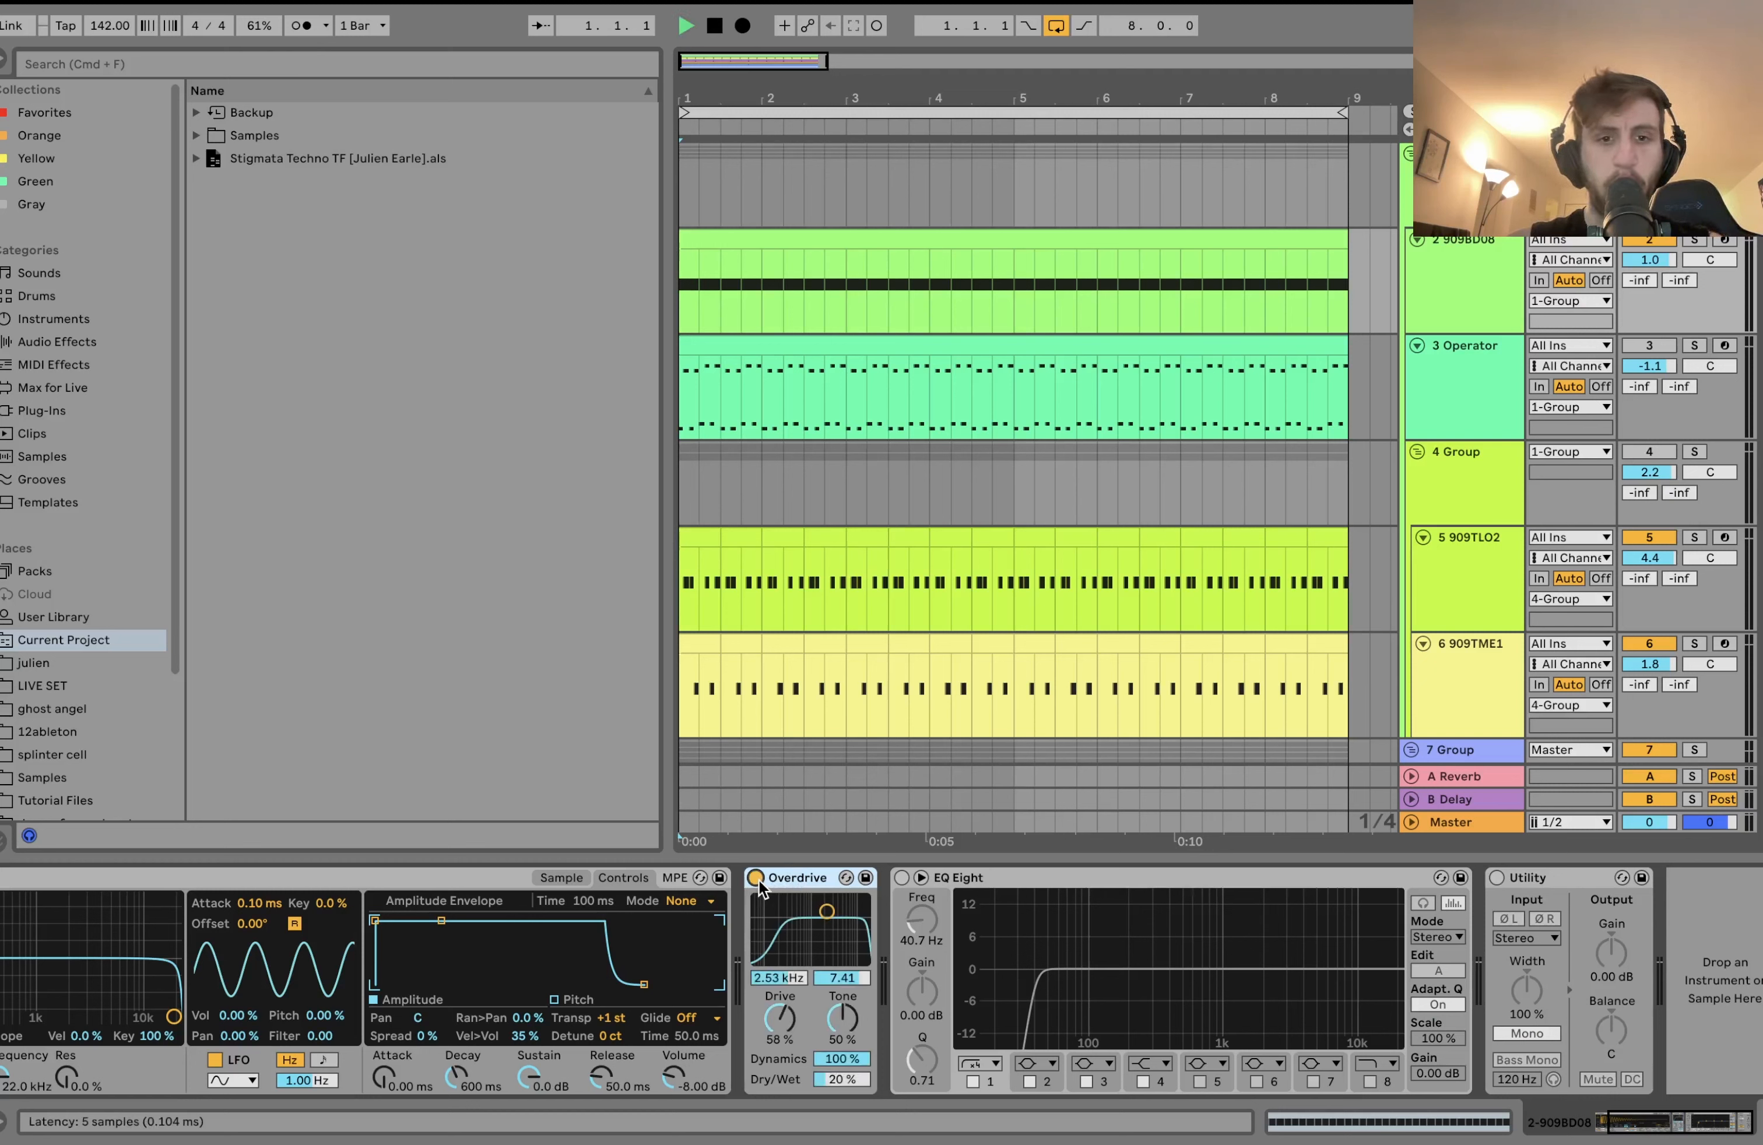
key(space)
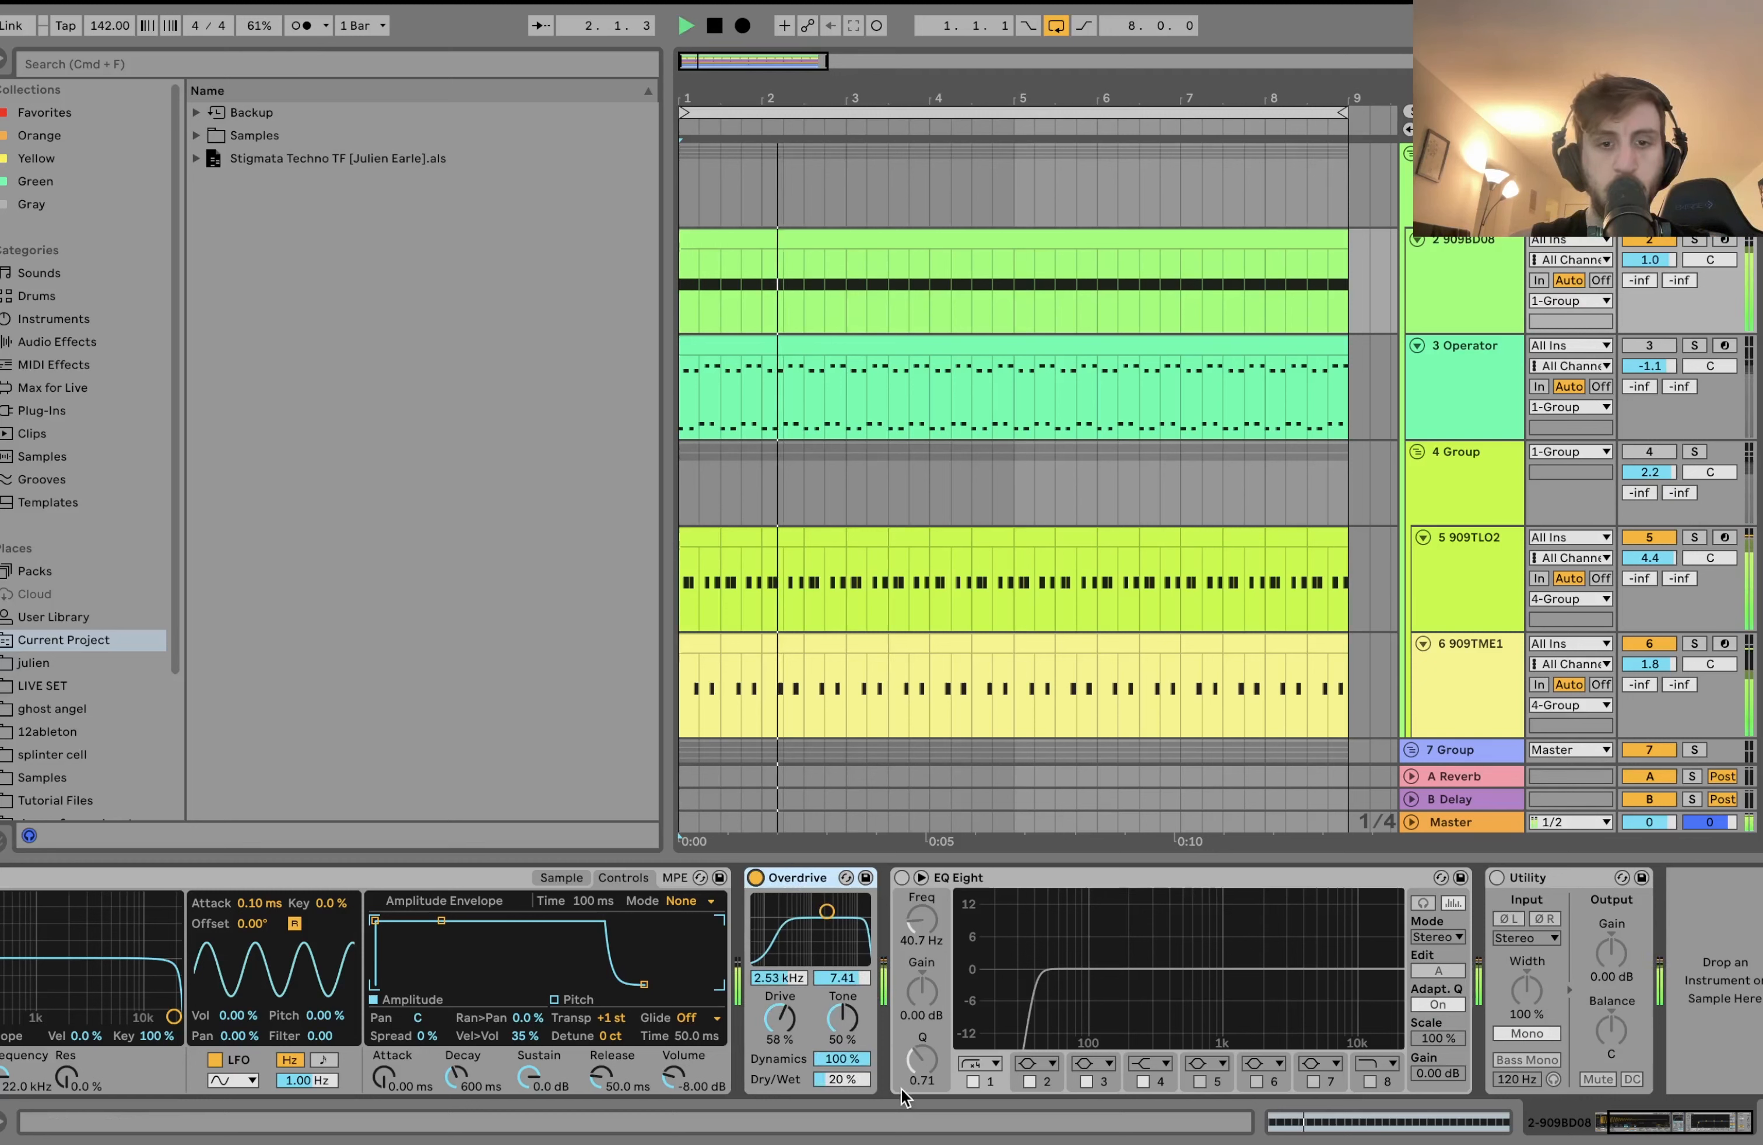
key(space)
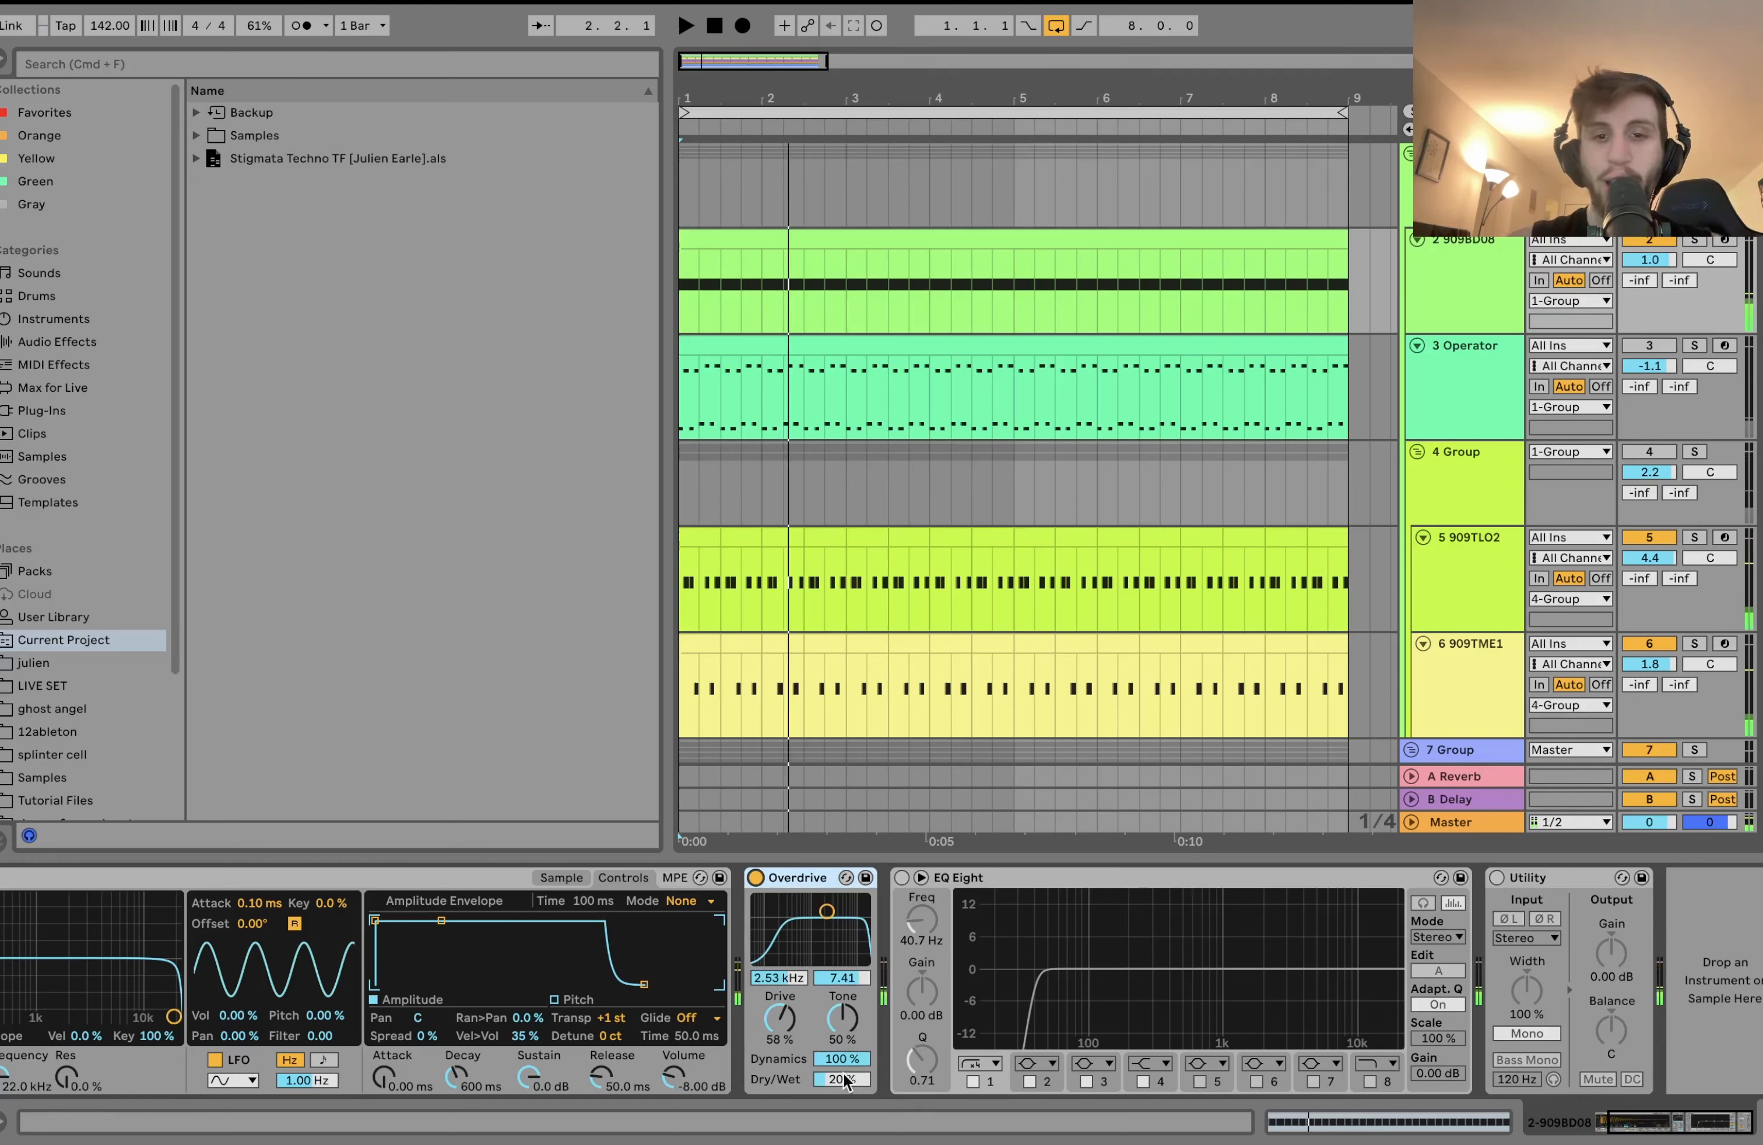
click(901, 877)
key(space)
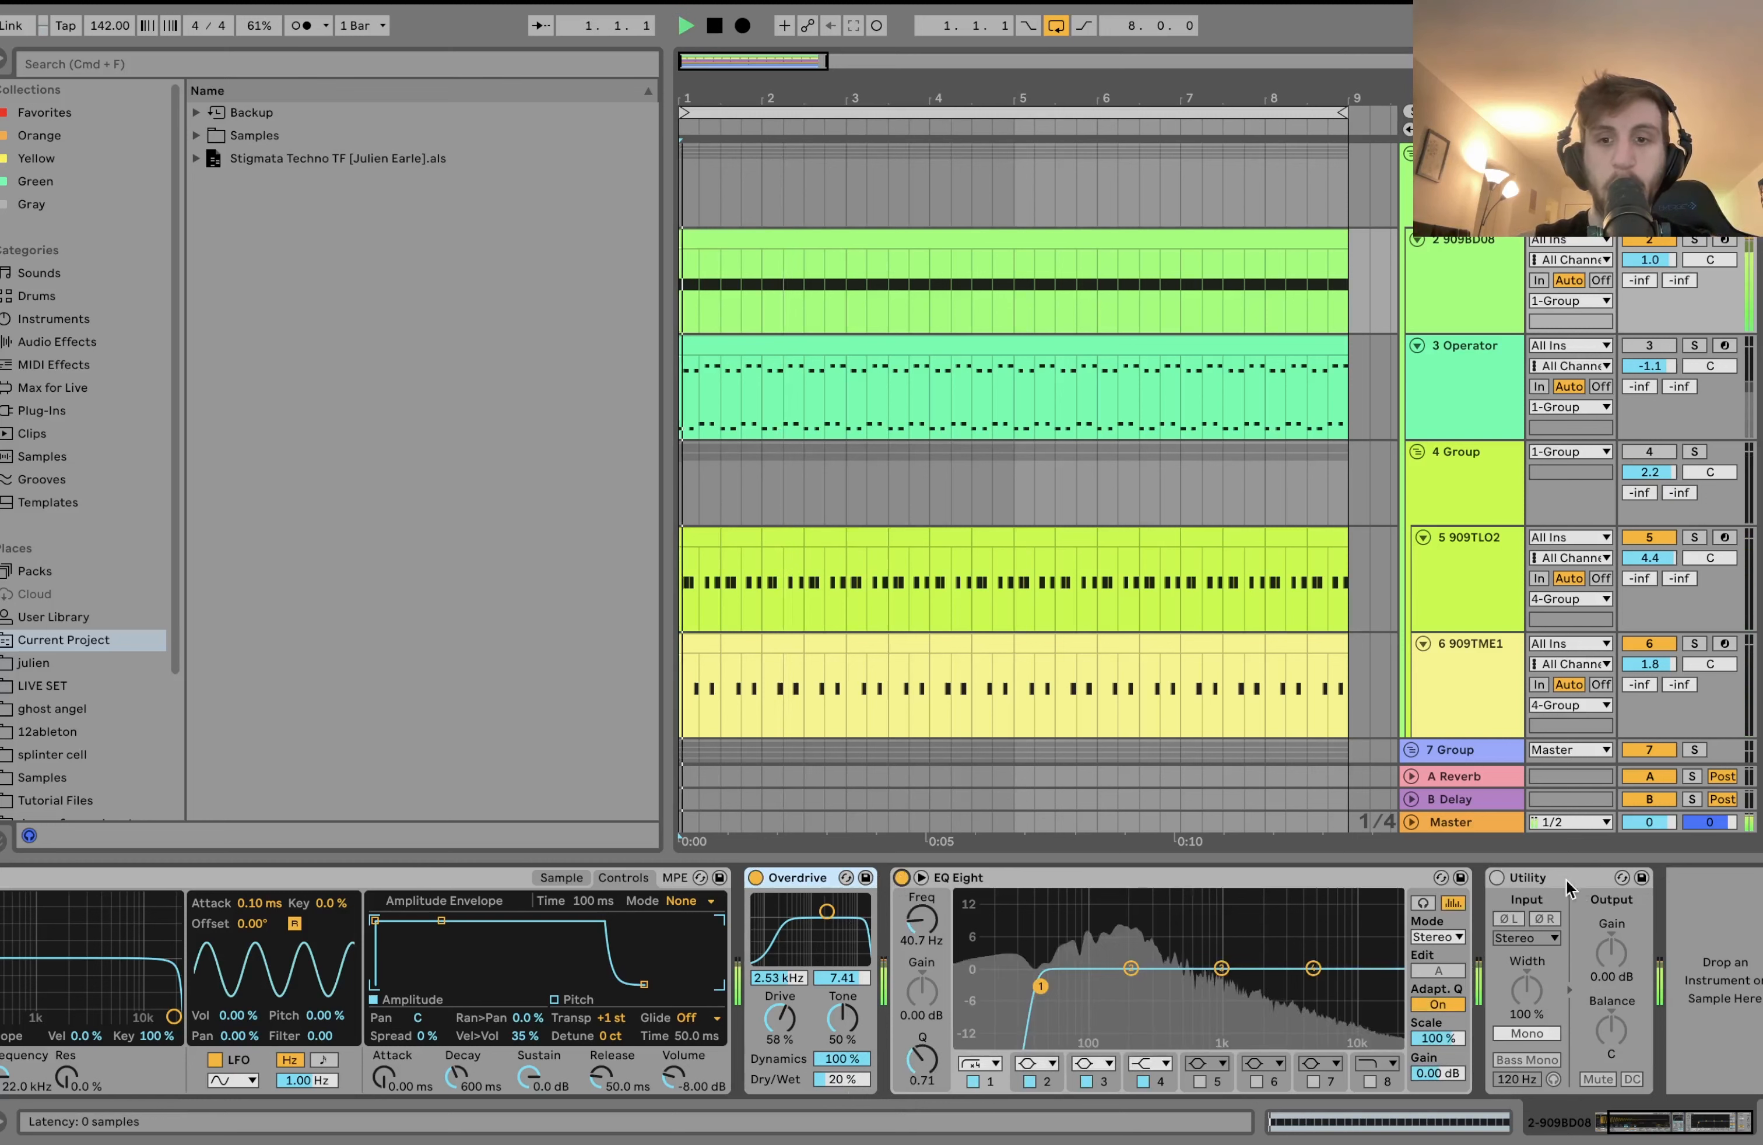
click(1495, 877)
key(space)
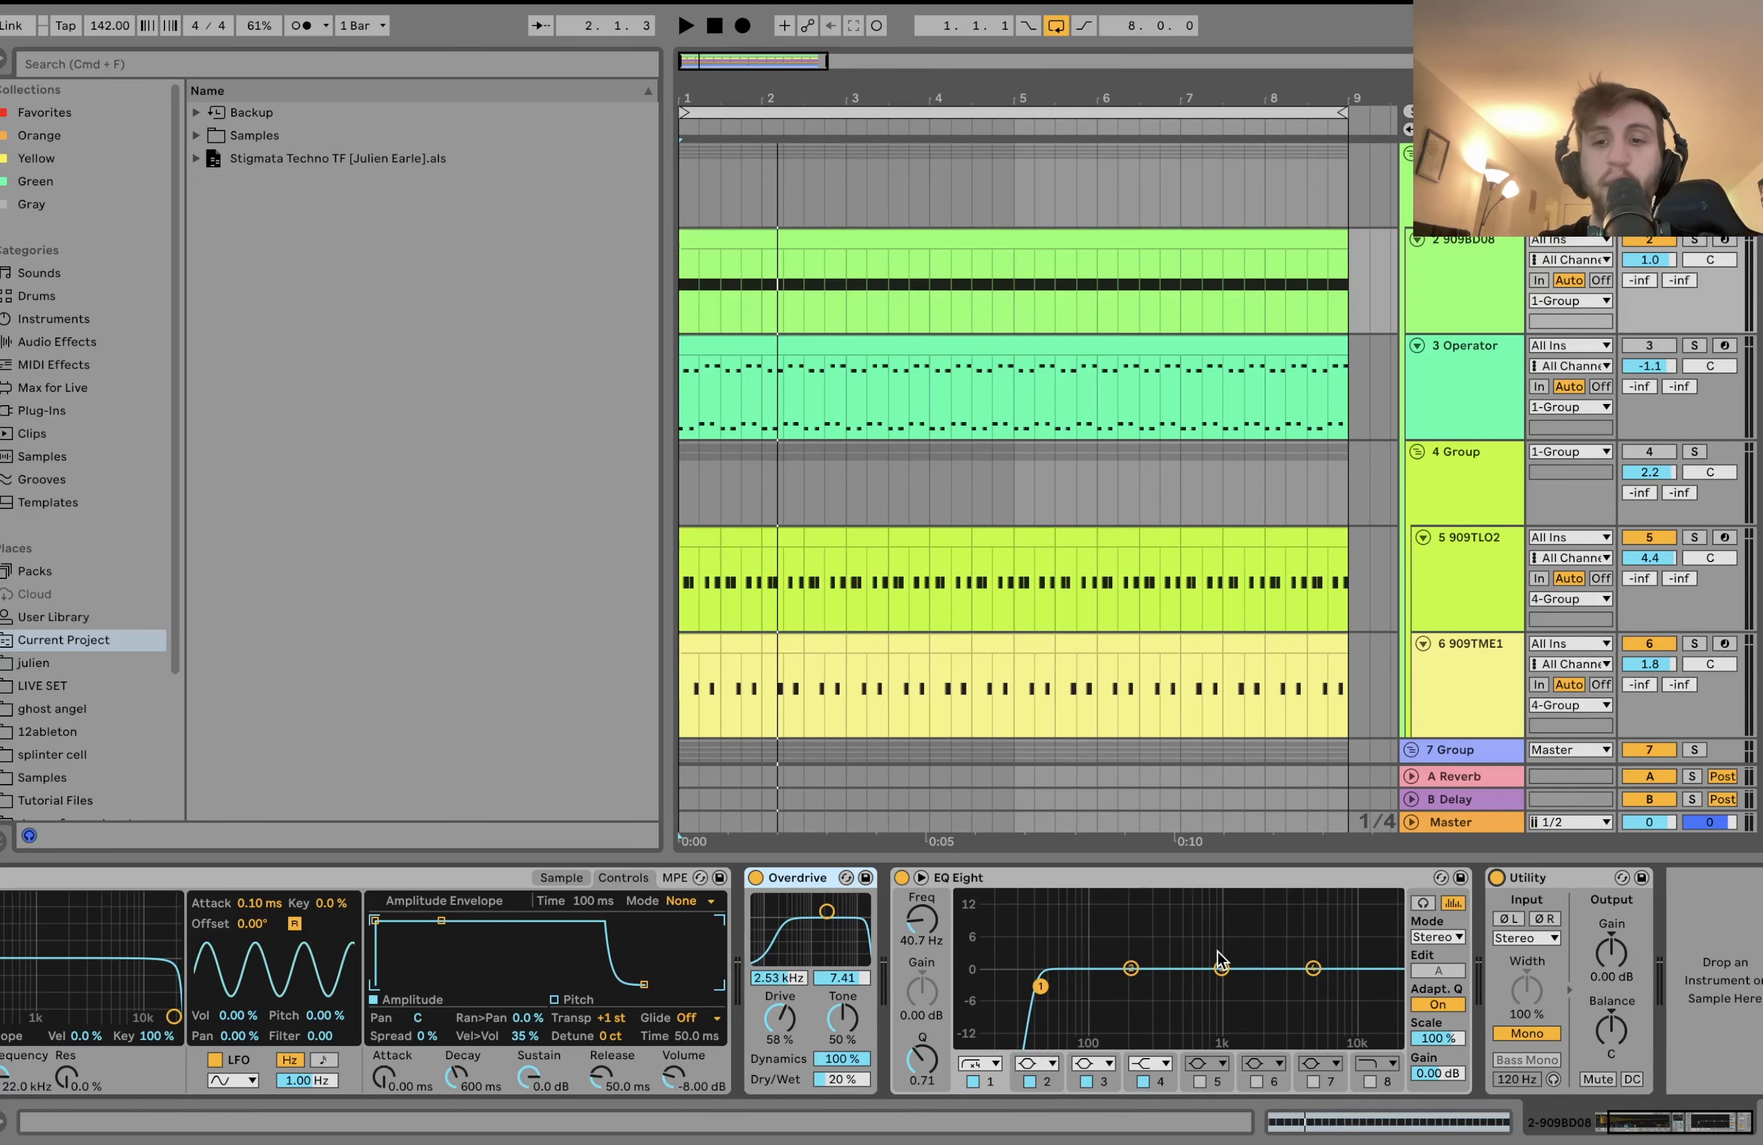
Solo the 3 Operator track and set its volume to 0 dB while it plays.
click(1509, 391)
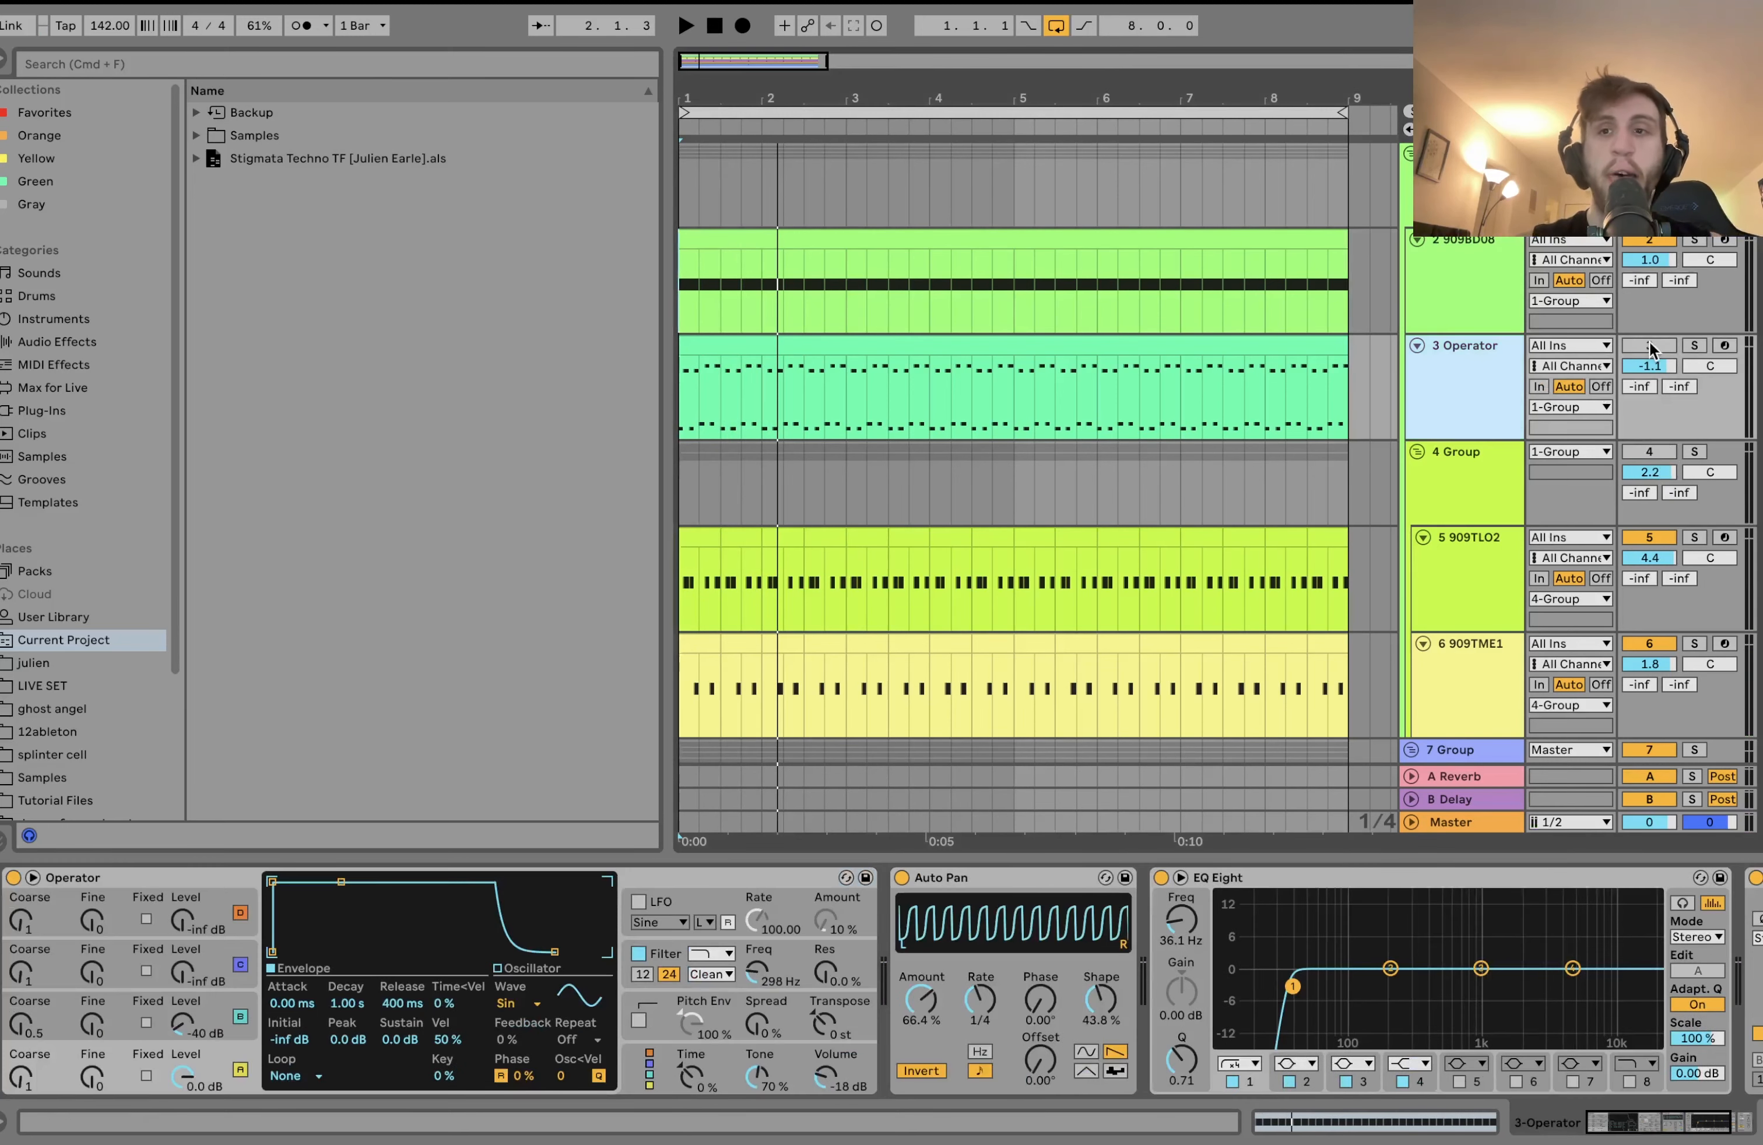
click(1693, 347)
key(space)
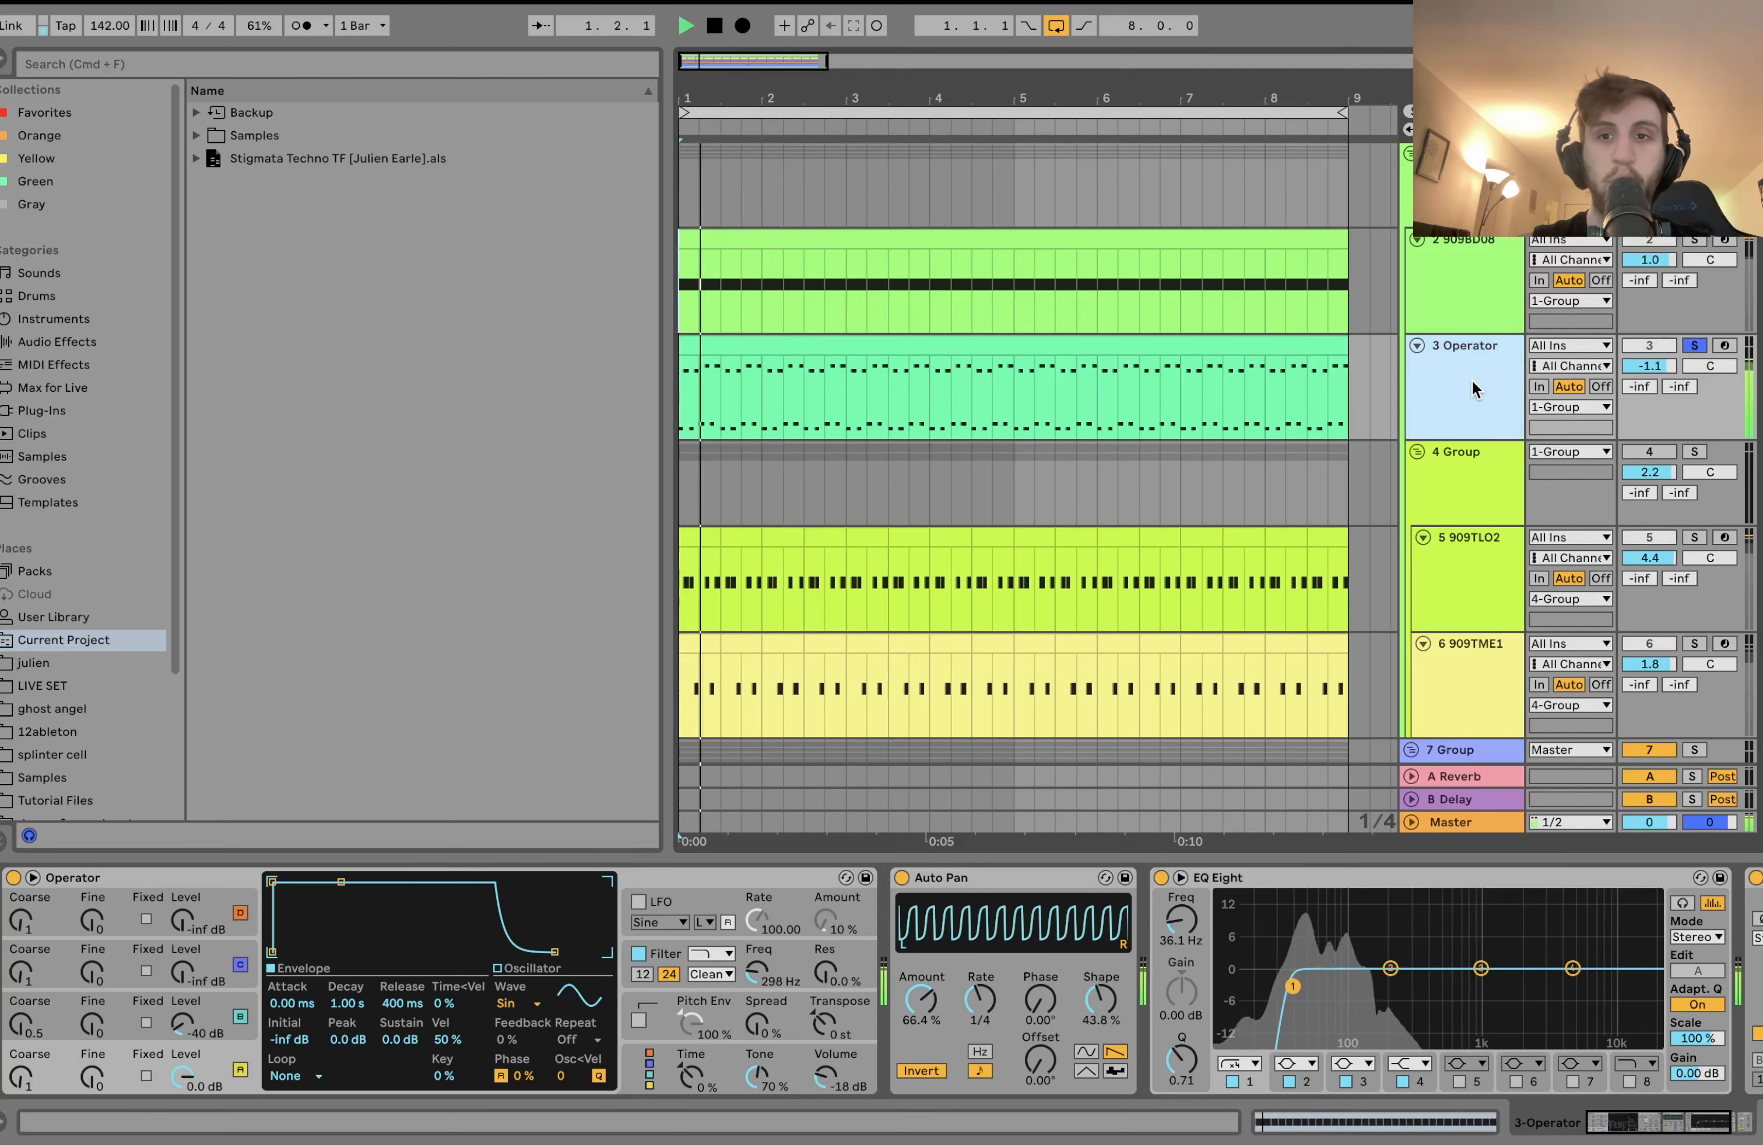
drag(1650, 367, 1649, 360)
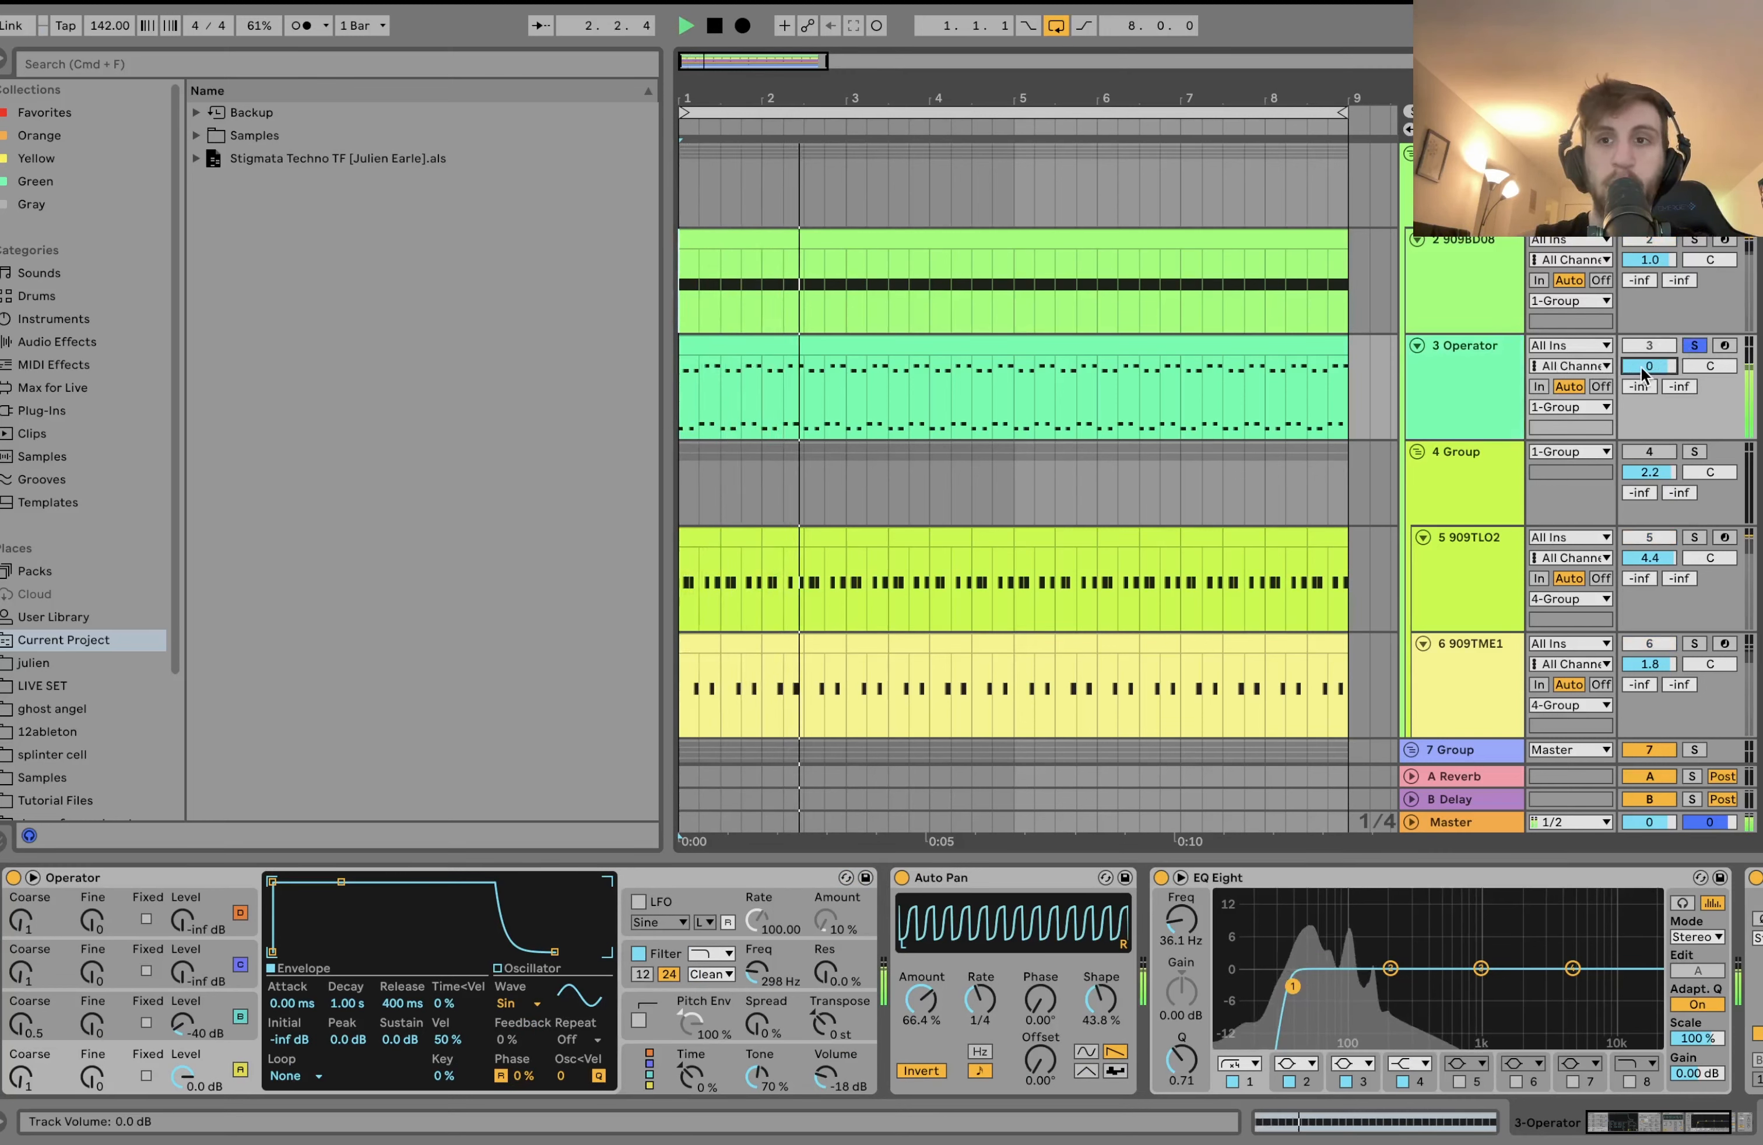
key(space)
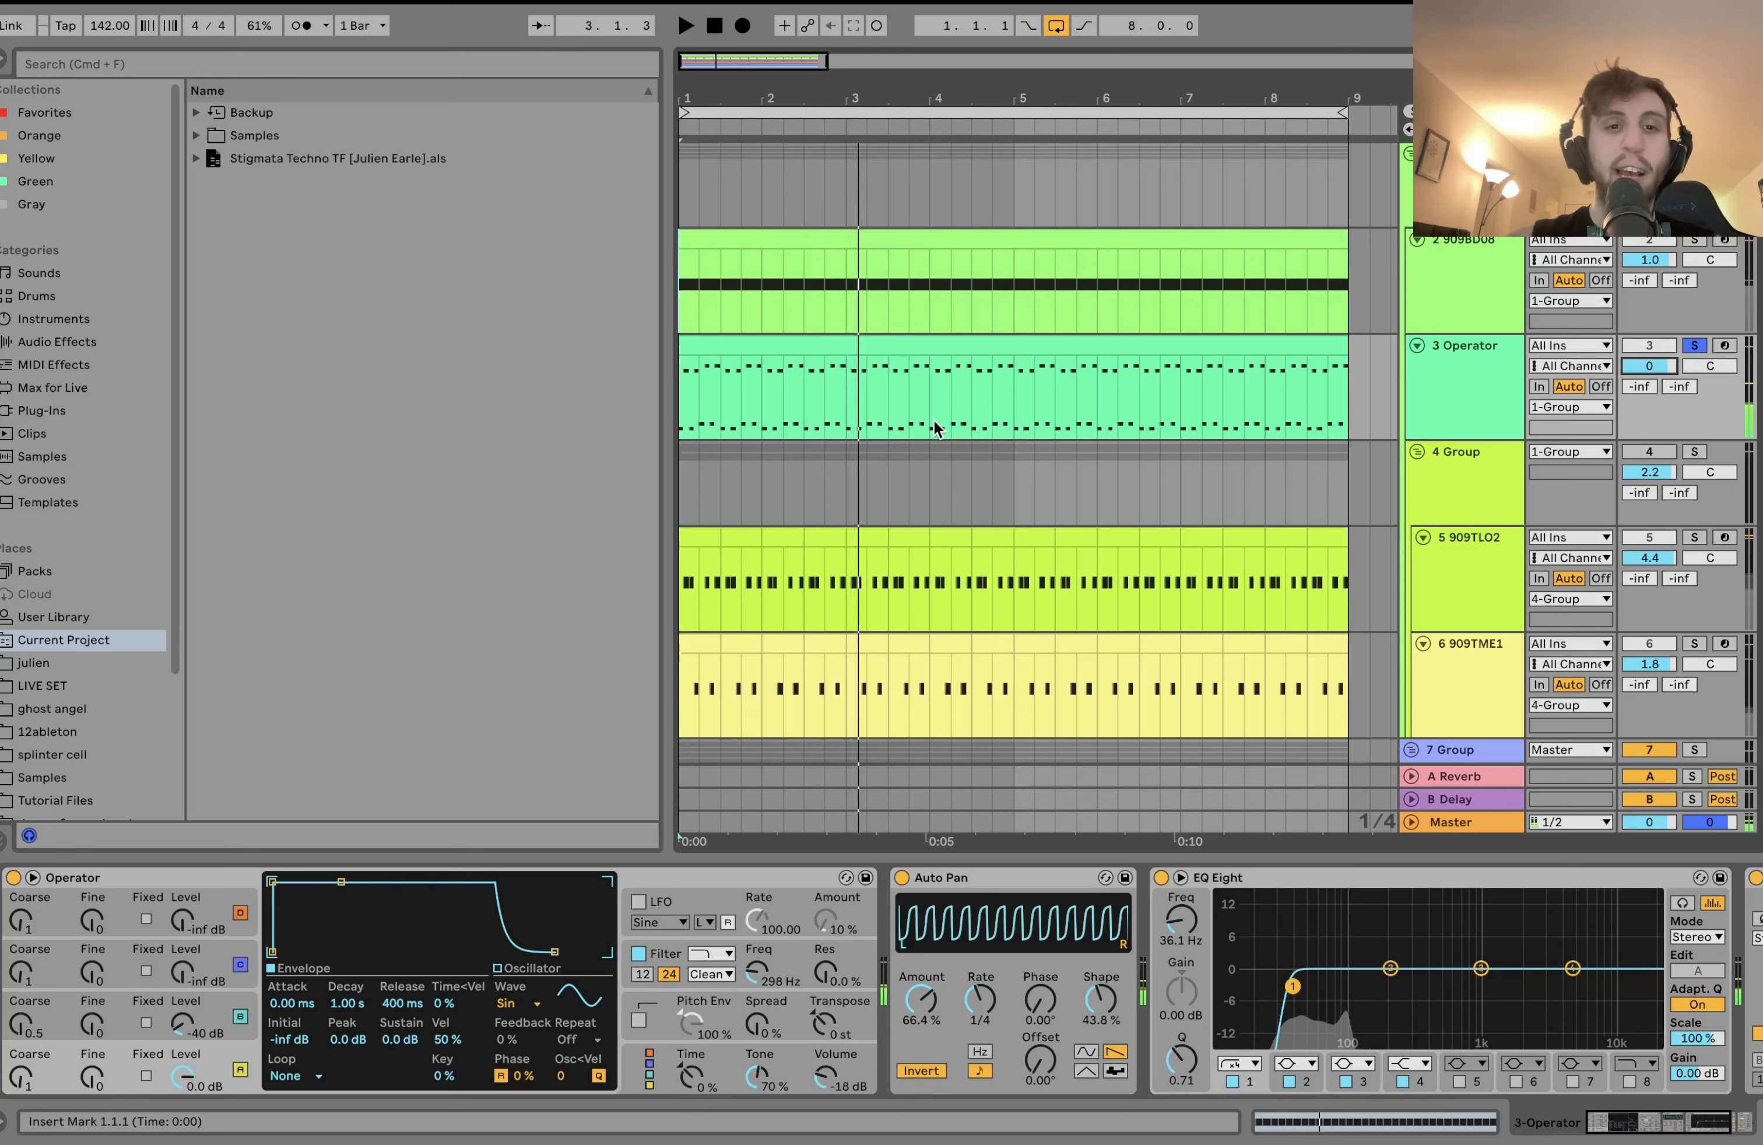
Open the 3 Operator MIDI clip, transpose all its notes up two octaves, and play the result.
double_click(848, 340)
click(641, 799)
key(super+a)
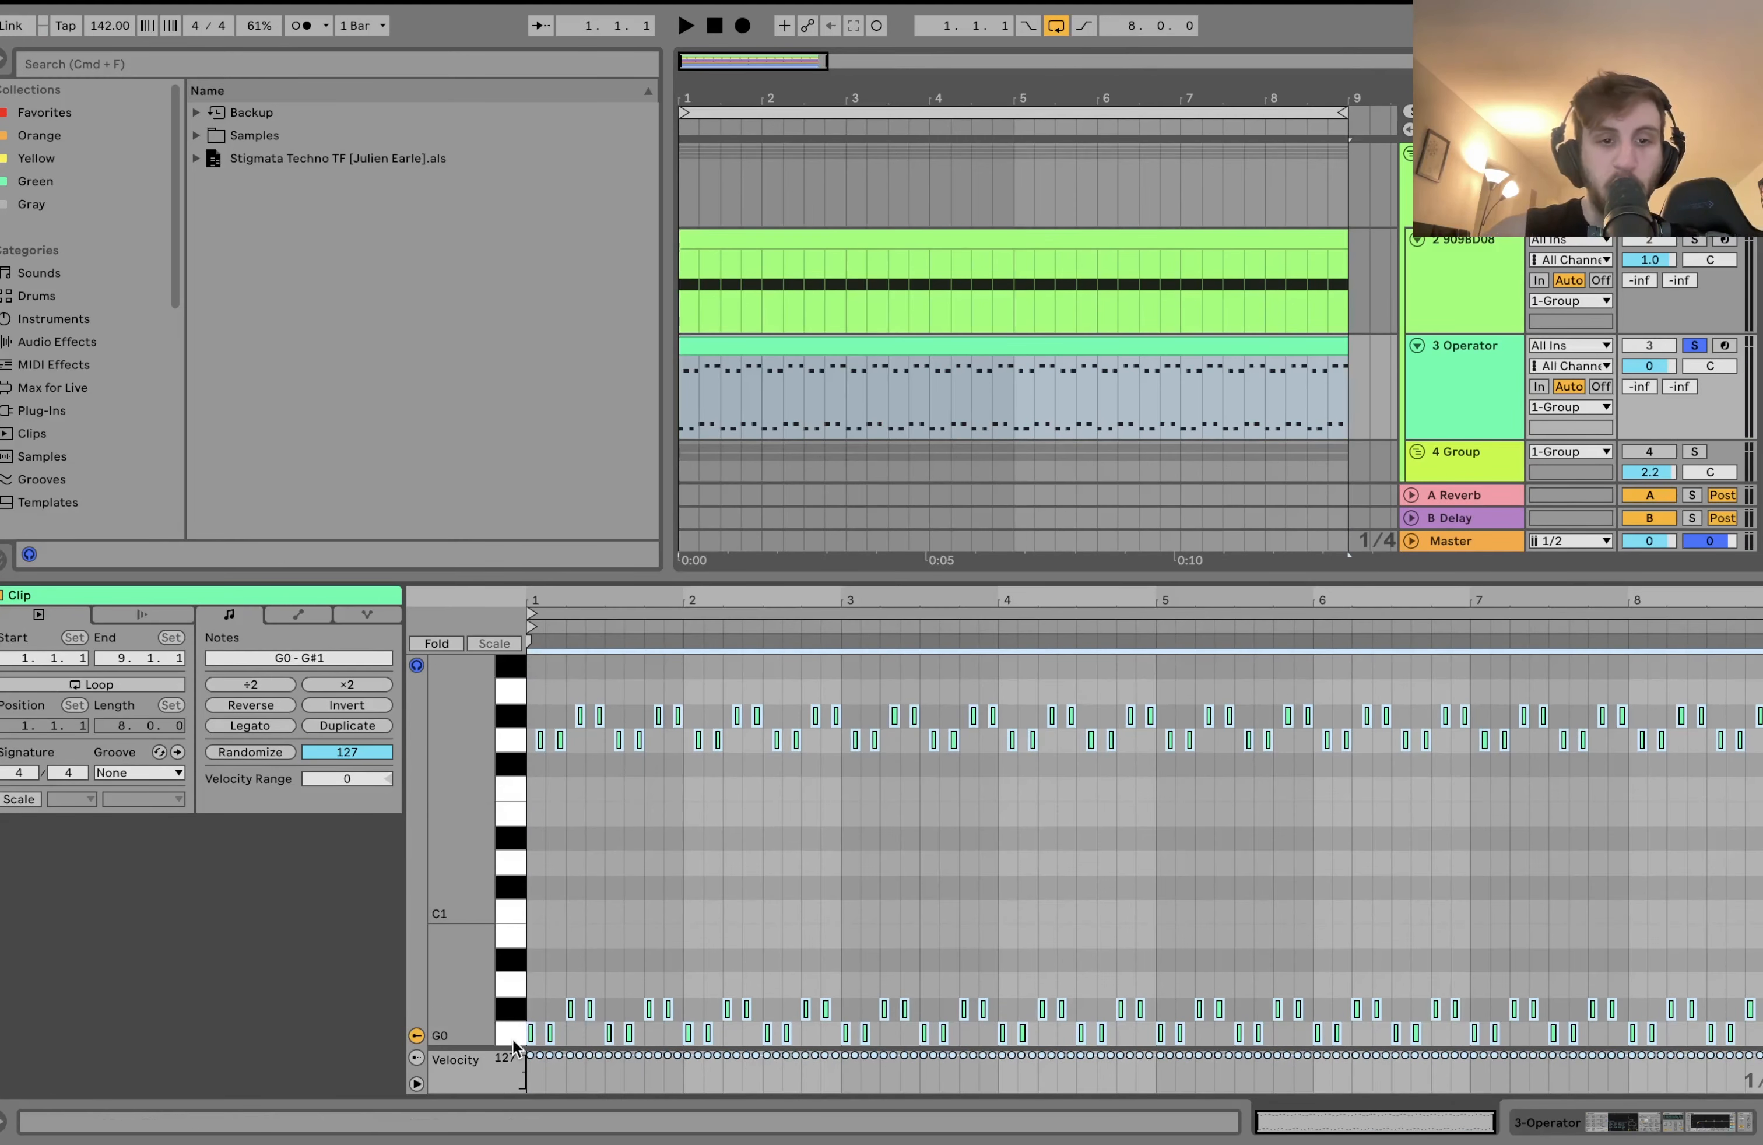
key(shift+Up)
key(shift+Up)
key(space)
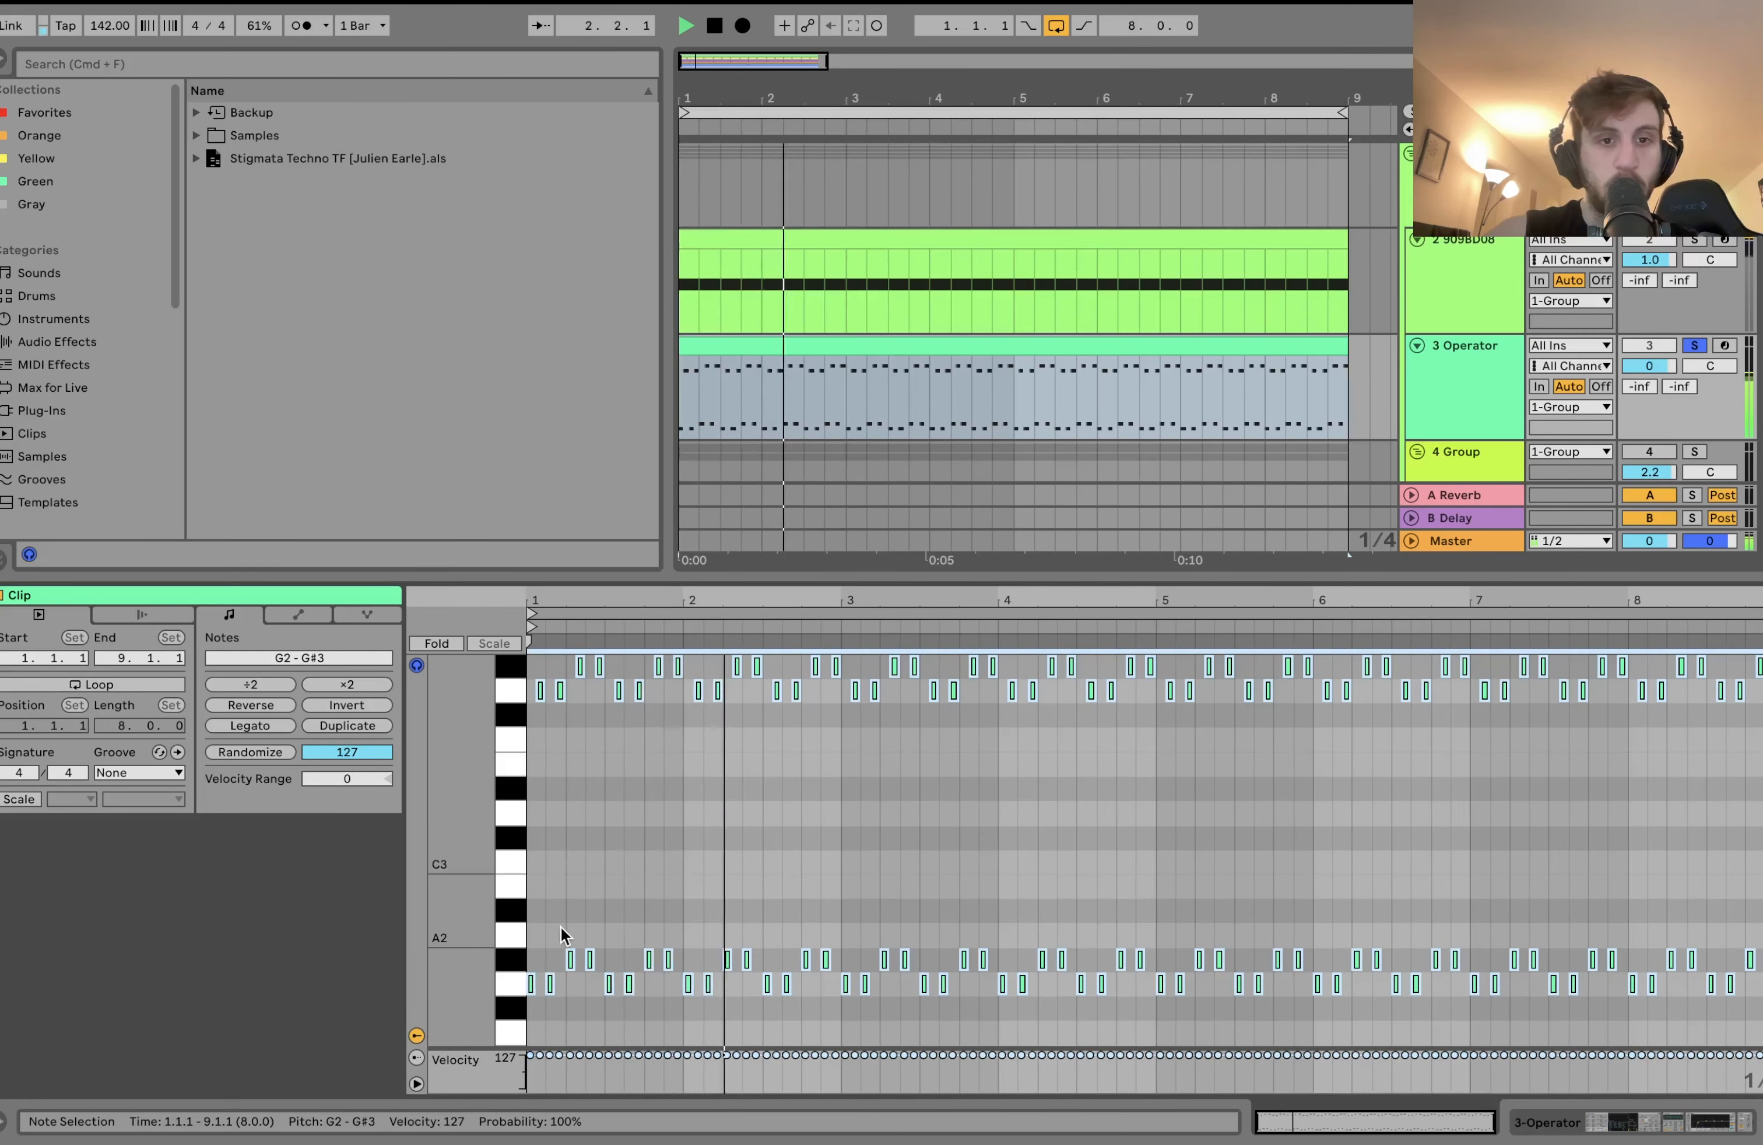
key(space)
Transpose all notes of the 3 Operator clip back down two octaves.
key(shift+Down)
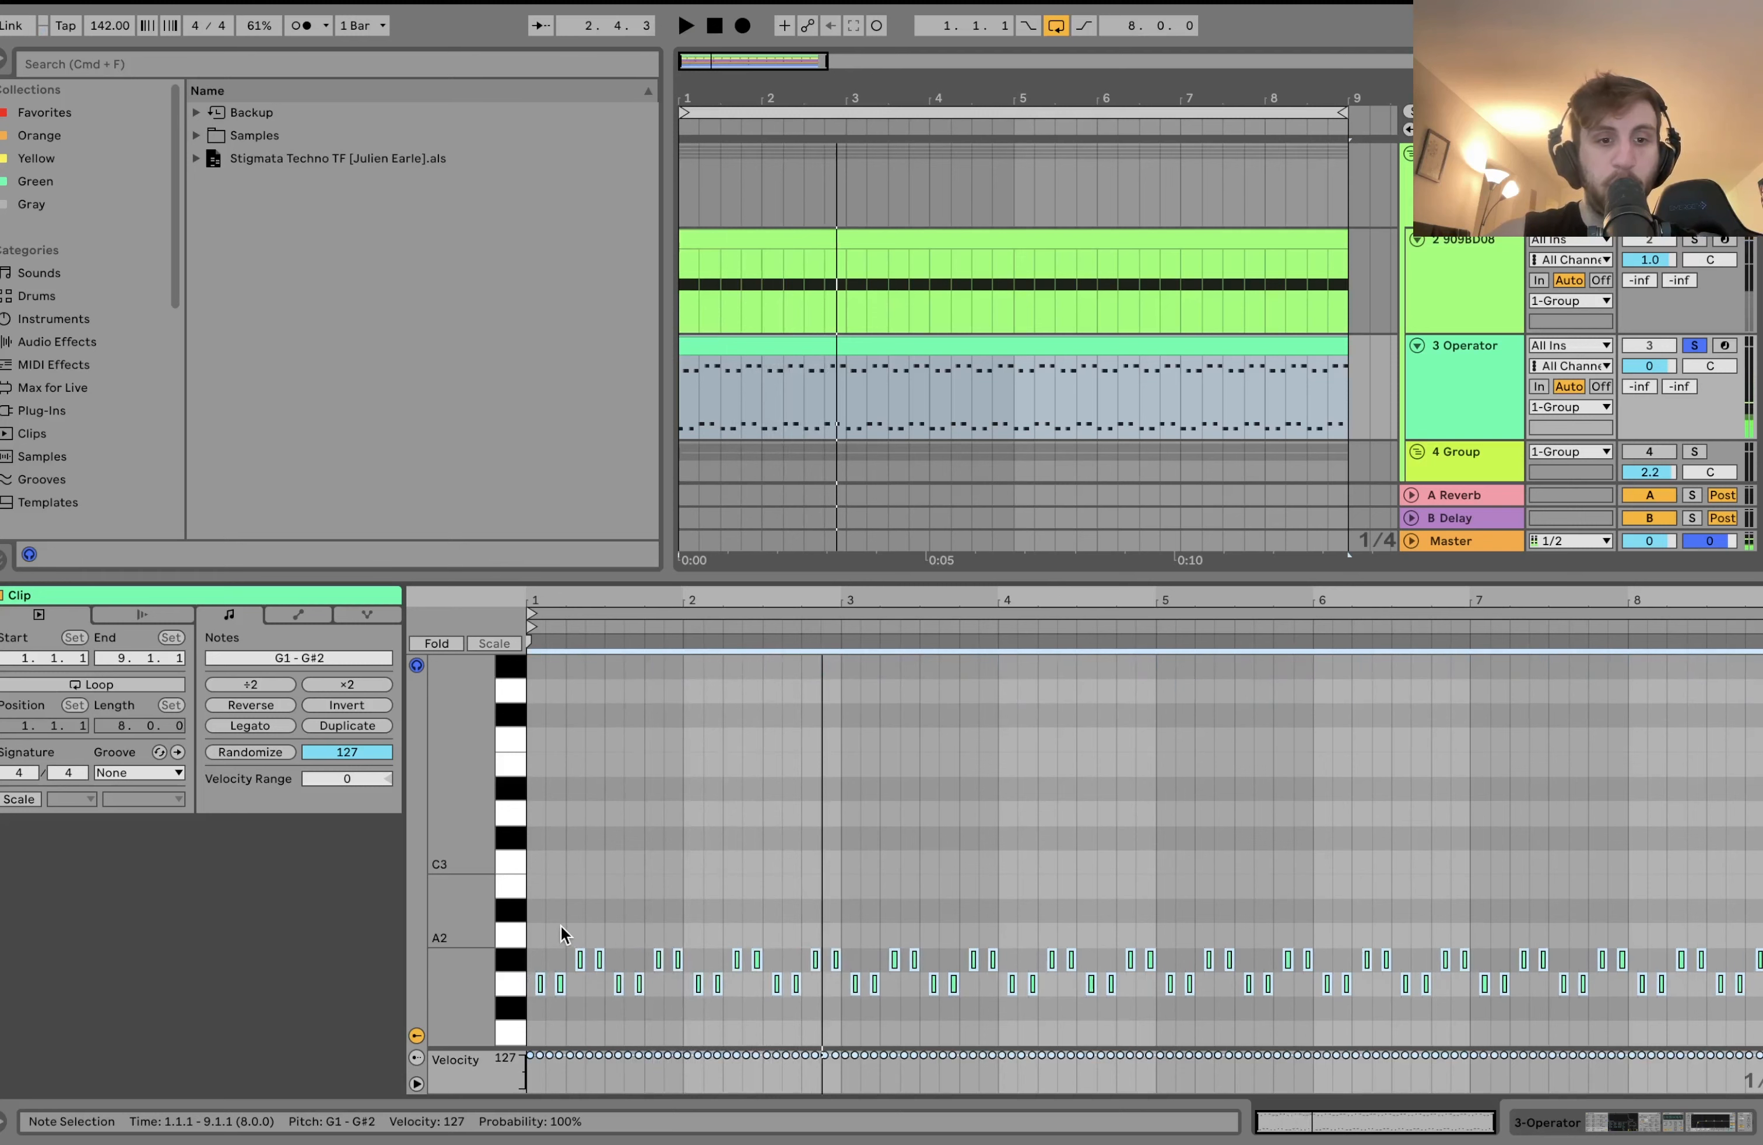
key(shift+Down)
scroll(565, 934, down, 10)
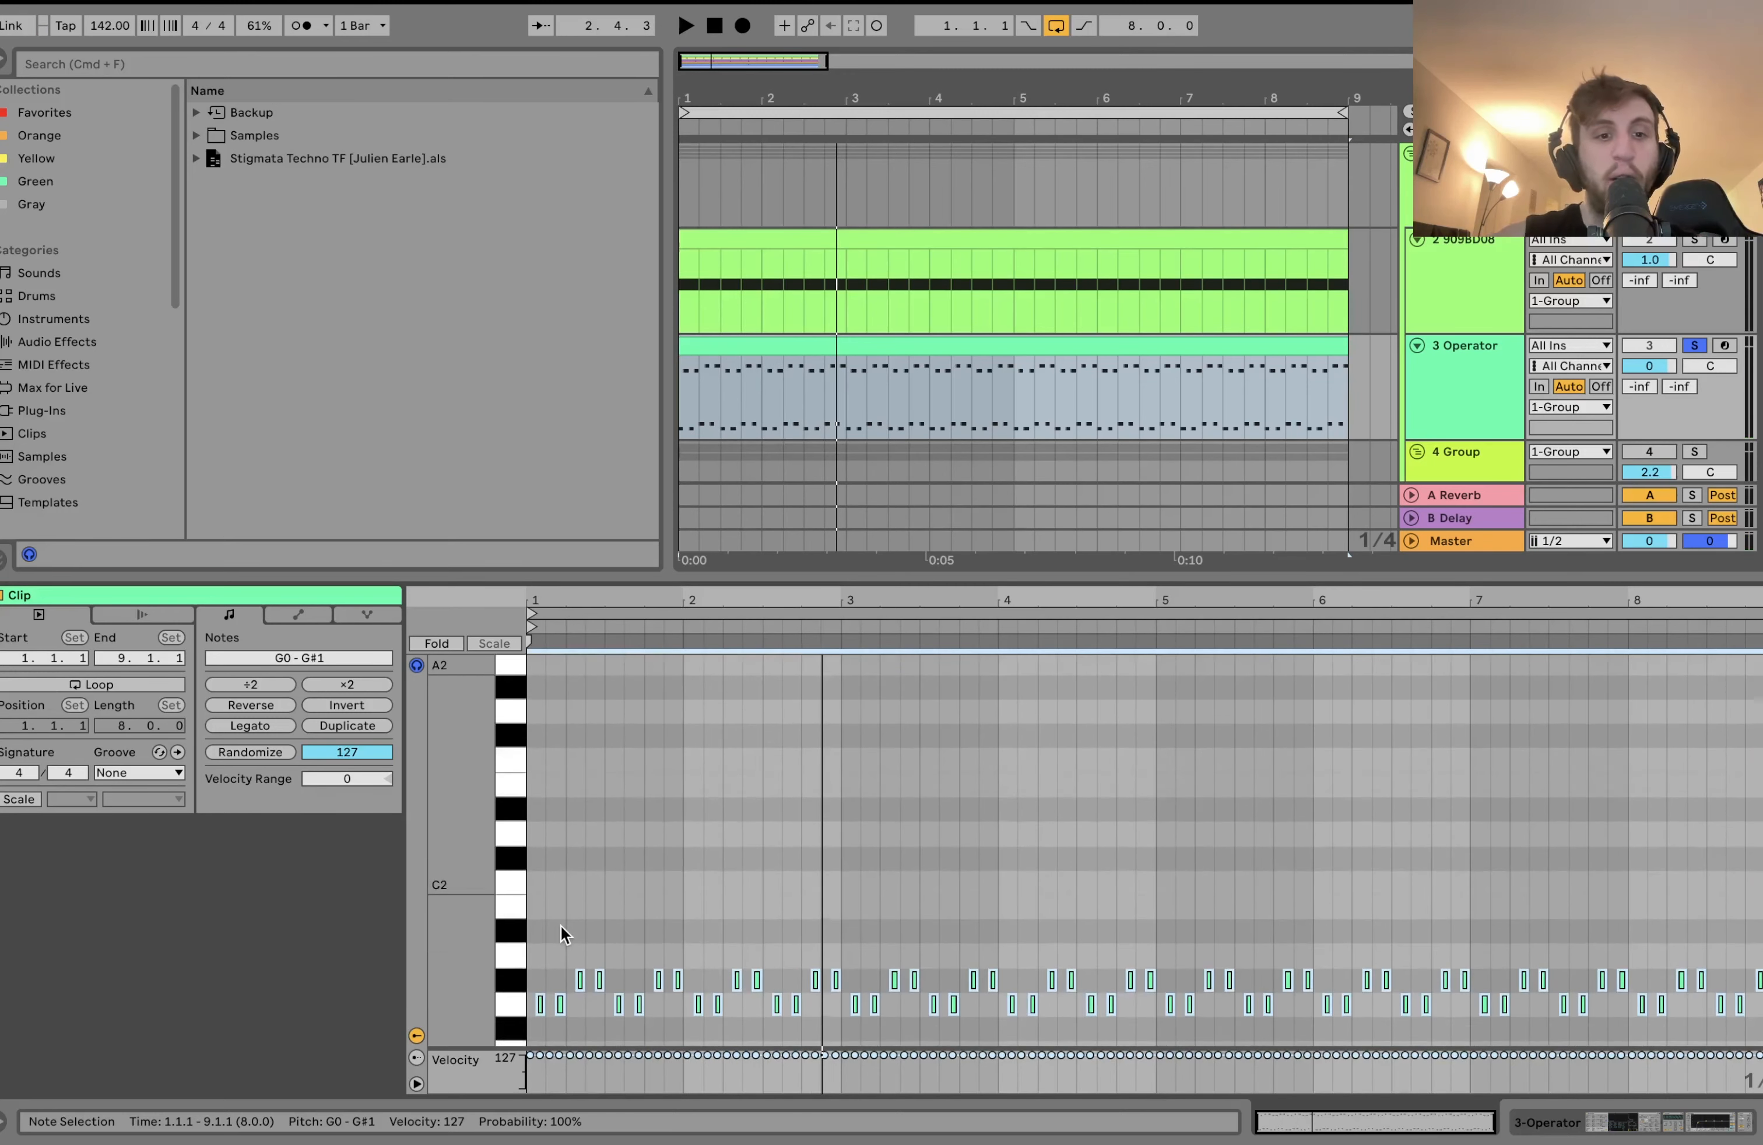
scroll(560, 933, up, 2)
Show the 3 Operator device chain and unsolo the track to hear the bass together with the kick.
key(space)
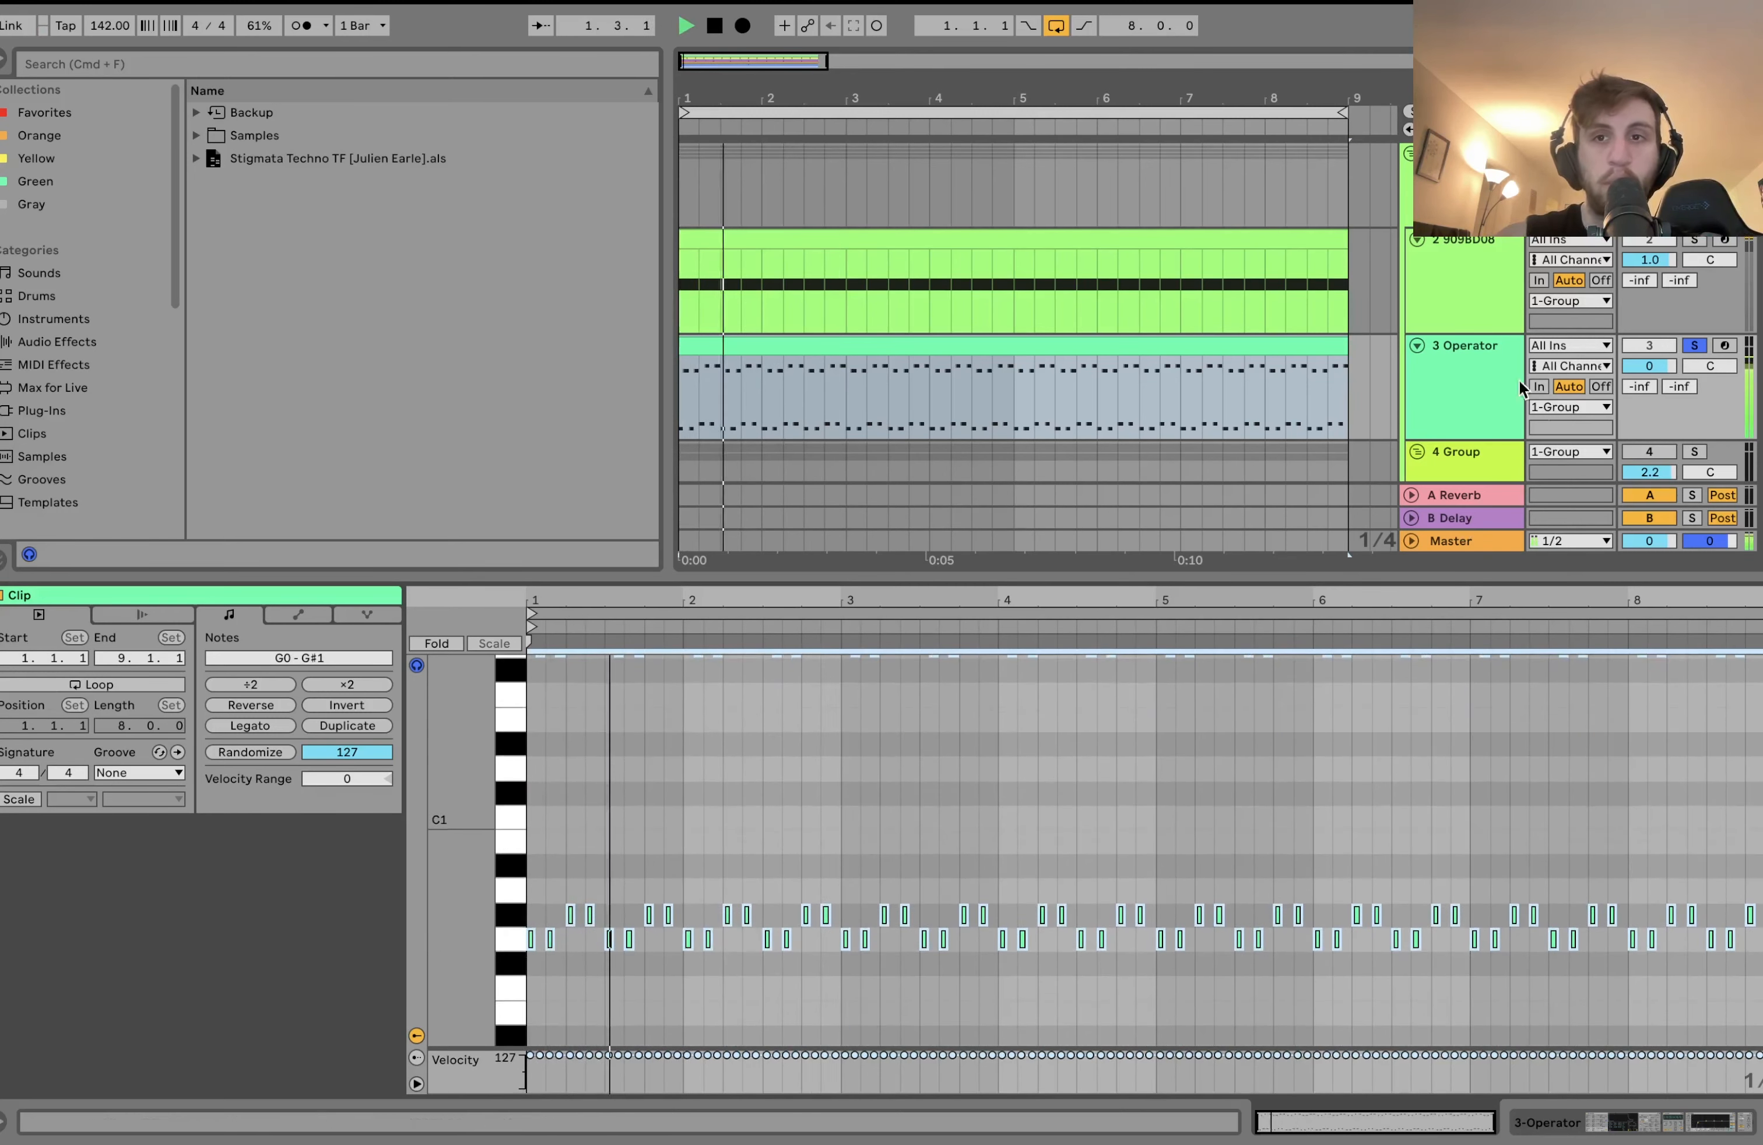
double_click(1457, 359)
click(1695, 345)
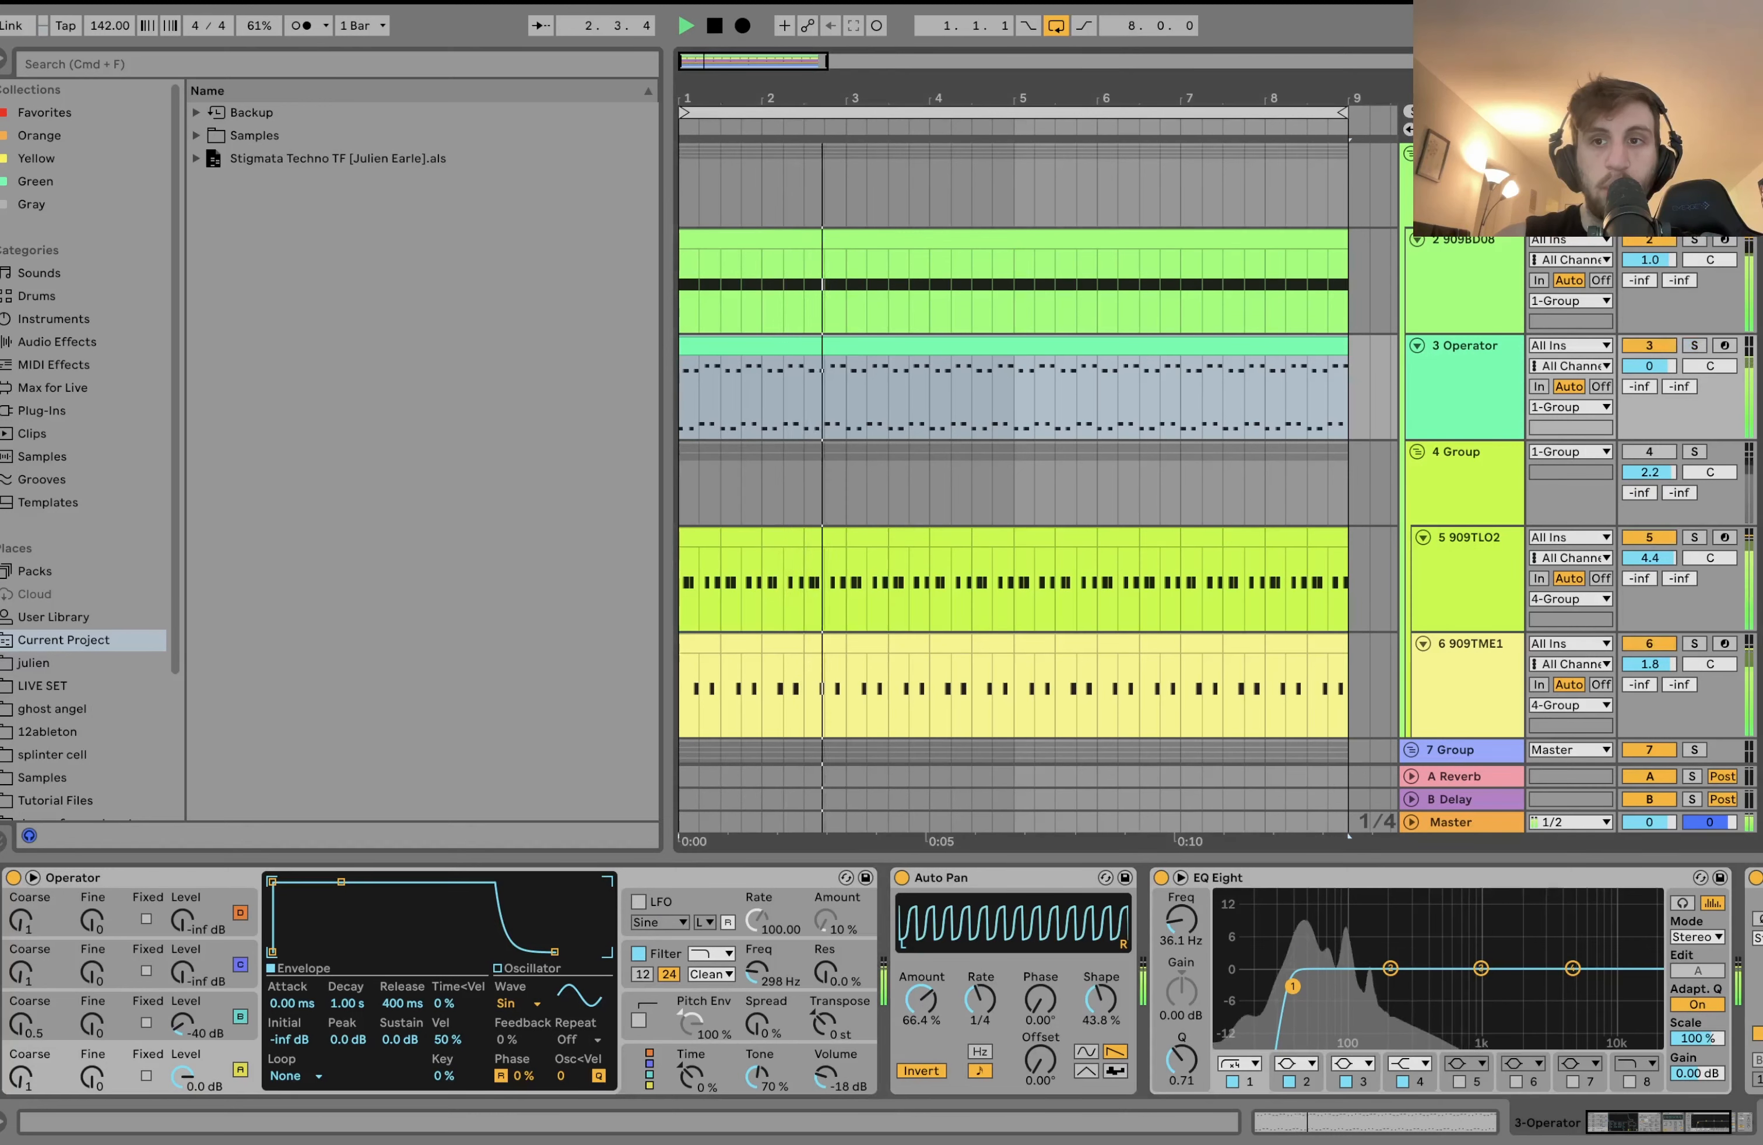
key(space)
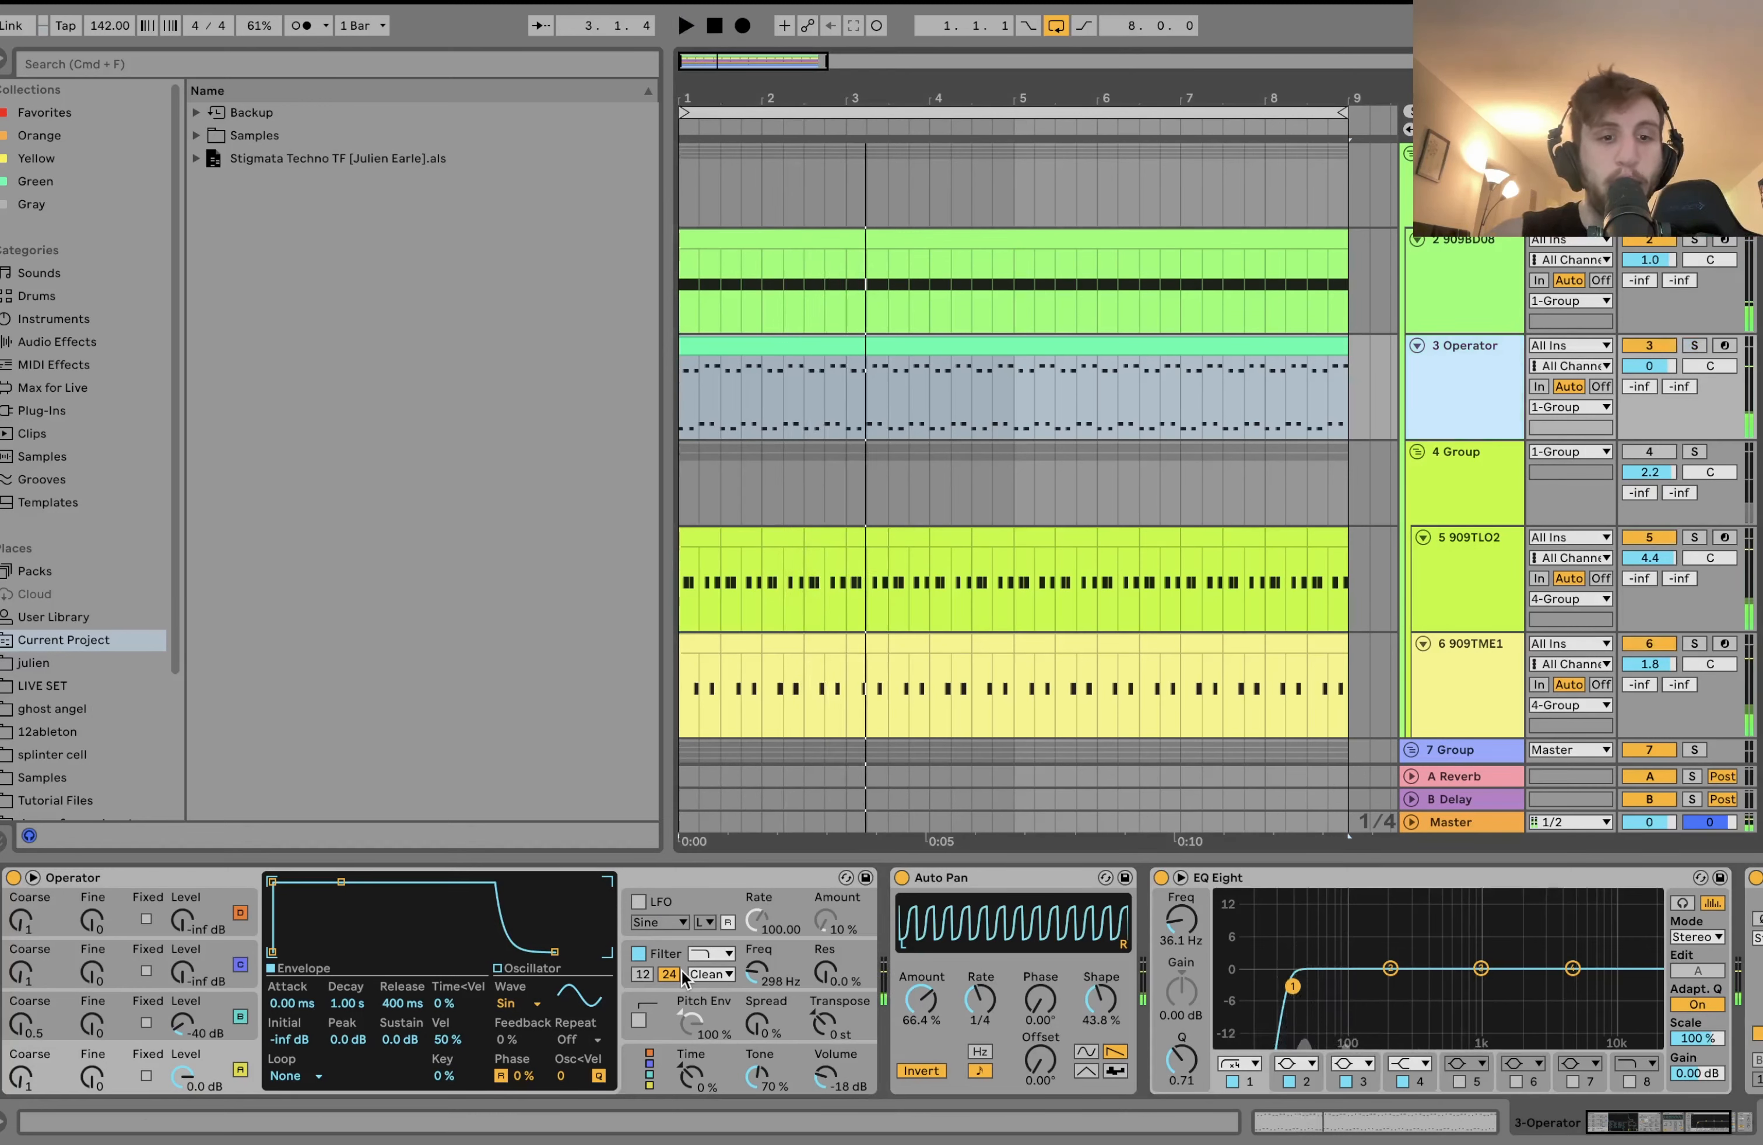
Solo 3 Operator and audition it with the second oscillator's settings displayed.
click(1695, 346)
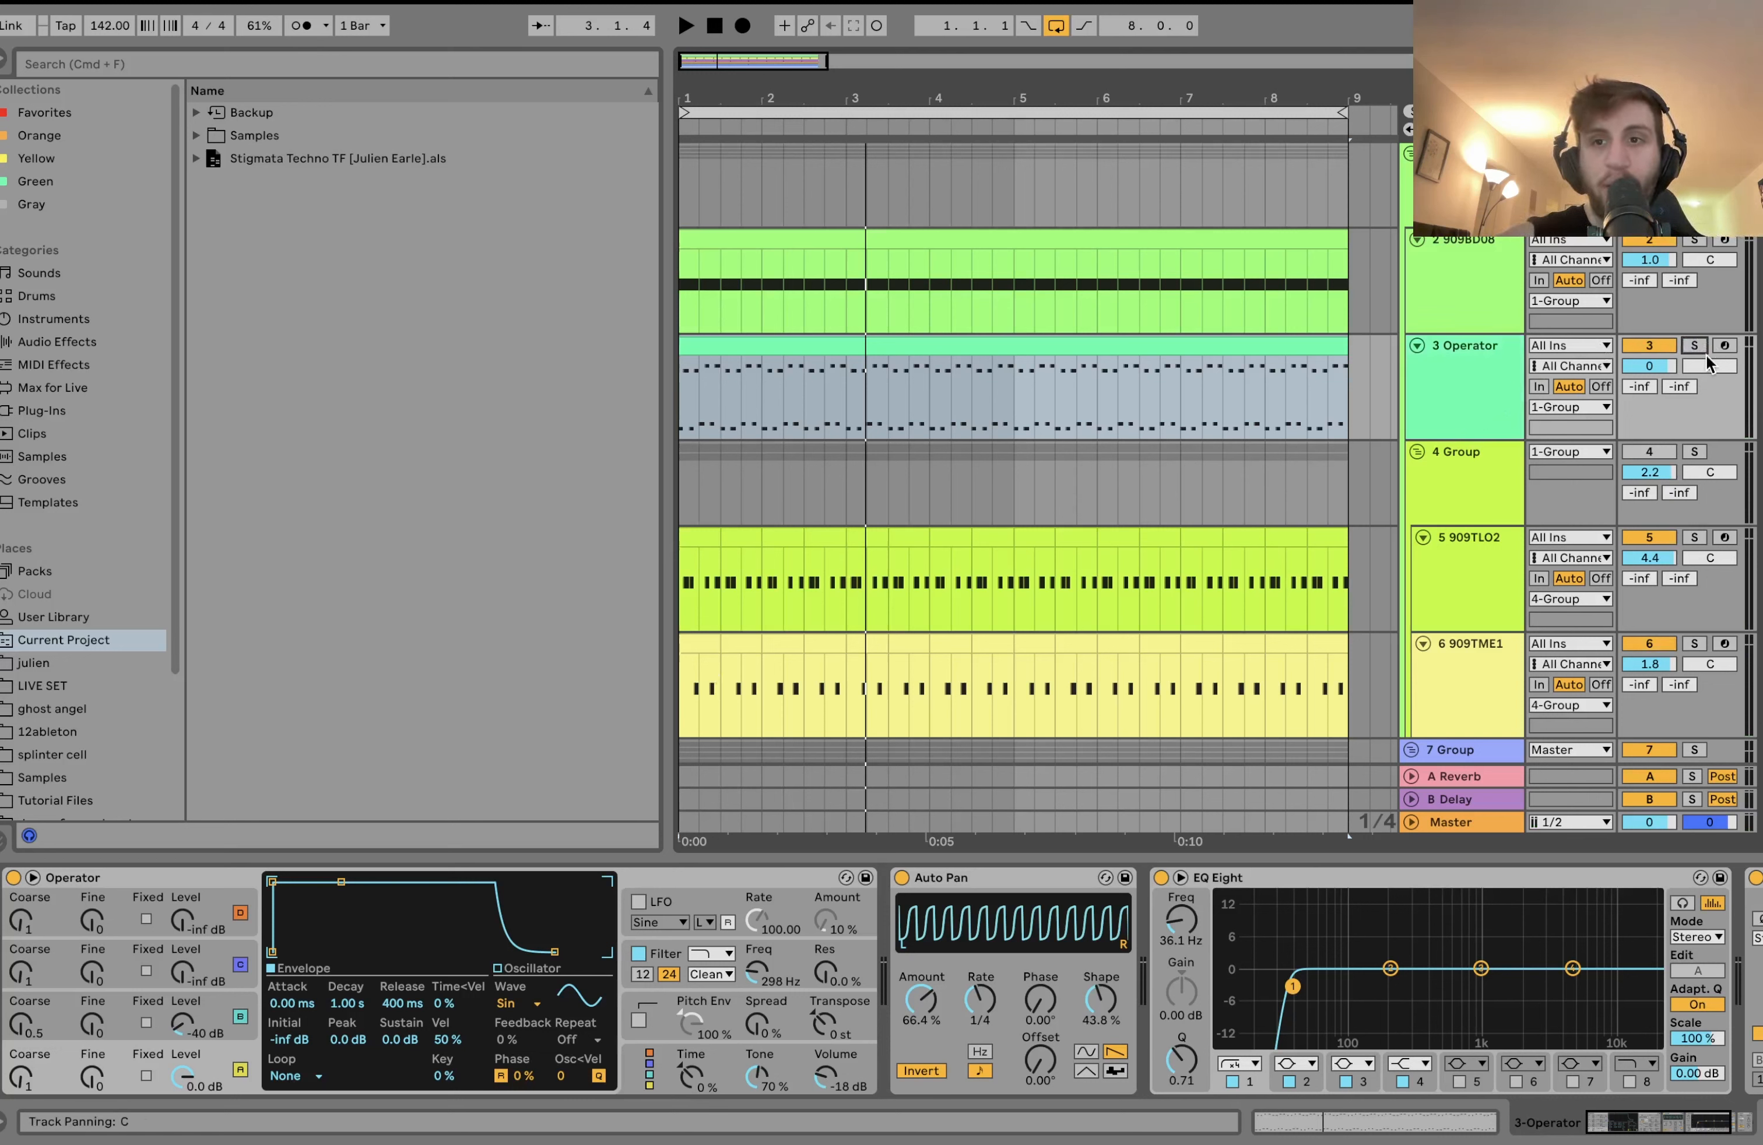
click(152, 1005)
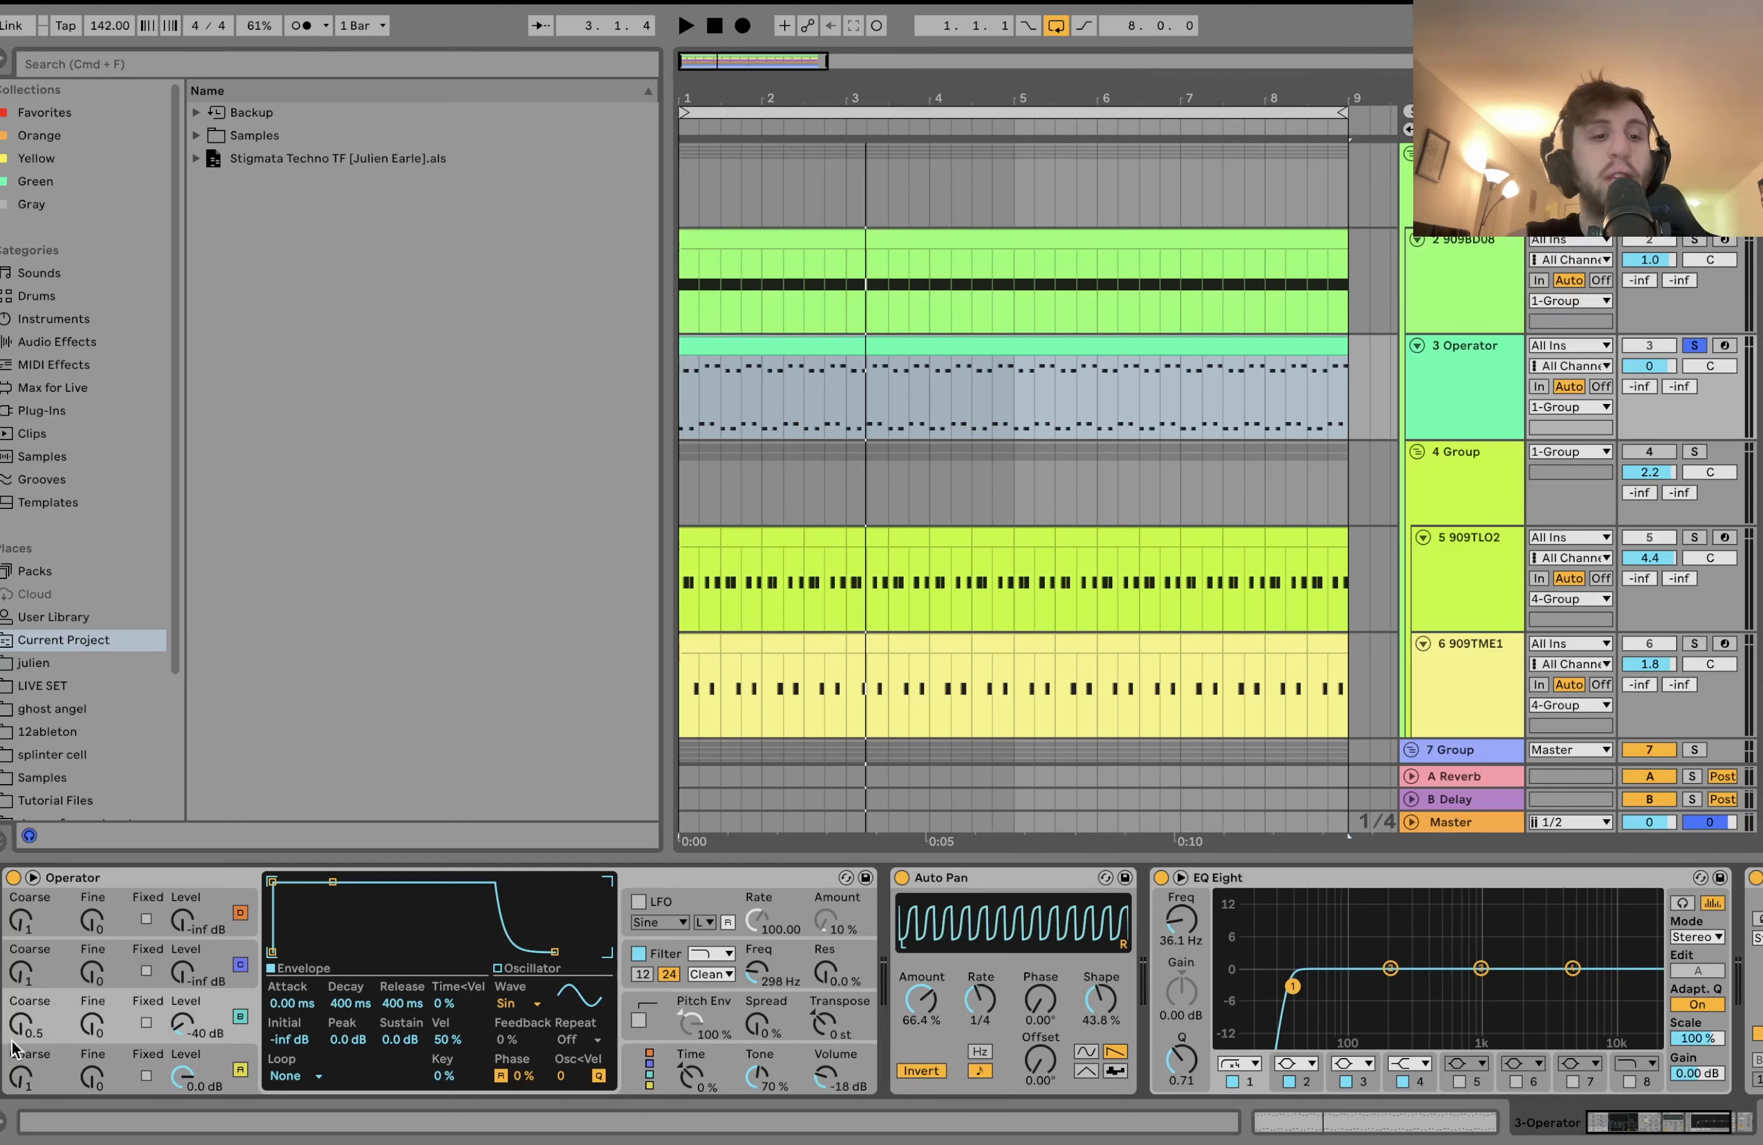
key(space)
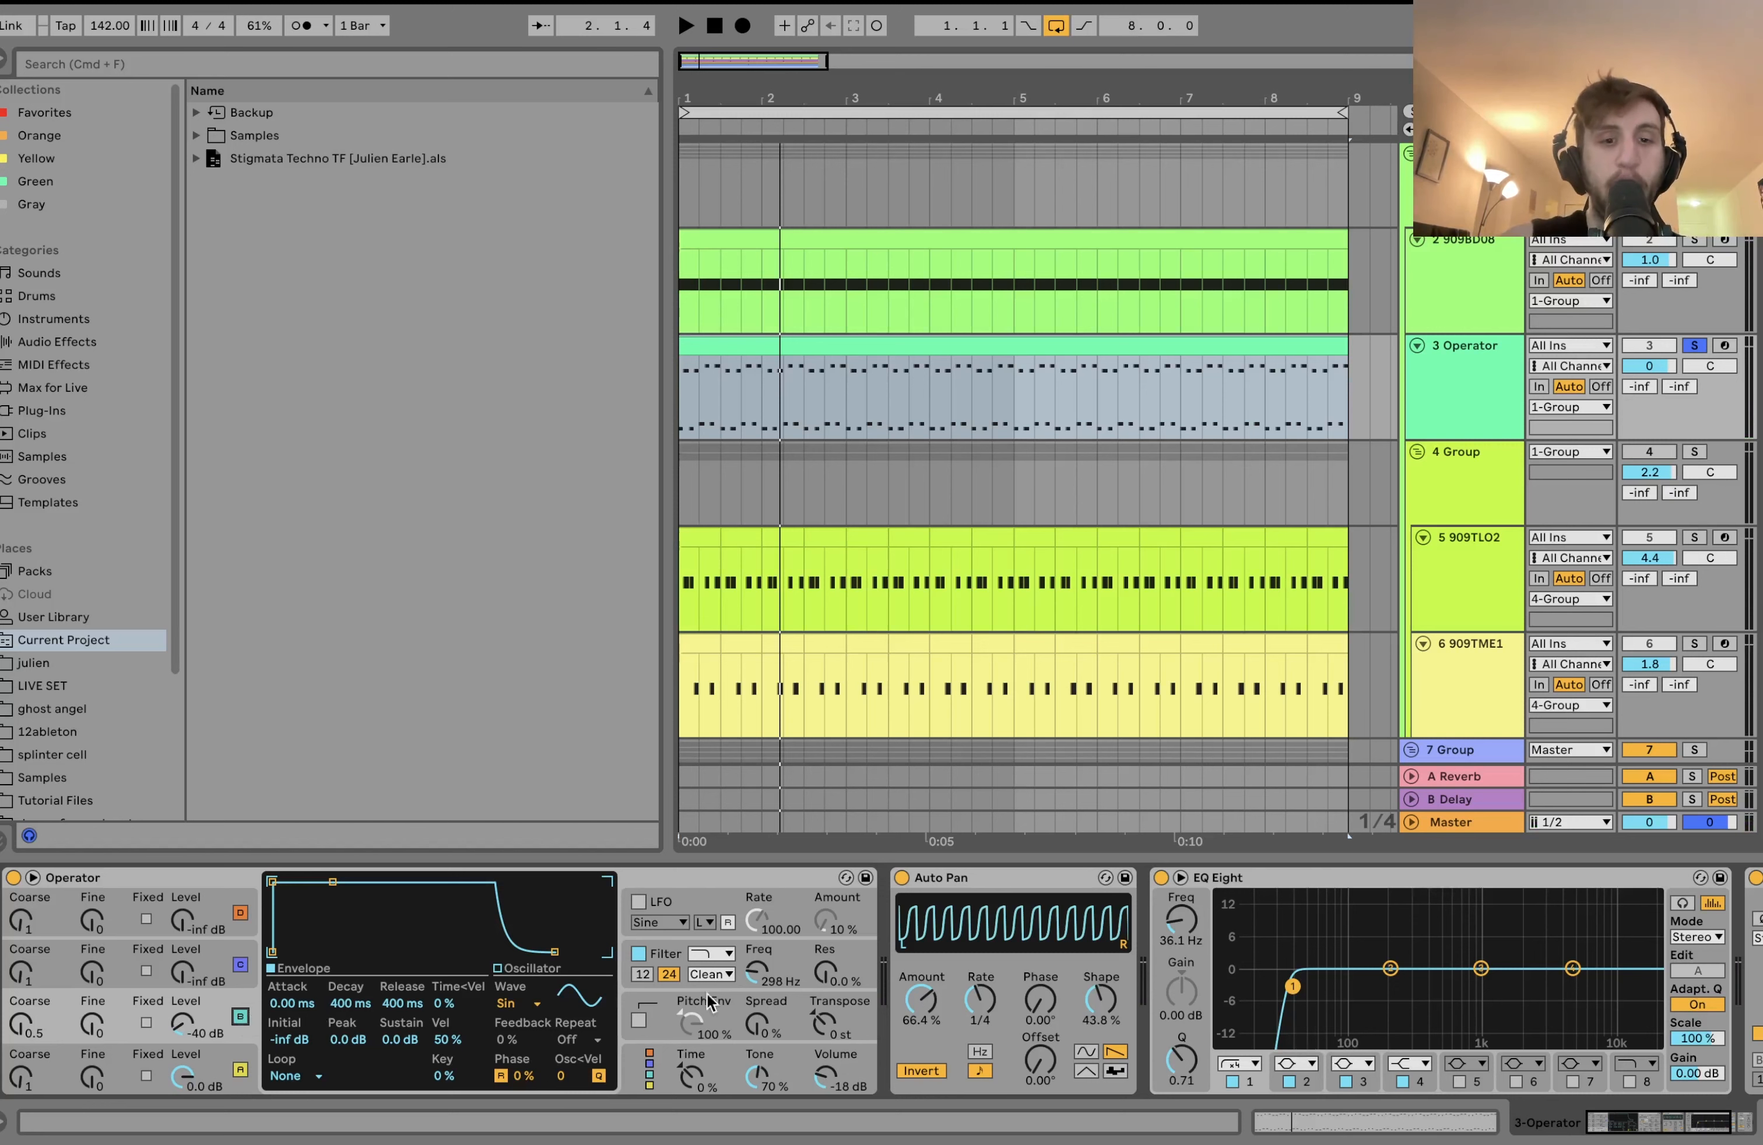
Display Operator's filter settings and audition the bass with its Auto Pan, EQ Eight and Utility in view.
click(769, 966)
scroll(732, 967, right, 5)
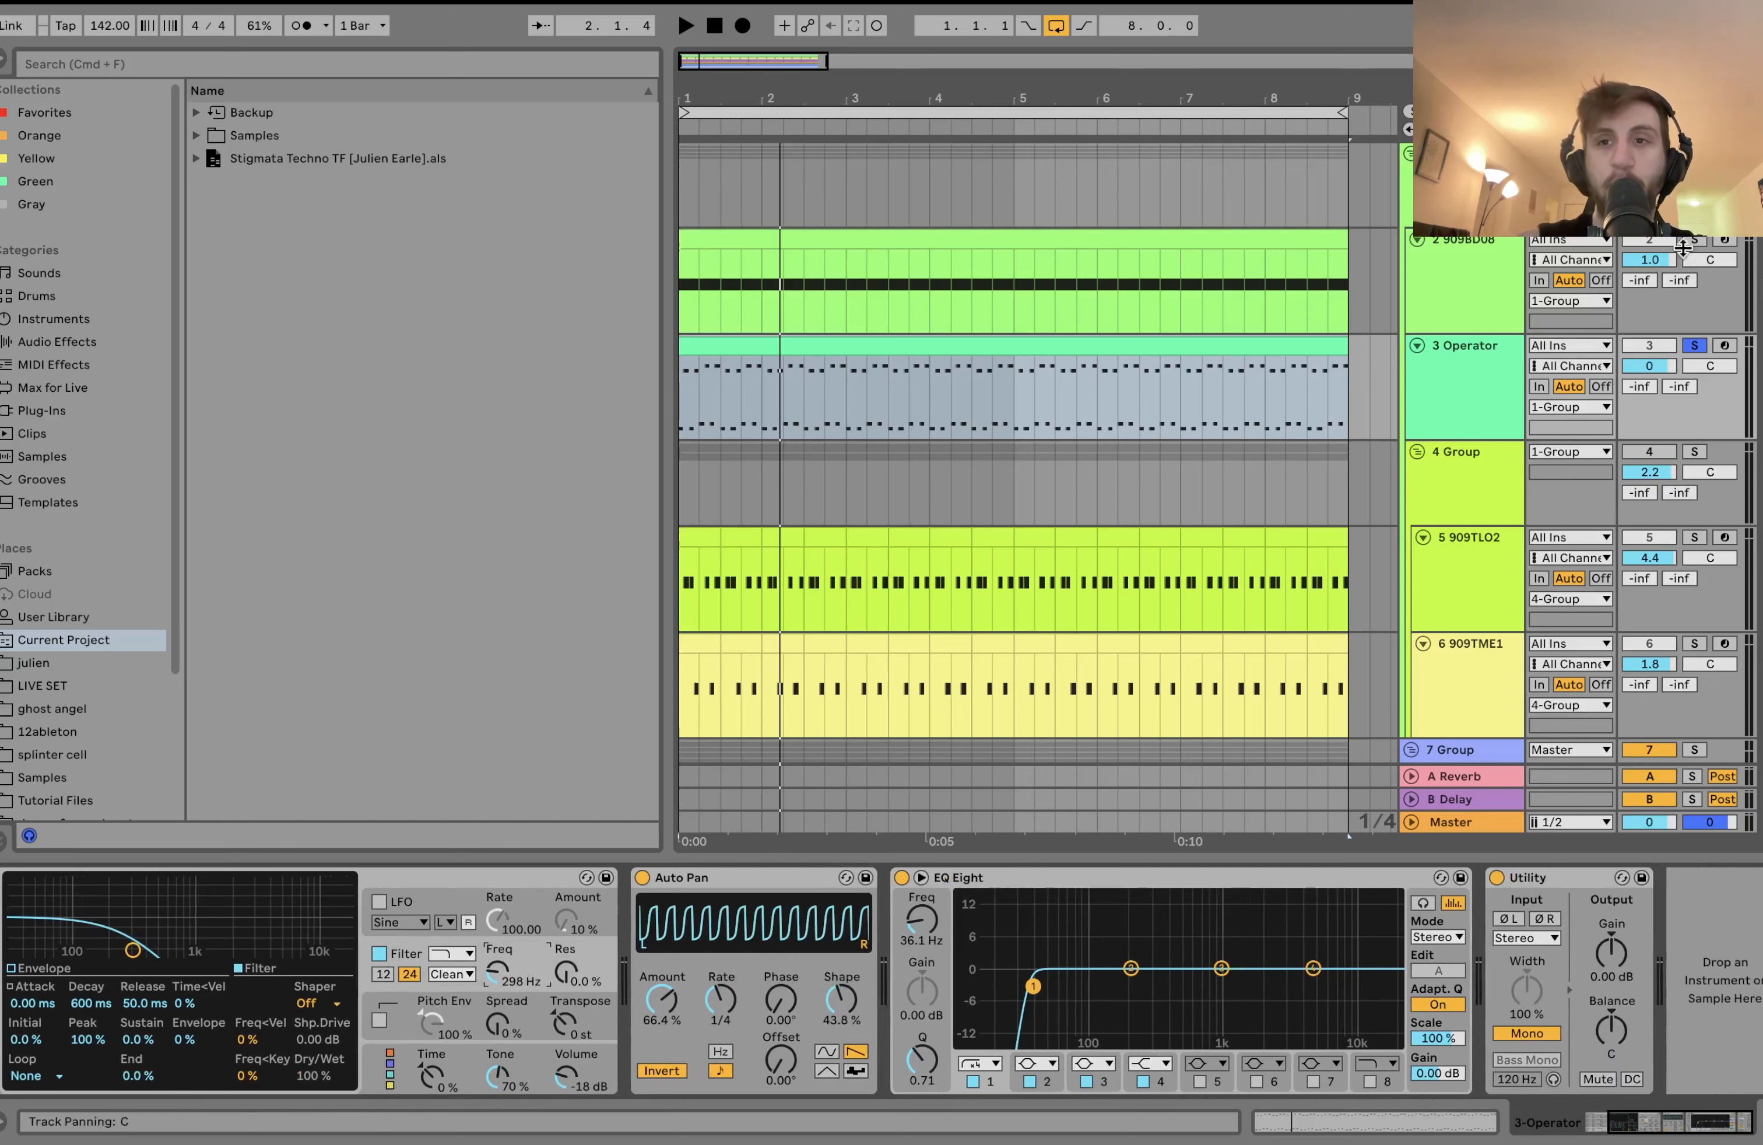
scroll(1683, 248, down, 3)
key(space)
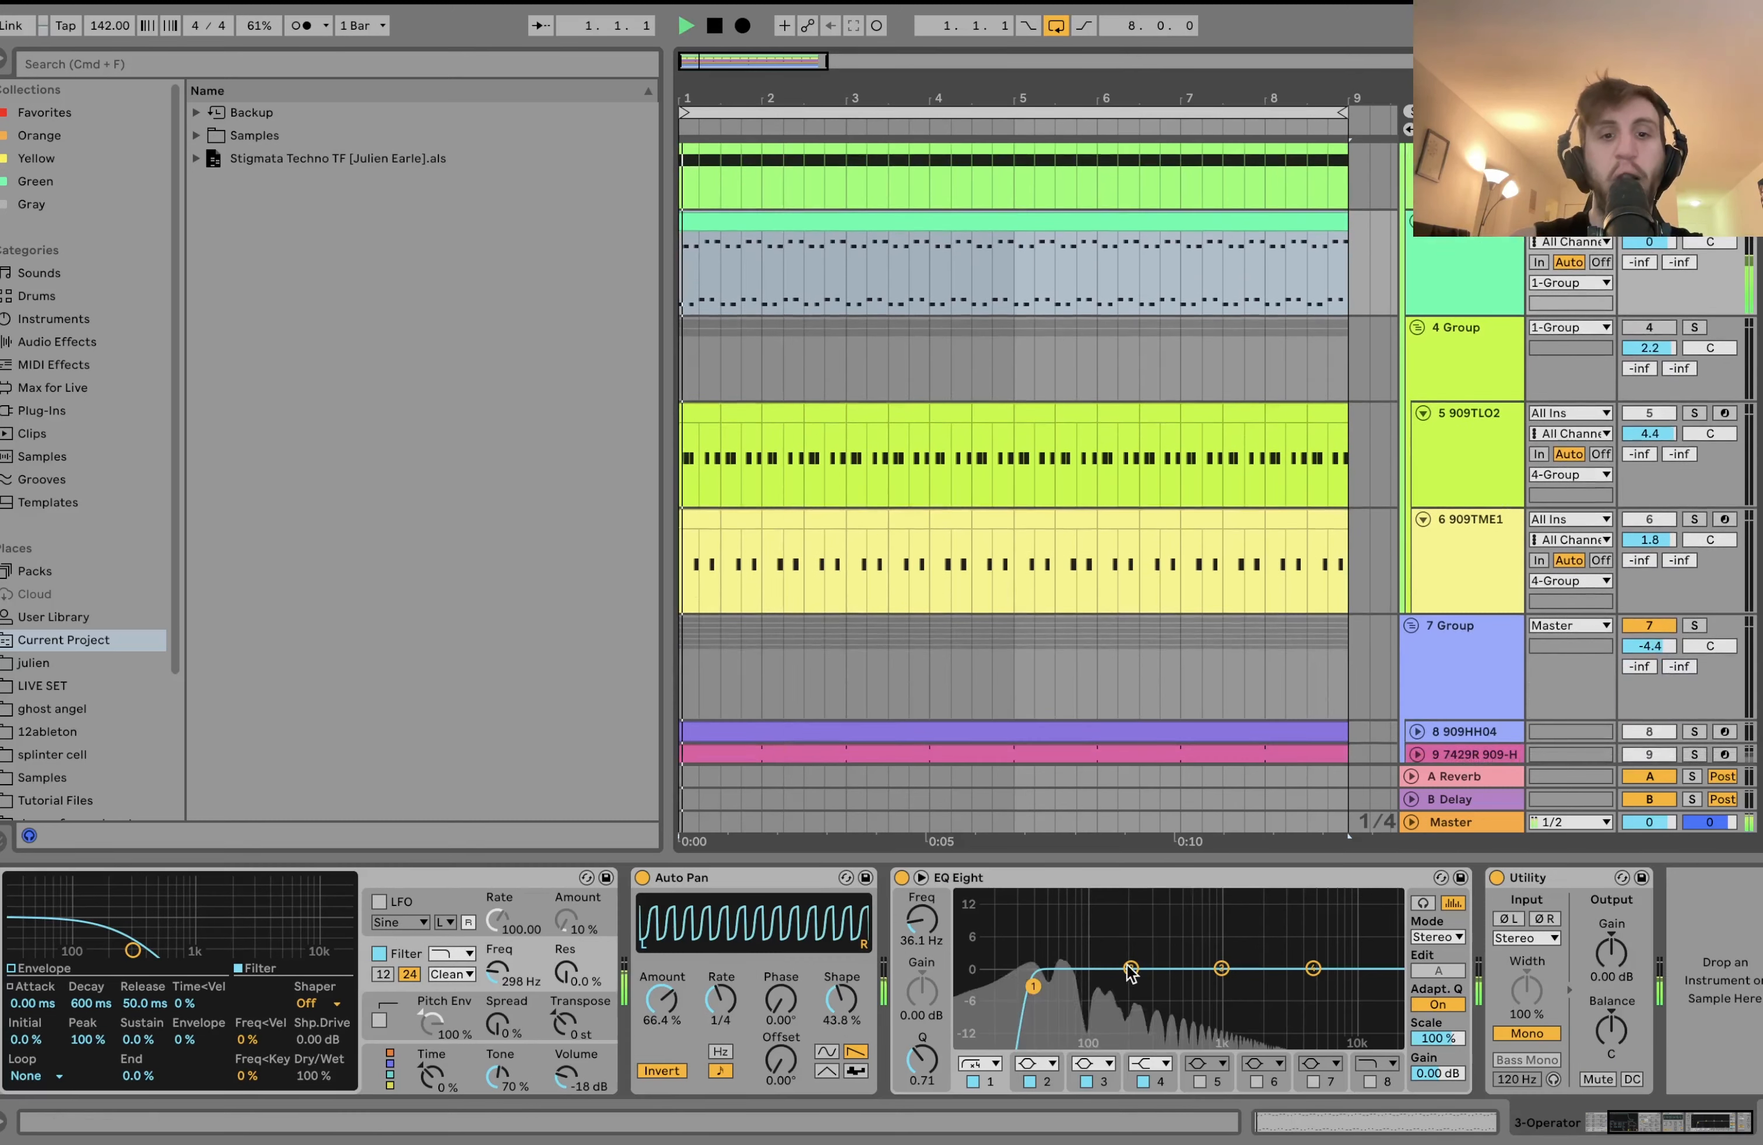
key(space)
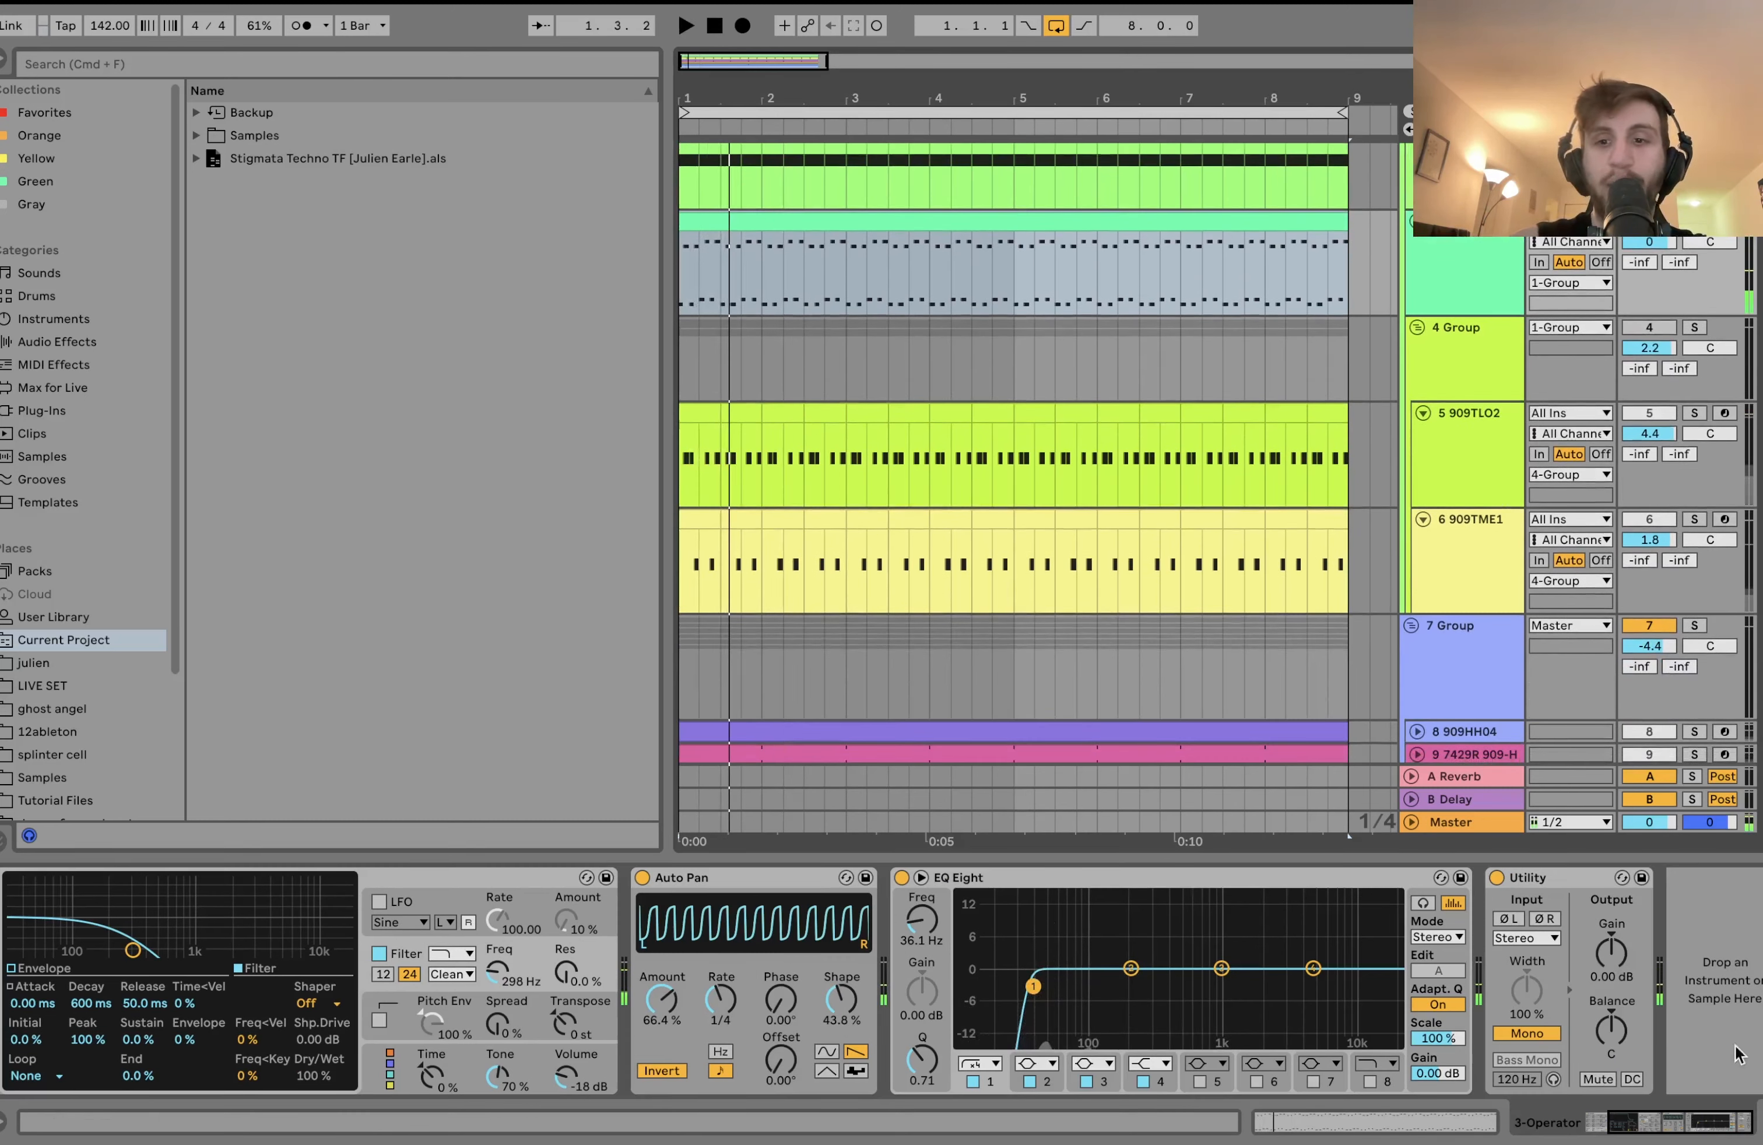
Unmute and solo 4 Group, and show its device chain.
scroll(1608, 536, up, 3)
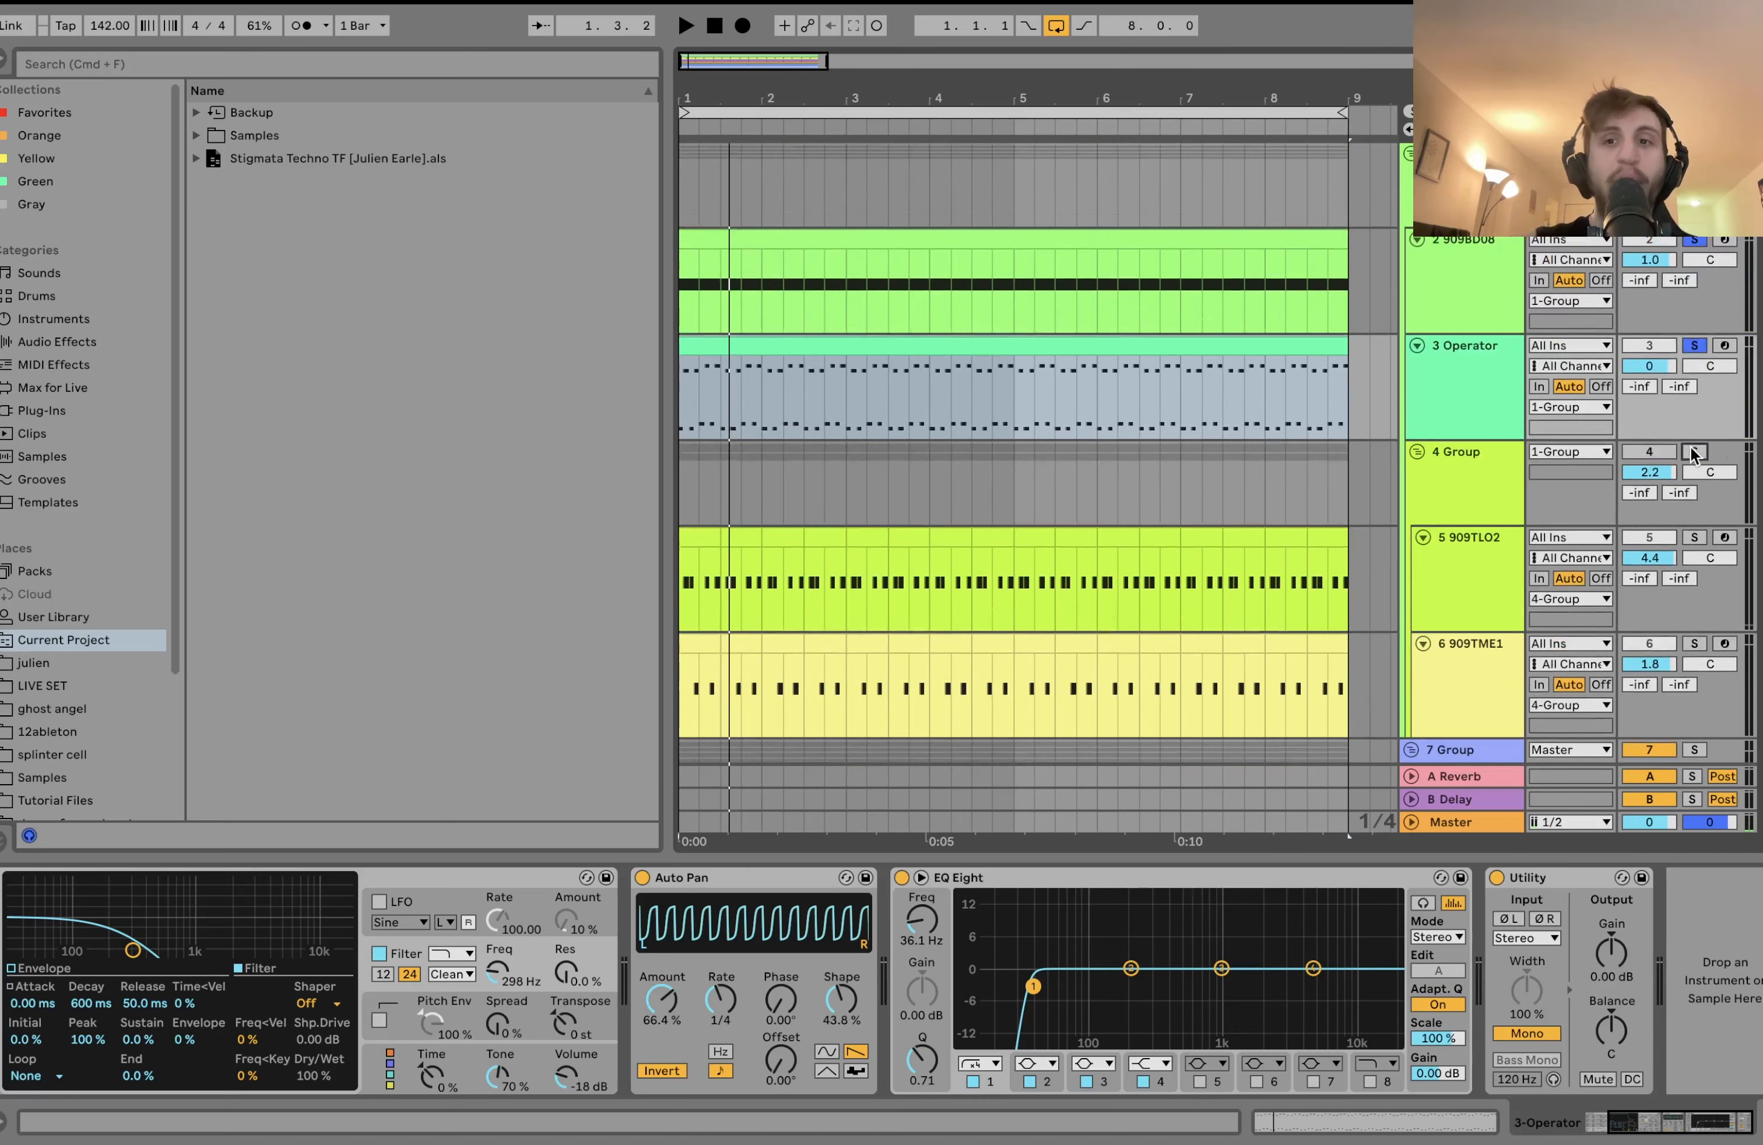
click(1694, 451)
click(1652, 450)
click(1444, 486)
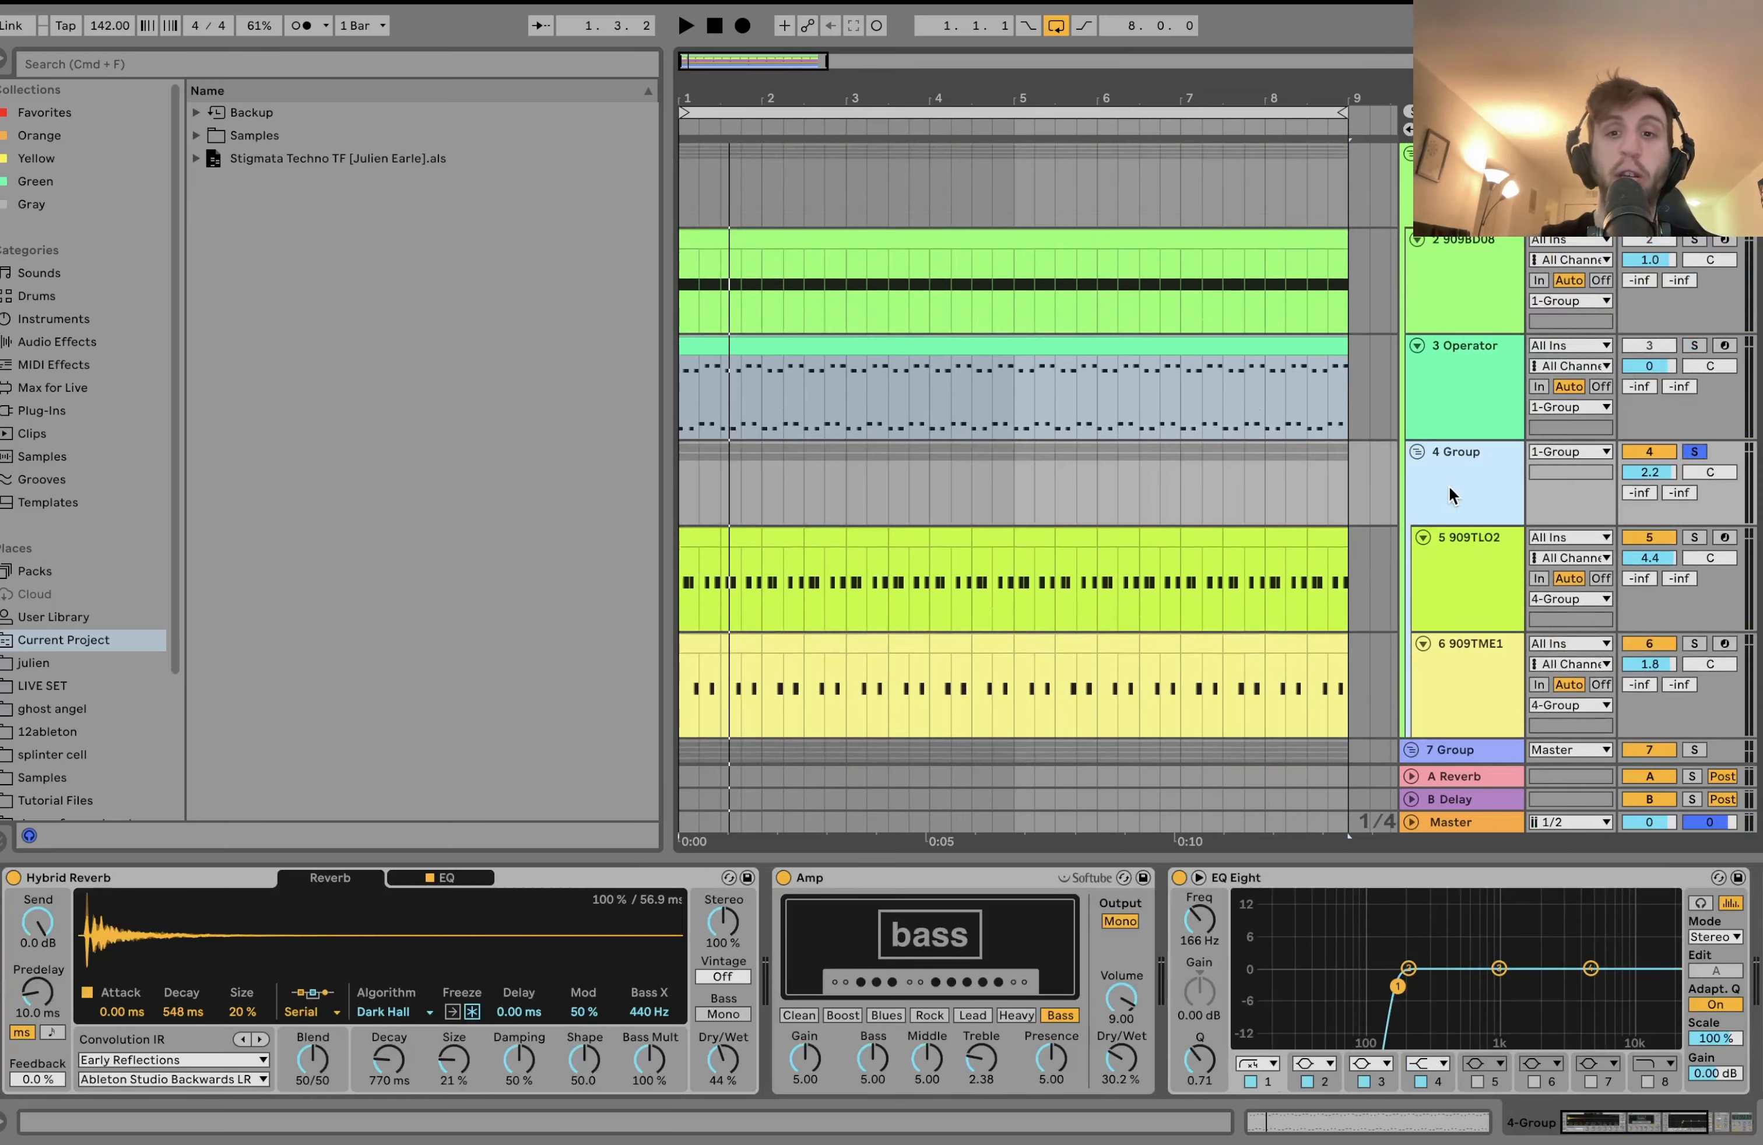
Examine the 909TLO2 sampler, then audition the toms with the 4 Group device chain displayed.
click(1458, 565)
scroll(1457, 565, down, 3)
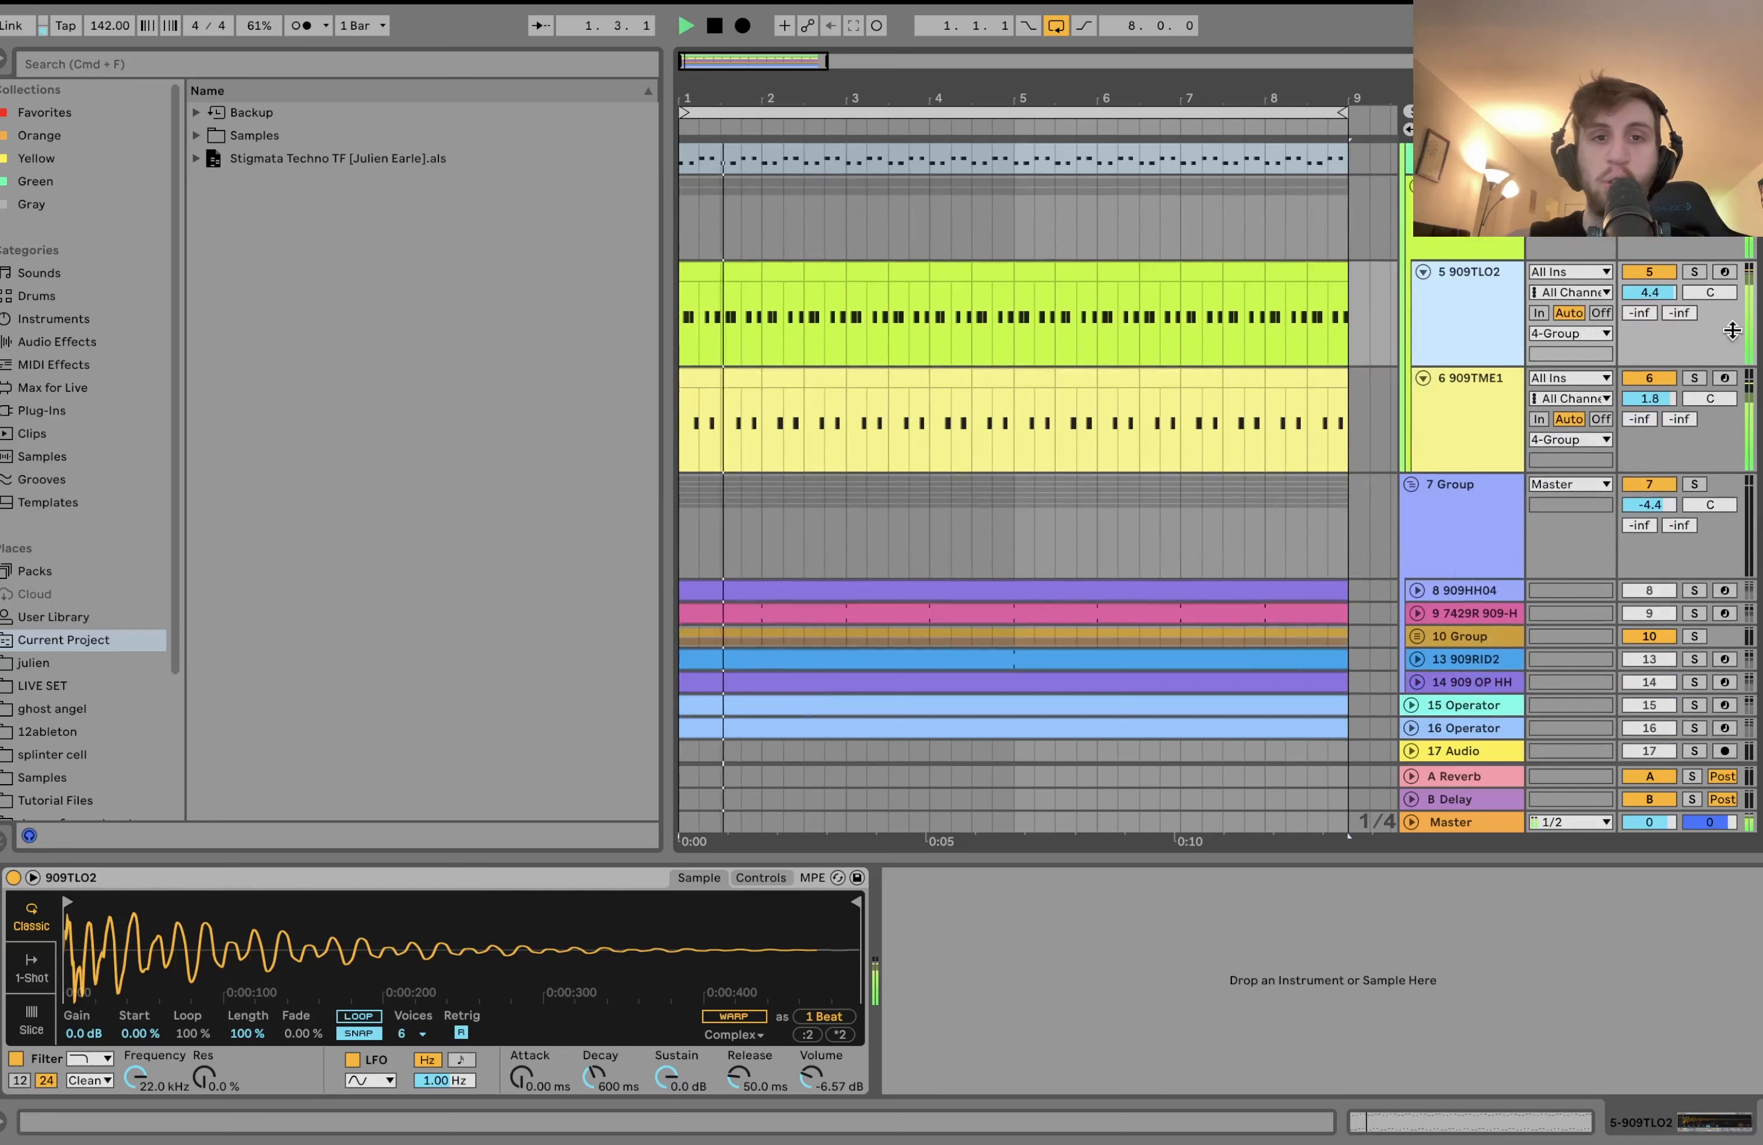
key(space)
click(1468, 249)
key(space)
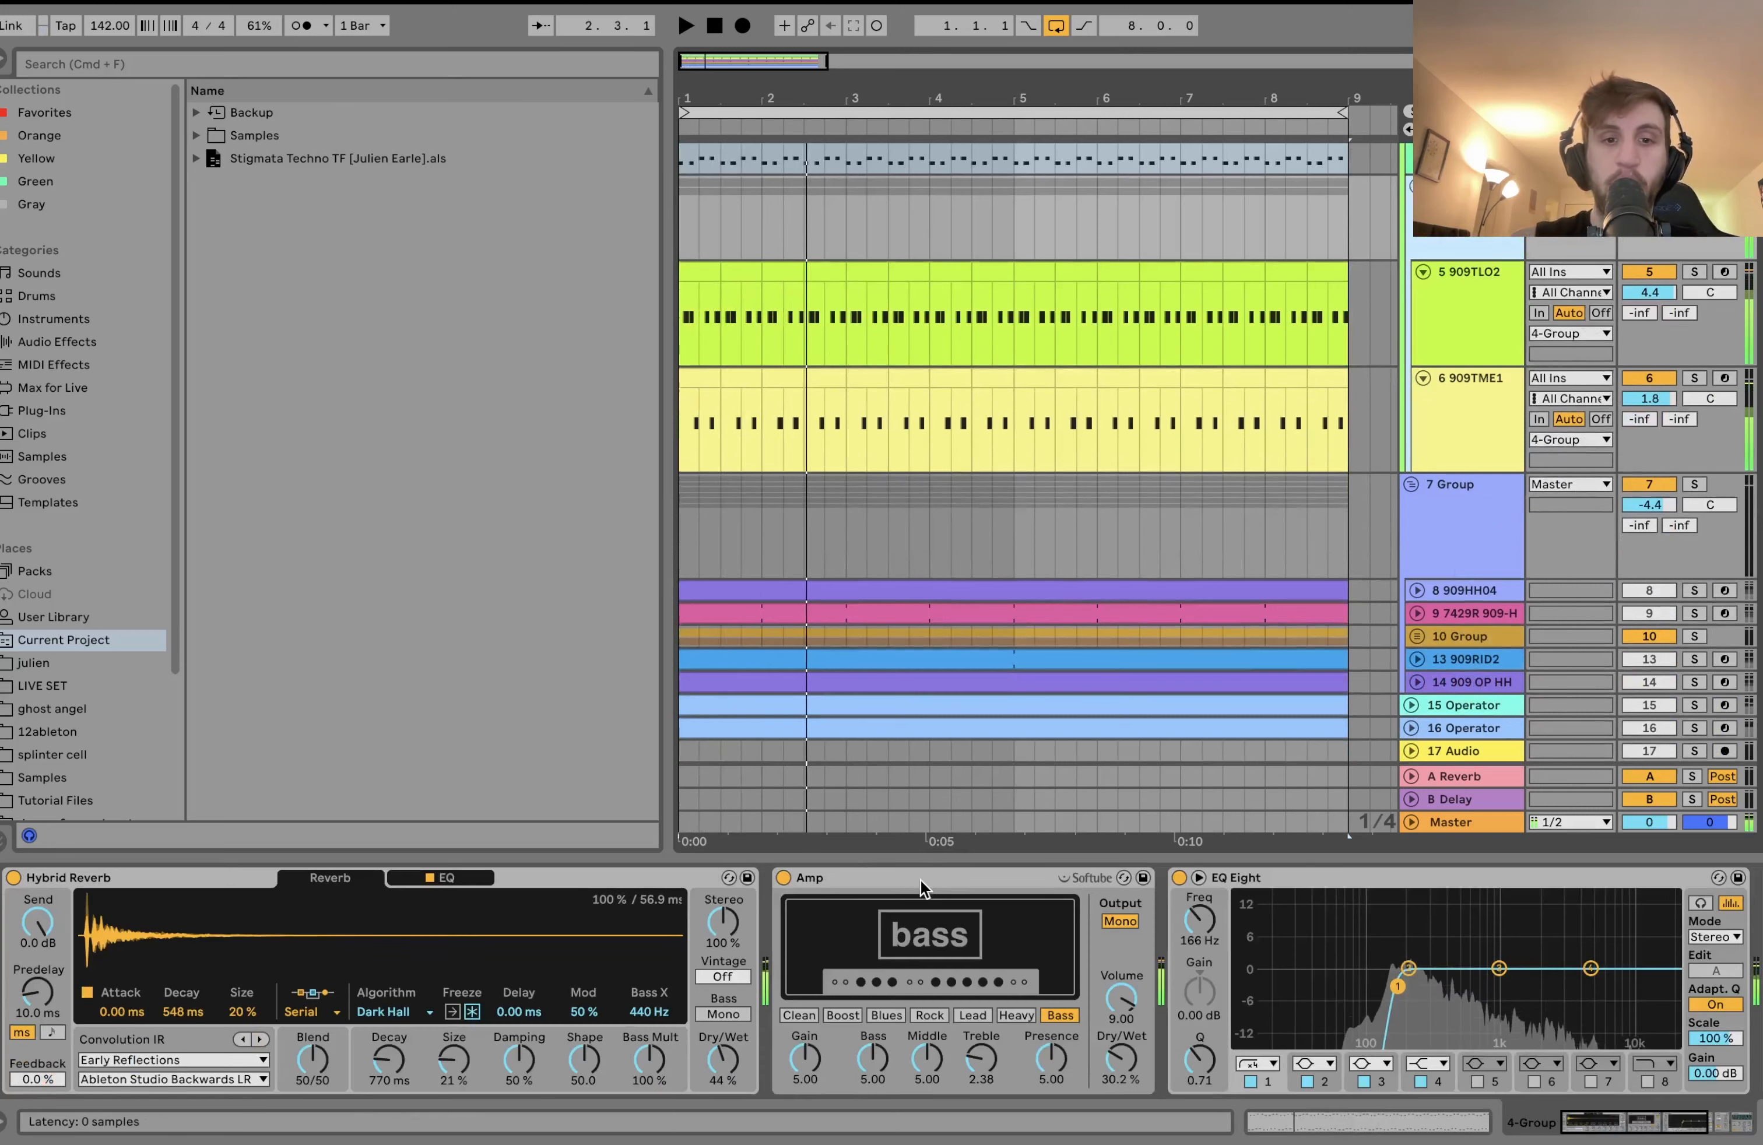
Bypass Hybrid Reverb, Amp and EQ Eight on 4 Group and play the dry toms.
click(925, 881)
key(super+a)
key(space)
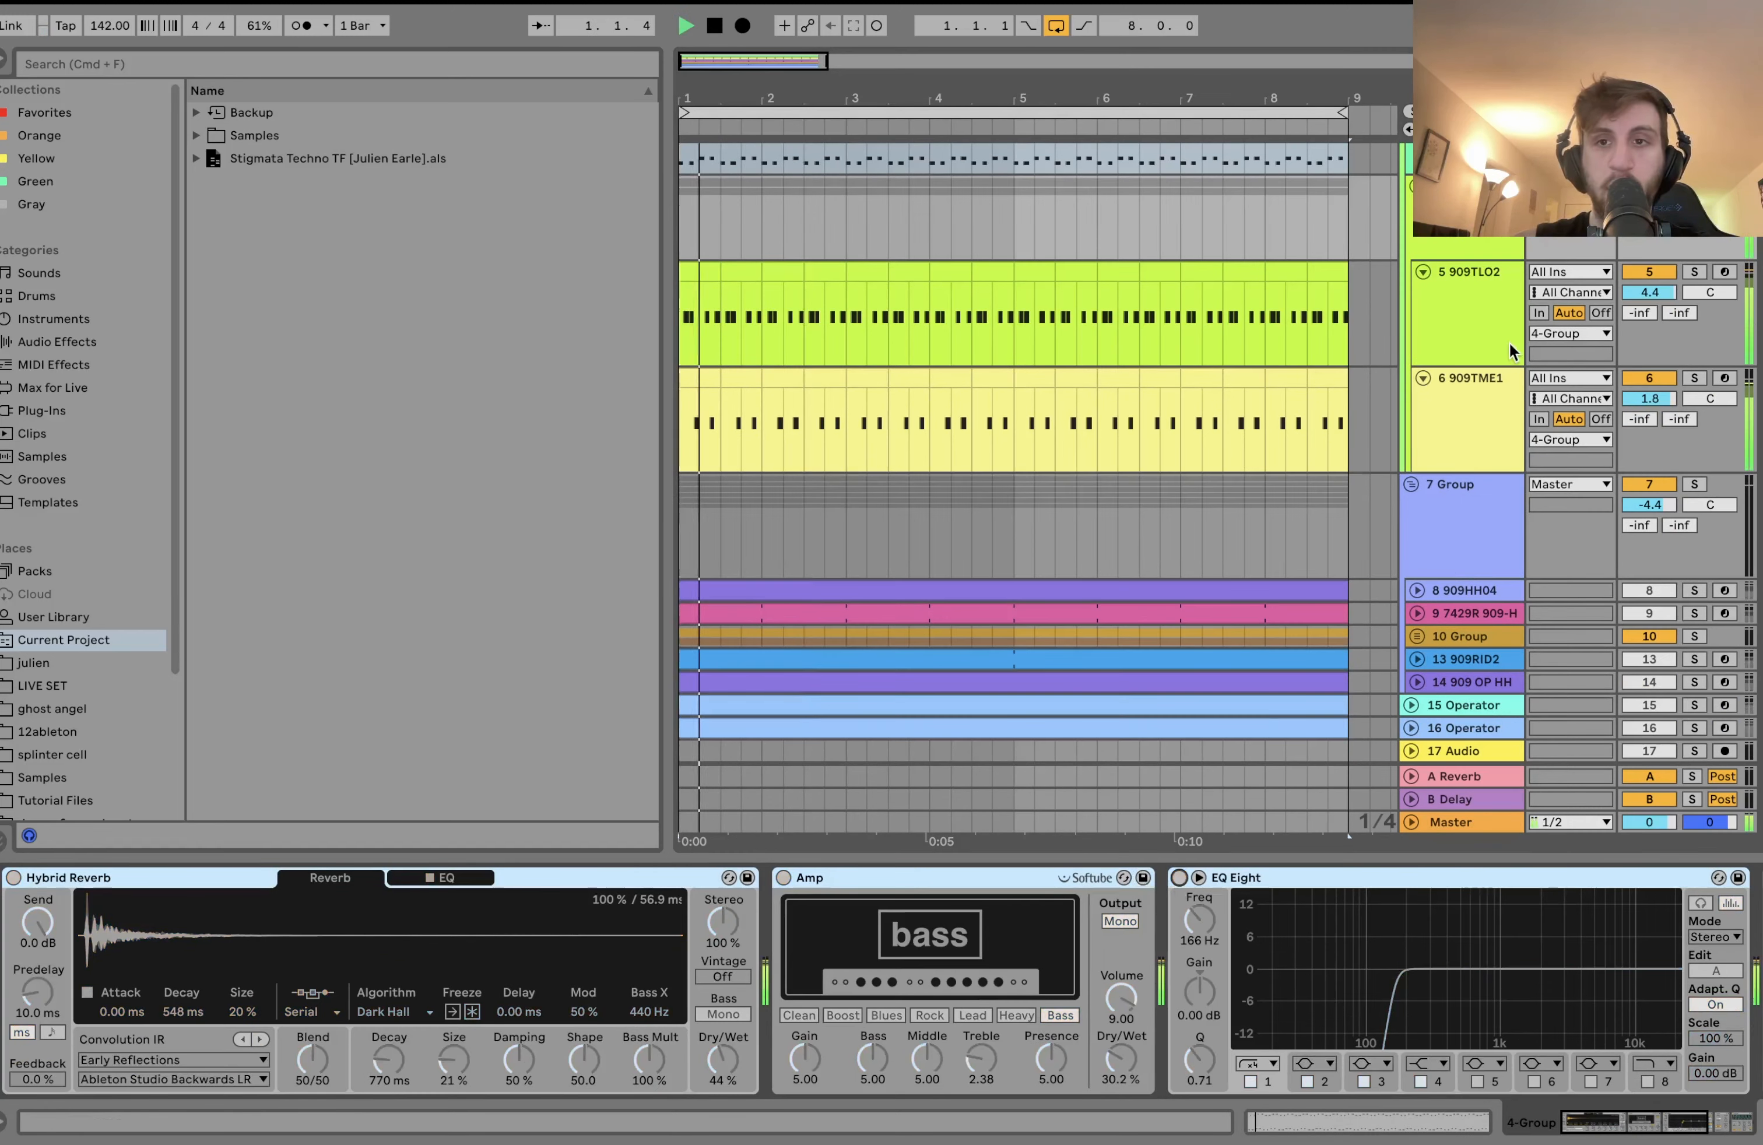
Examine the 909TLO2 and 909TME1 samplers while auditioning the toms.
click(1453, 327)
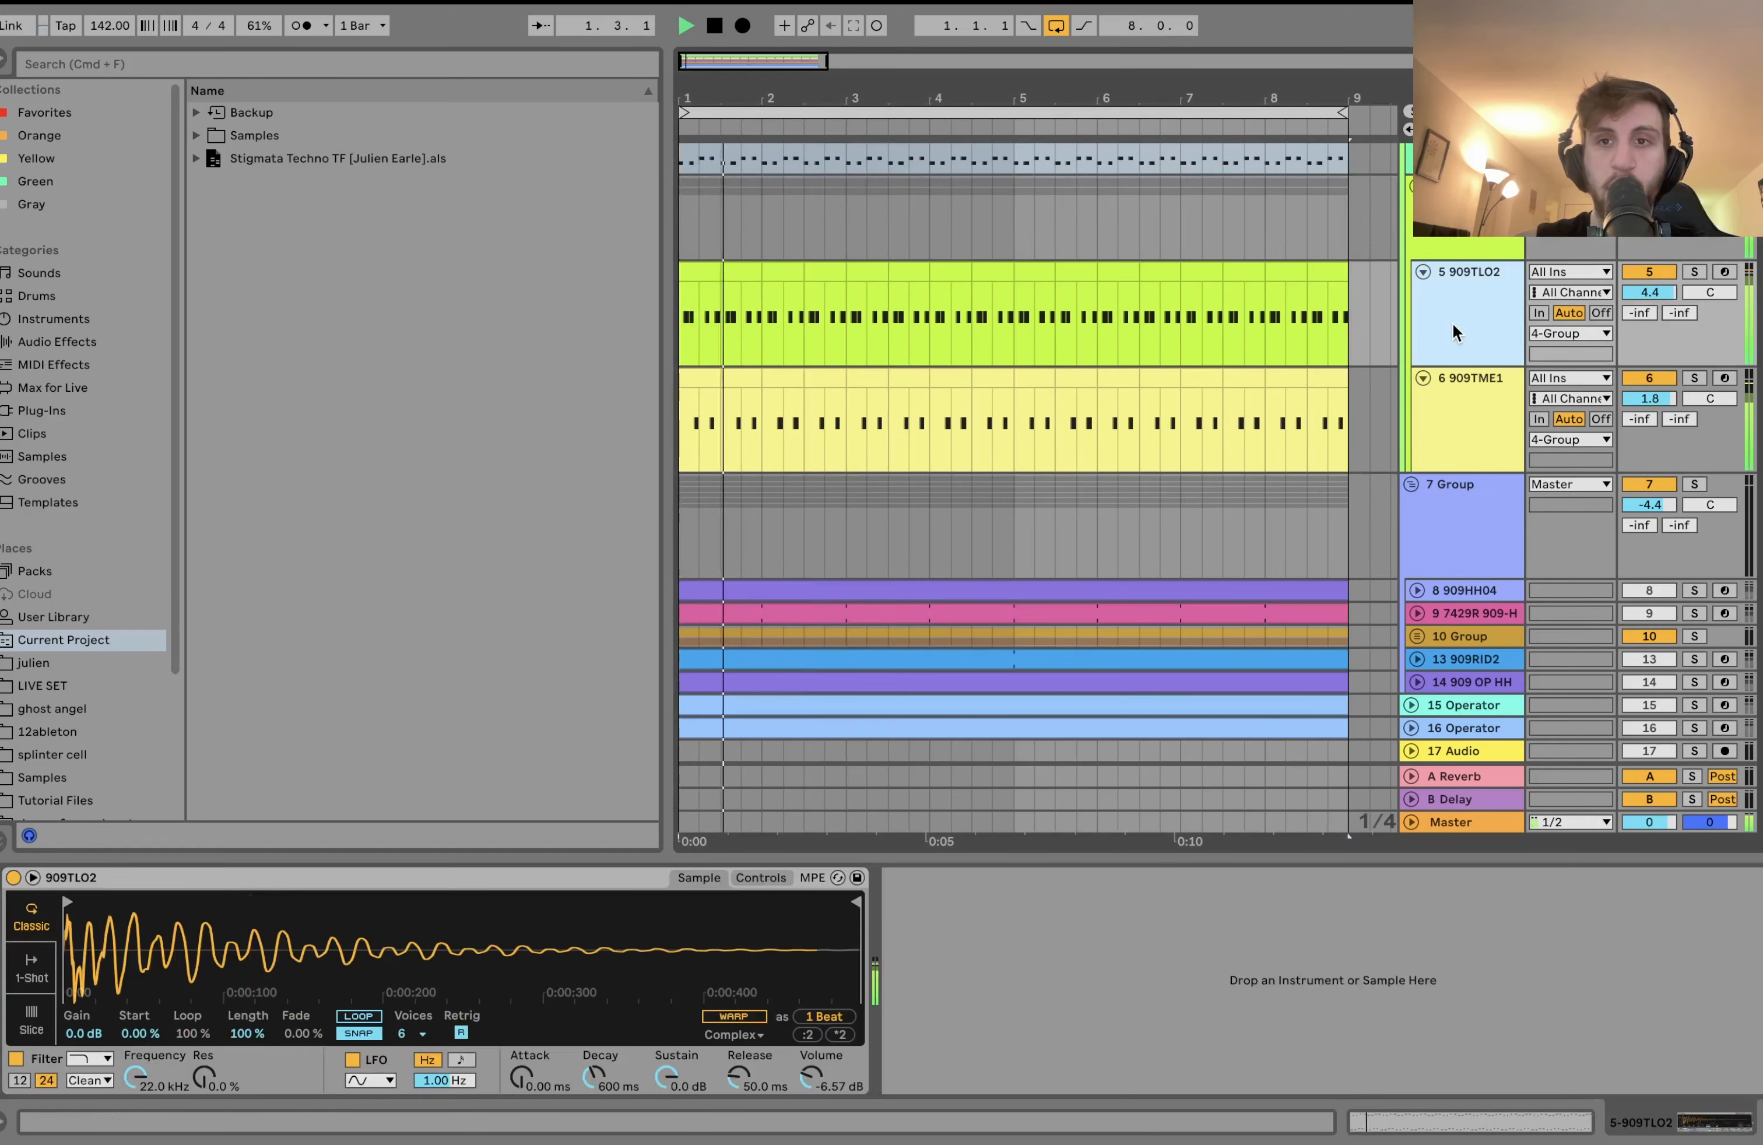
click(1695, 378)
click(1471, 428)
key(space)
click(1694, 186)
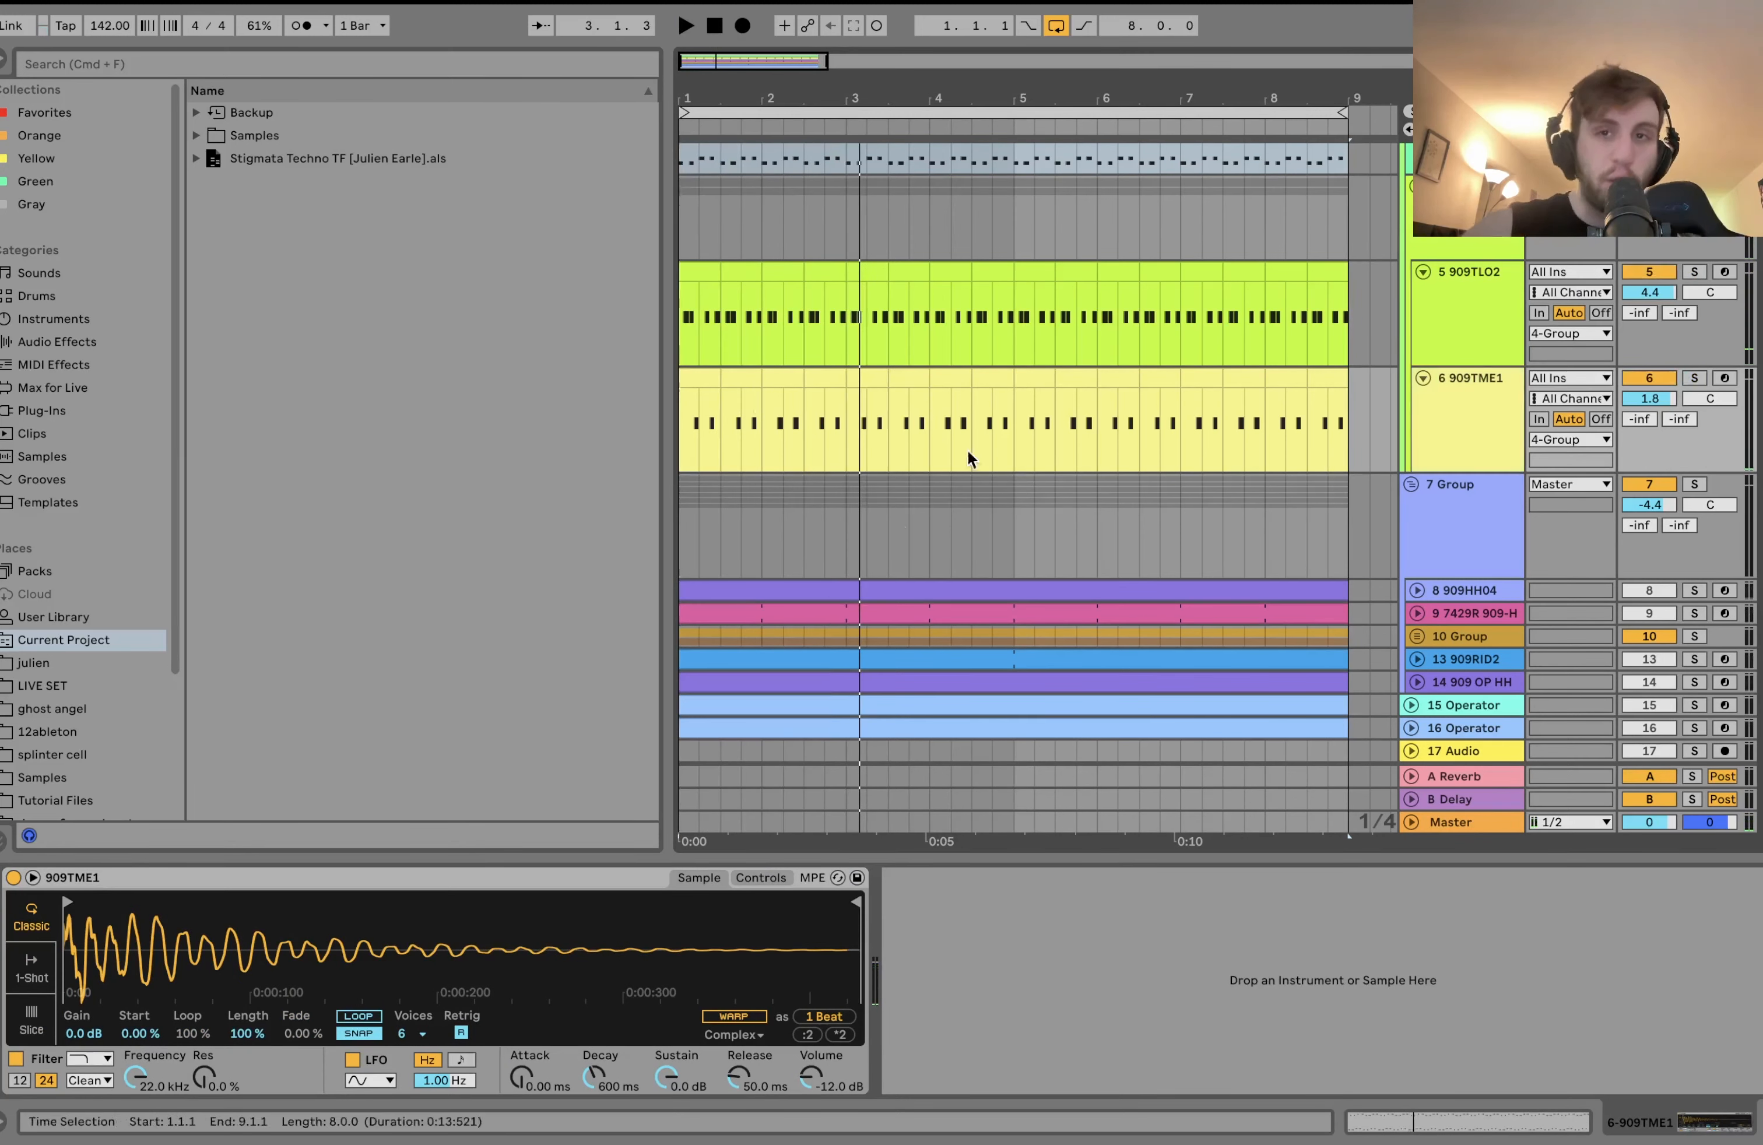
Play the toms dry with the 4 Group device chain displayed.
click(1438, 238)
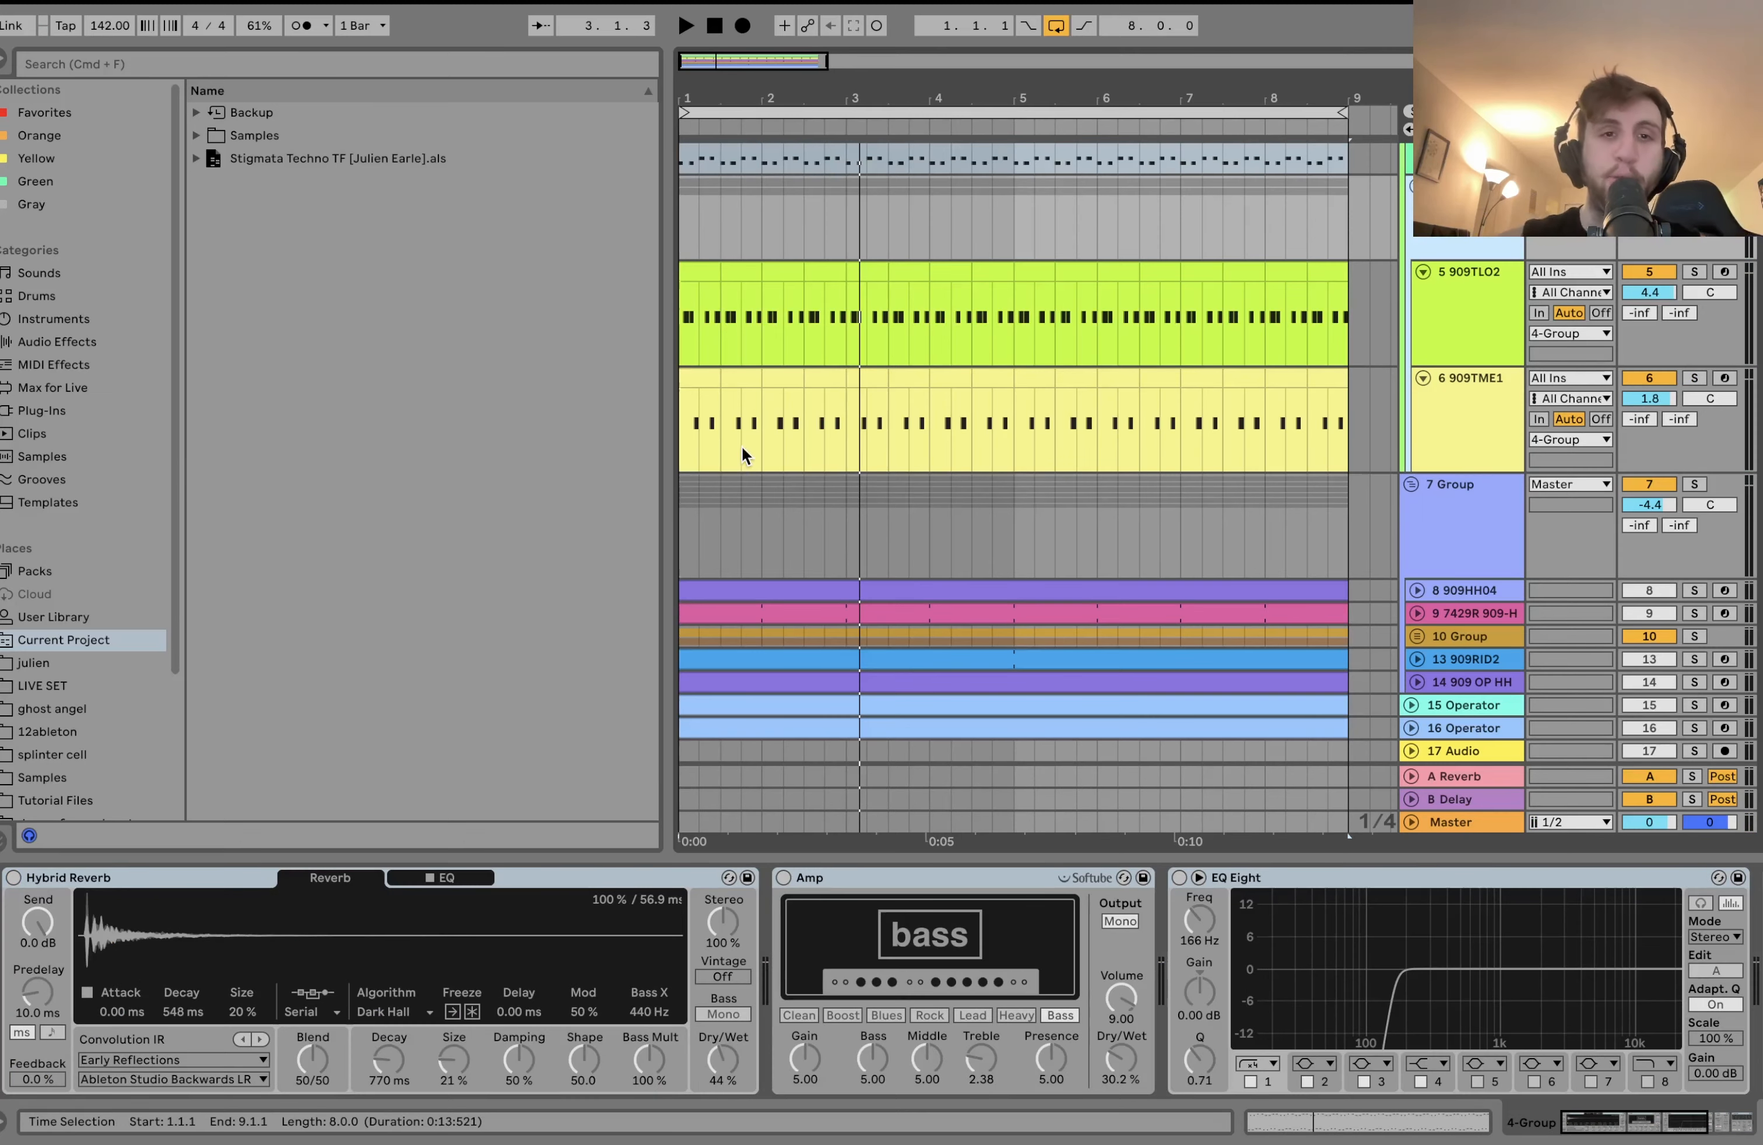
key(space)
scroll(741, 446, up, 5)
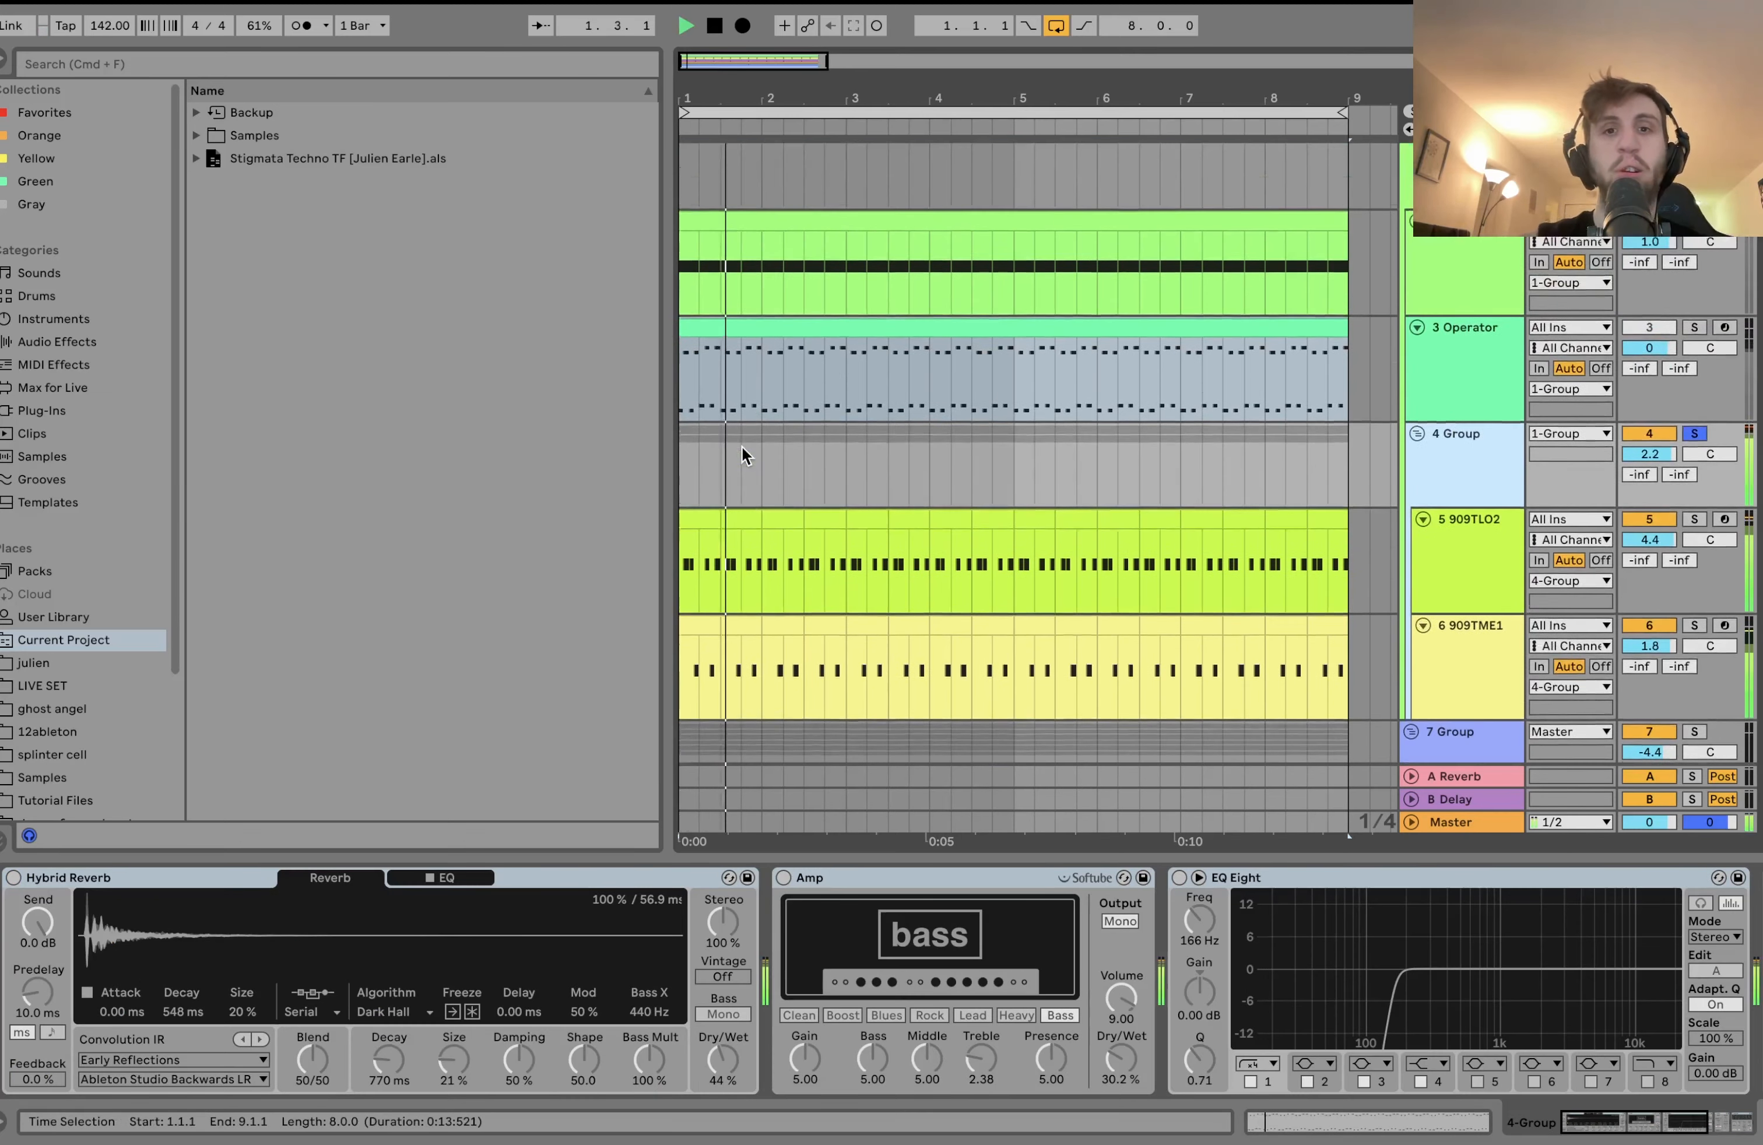
scroll(741, 446, up, 2)
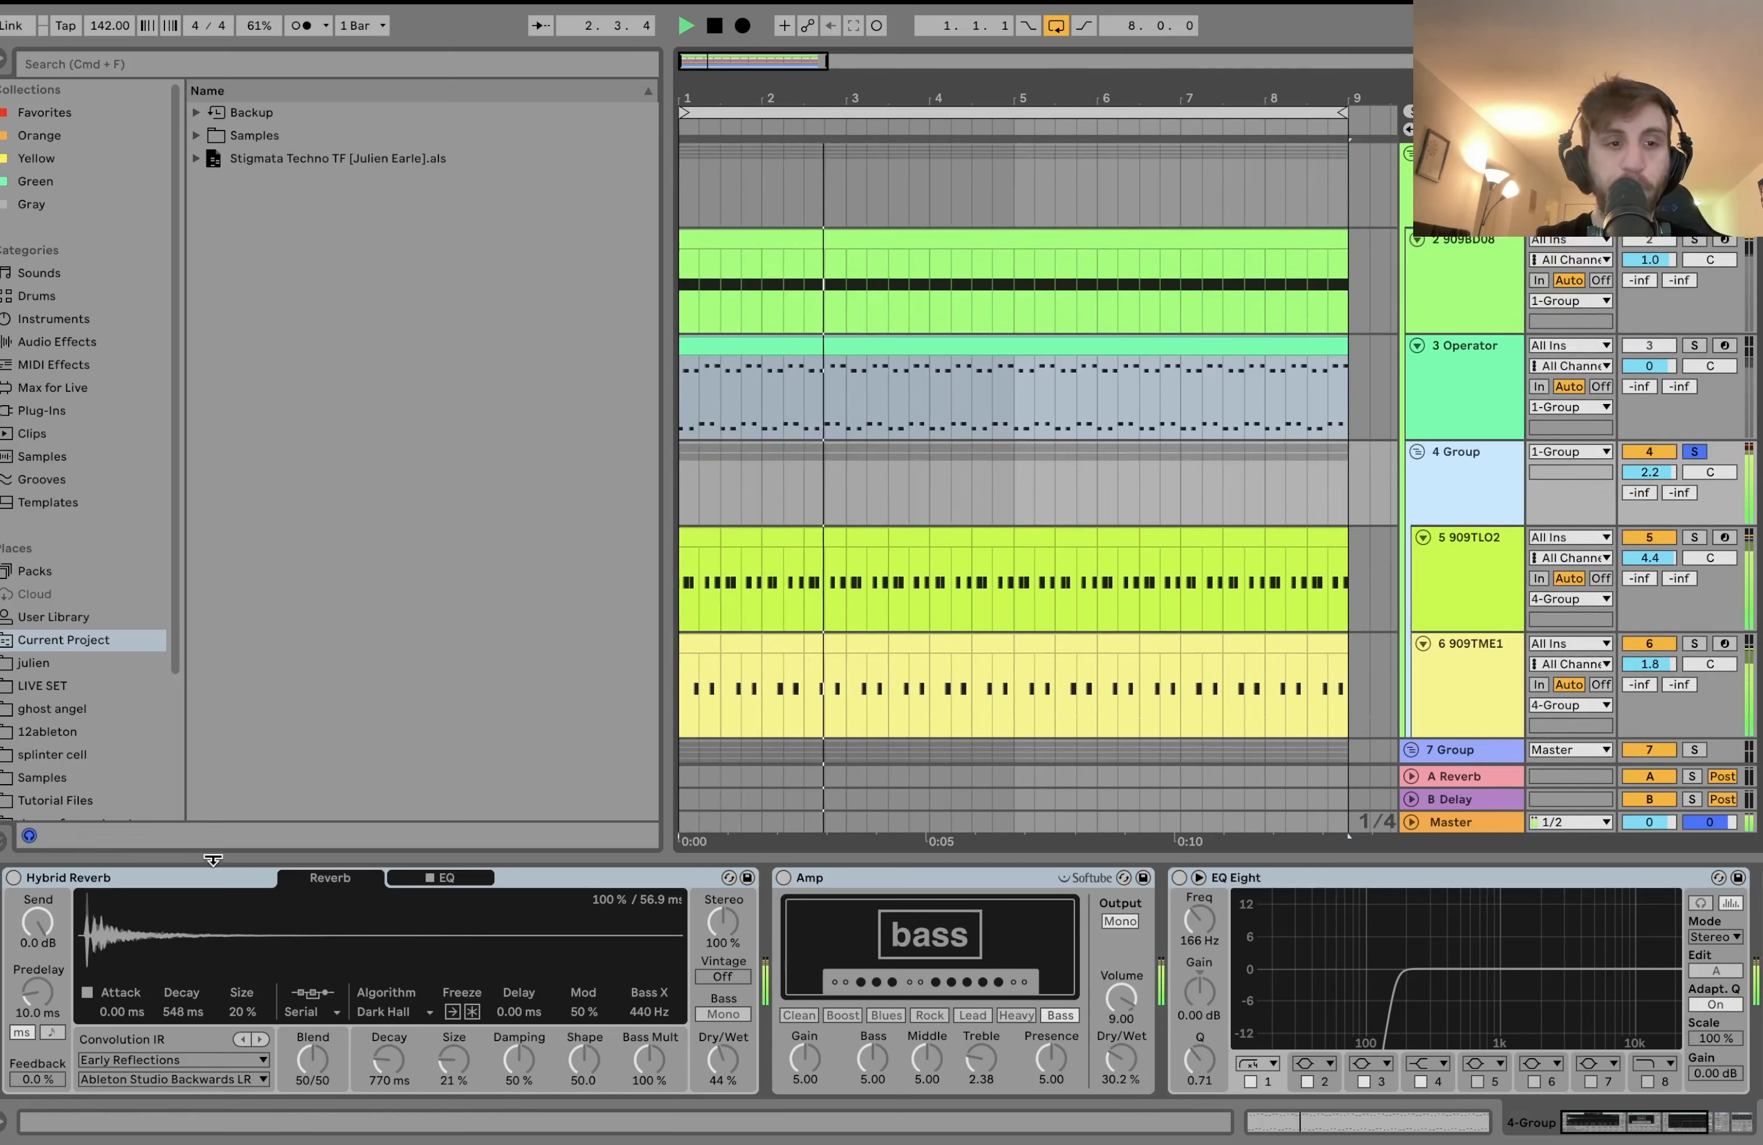
key(space)
Re-enable Hybrid Reverb and Amp on 4 Group and audition the processed toms.
click(35, 885)
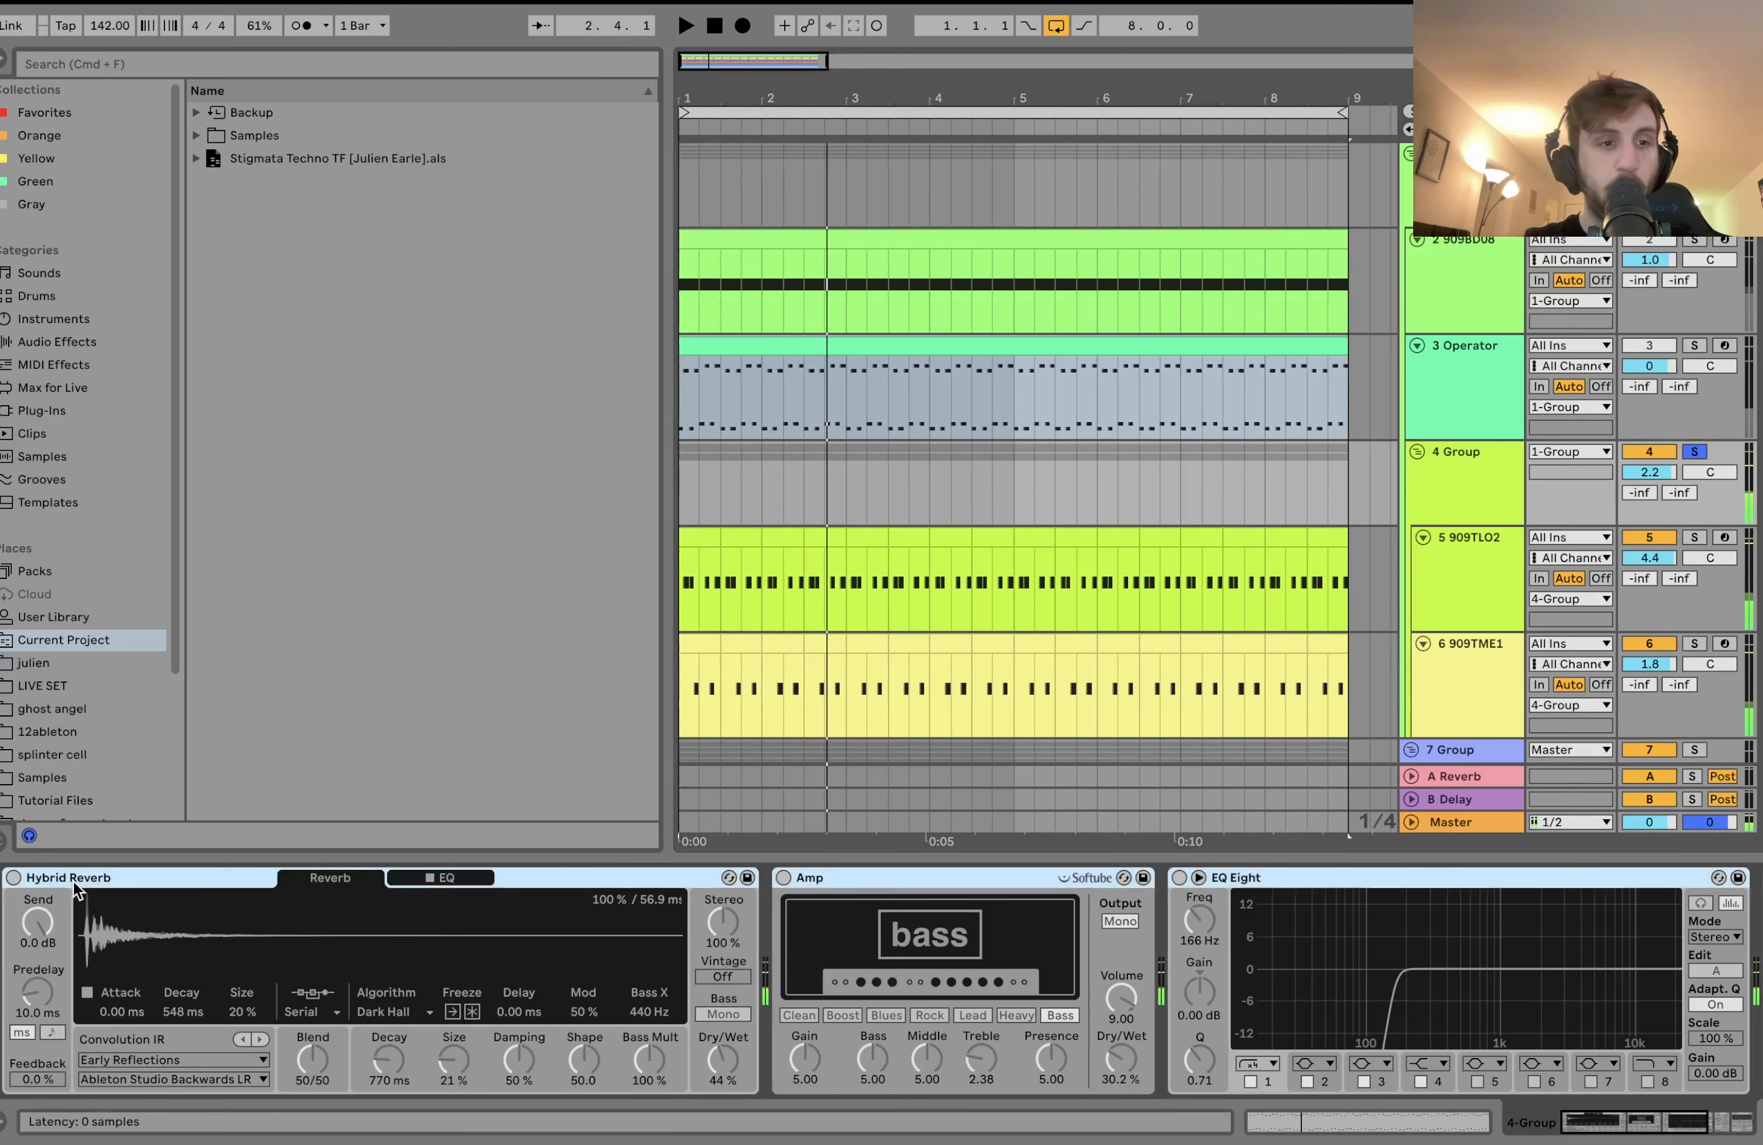
click(13, 878)
key(space)
click(783, 877)
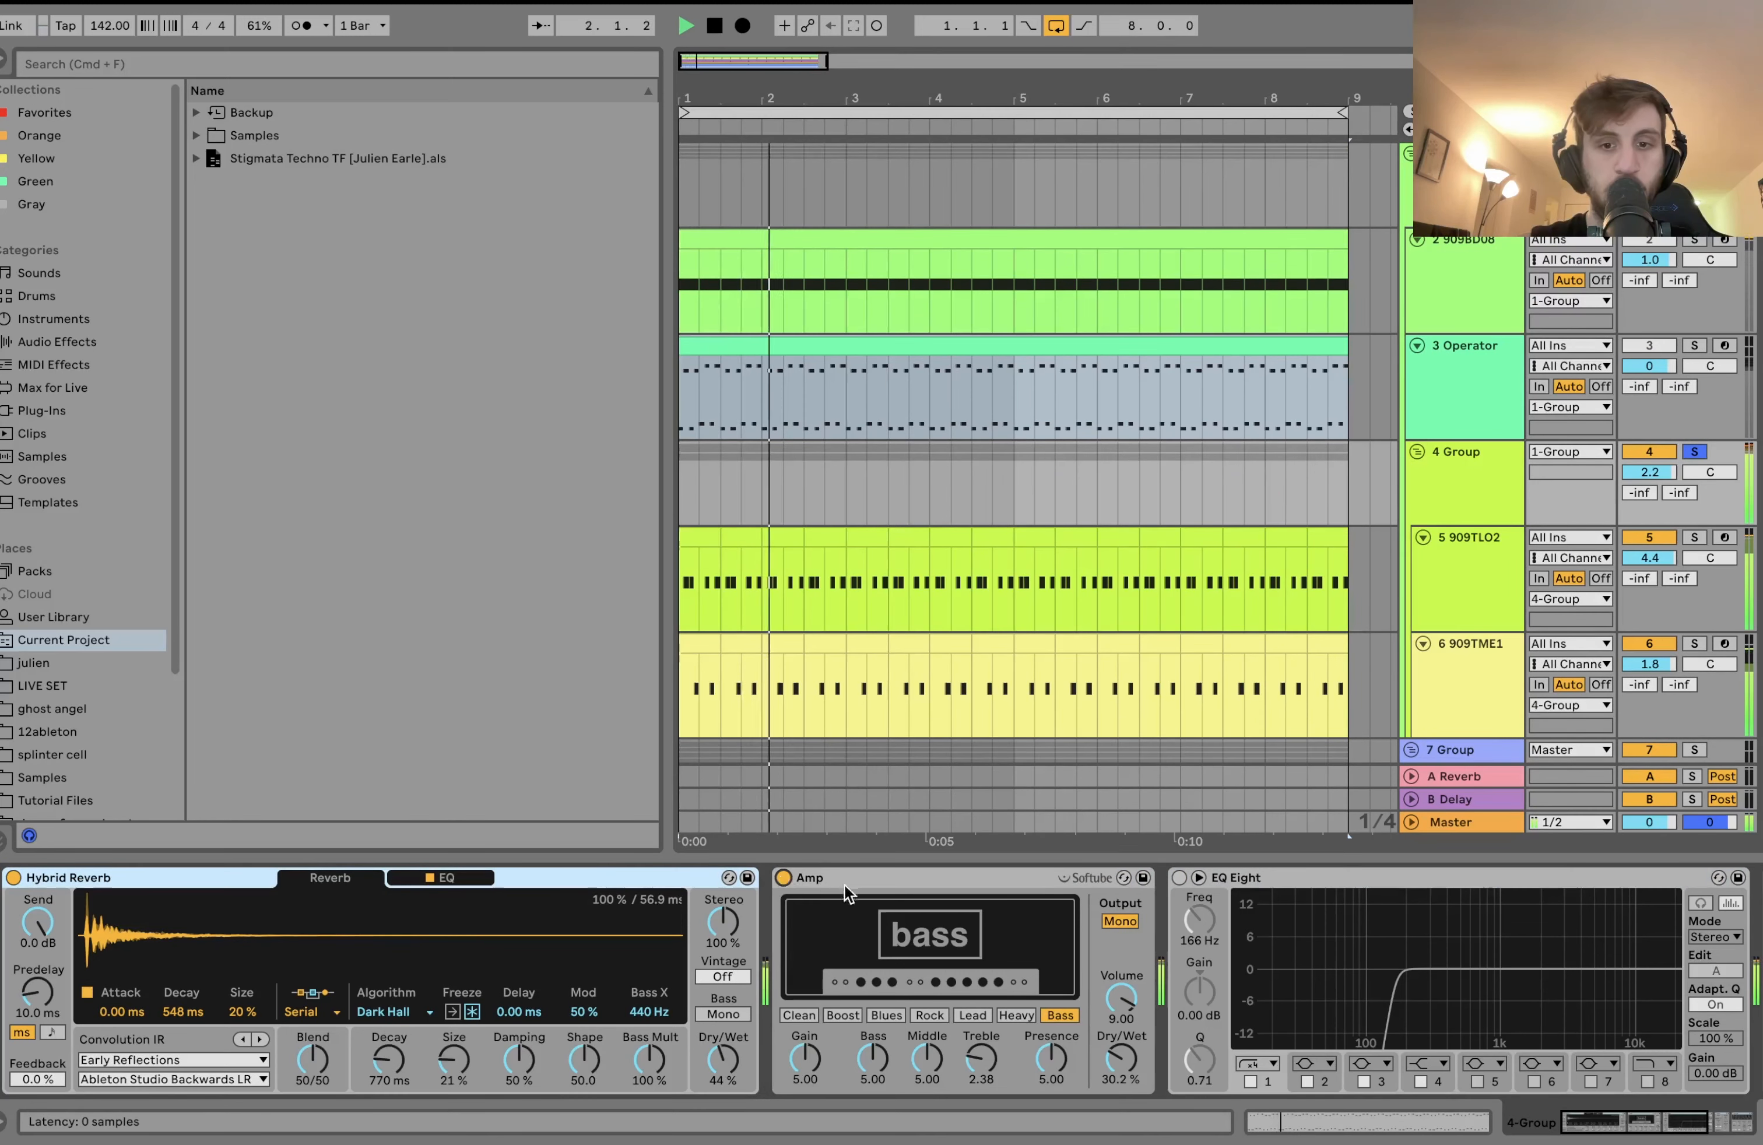
key(space)
Re-enable EQ Eight on 4 Group and play the toms through it.
scroll(985, 940, right, 5)
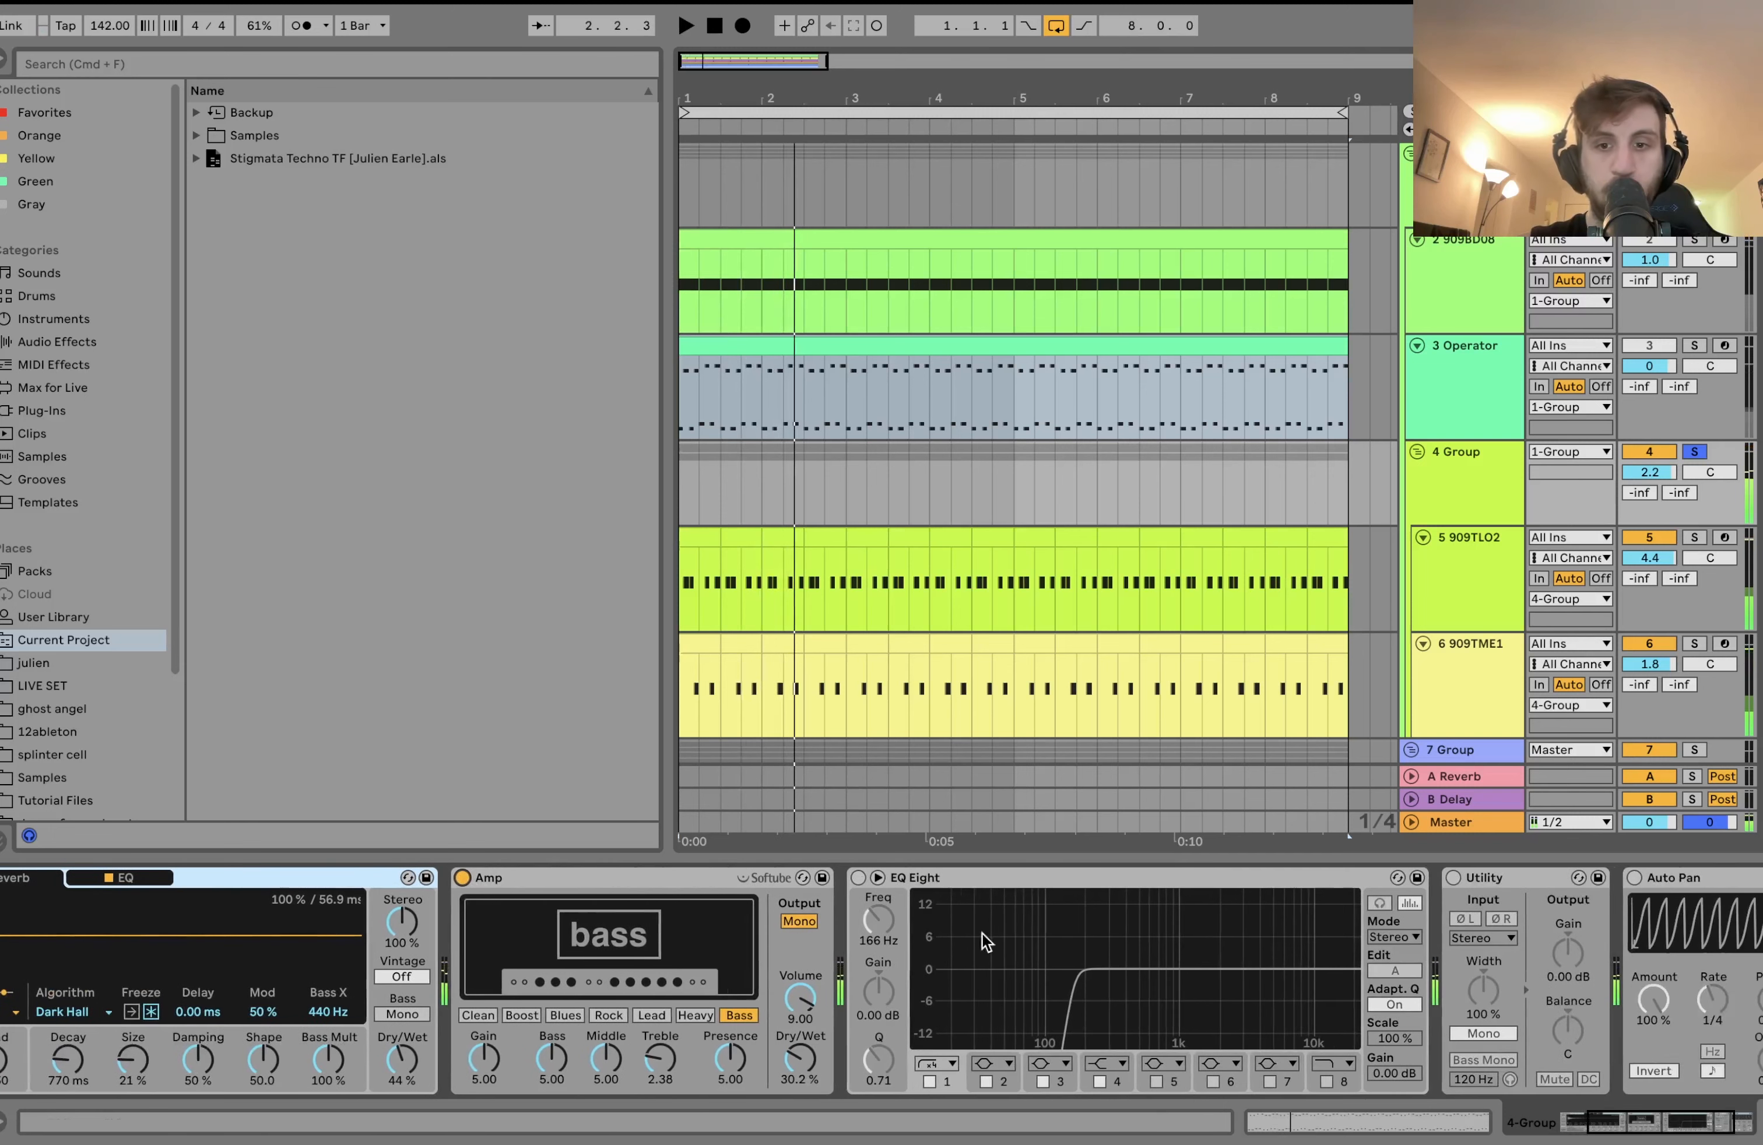
click(857, 877)
scroll(857, 885, right, 3)
key(space)
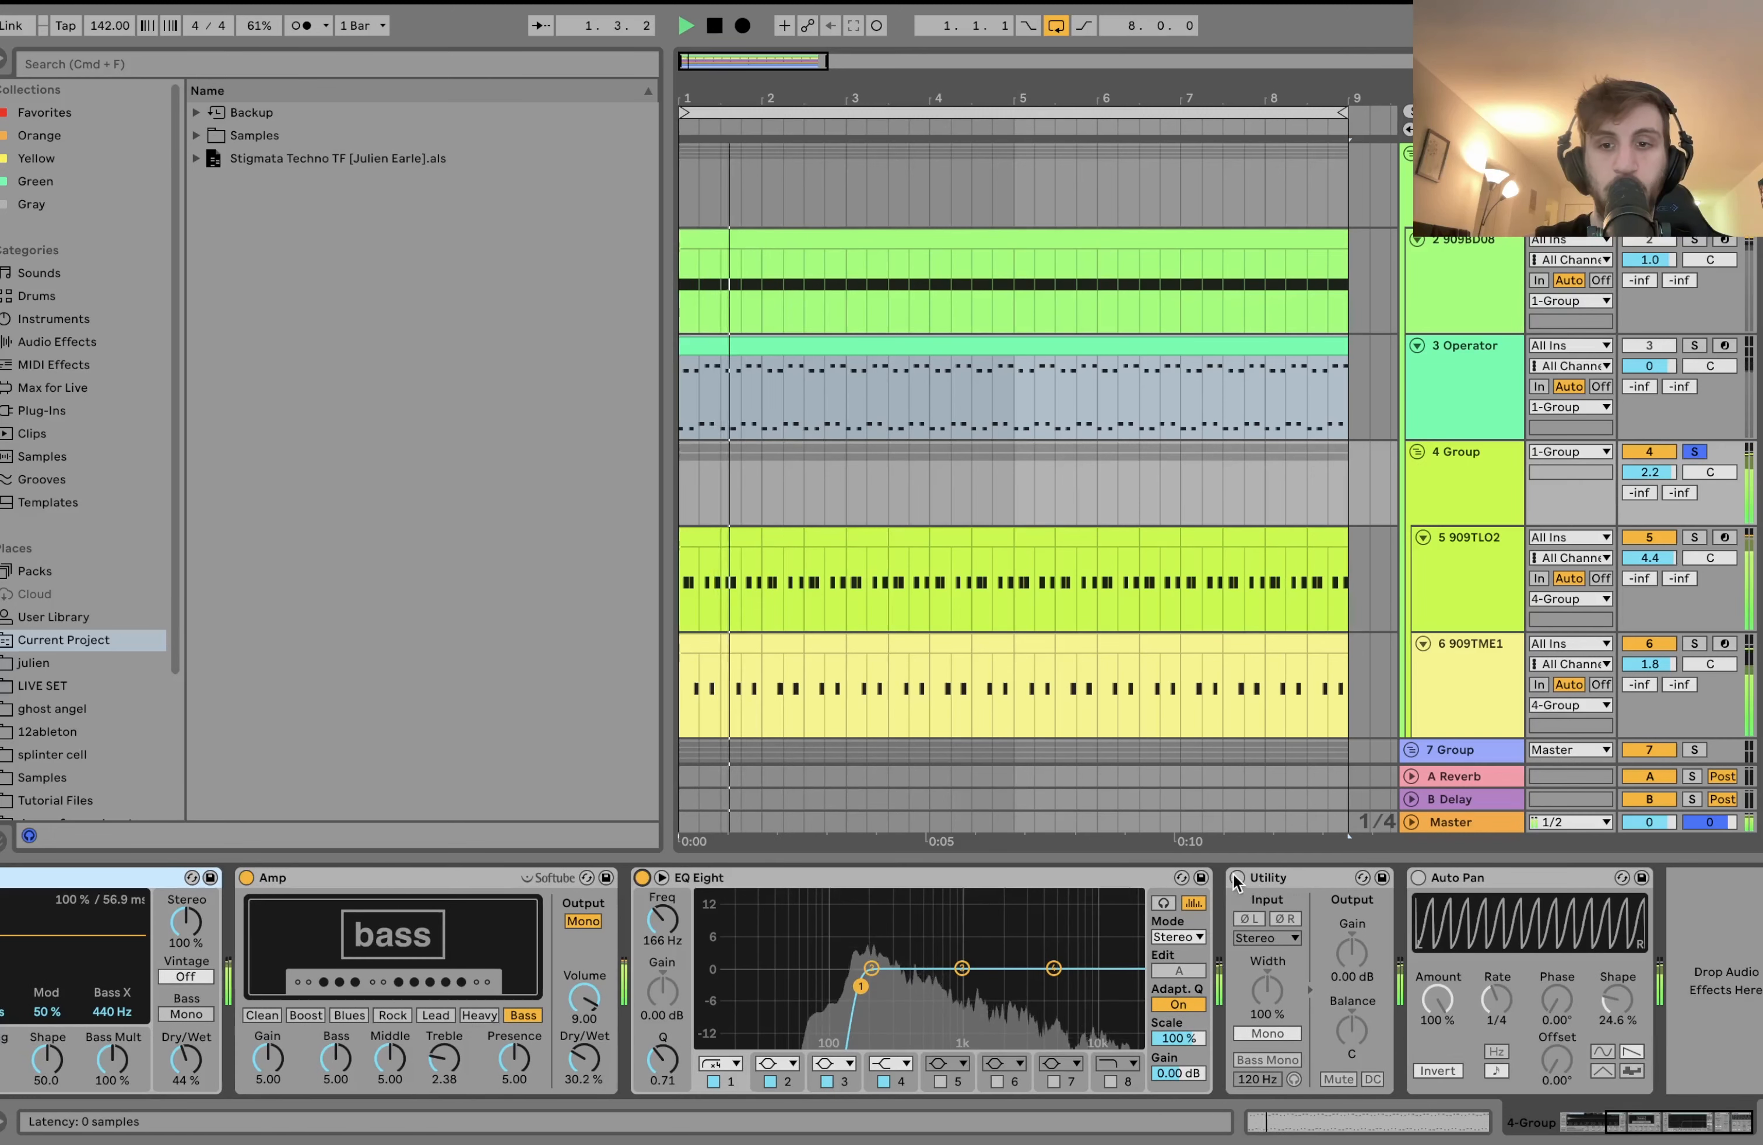
Turn on Utility and Auto Pan on 4 Group and play the toms together with the kick and bass.
click(1235, 878)
key(space)
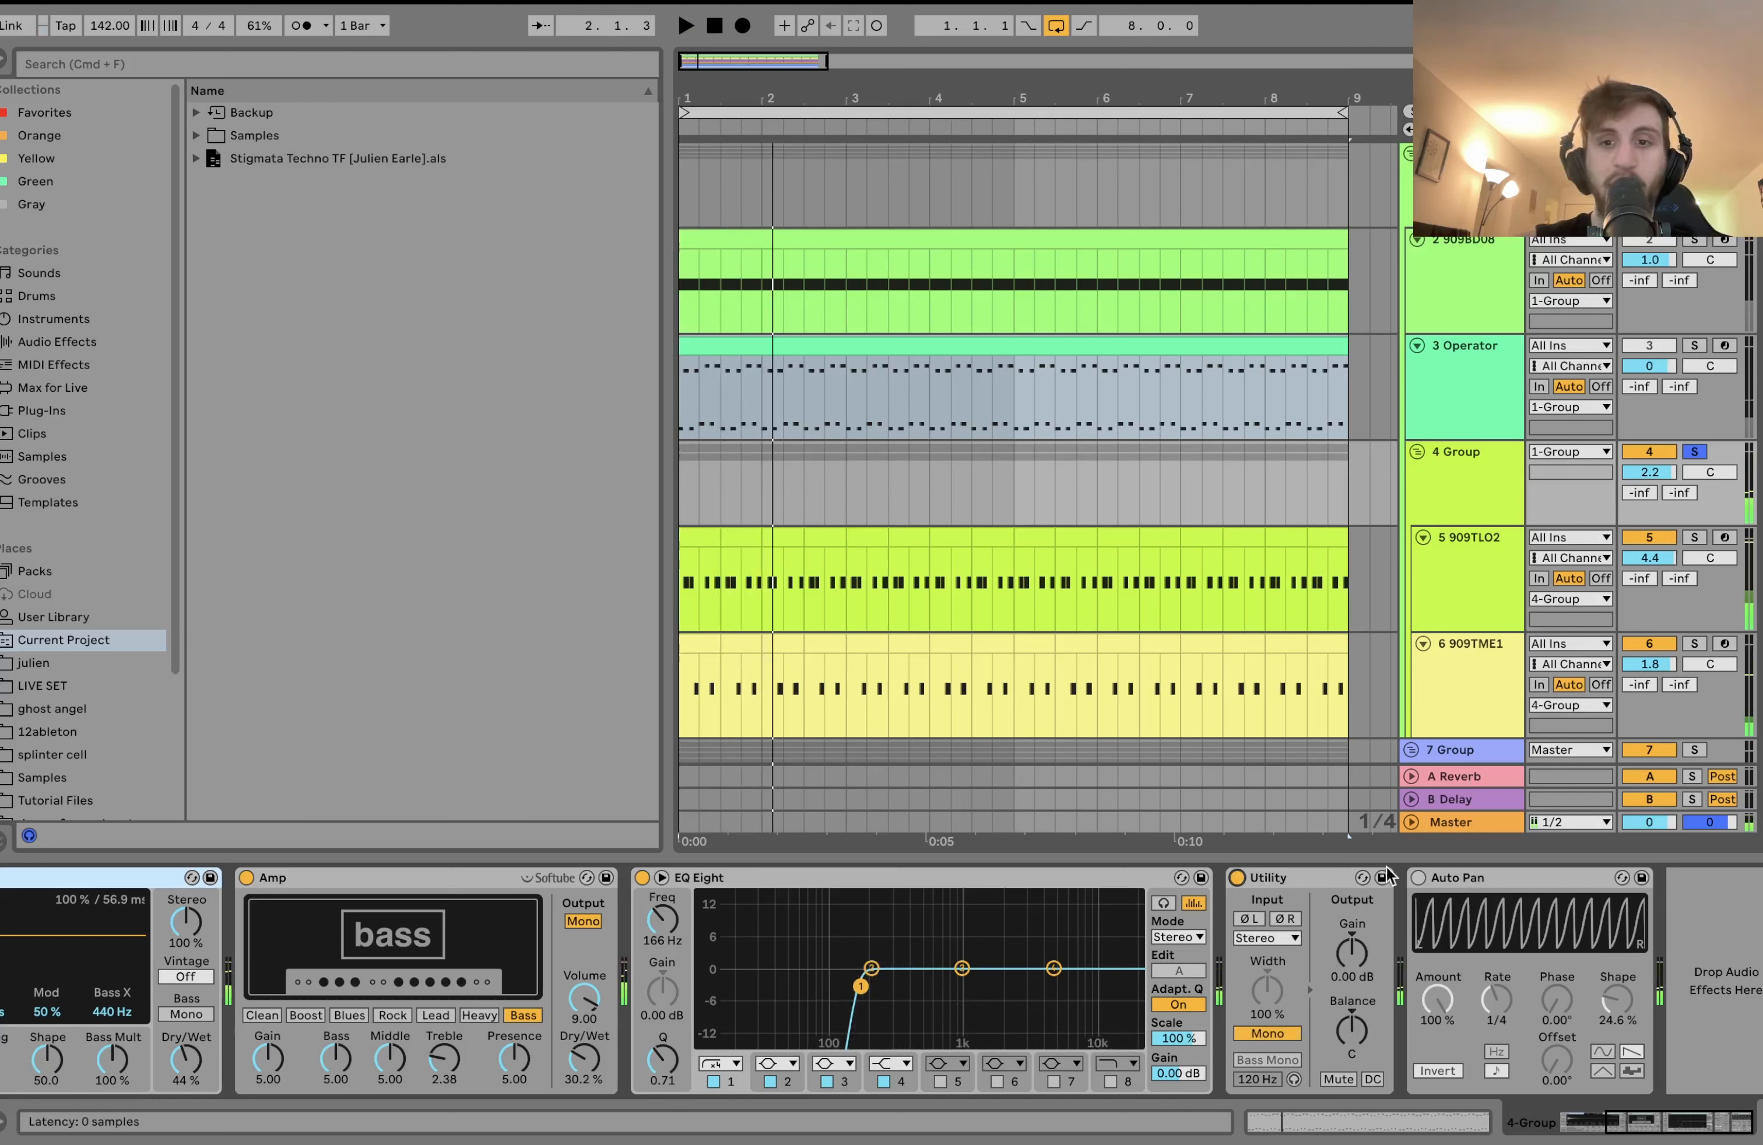
click(1417, 877)
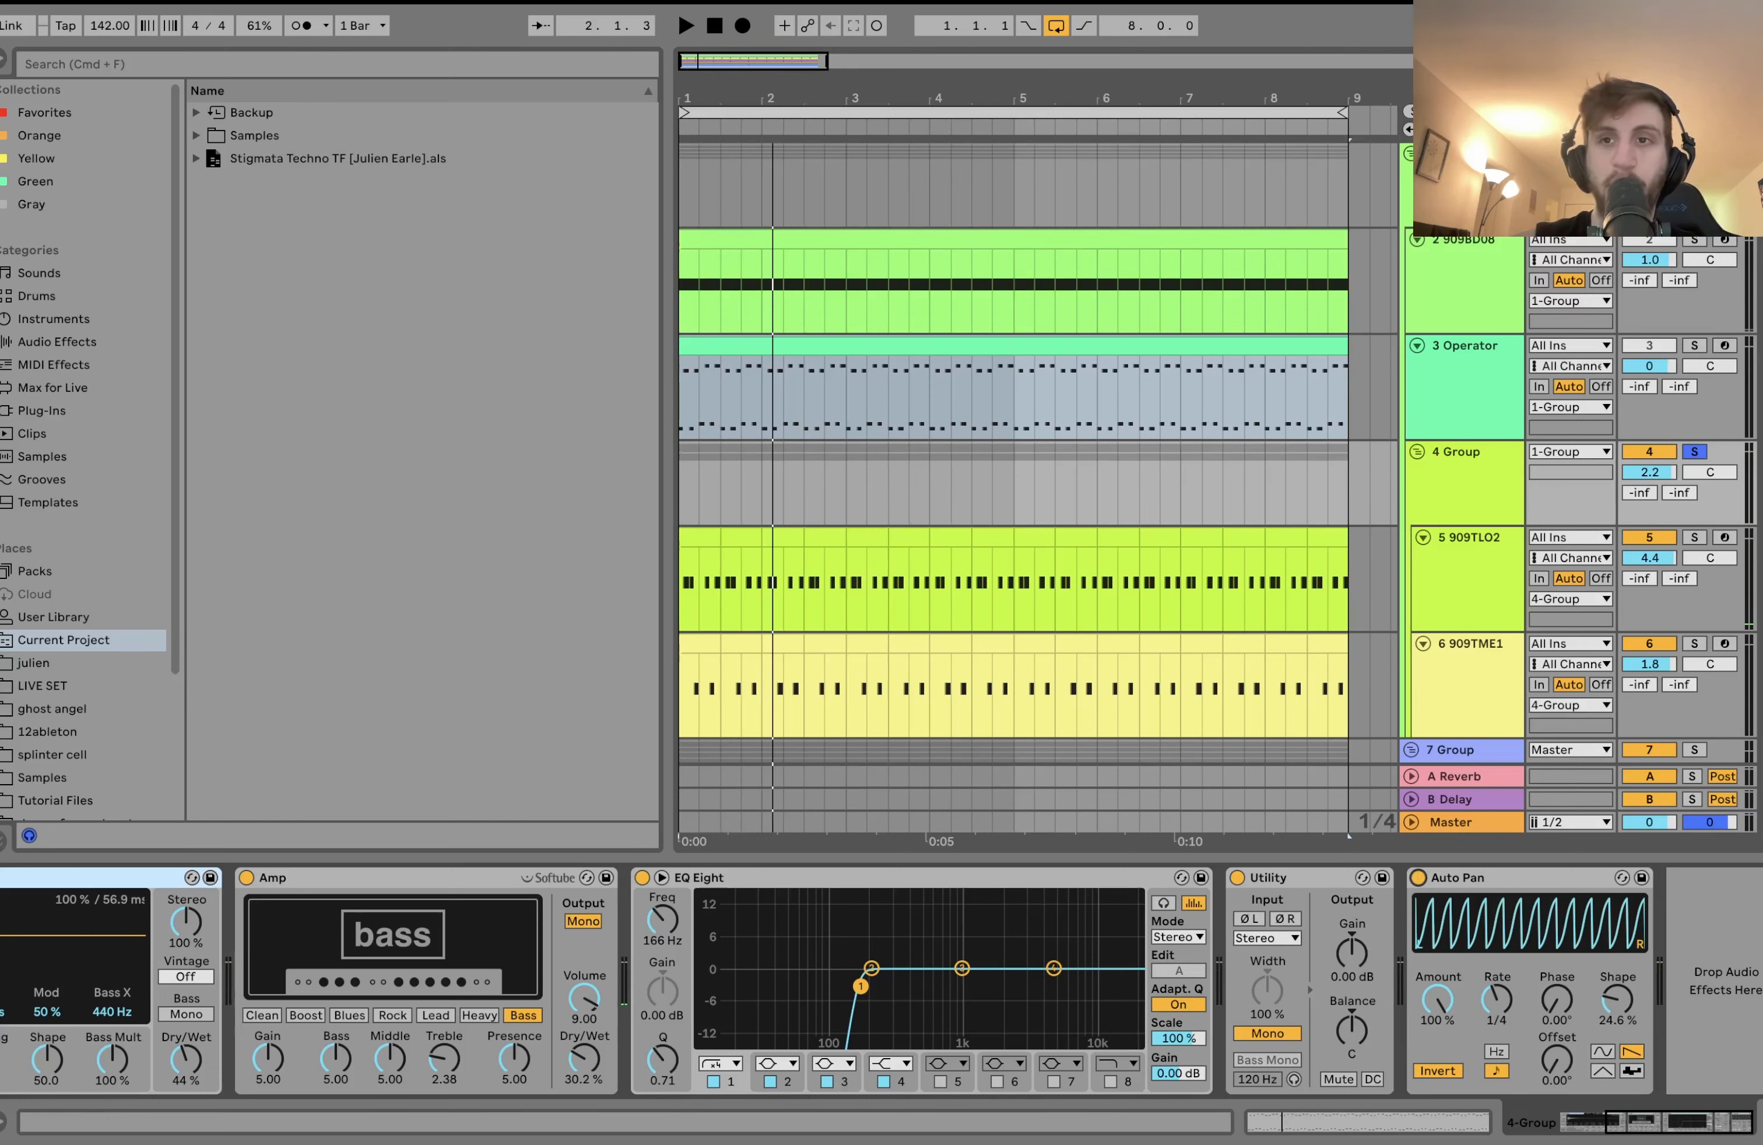
key(space)
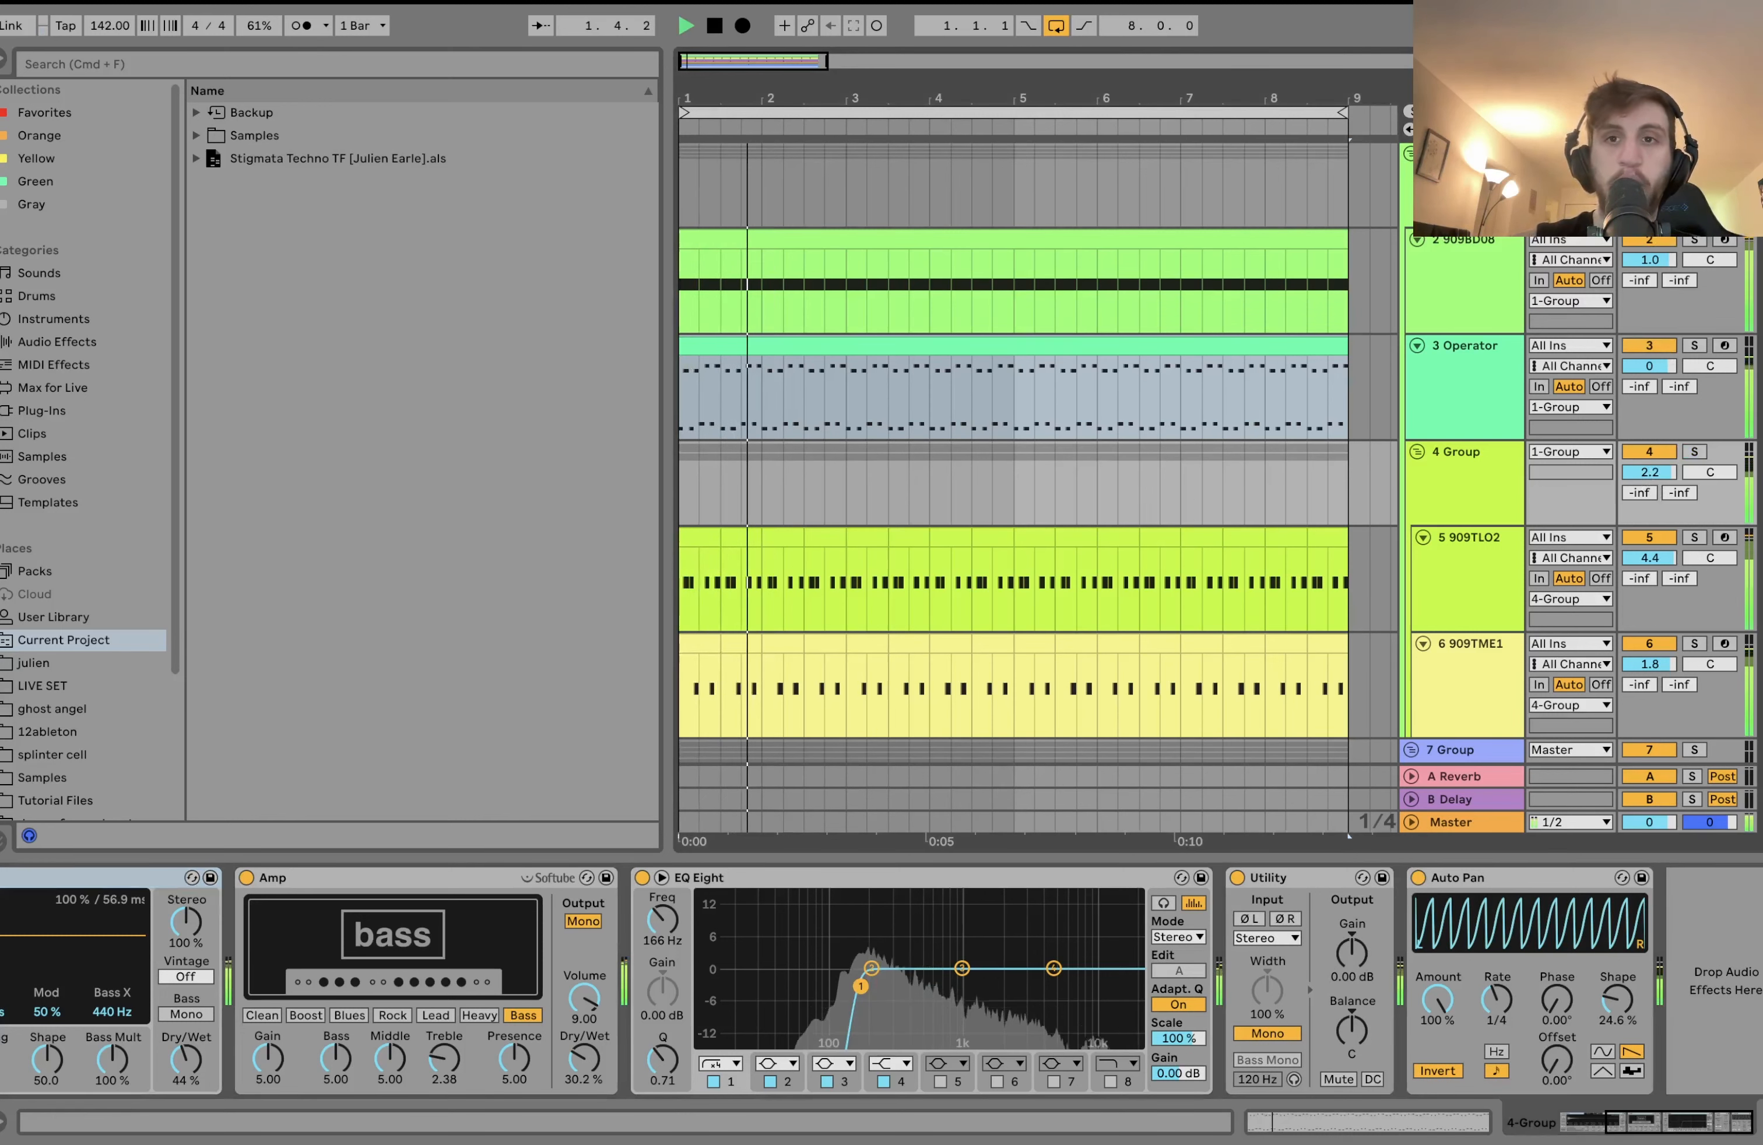
Collapse 1 Group and audition the drum tracks in 7 Group.
click(1411, 154)
key(space)
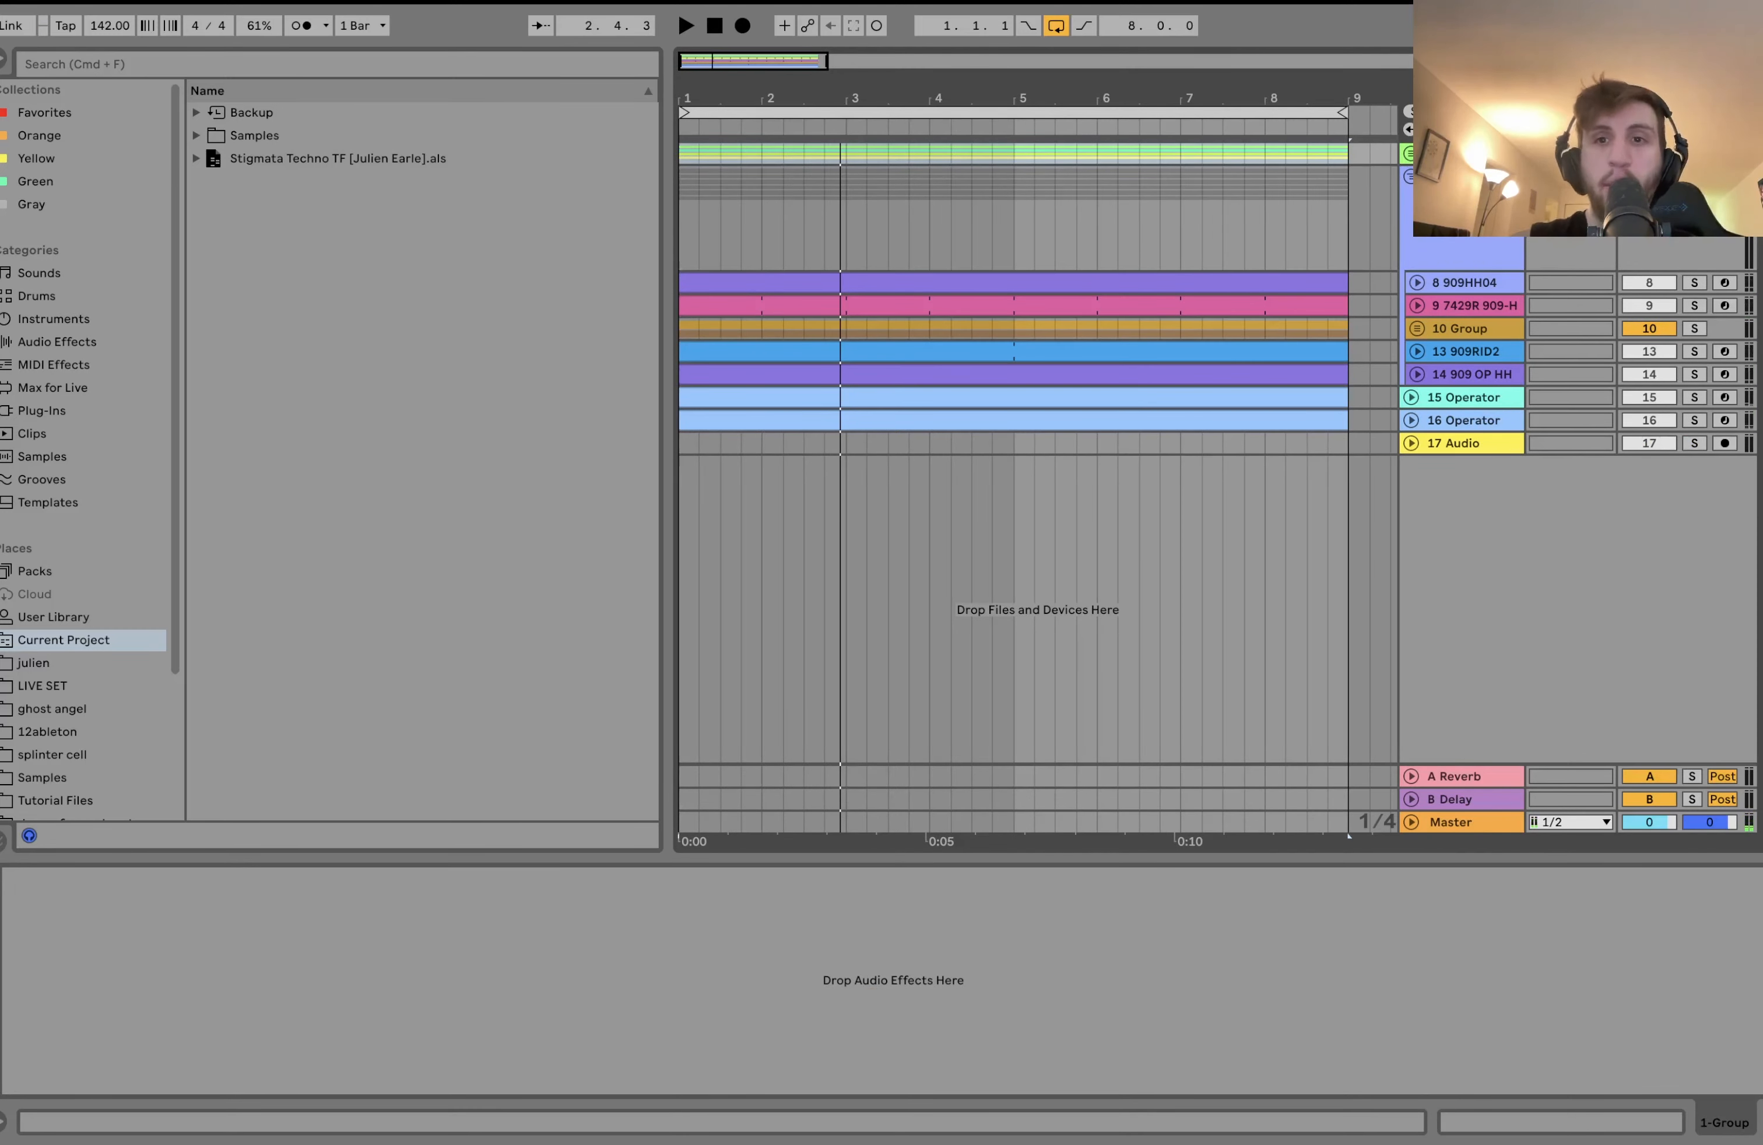
key(space)
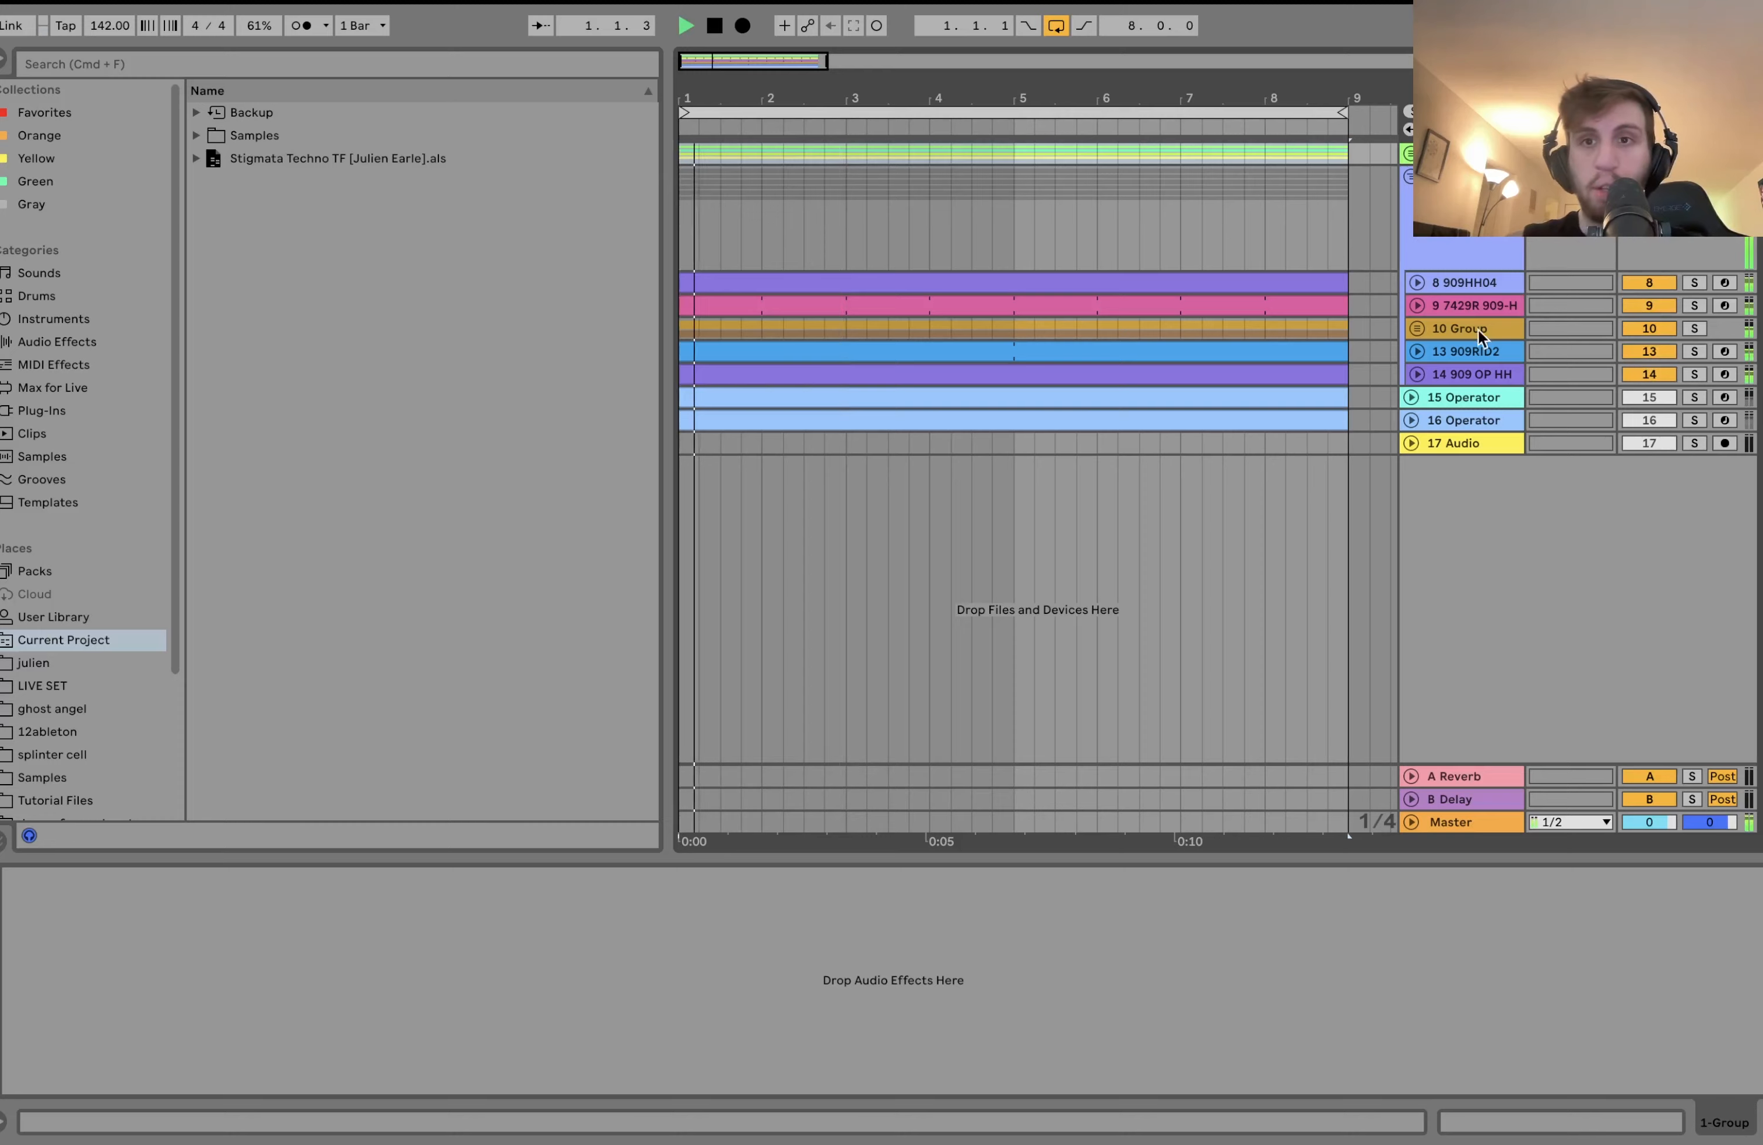
Expand 10 Group and the 7429R 909-HH and 909HH04 tracks inside 7 Group.
click(1418, 328)
click(1417, 305)
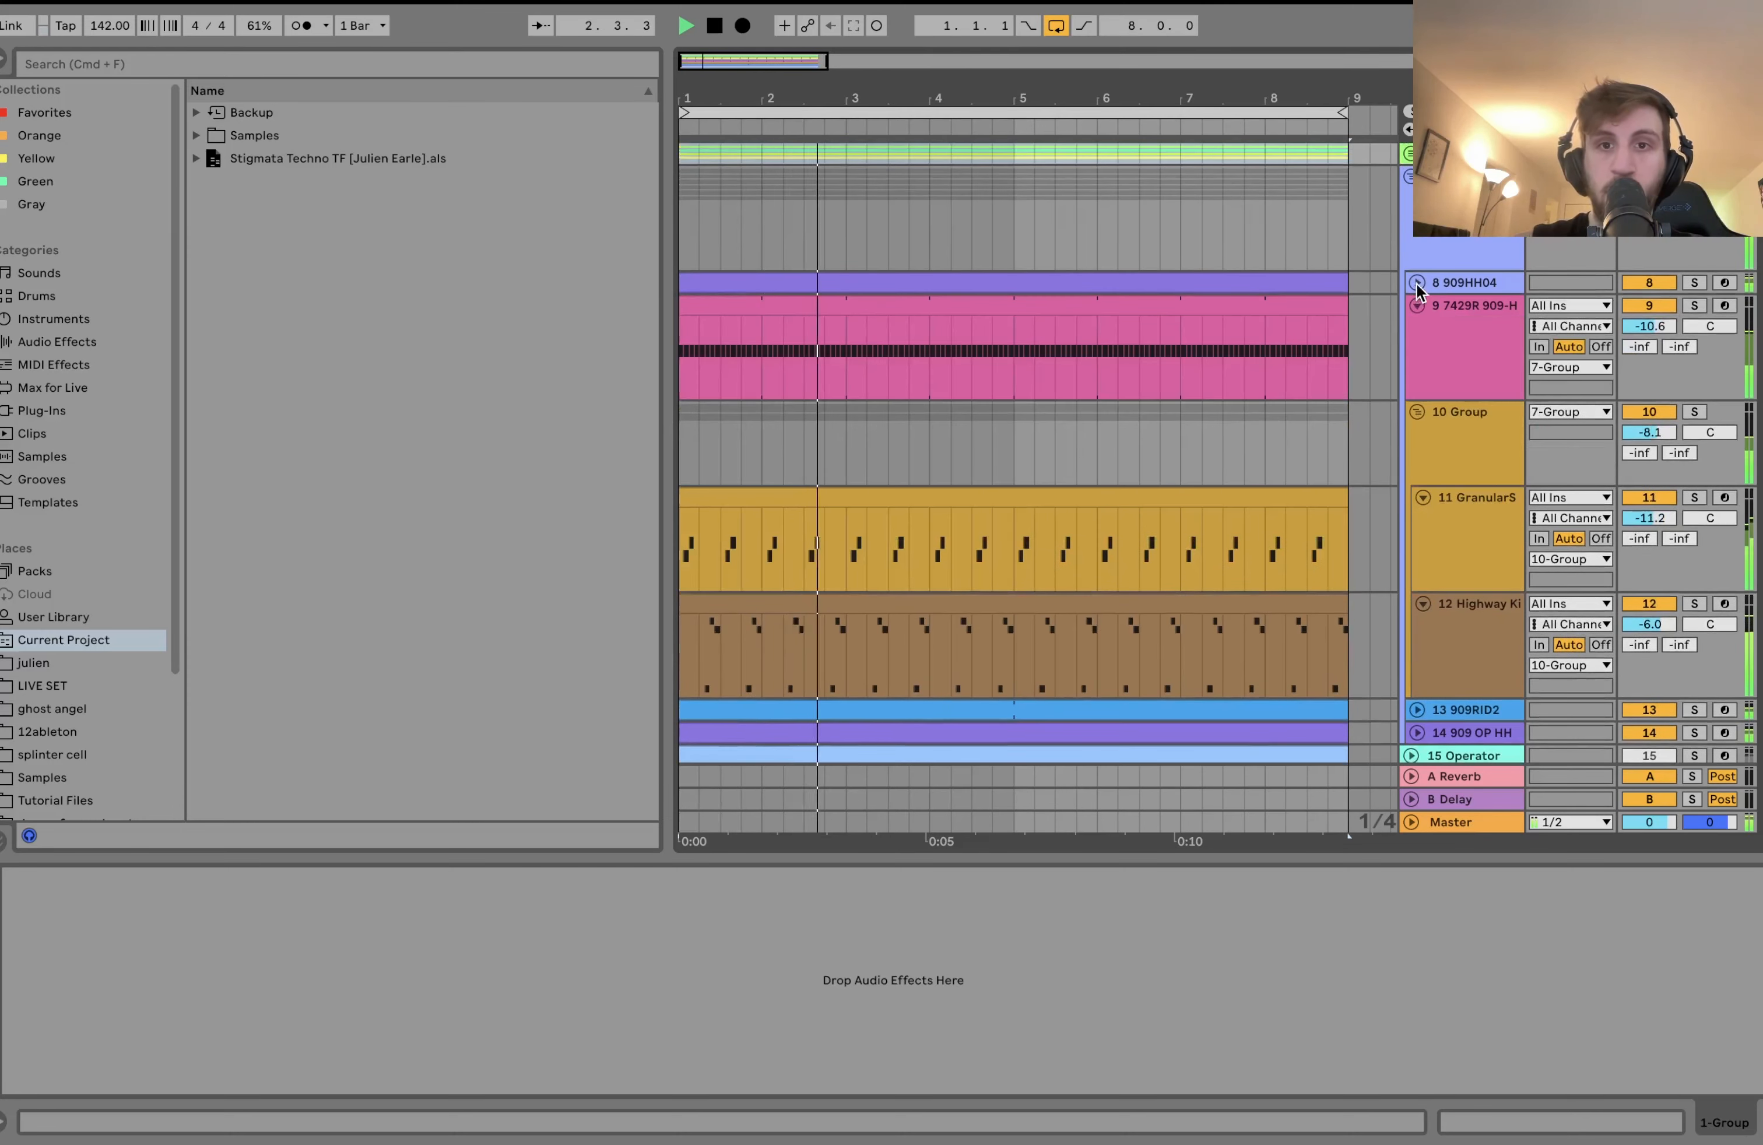
click(1416, 283)
key(space)
Display the 909HH04 sampler and audition that hi-hat track in solo.
click(1497, 303)
click(1692, 281)
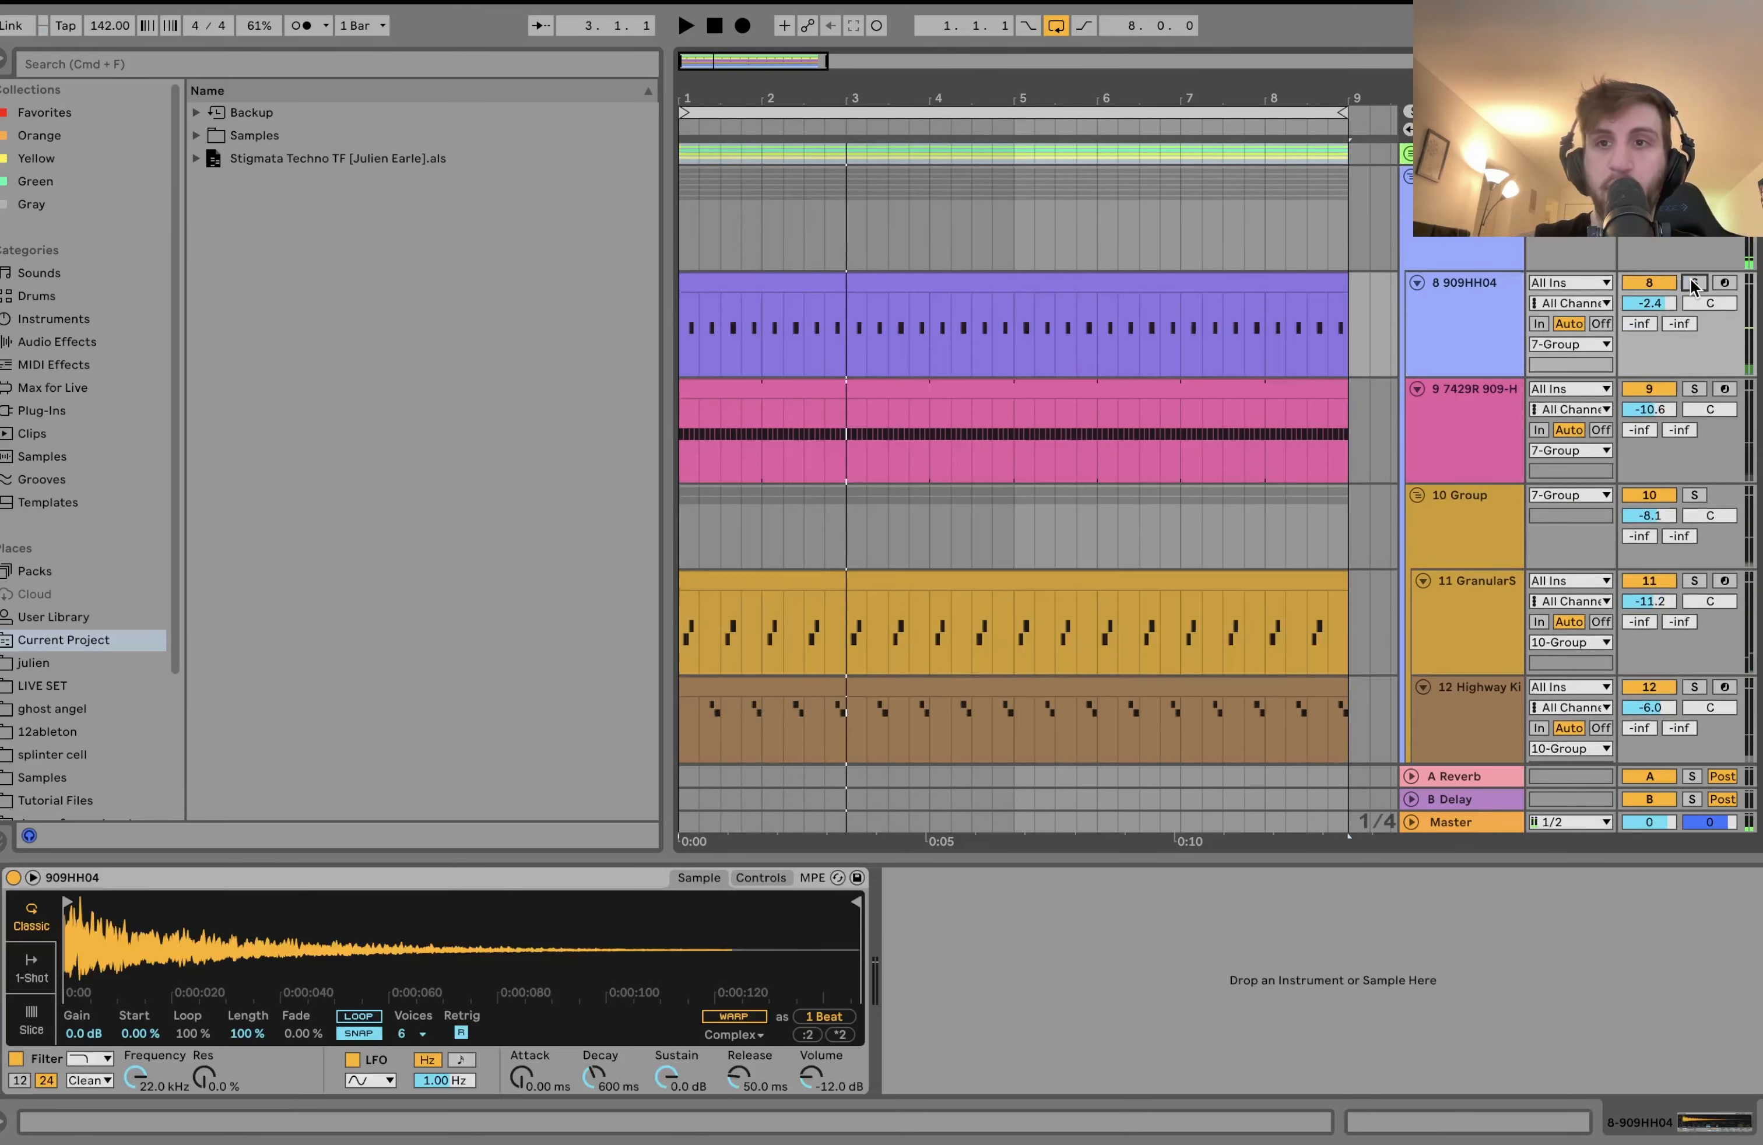
scroll(1692, 283, down, 3)
key(space)
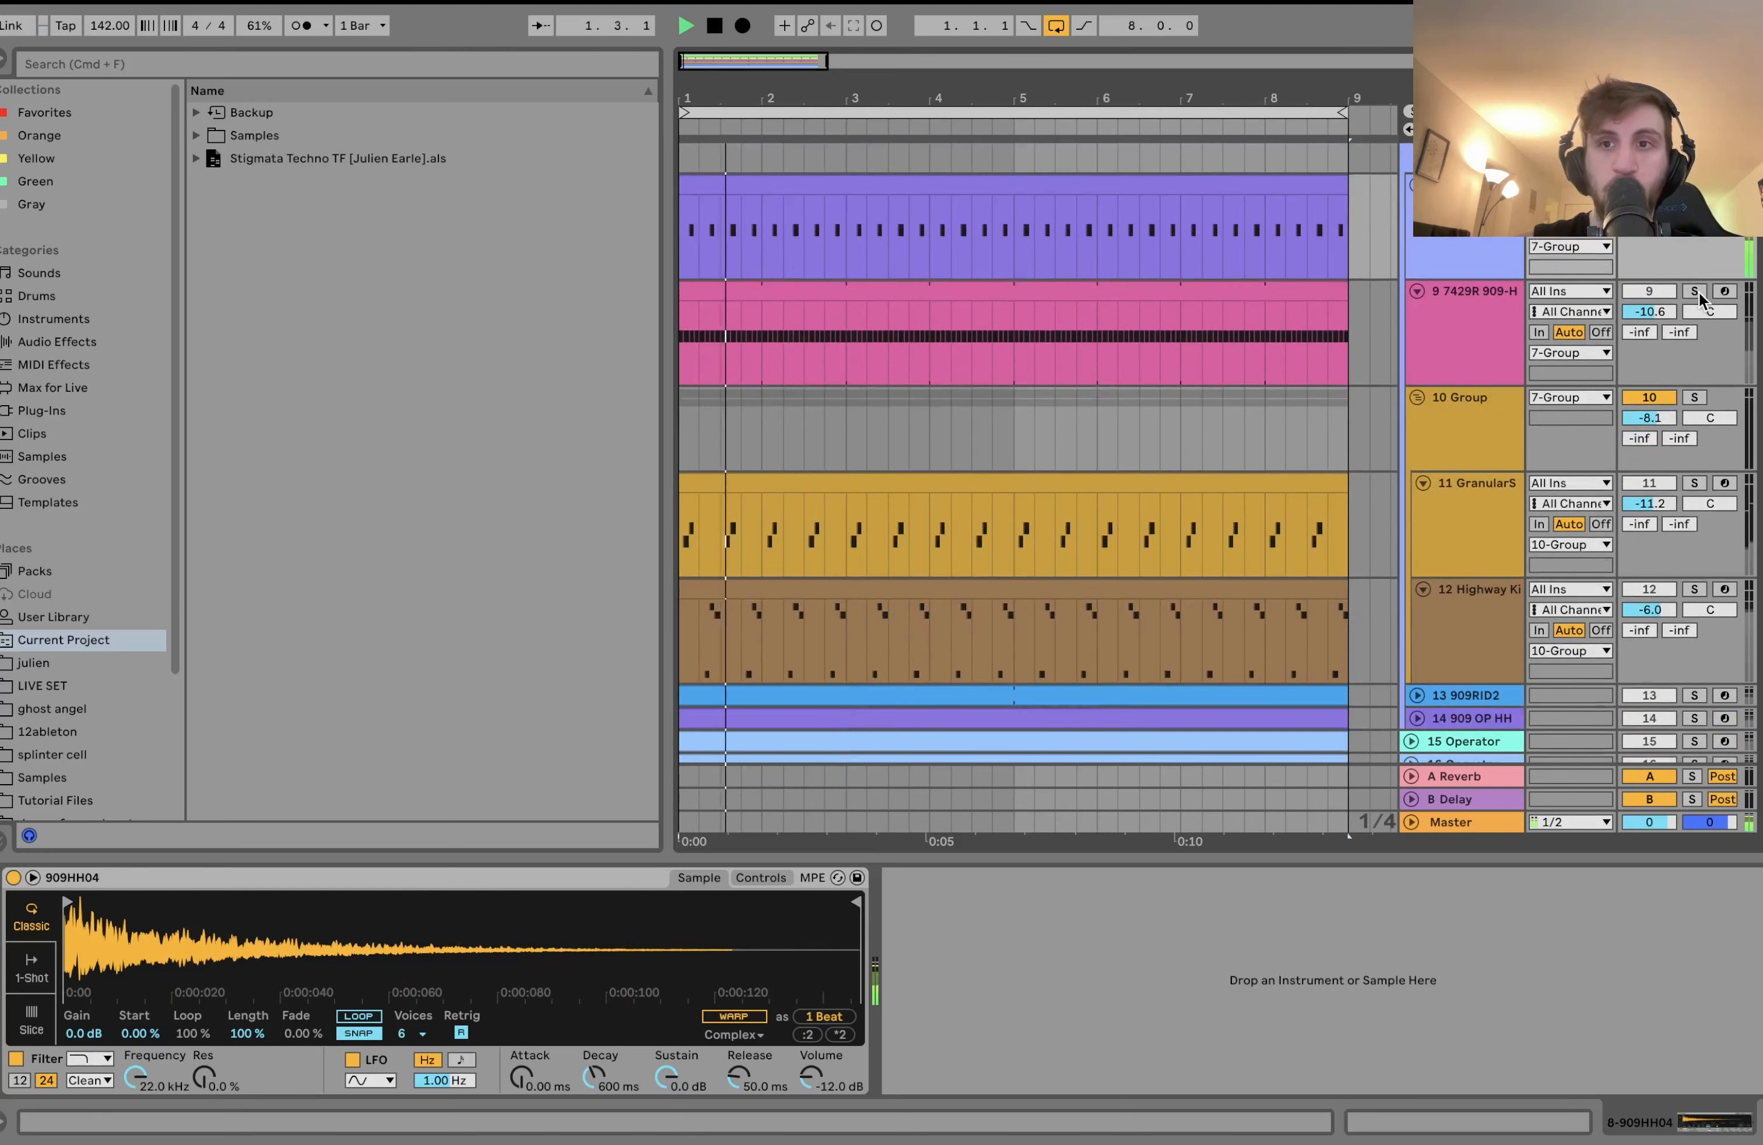
Audition the 7429R 909-HH hi-hat and the 909RID2 ride, soloing each track in turn.
click(1697, 294)
scroll(1698, 611, down, 3)
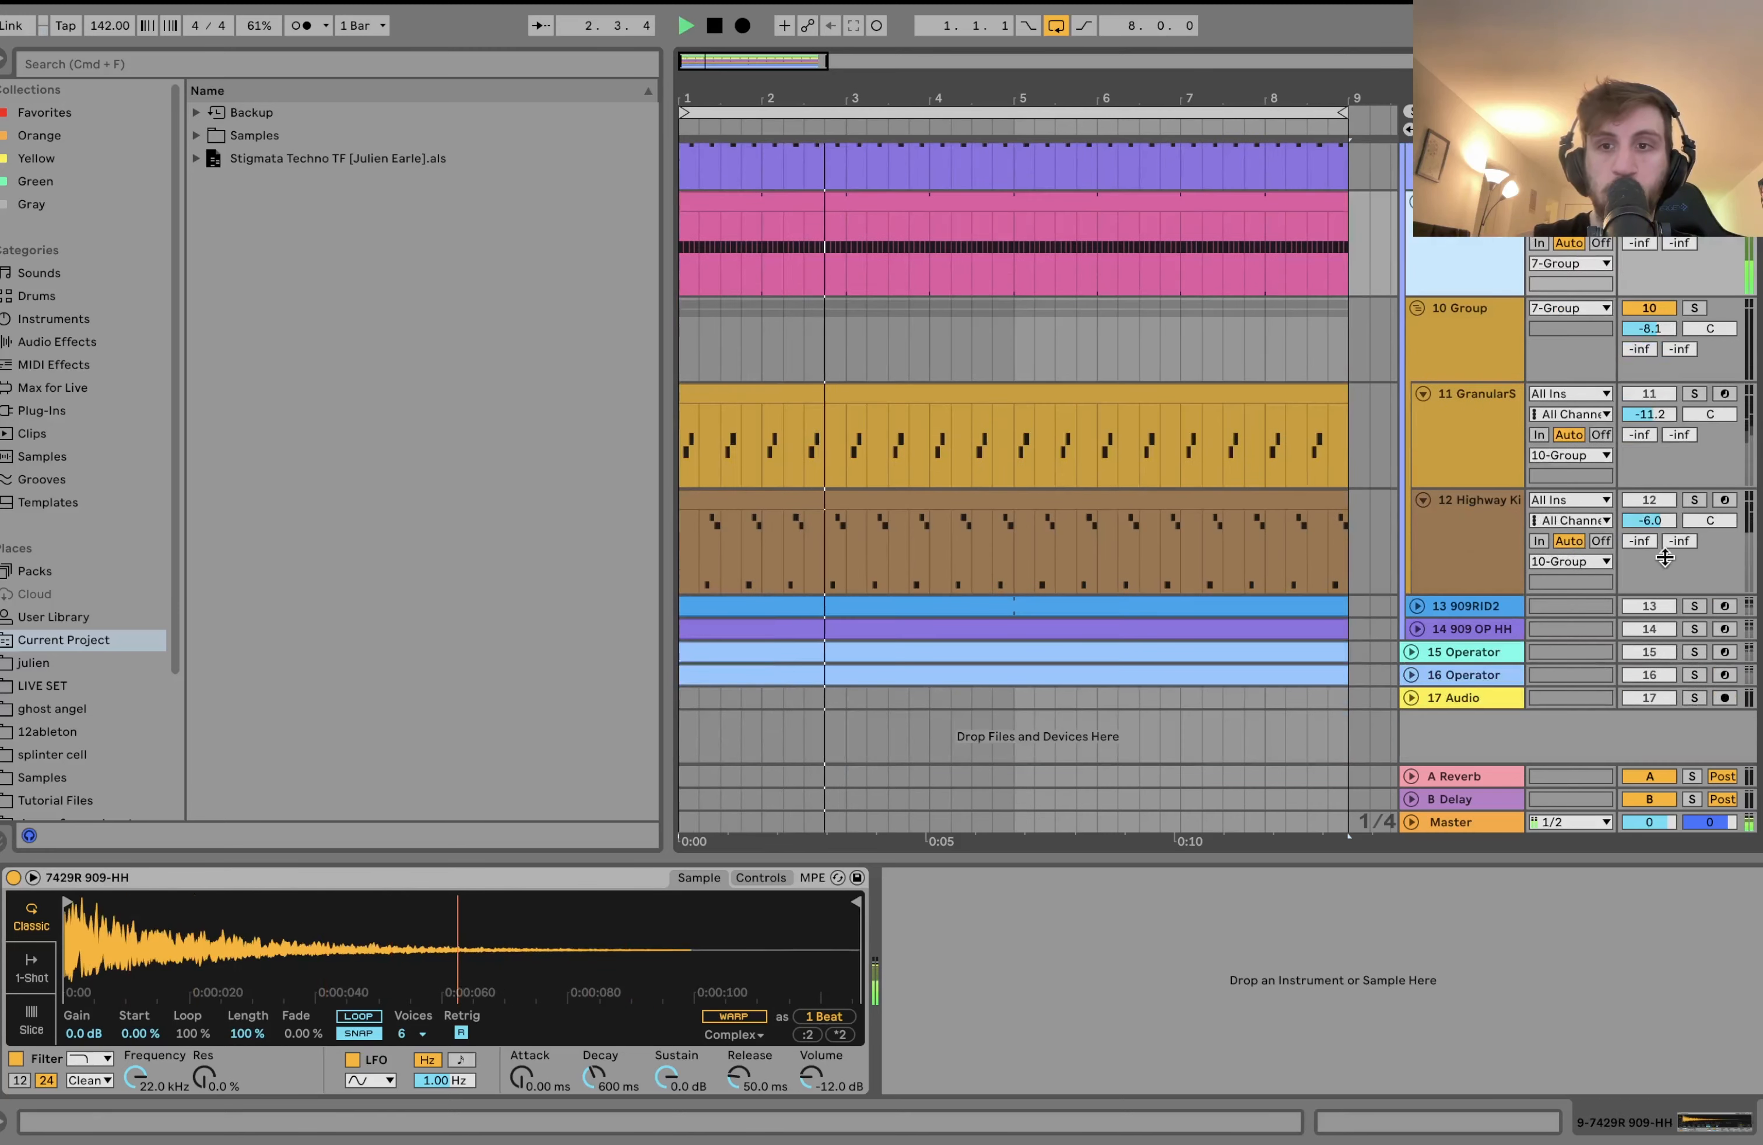
click(1695, 607)
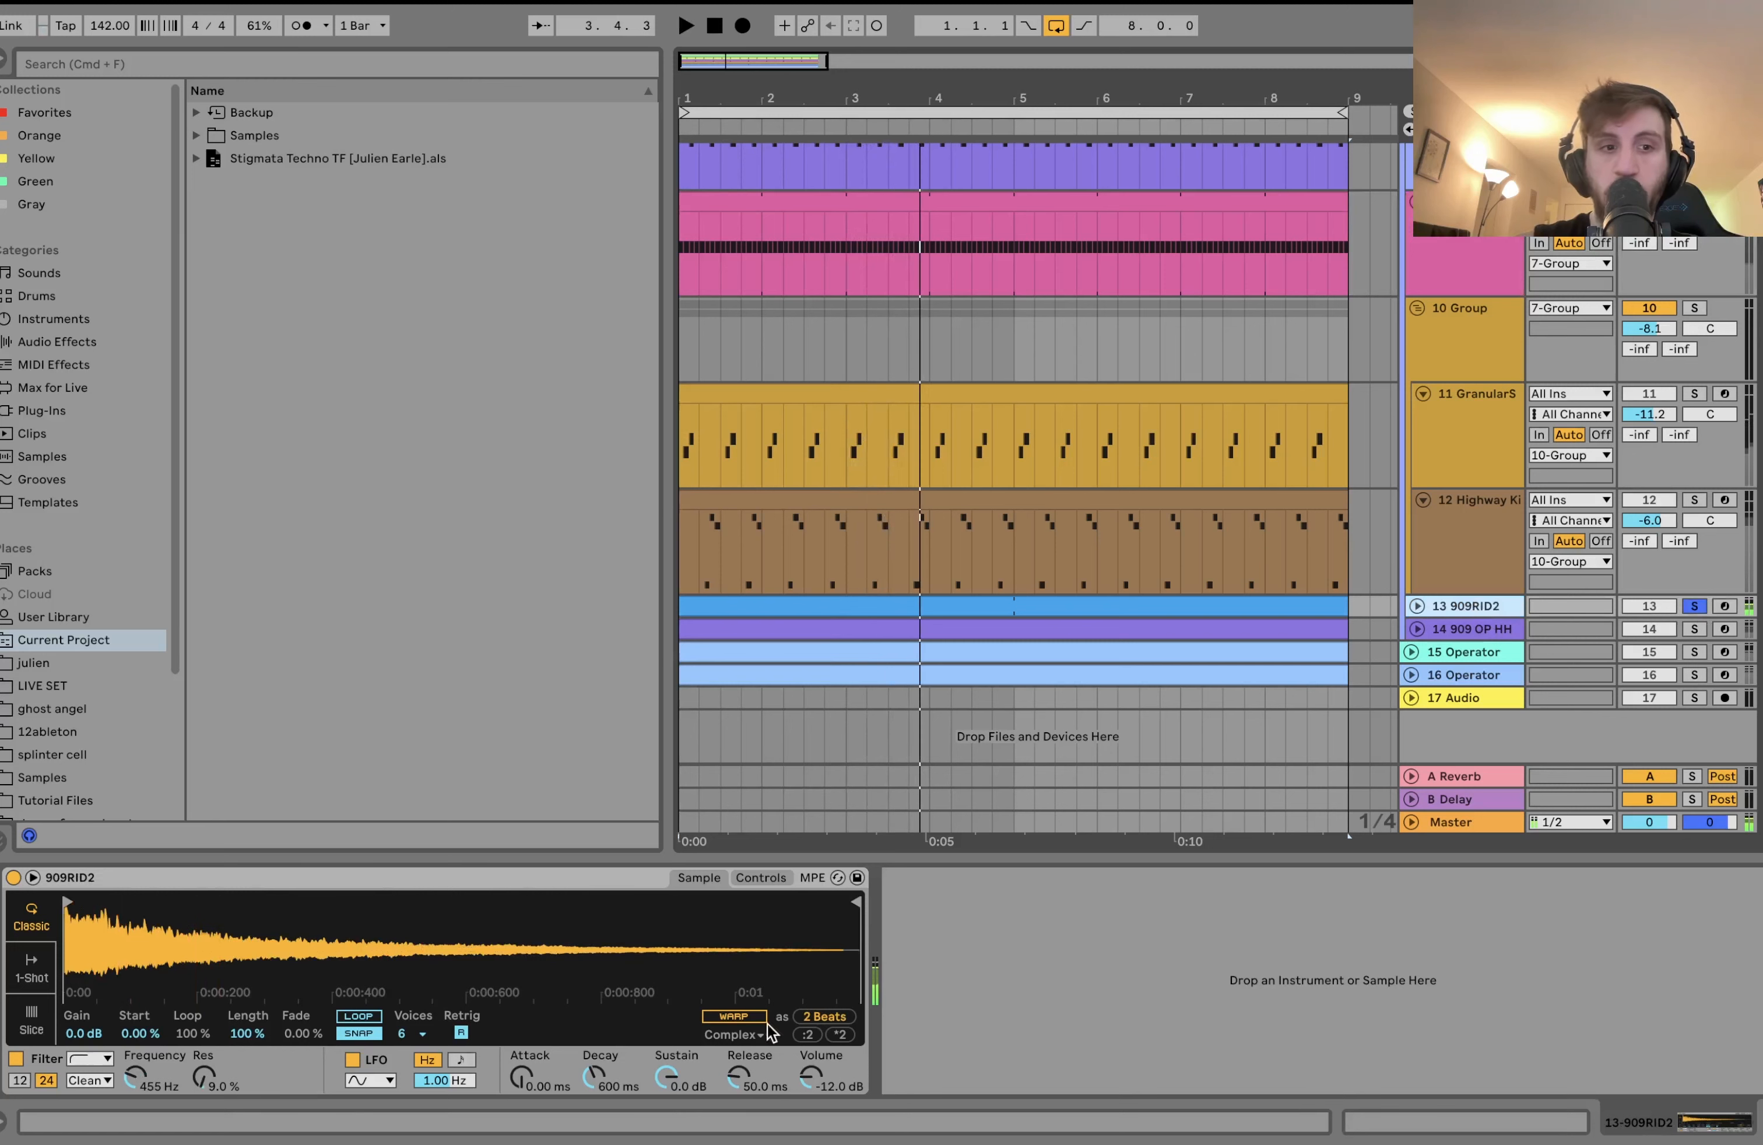
Return to the 7429R 909-HH track, solo it and play its hi-hat pattern.
scroll(1320, 534, up, 6)
click(1454, 422)
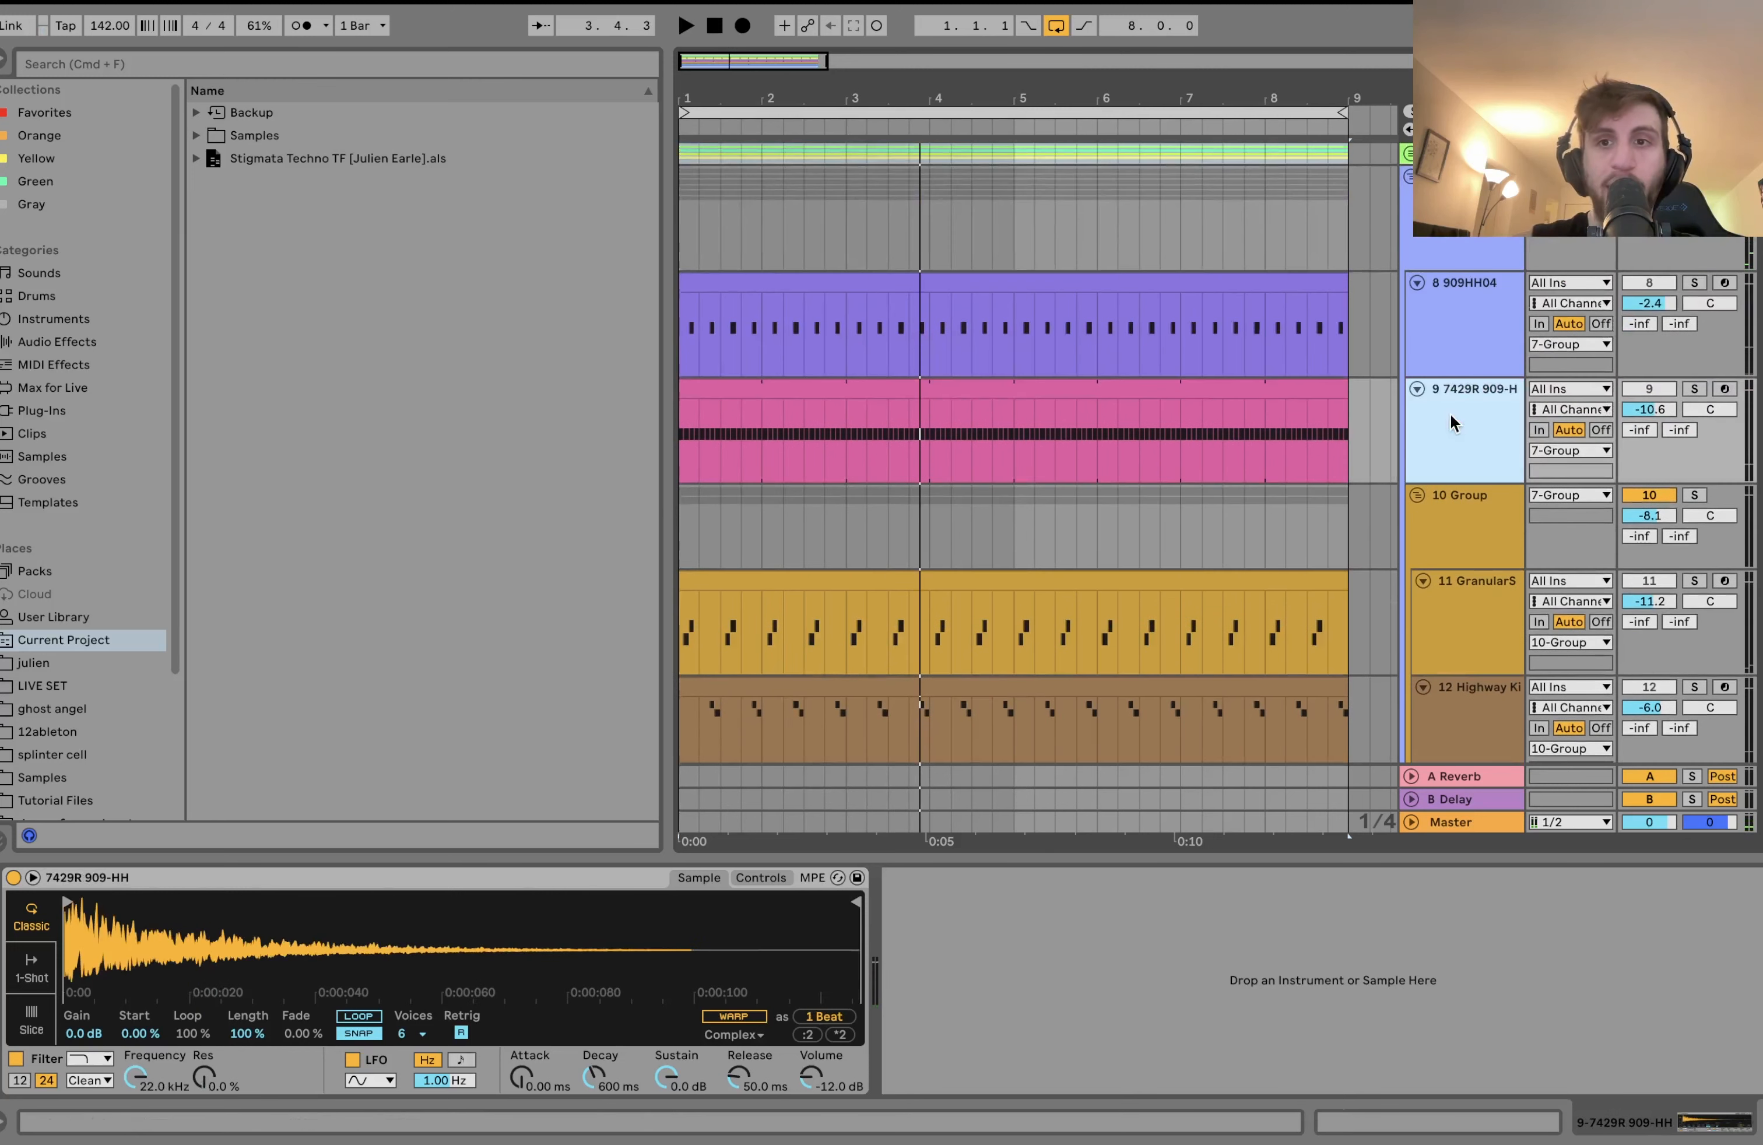
click(1694, 389)
key(space)
click(1150, 385)
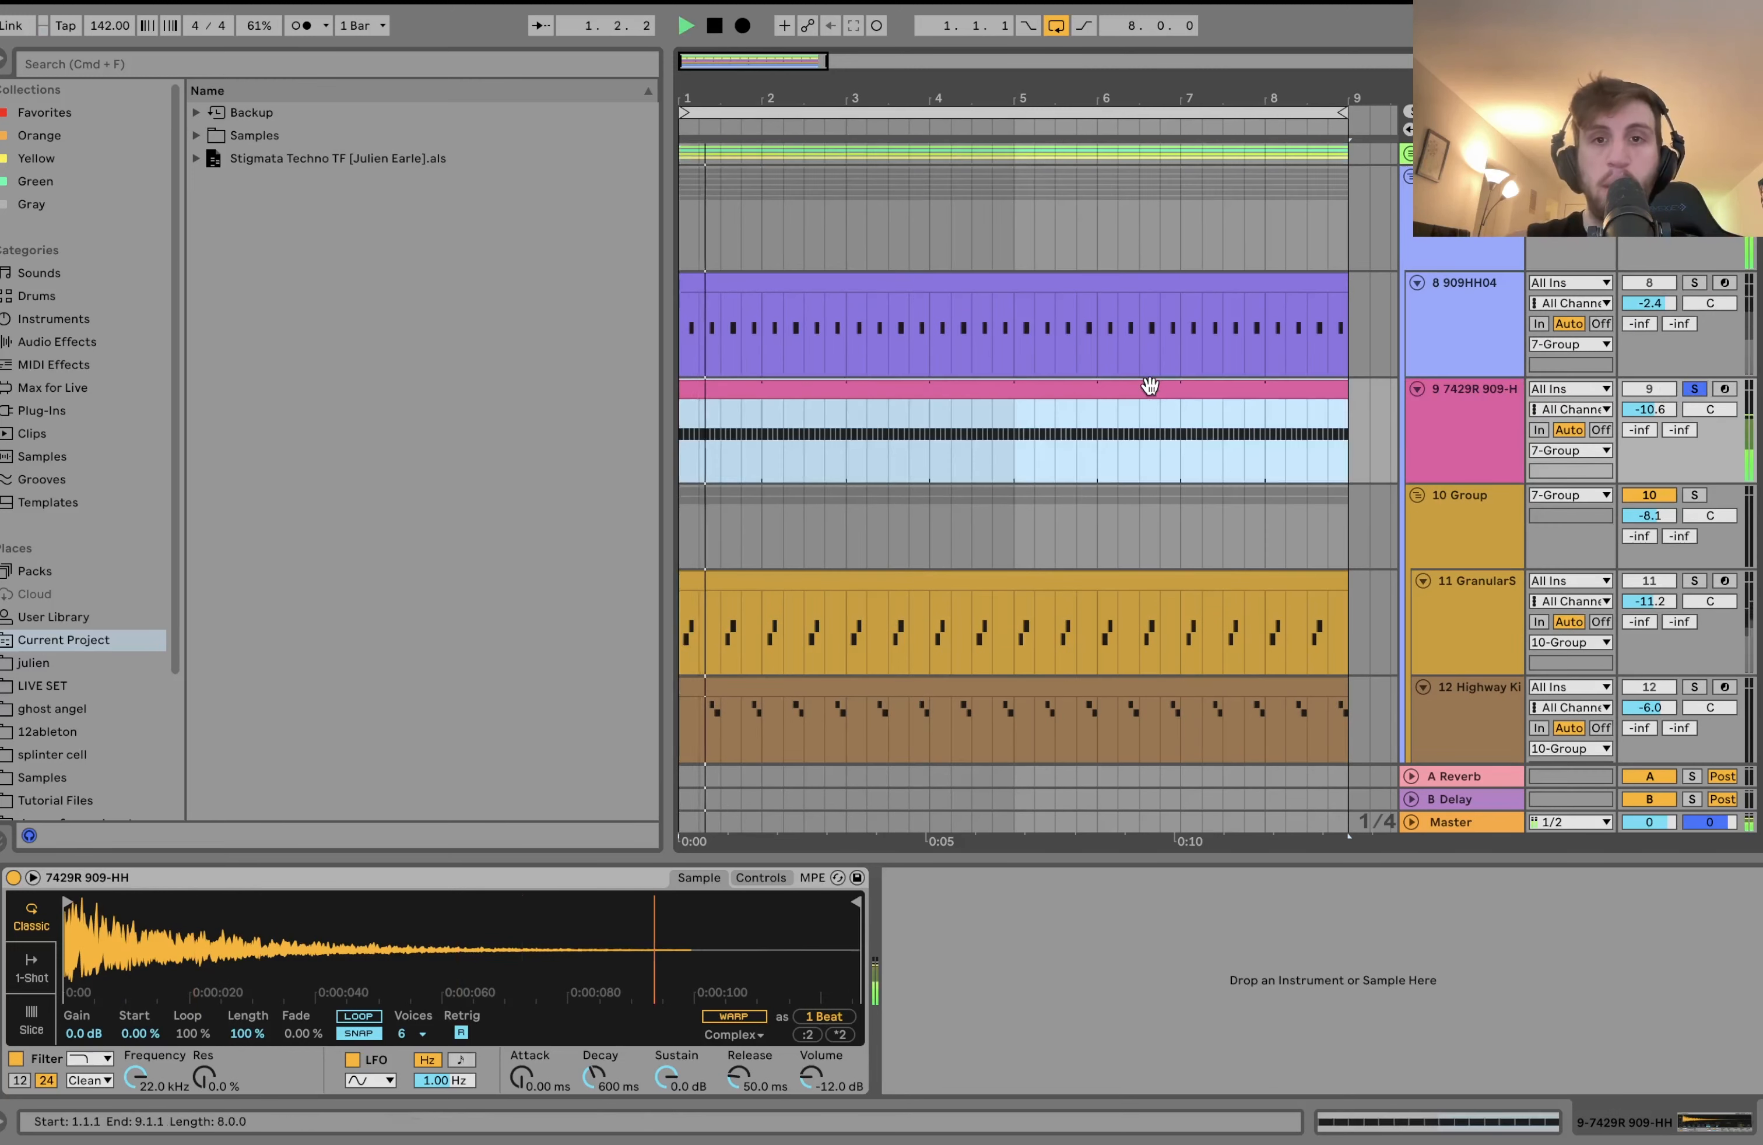
key(space)
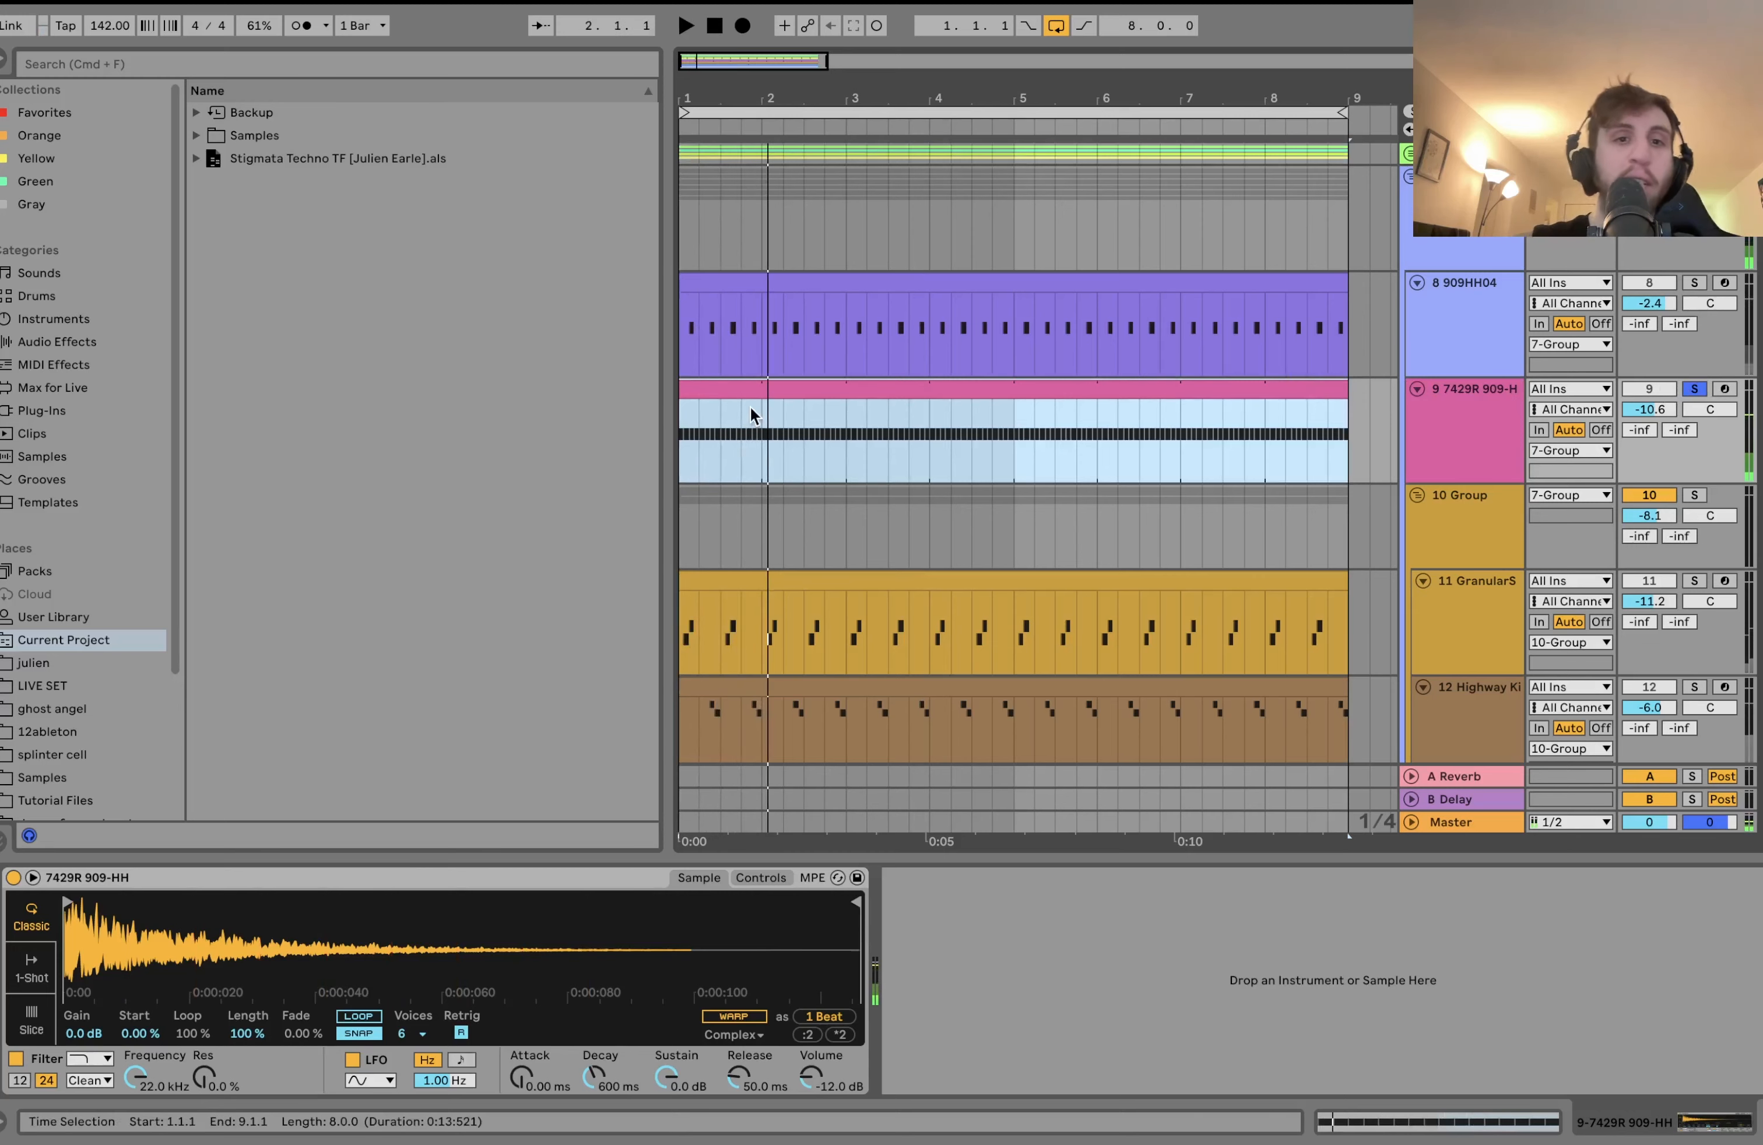
Open the 7429R 909-HH clip's notes and view its groove options.
double_click(747, 387)
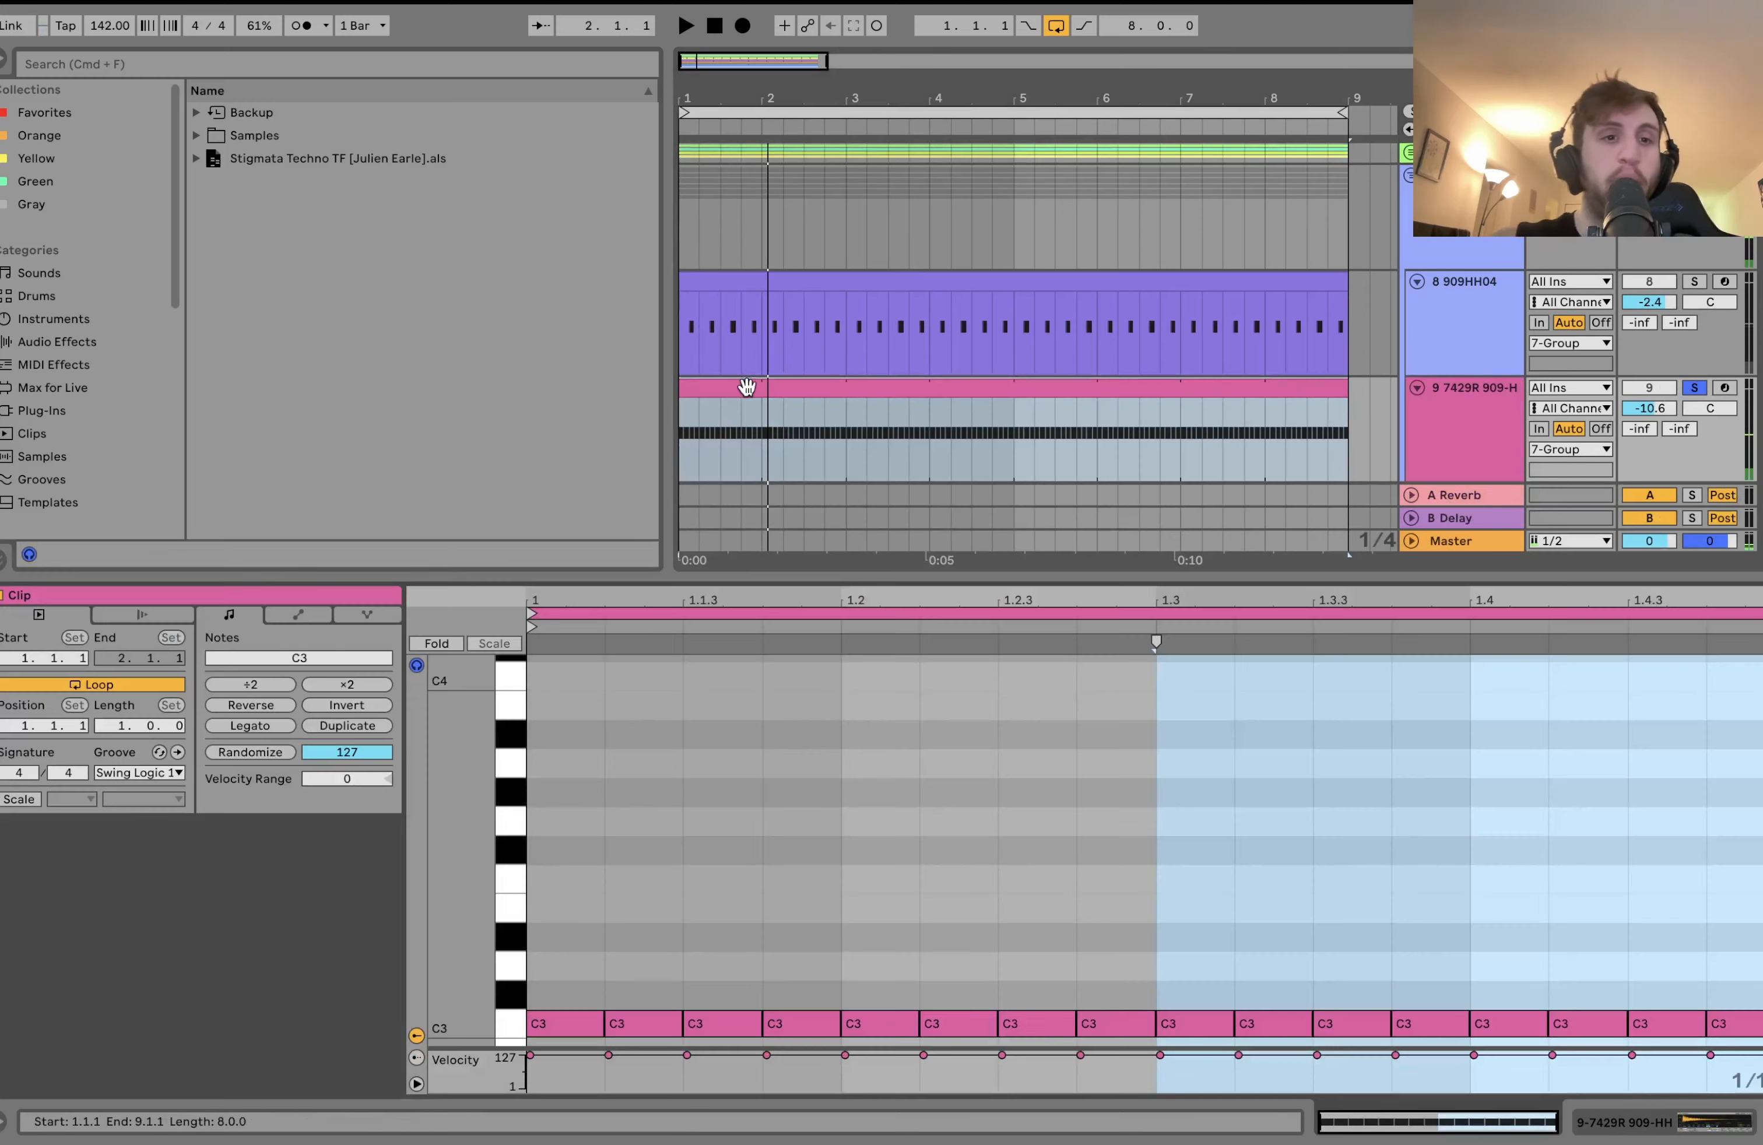
click(138, 774)
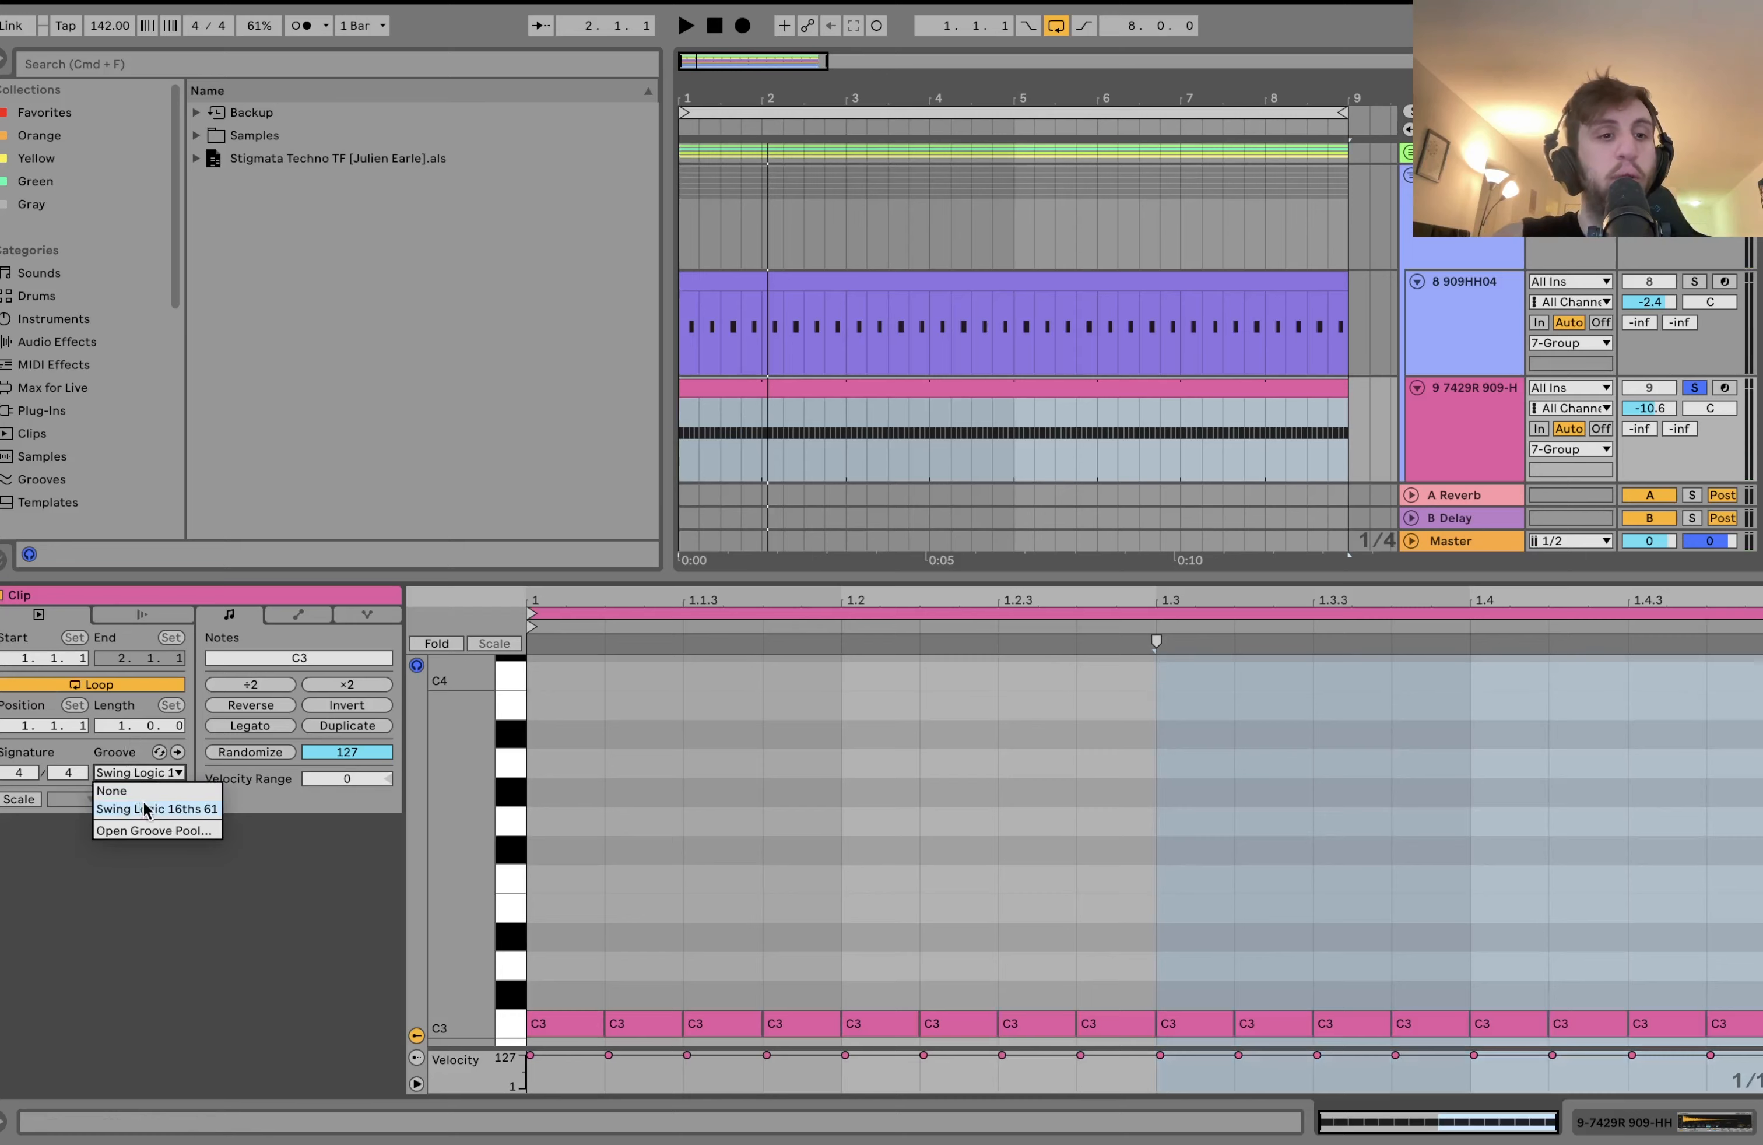
click(824, 749)
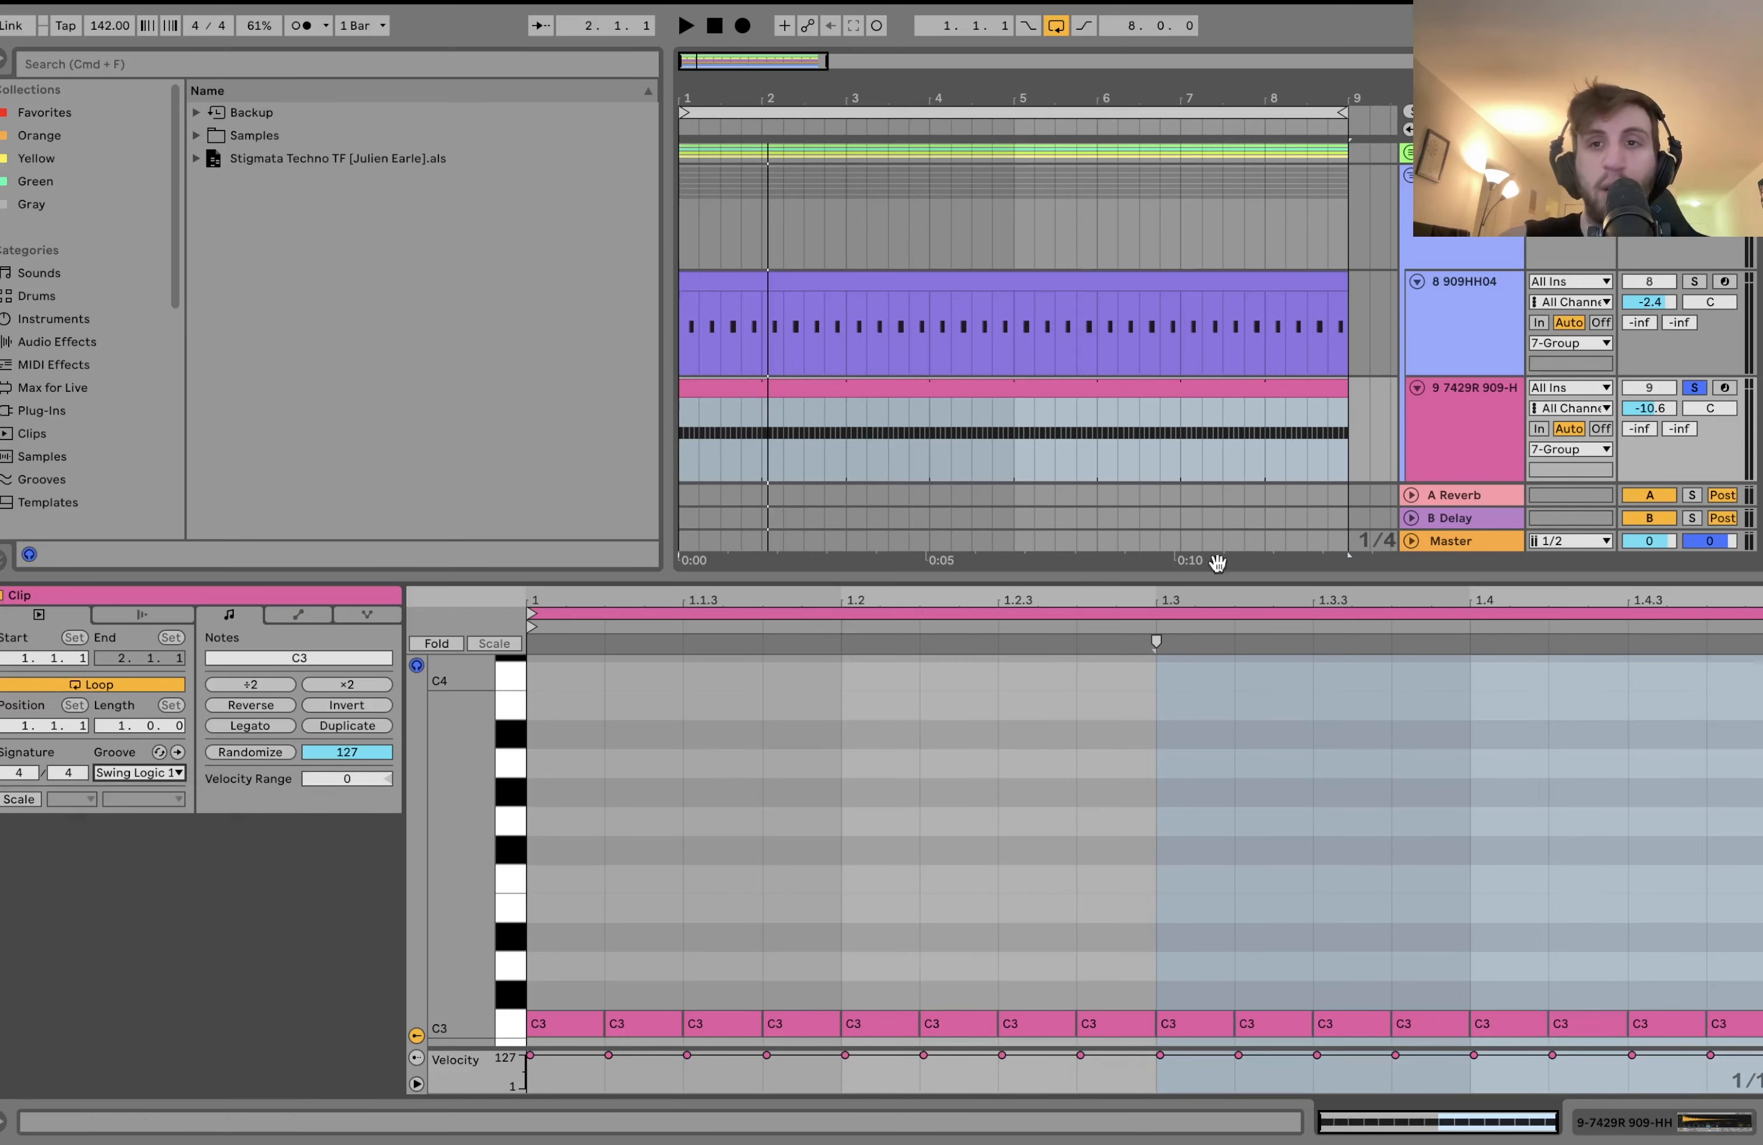
Replay the soloed 7429R 909-HH hi-hat and display the Drum Buss on 7 Group.
click(1482, 422)
key(space)
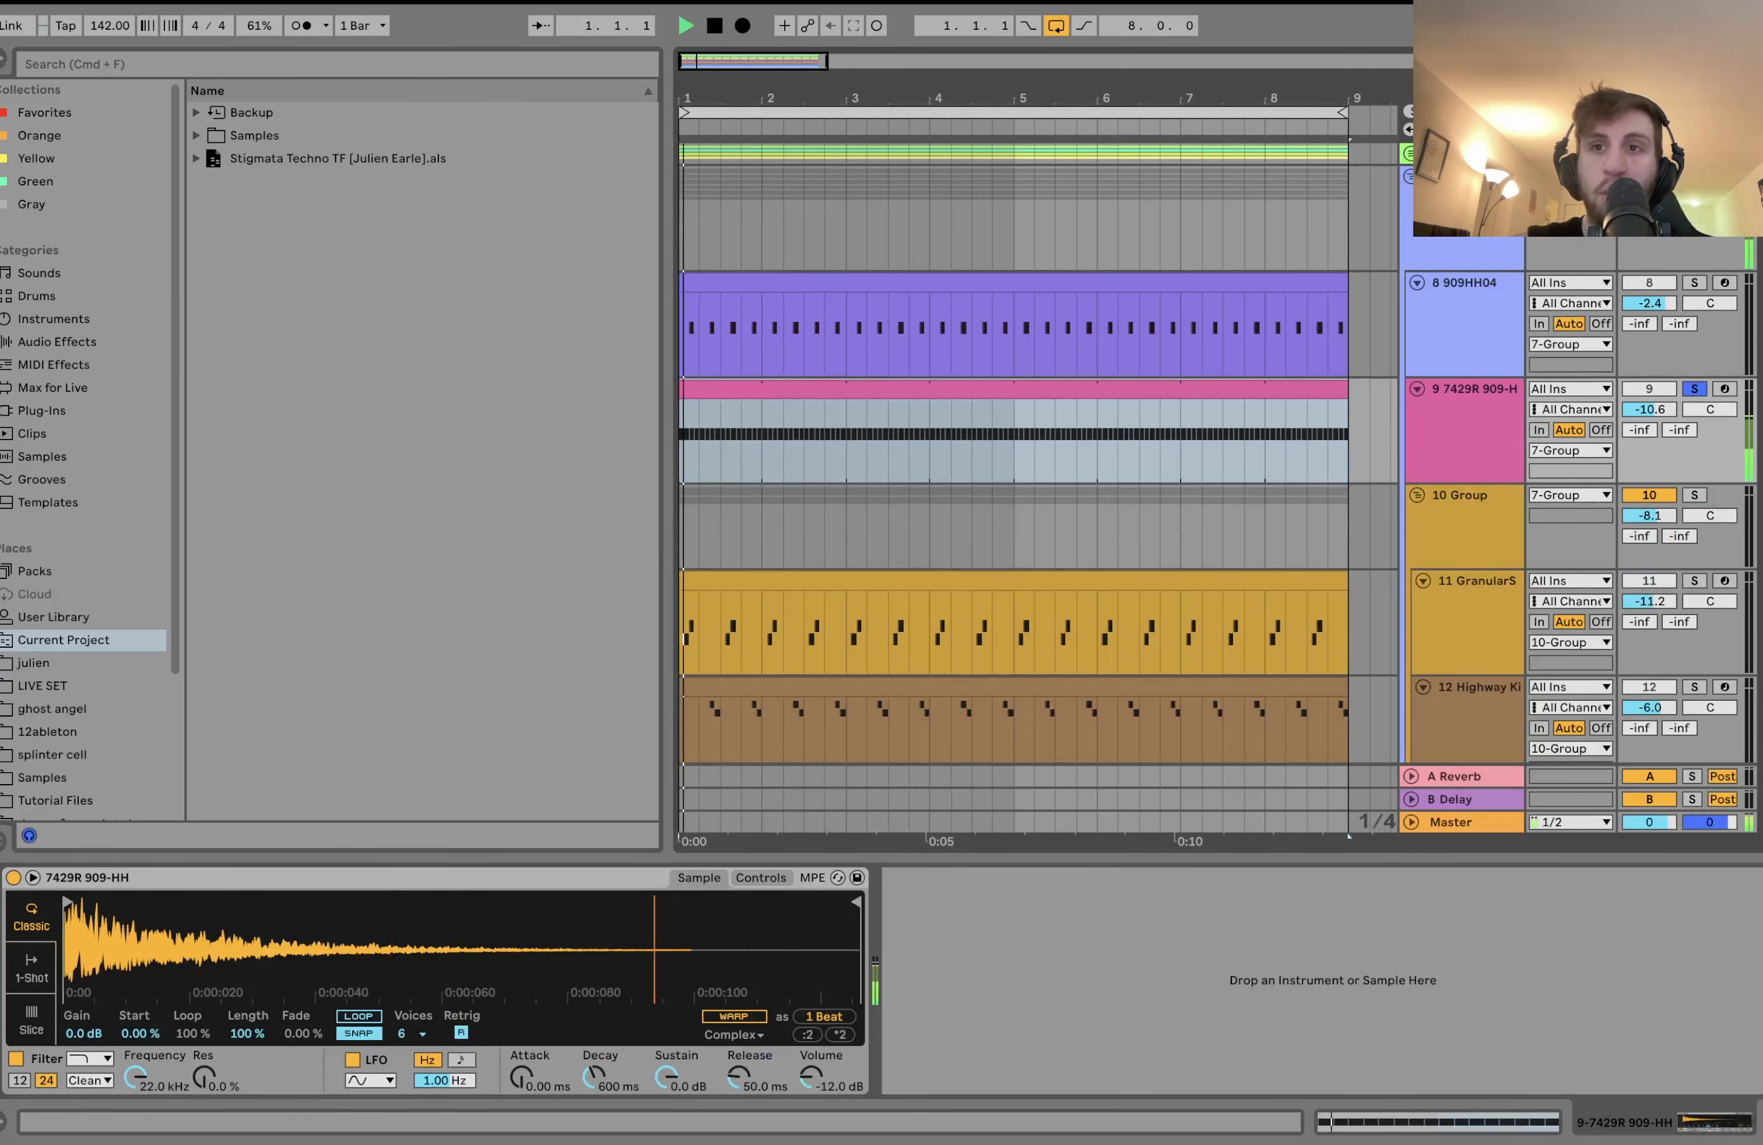
key(space)
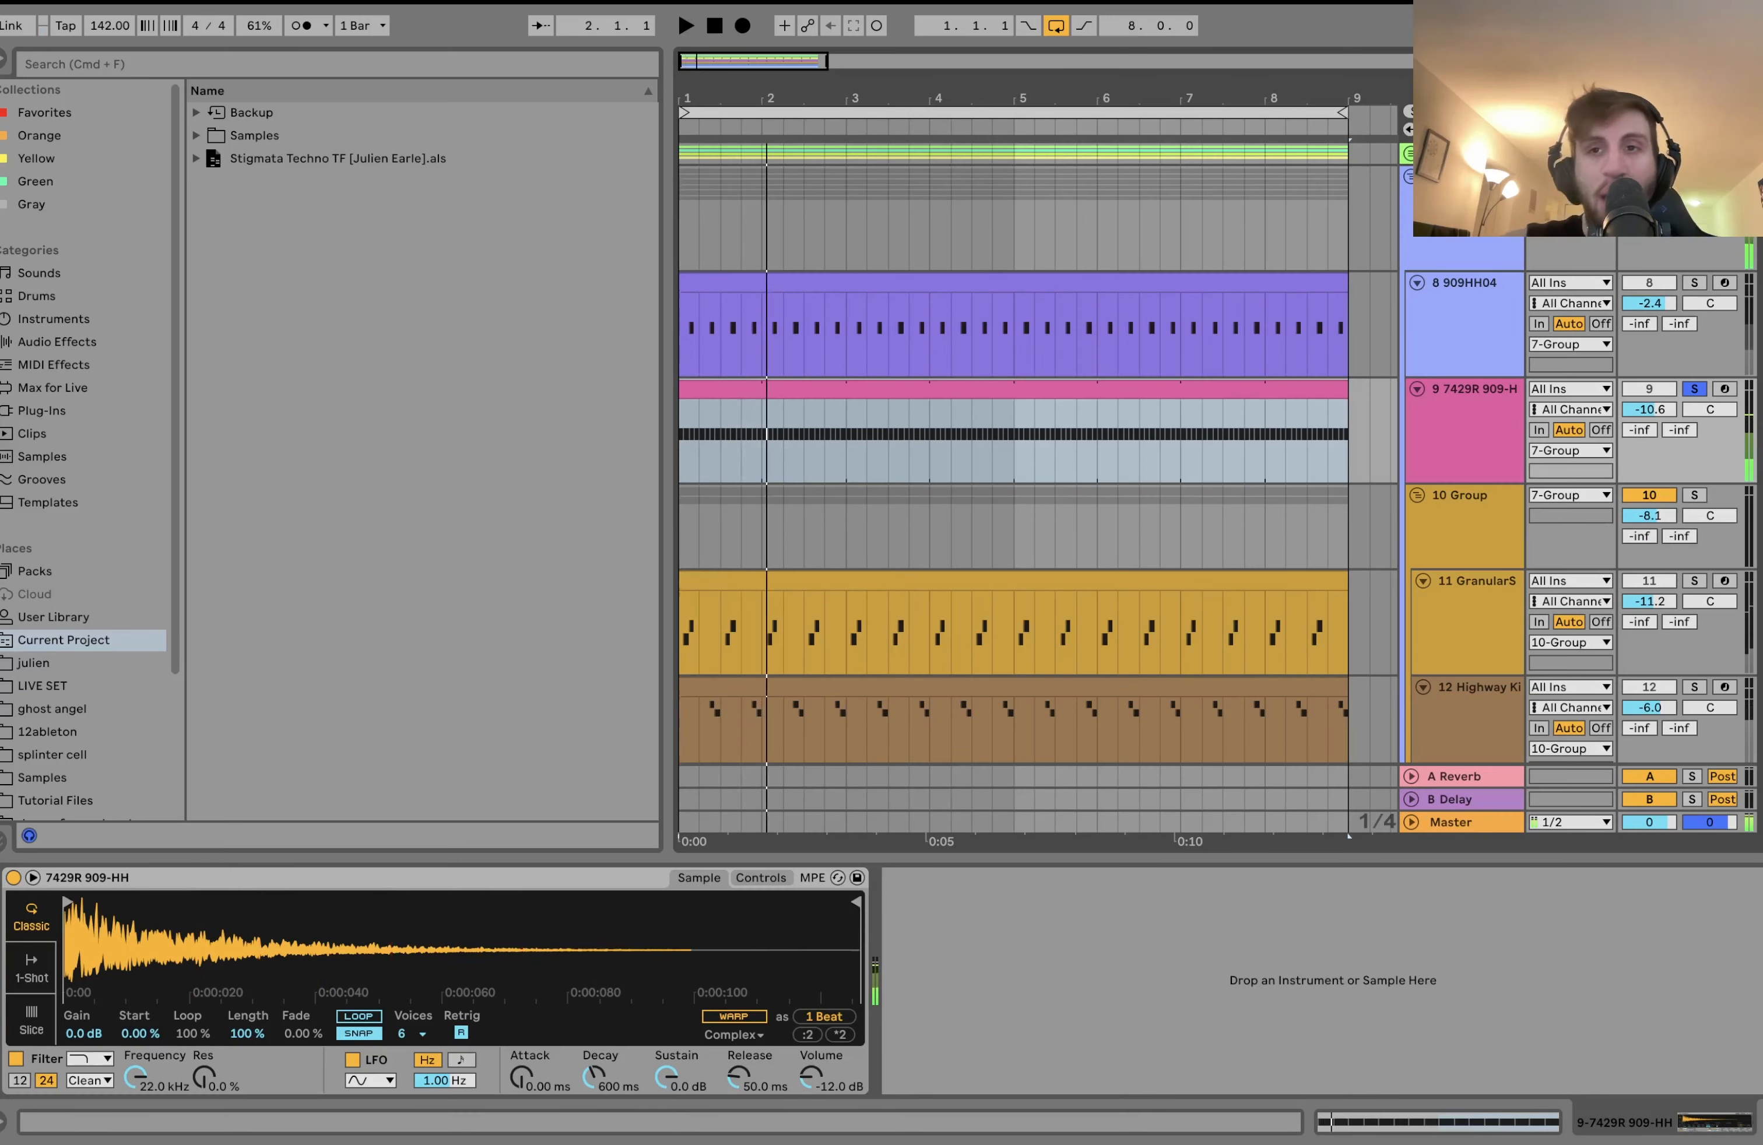
click(1486, 476)
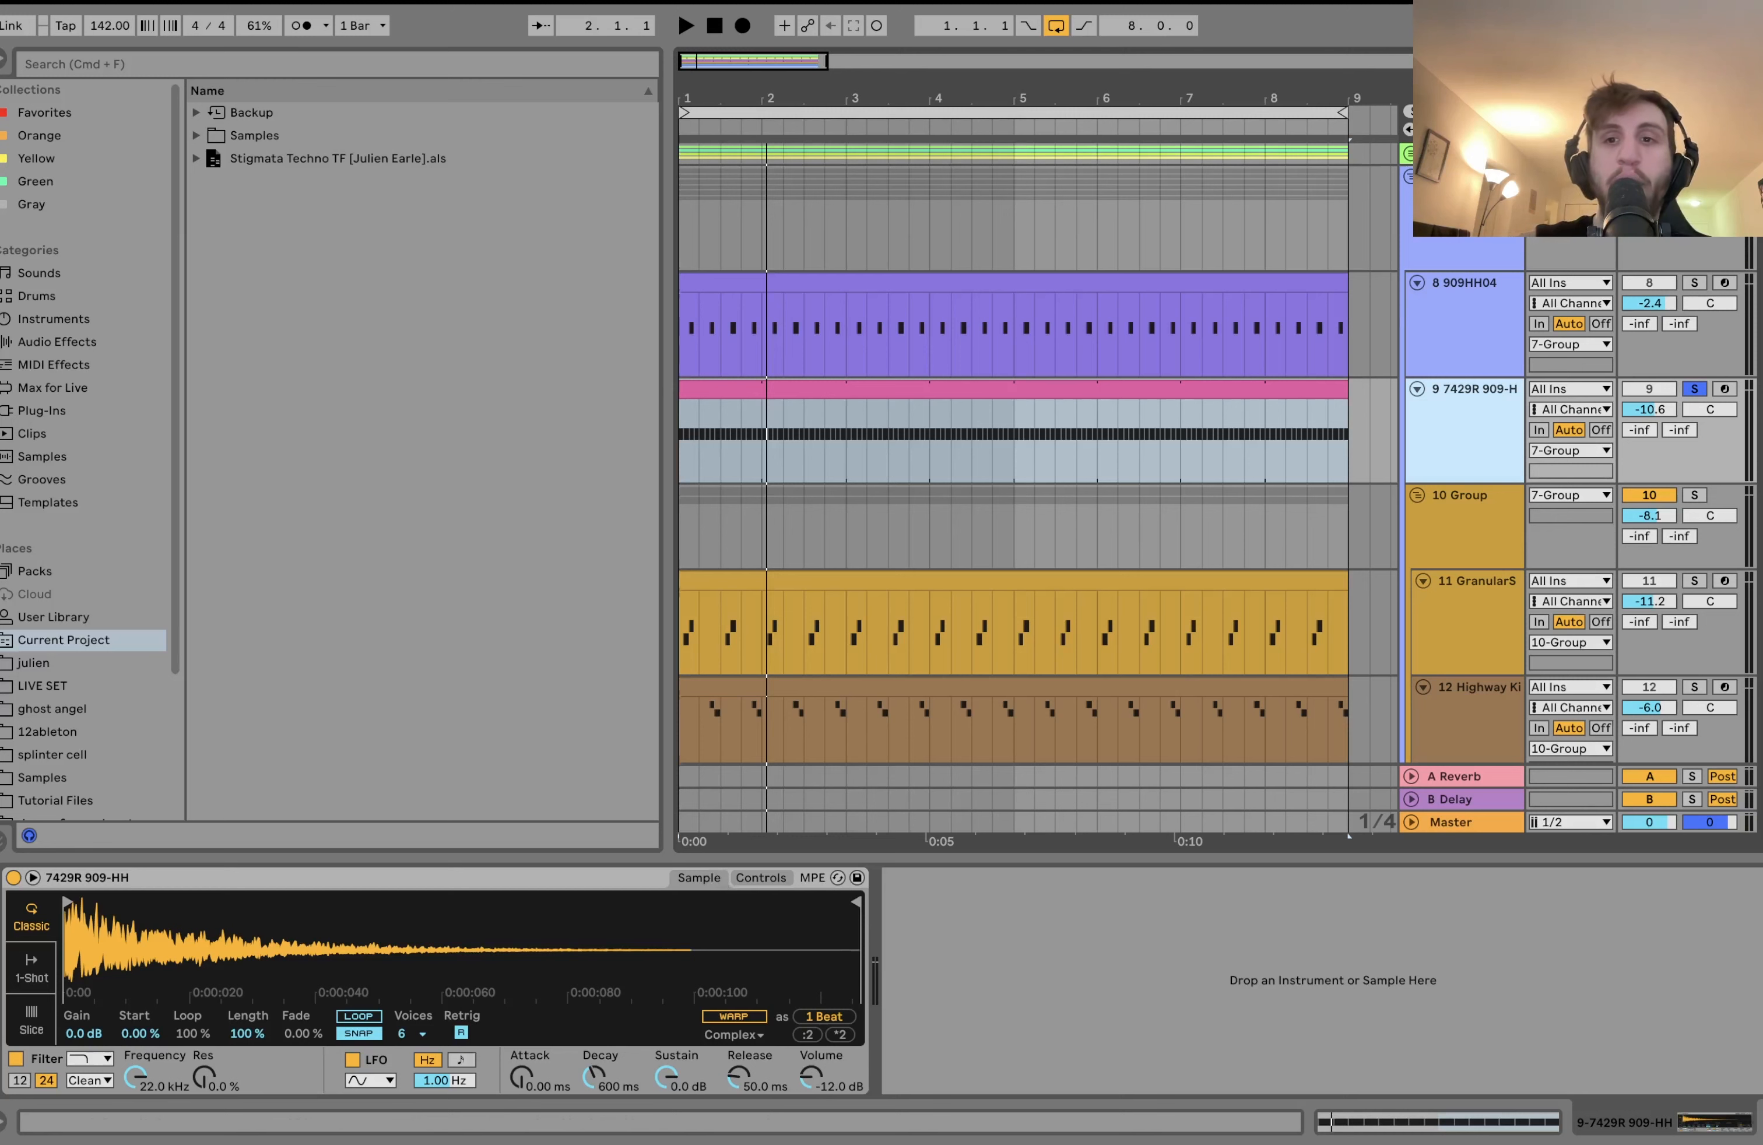
key(space)
click(1487, 260)
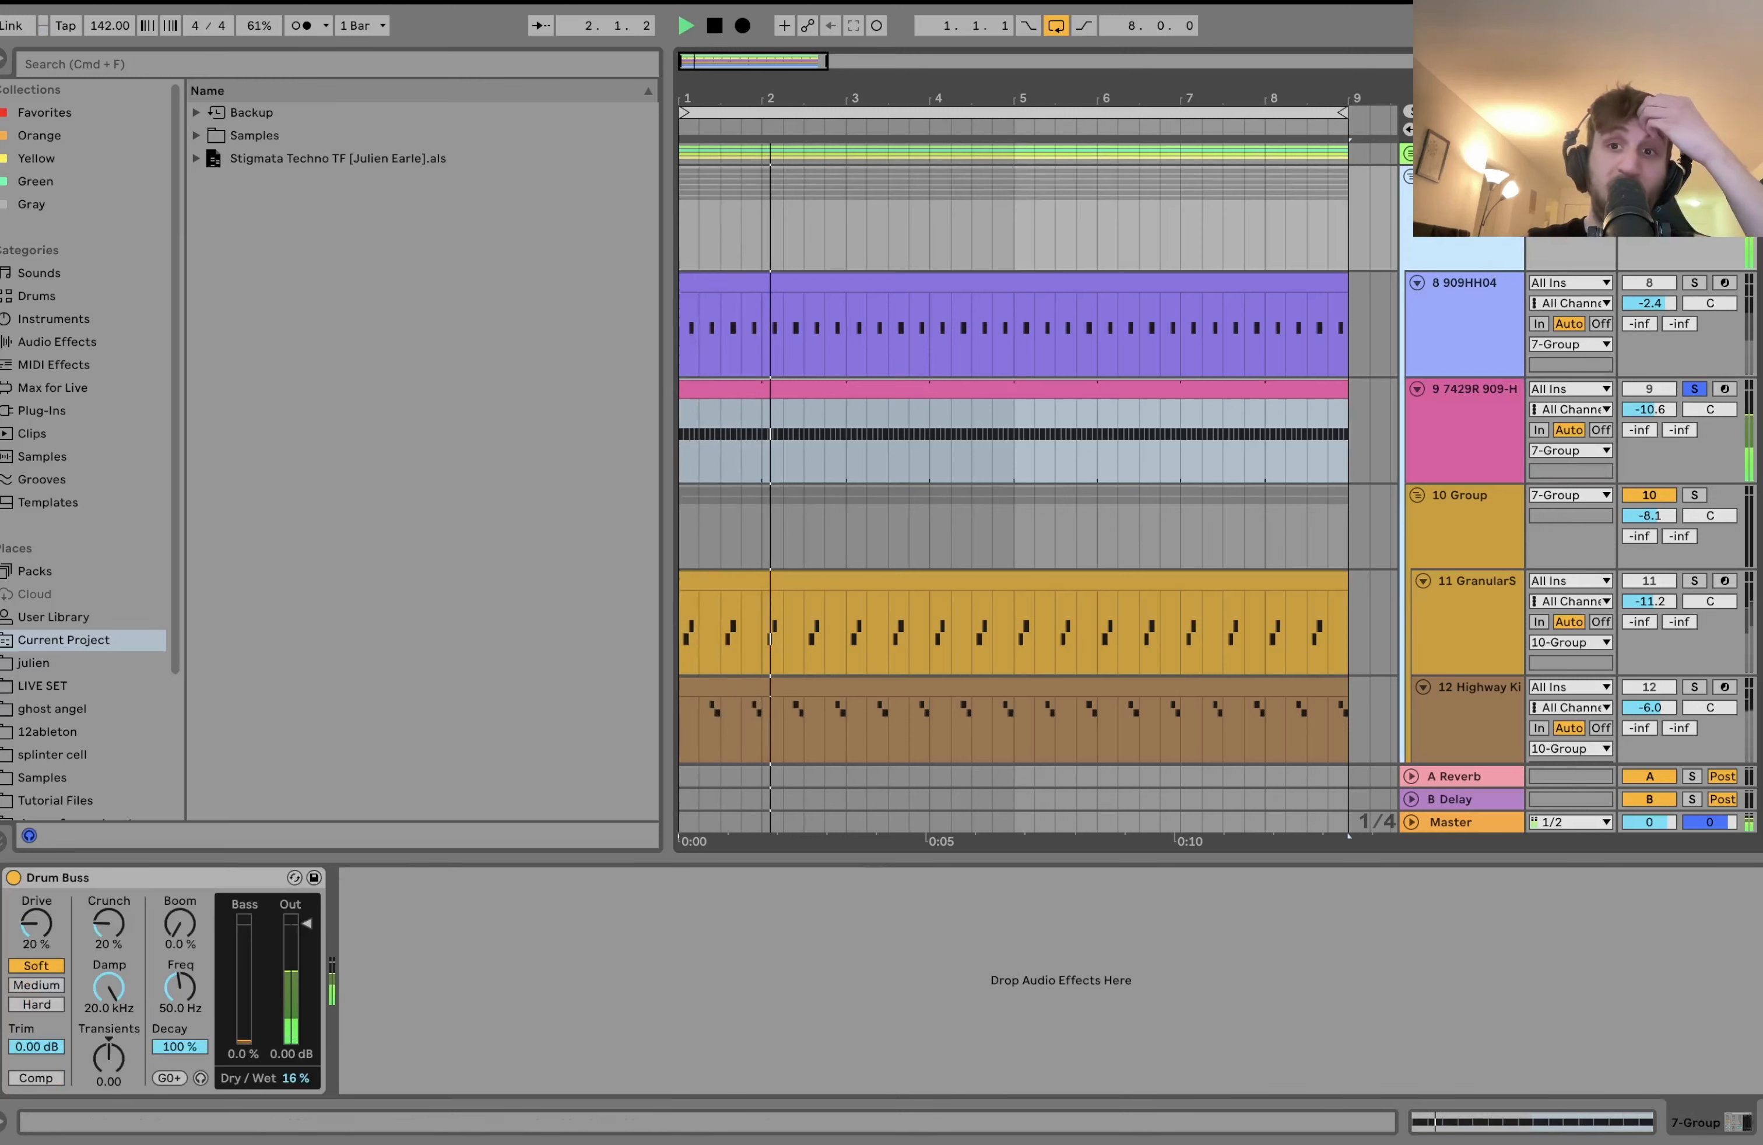
Solo 10 Group and examine the GranularStretch Kit on track 11.
click(1693, 495)
click(1468, 632)
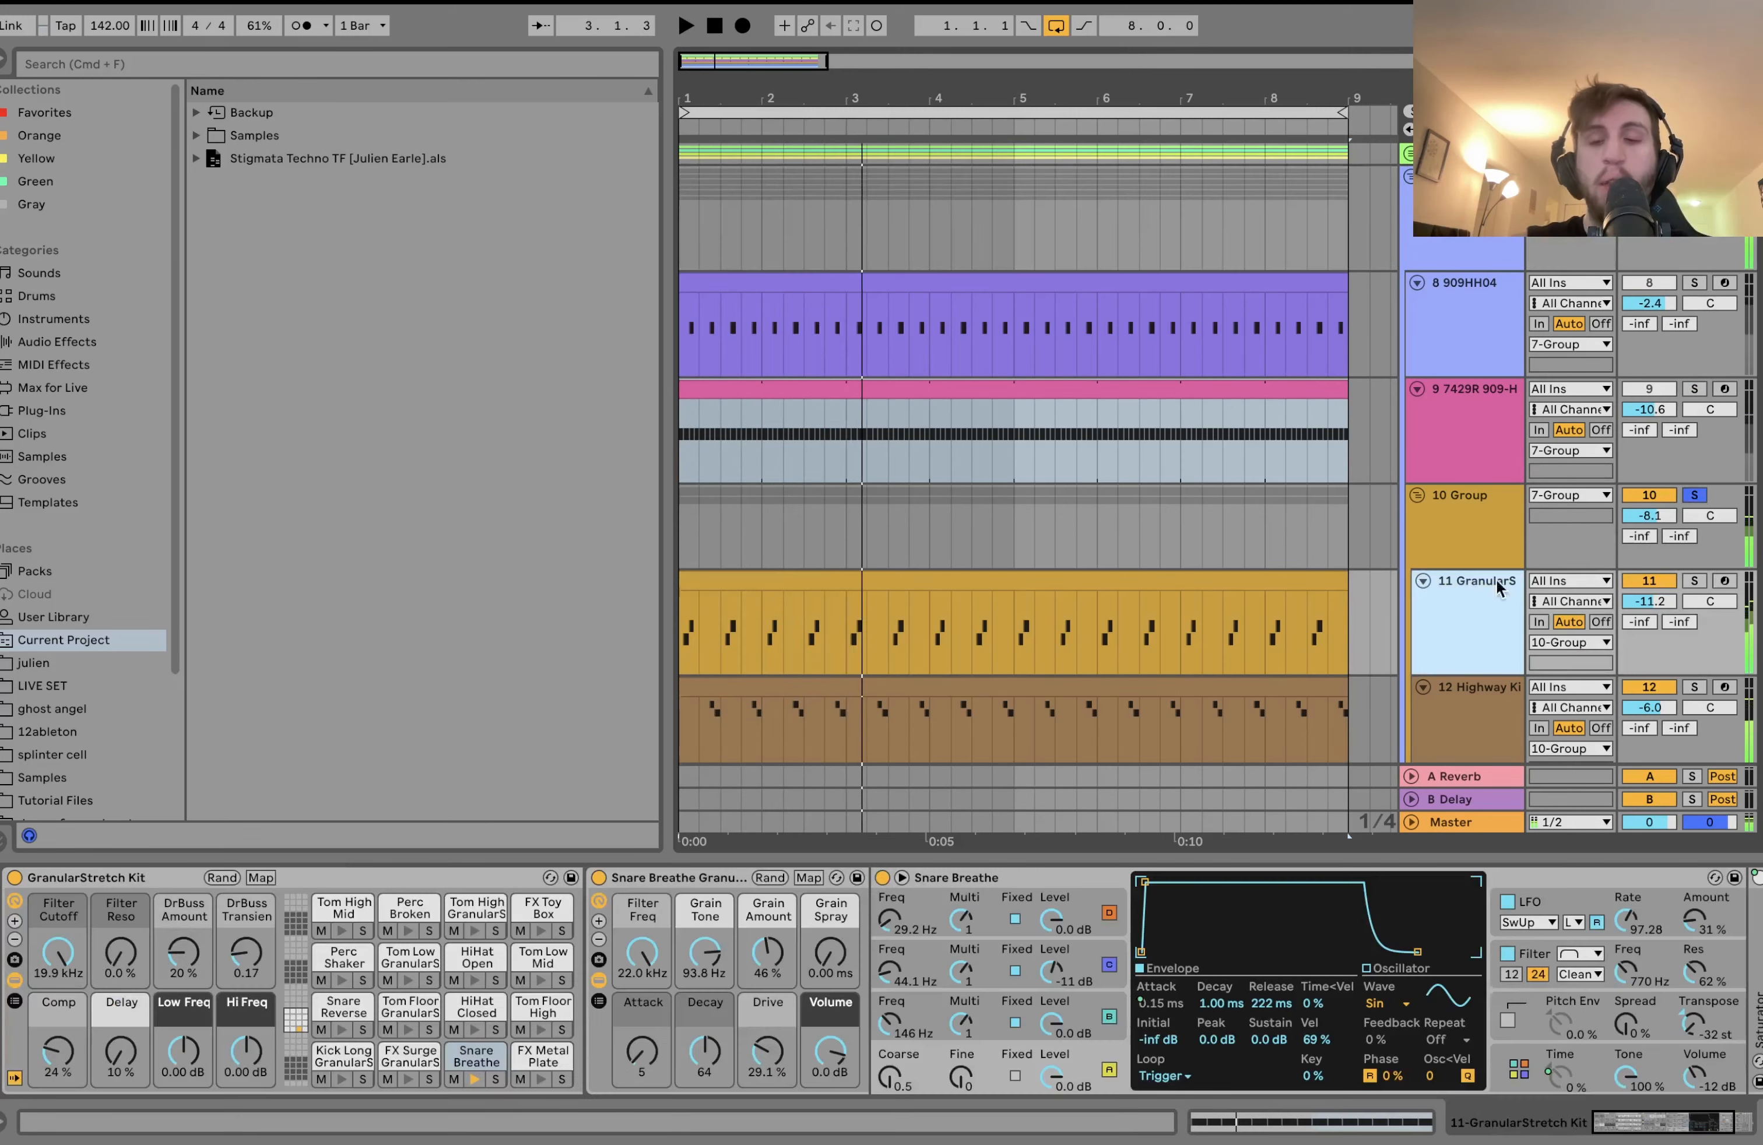
scroll(1387, 549, down, 5)
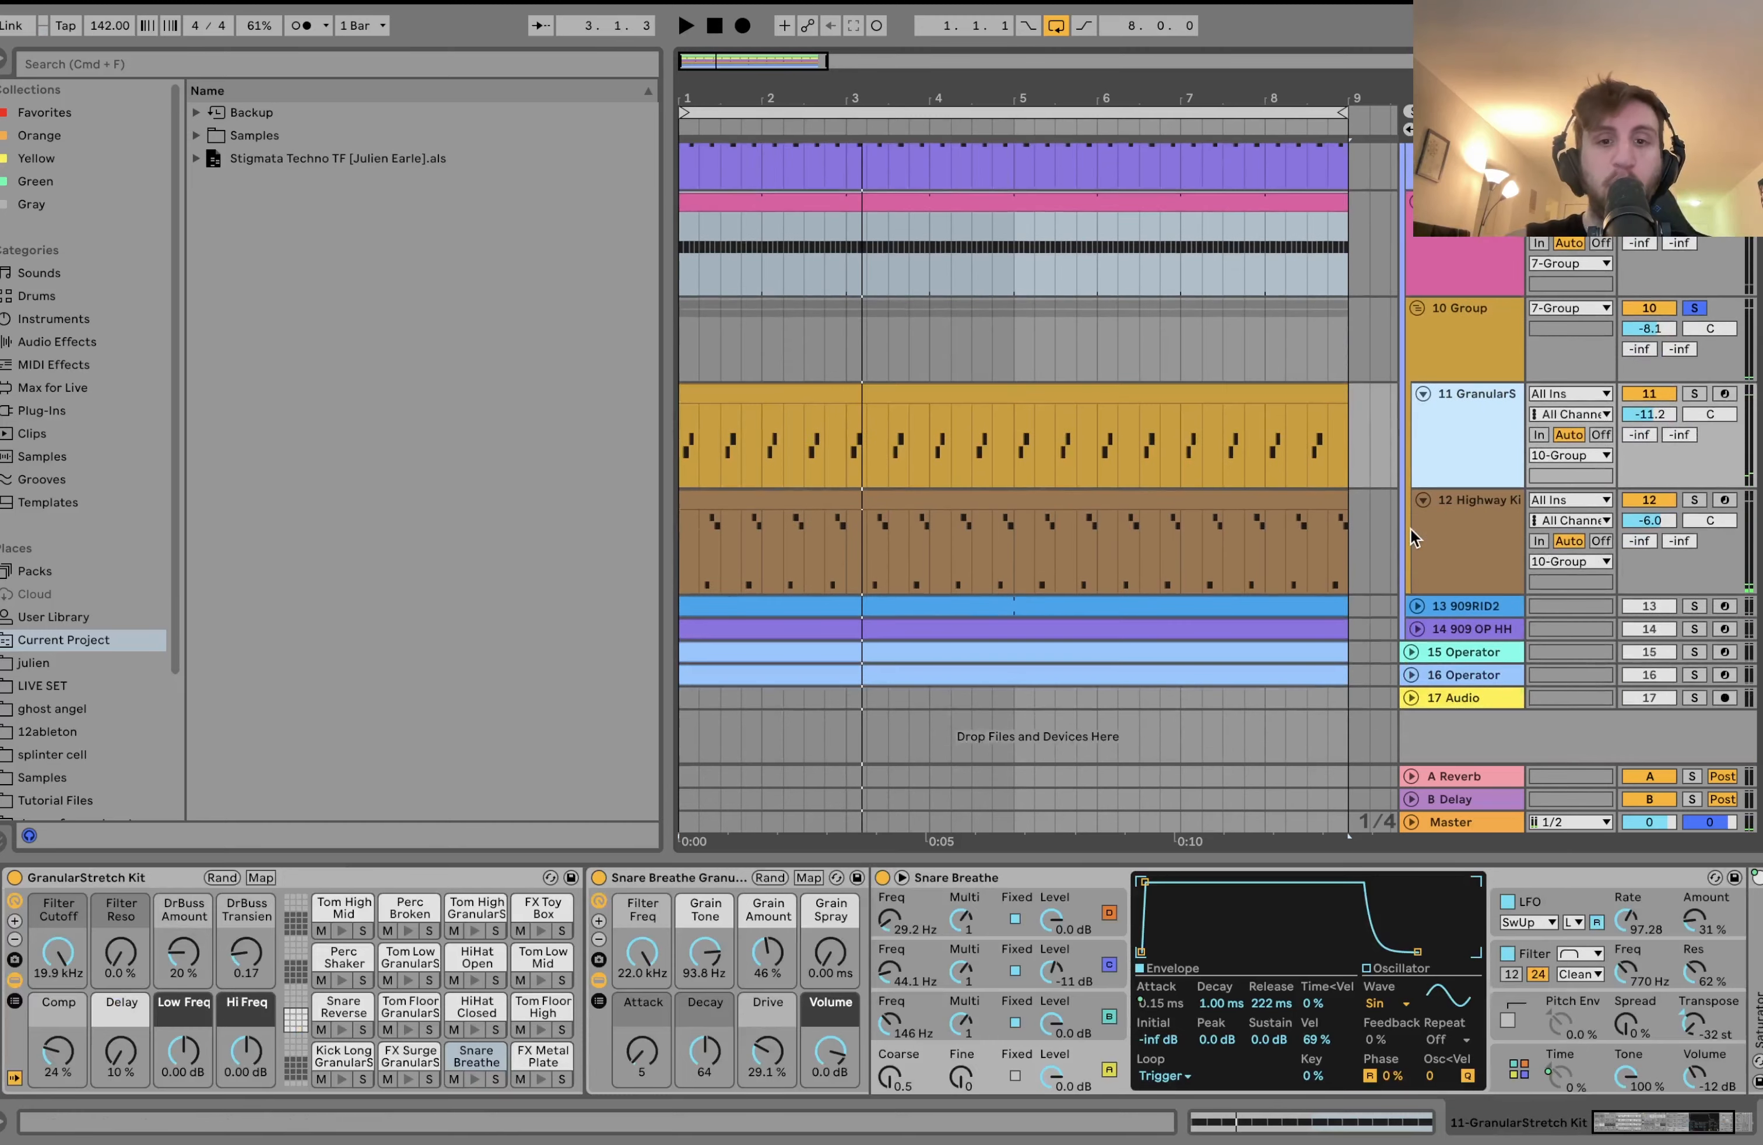
Solo the Highway Kit track within 10 Group and audition it with its devices displayed.
click(1713, 510)
click(1694, 500)
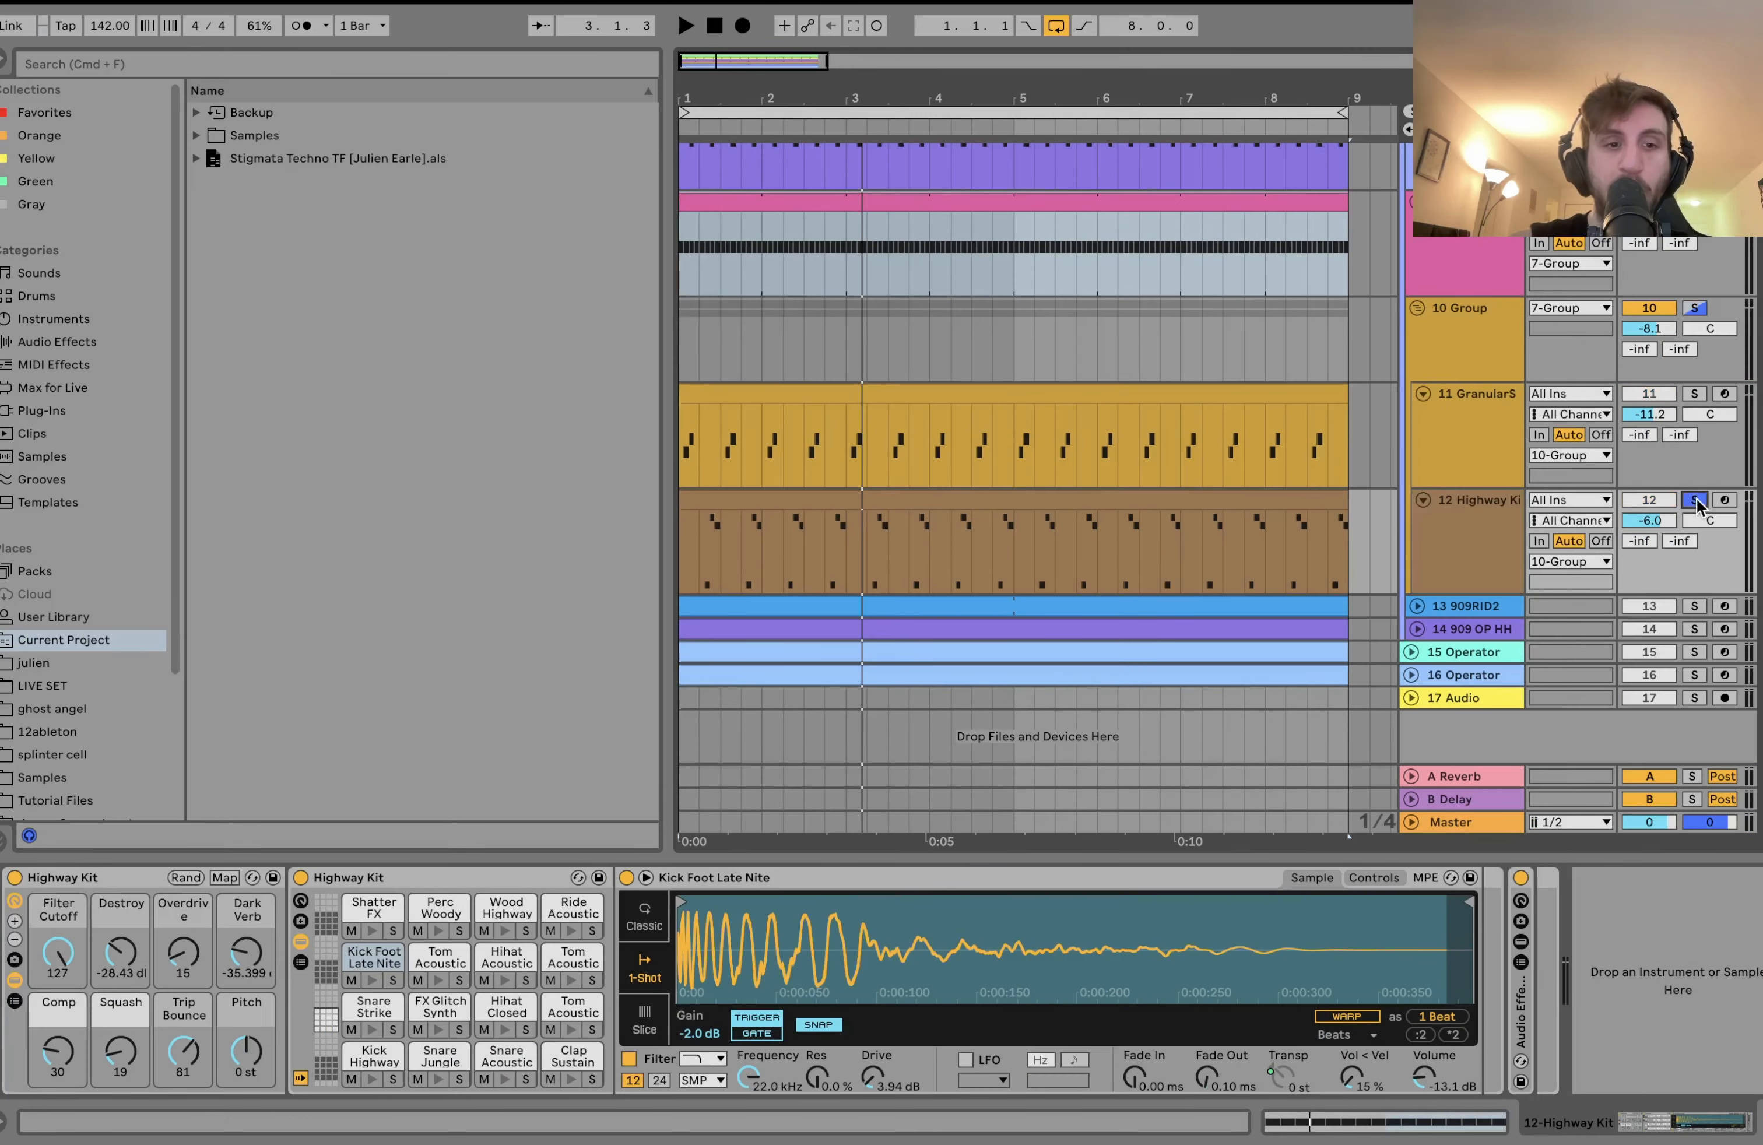
key(space)
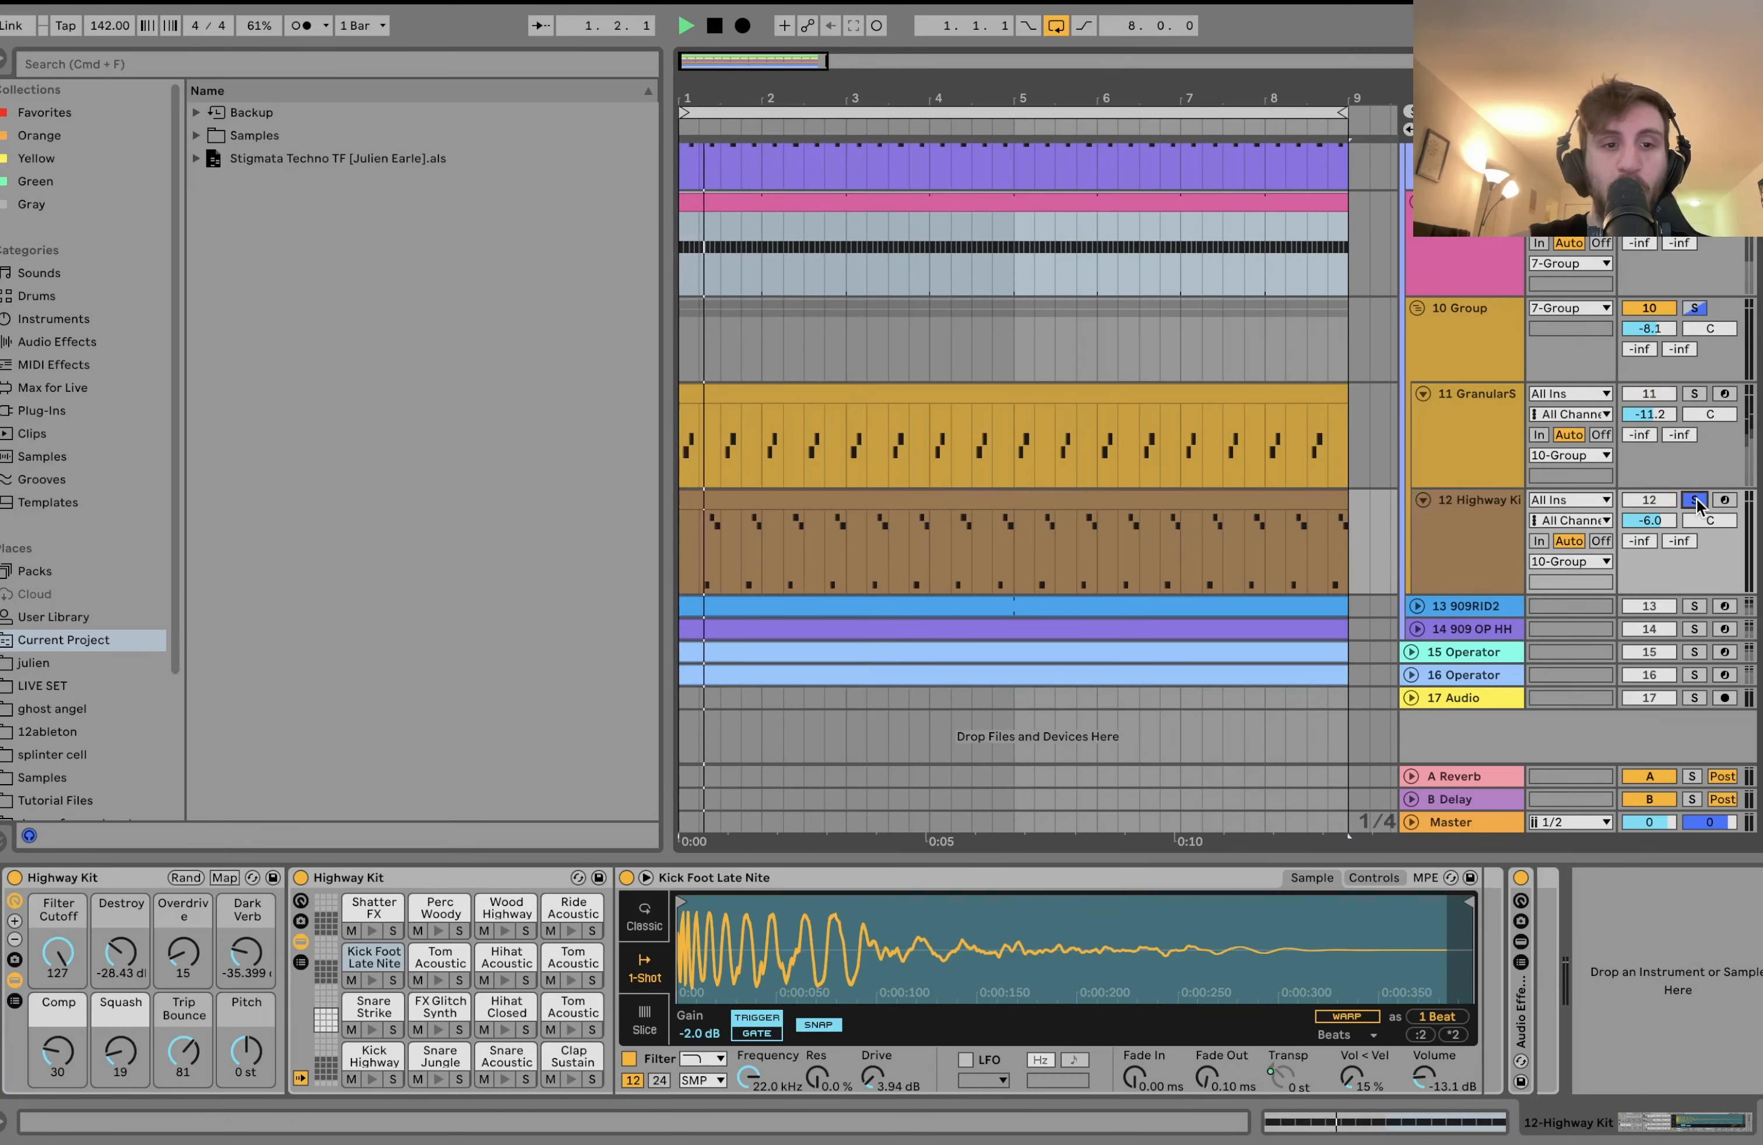
Solo the GranularStretch Kit track and play it while examining its Snare Breathe devices.
click(1698, 394)
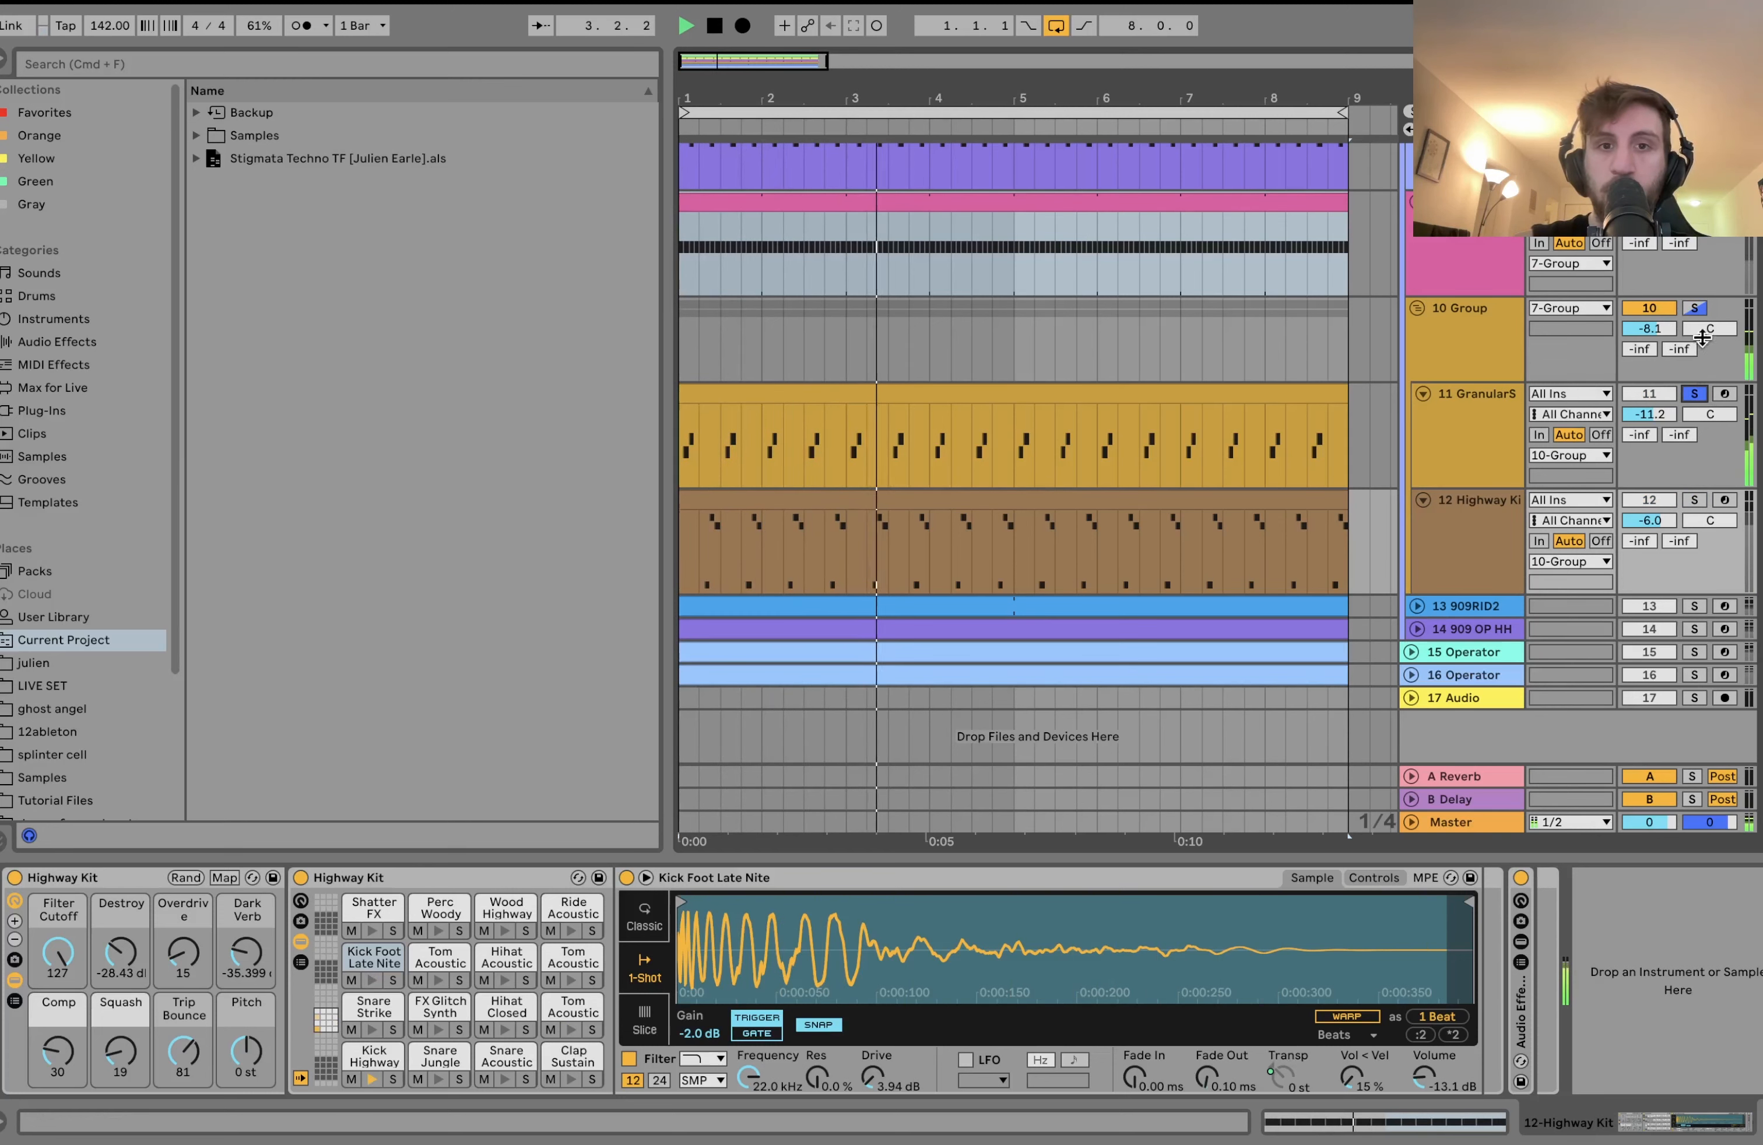
click(1440, 423)
key(space)
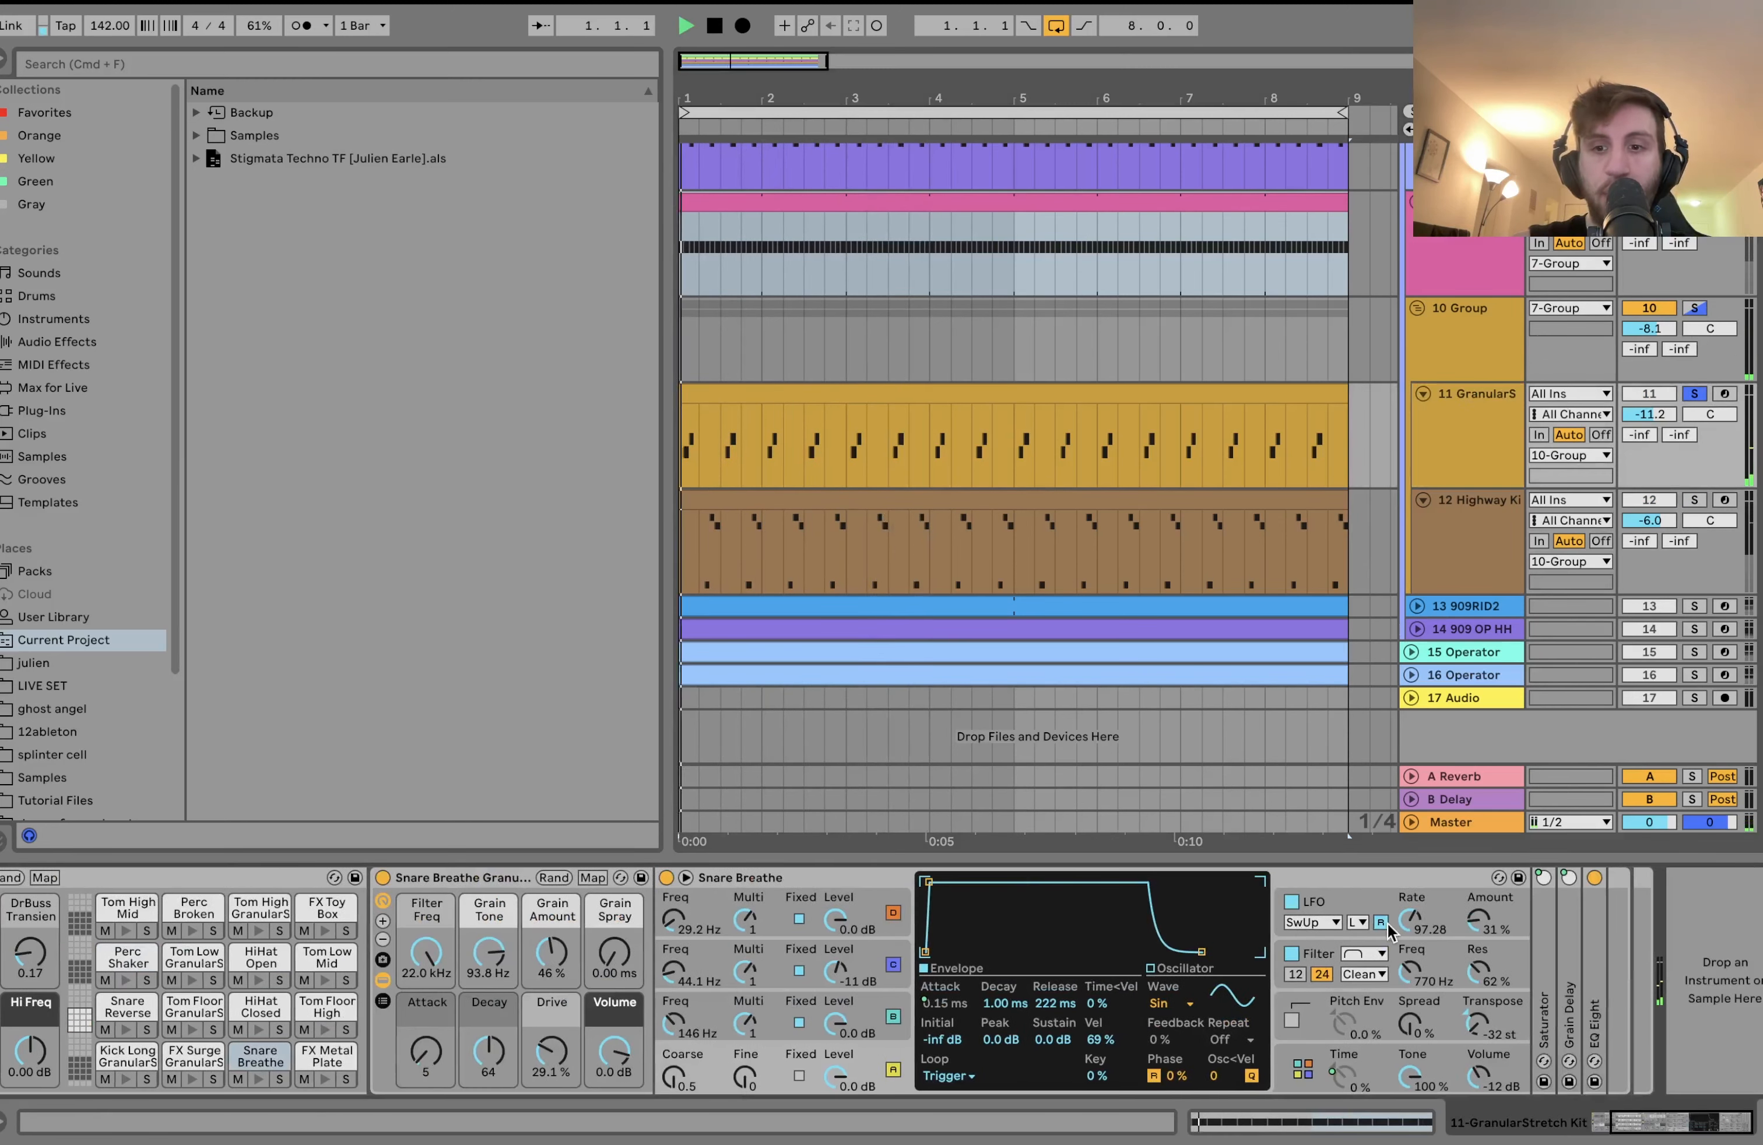
Solo 10 Group and play it while viewing the group's effect chain and the Highway Kit devices, then unsolo it.
click(1487, 323)
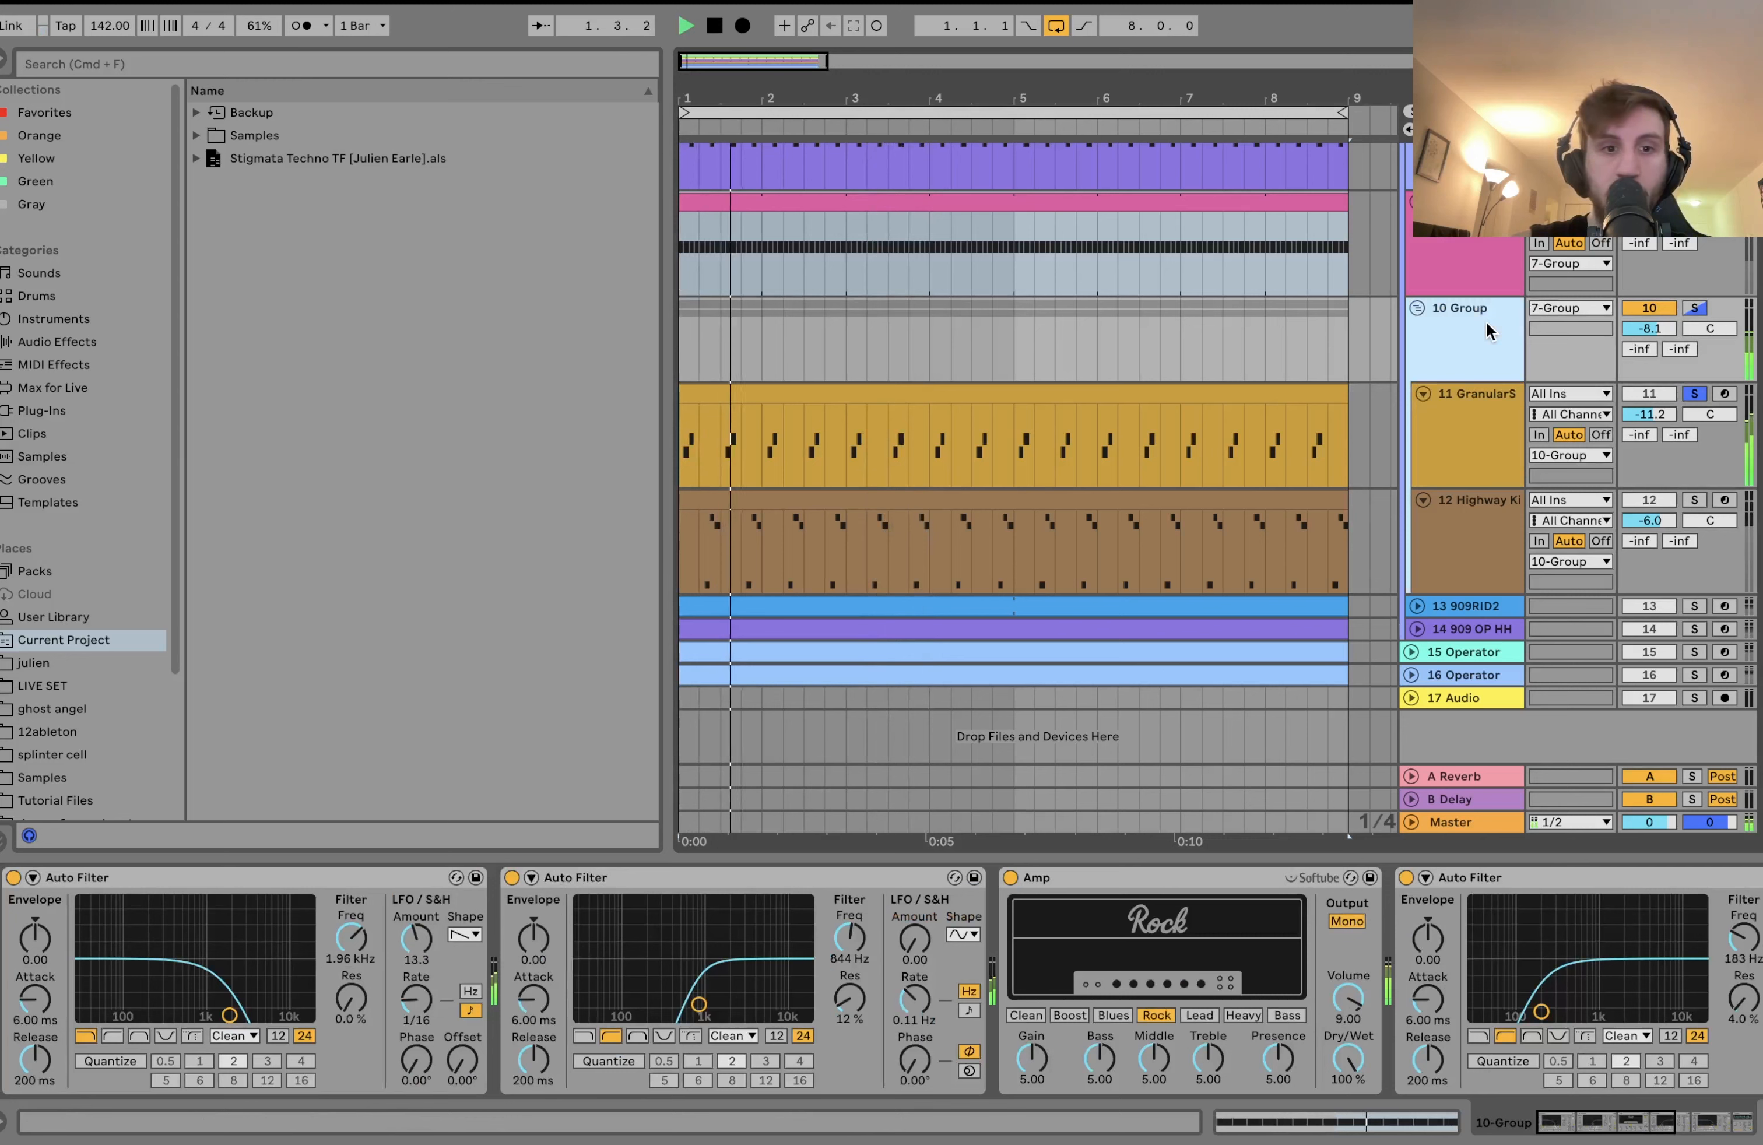
scroll(1182, 1004, right, 5)
click(1706, 308)
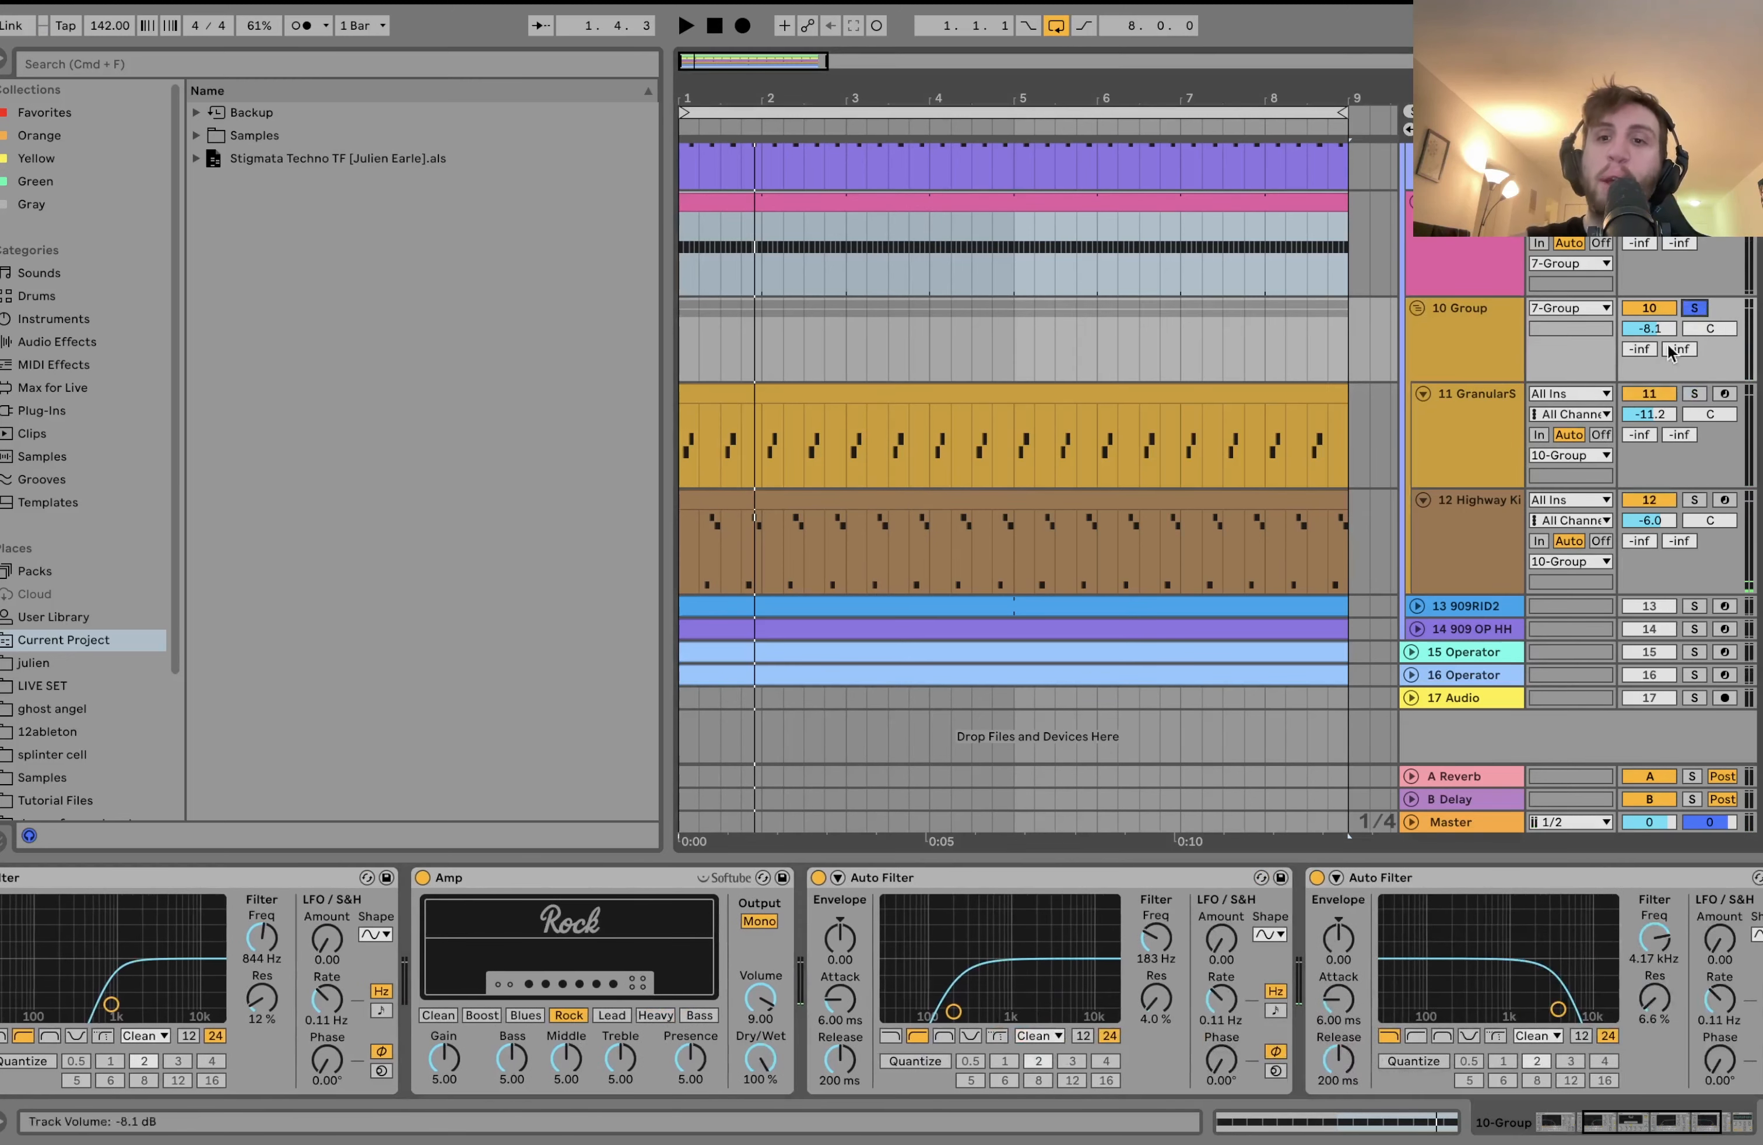
click(1487, 508)
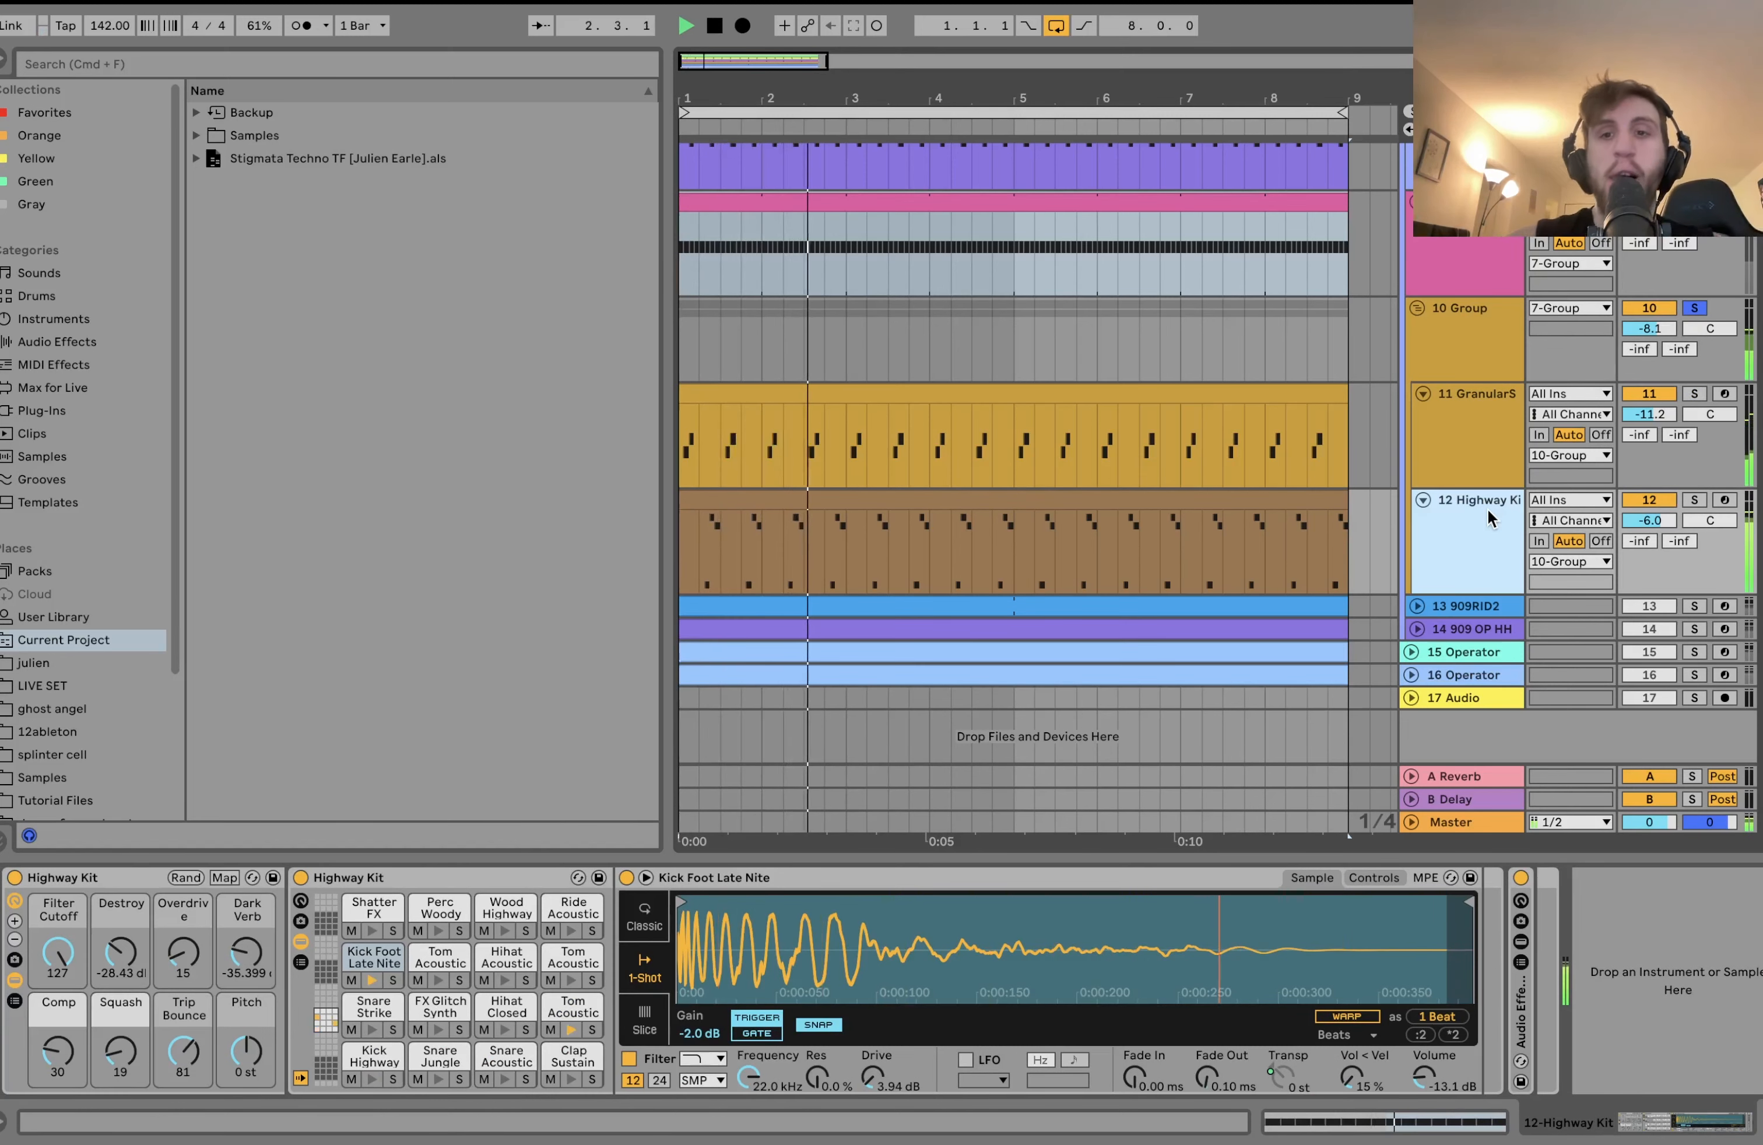
key(space)
scroll(1488, 505, up, 5)
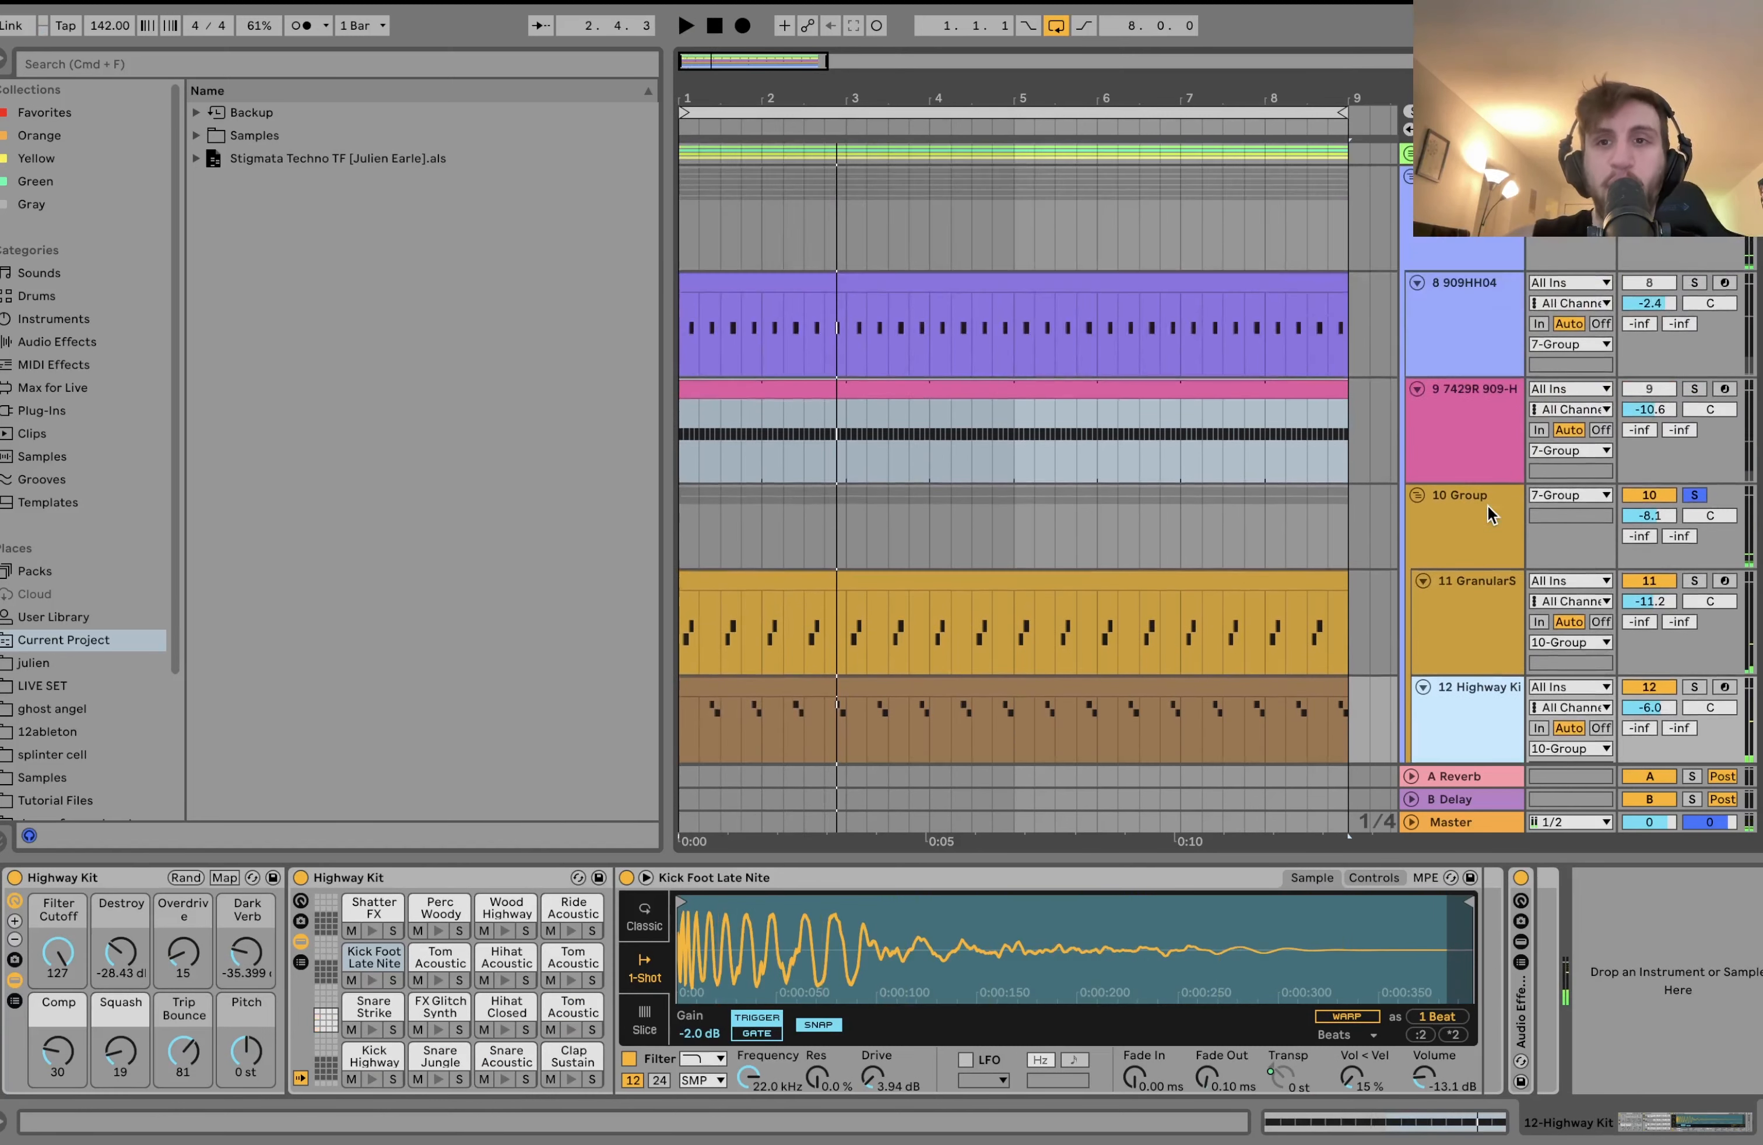
click(1695, 495)
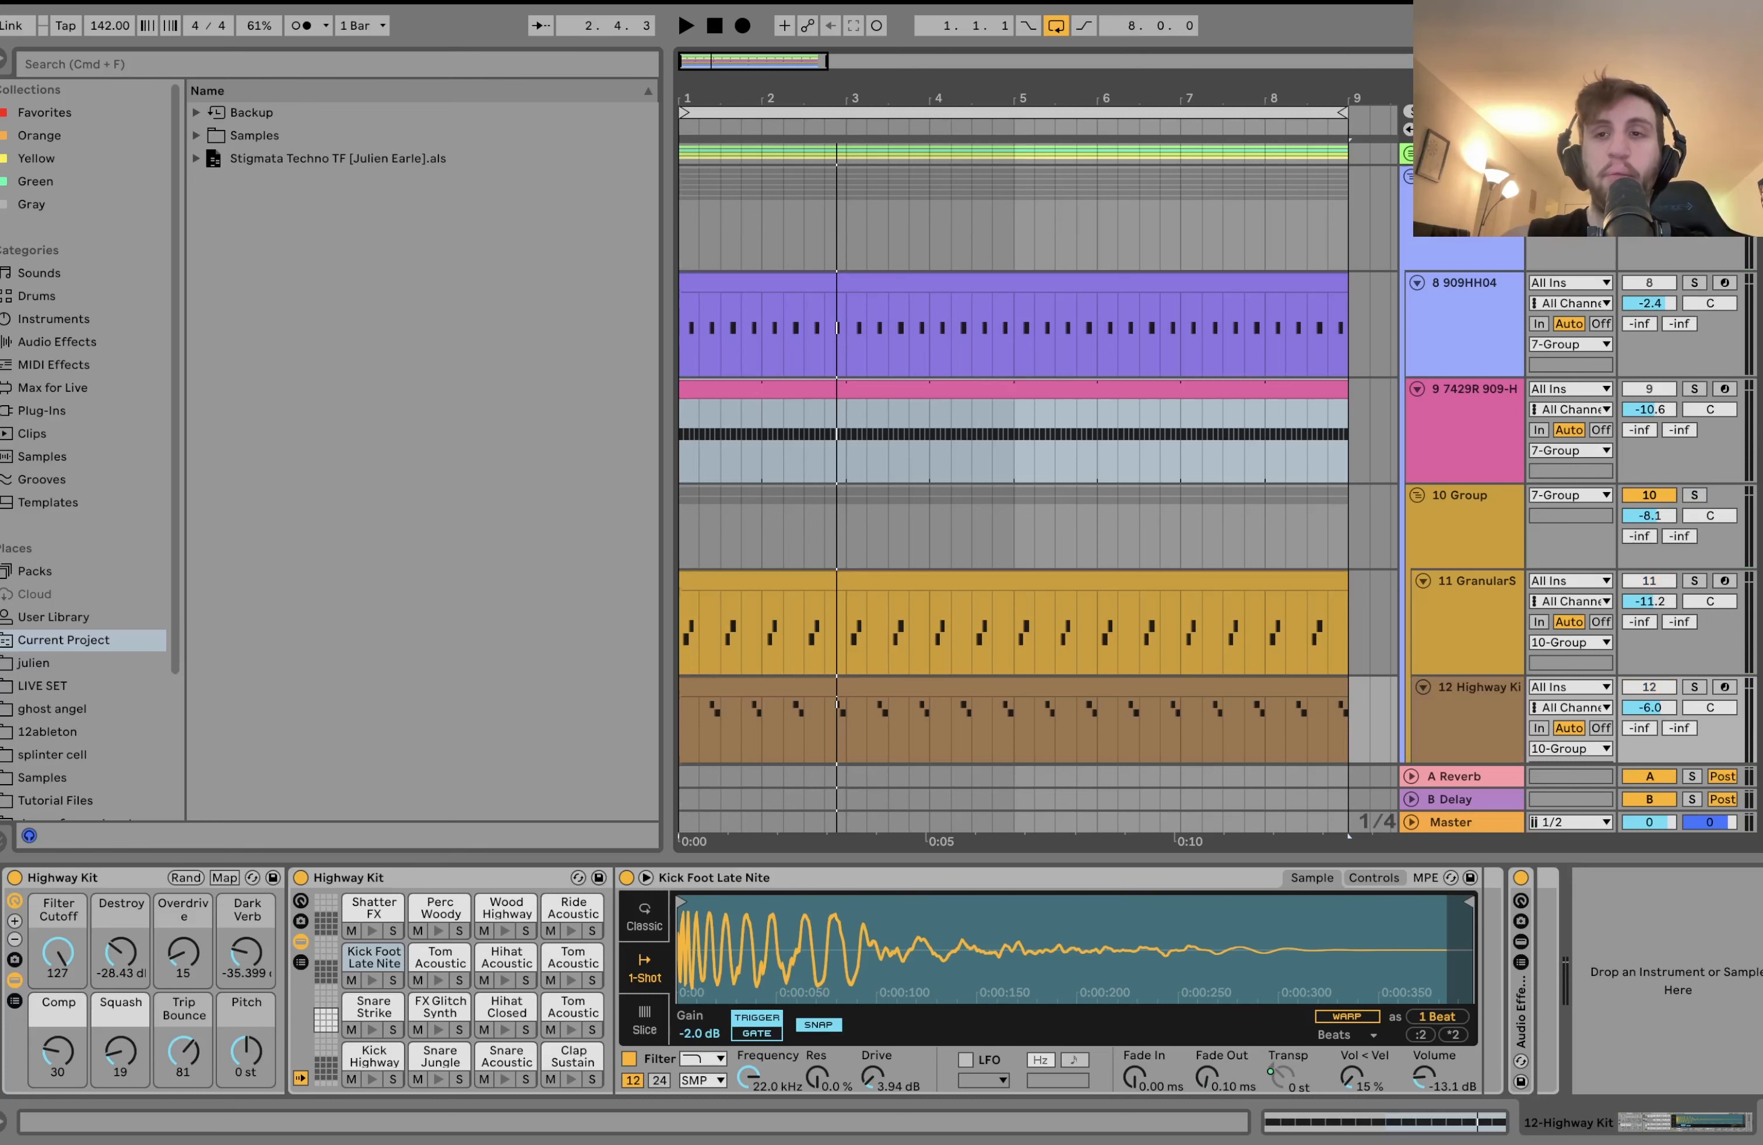
Audition the 909RID2 track, layering in the soloed 909HH04, 7429R 909-HH and 10 Group, with the 10 Group effects displayed.
scroll(1698, 394, down, 5)
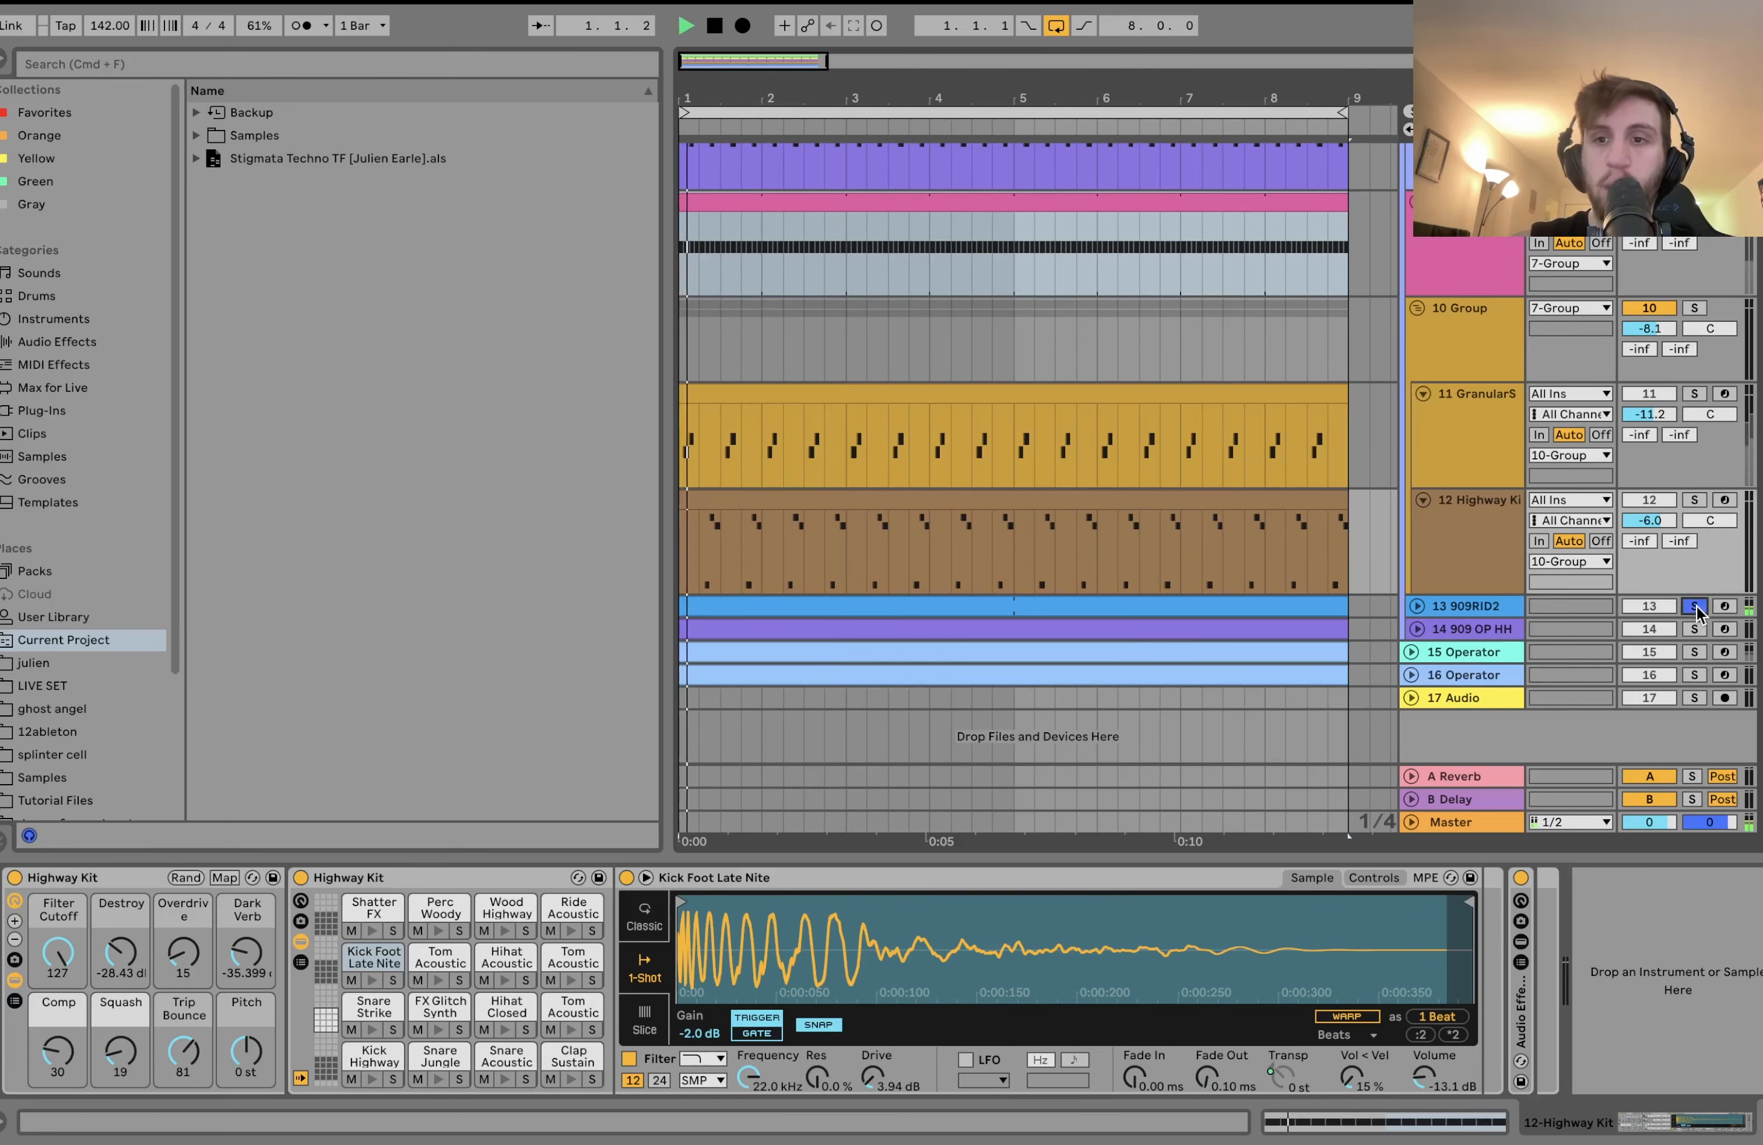
scroll(1694, 484, up, 5)
click(1693, 389)
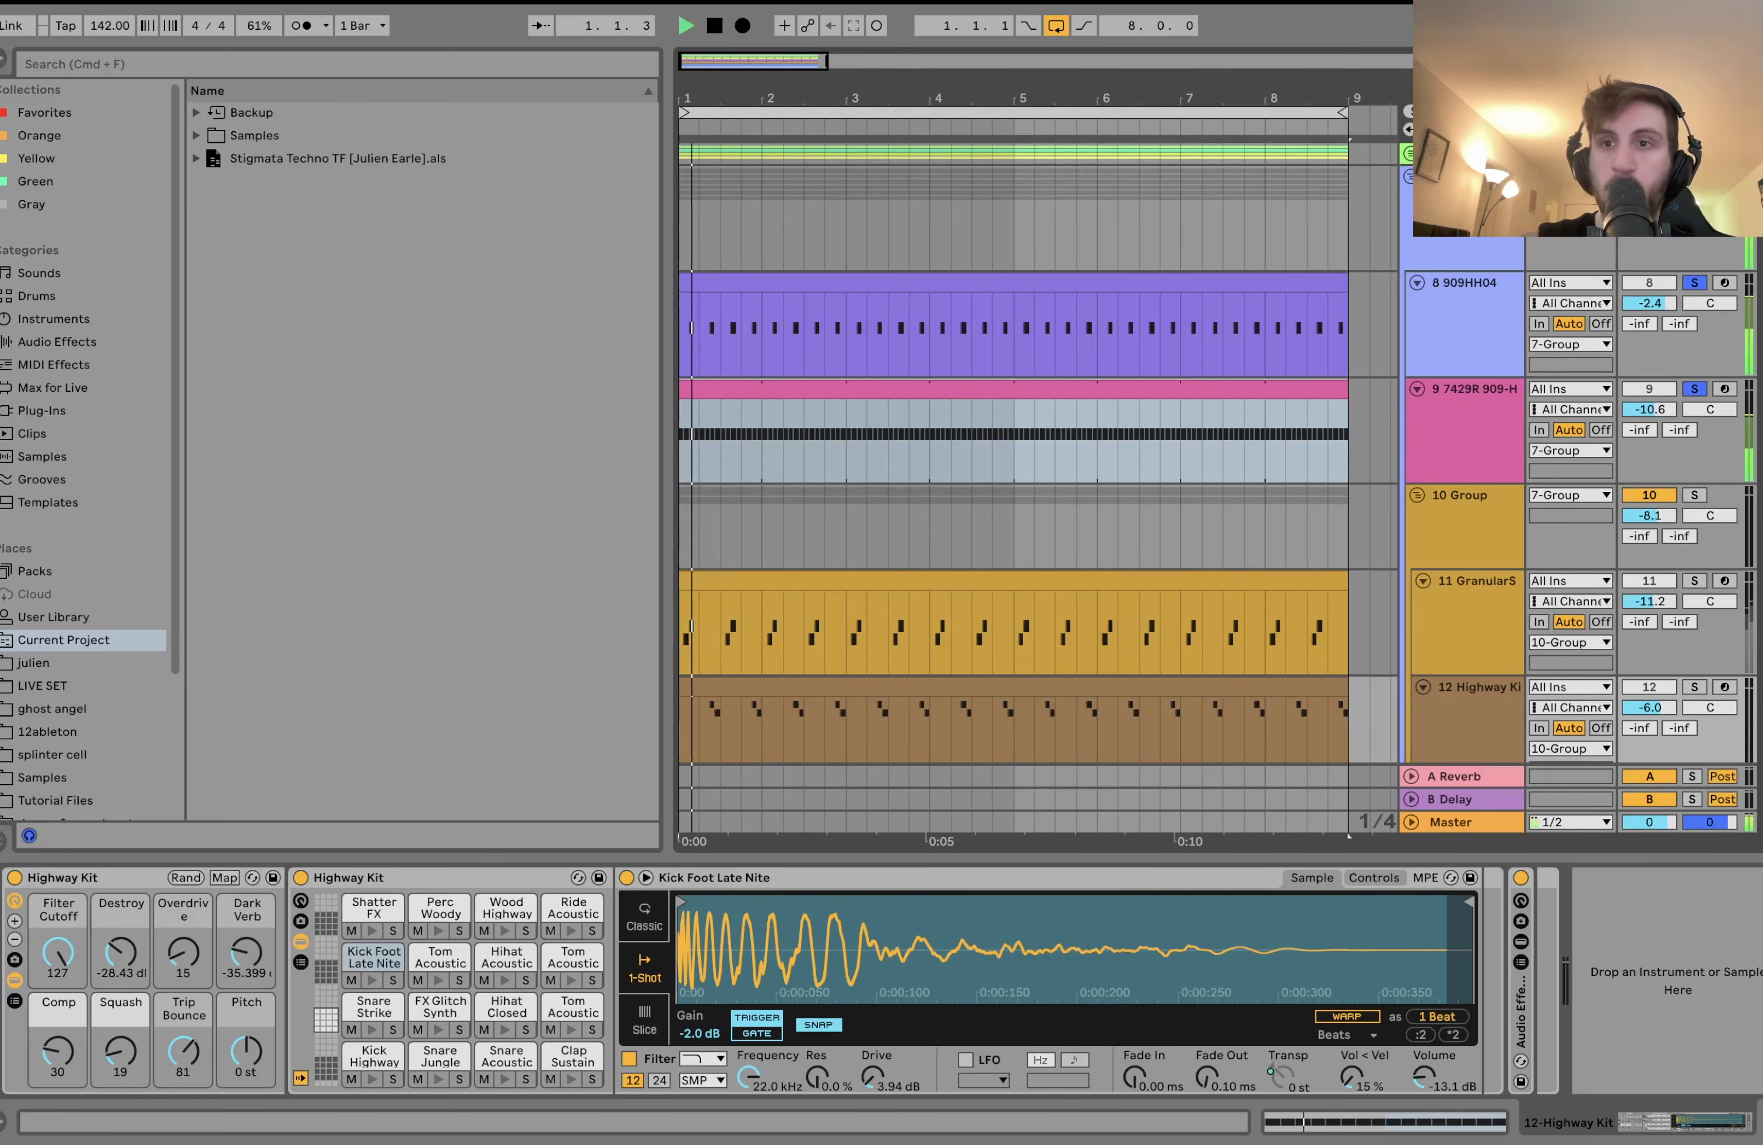
scroll(1690, 297, down, 5)
click(1692, 304)
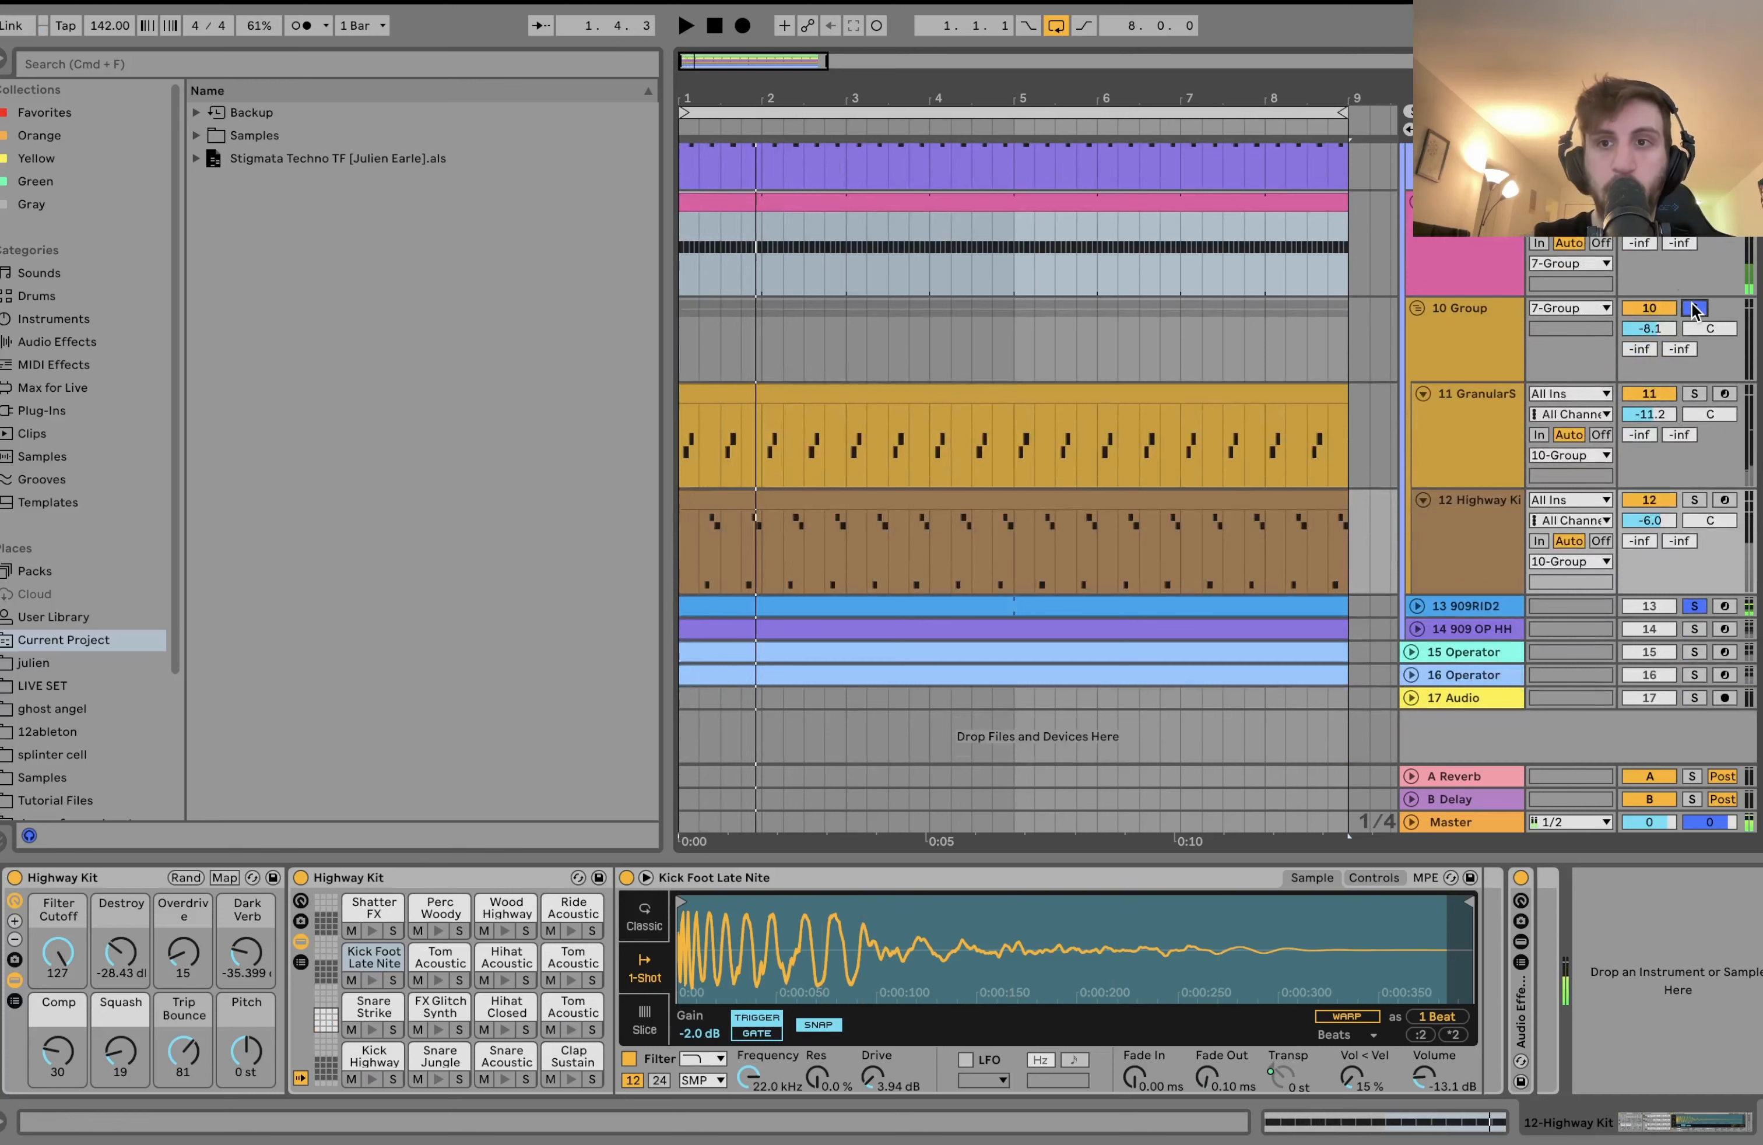
key(space)
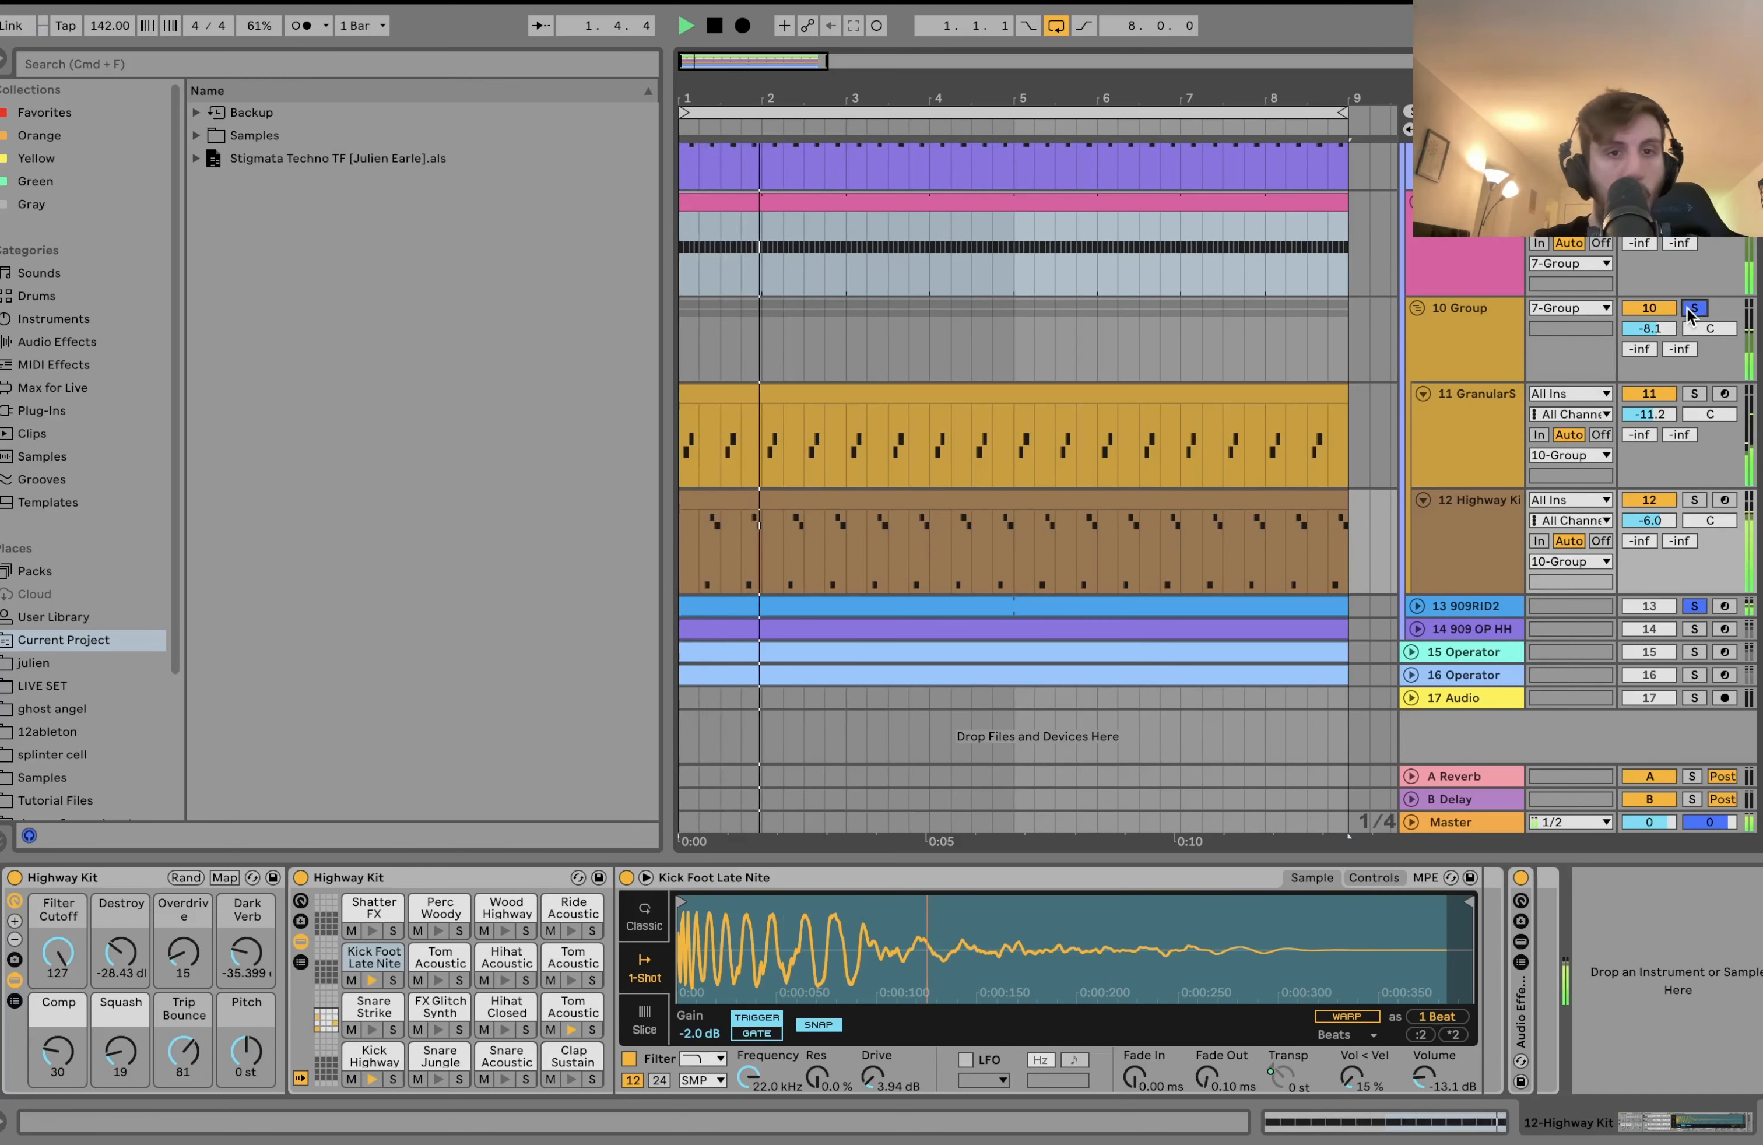
click(1471, 340)
key(space)
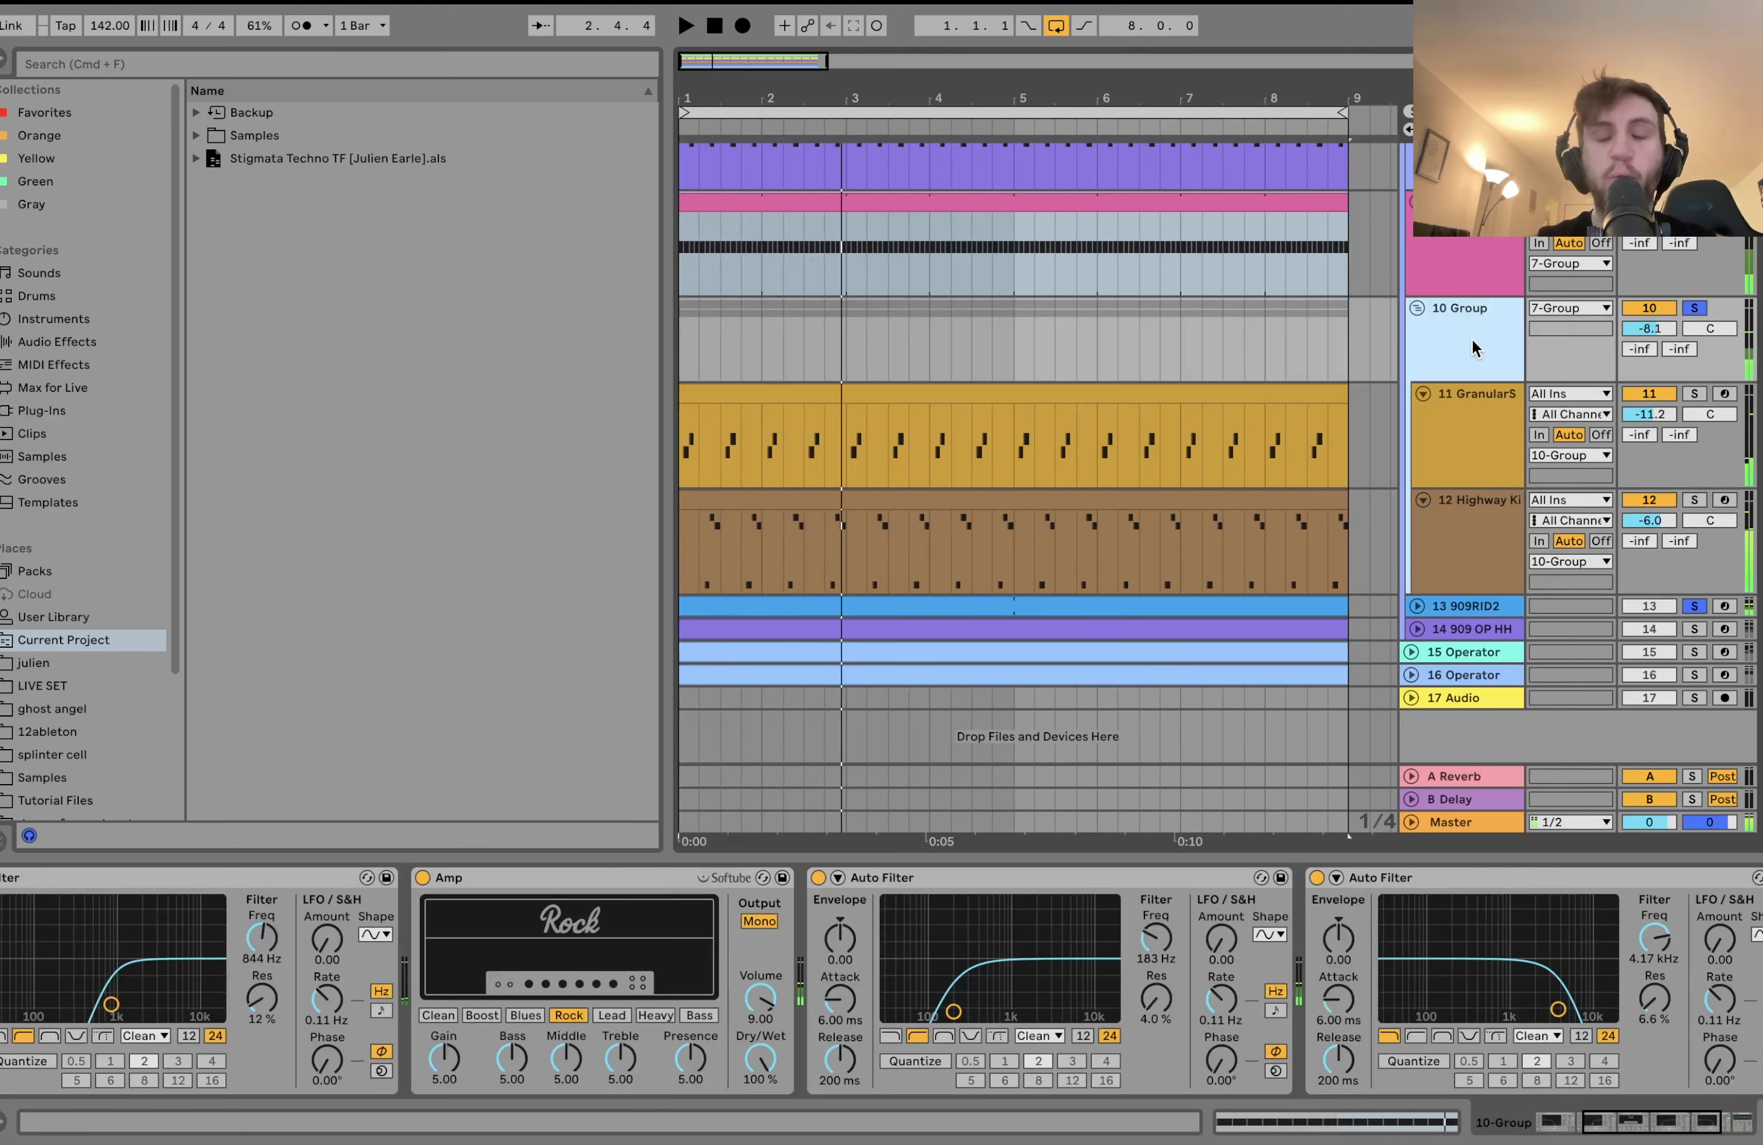
Solo only 10 Group, bypass every effect in its chain and play the unprocessed sound.
click(1697, 310)
click(1696, 308)
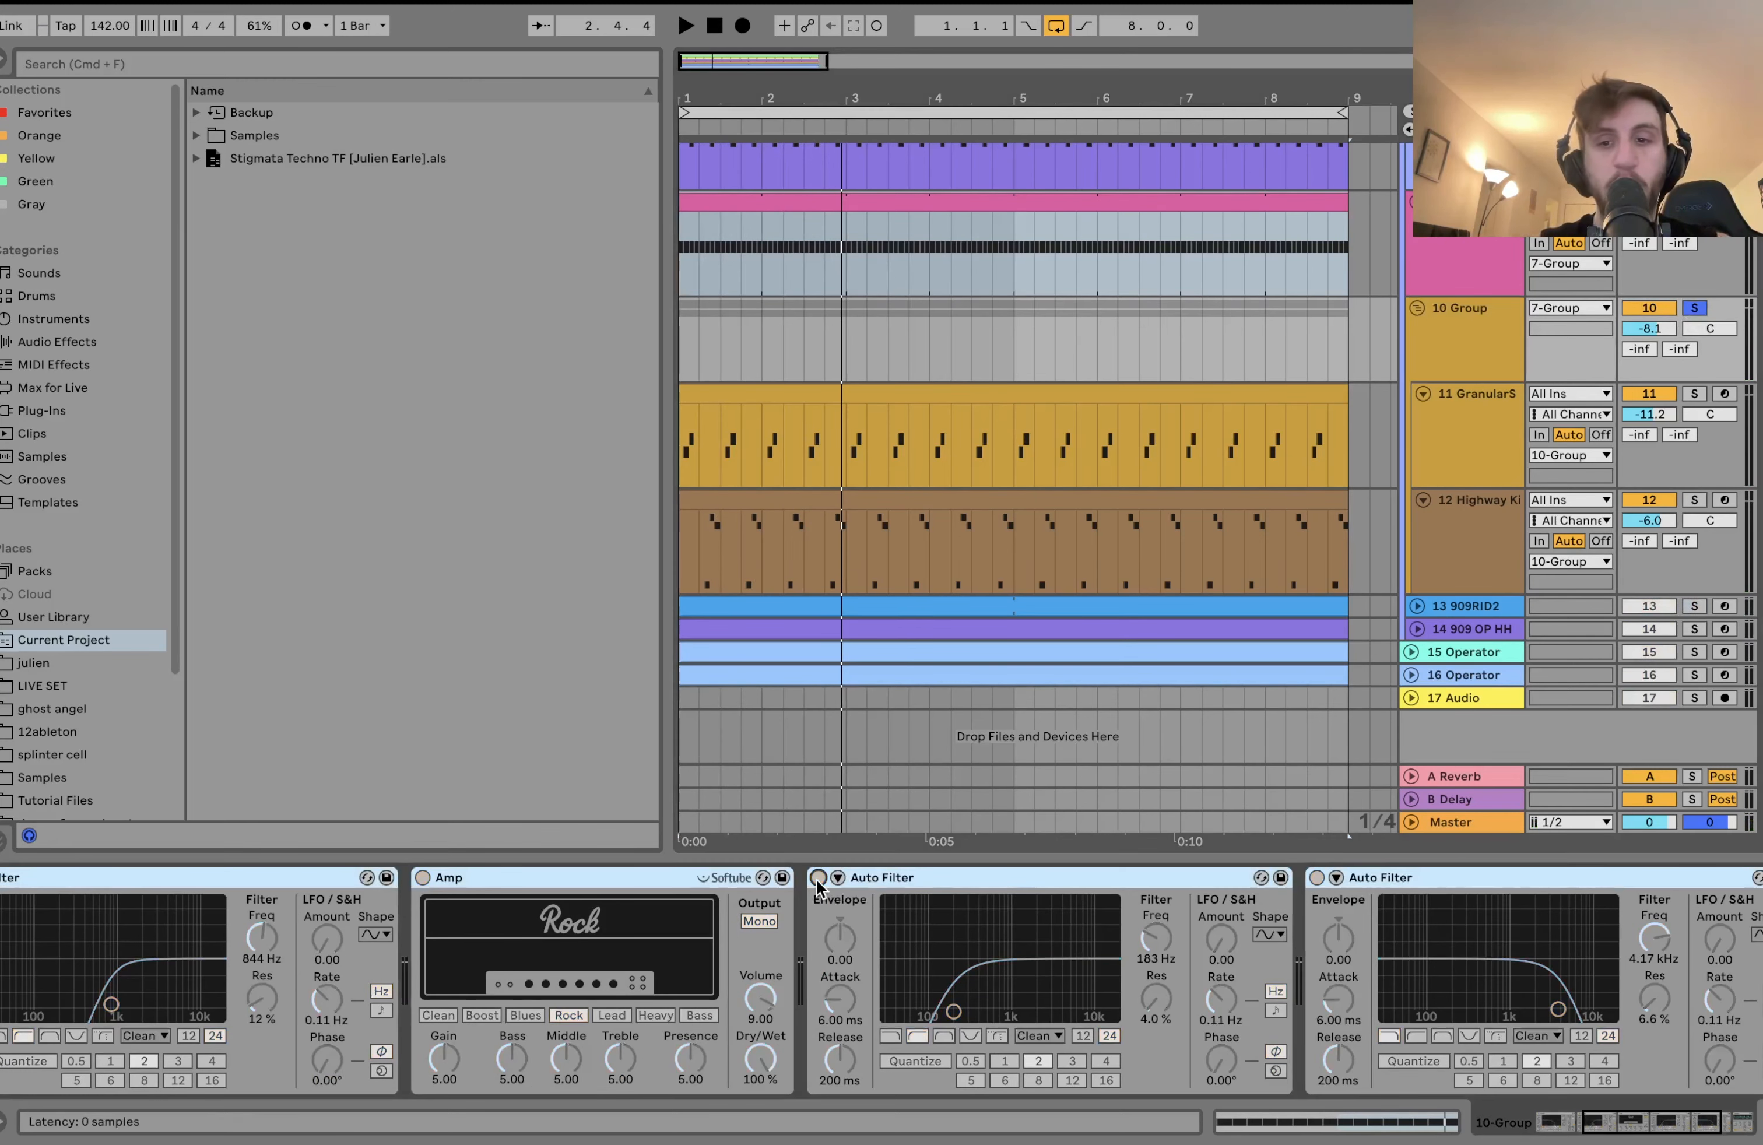
scroll(817, 878, left, 2)
key(space)
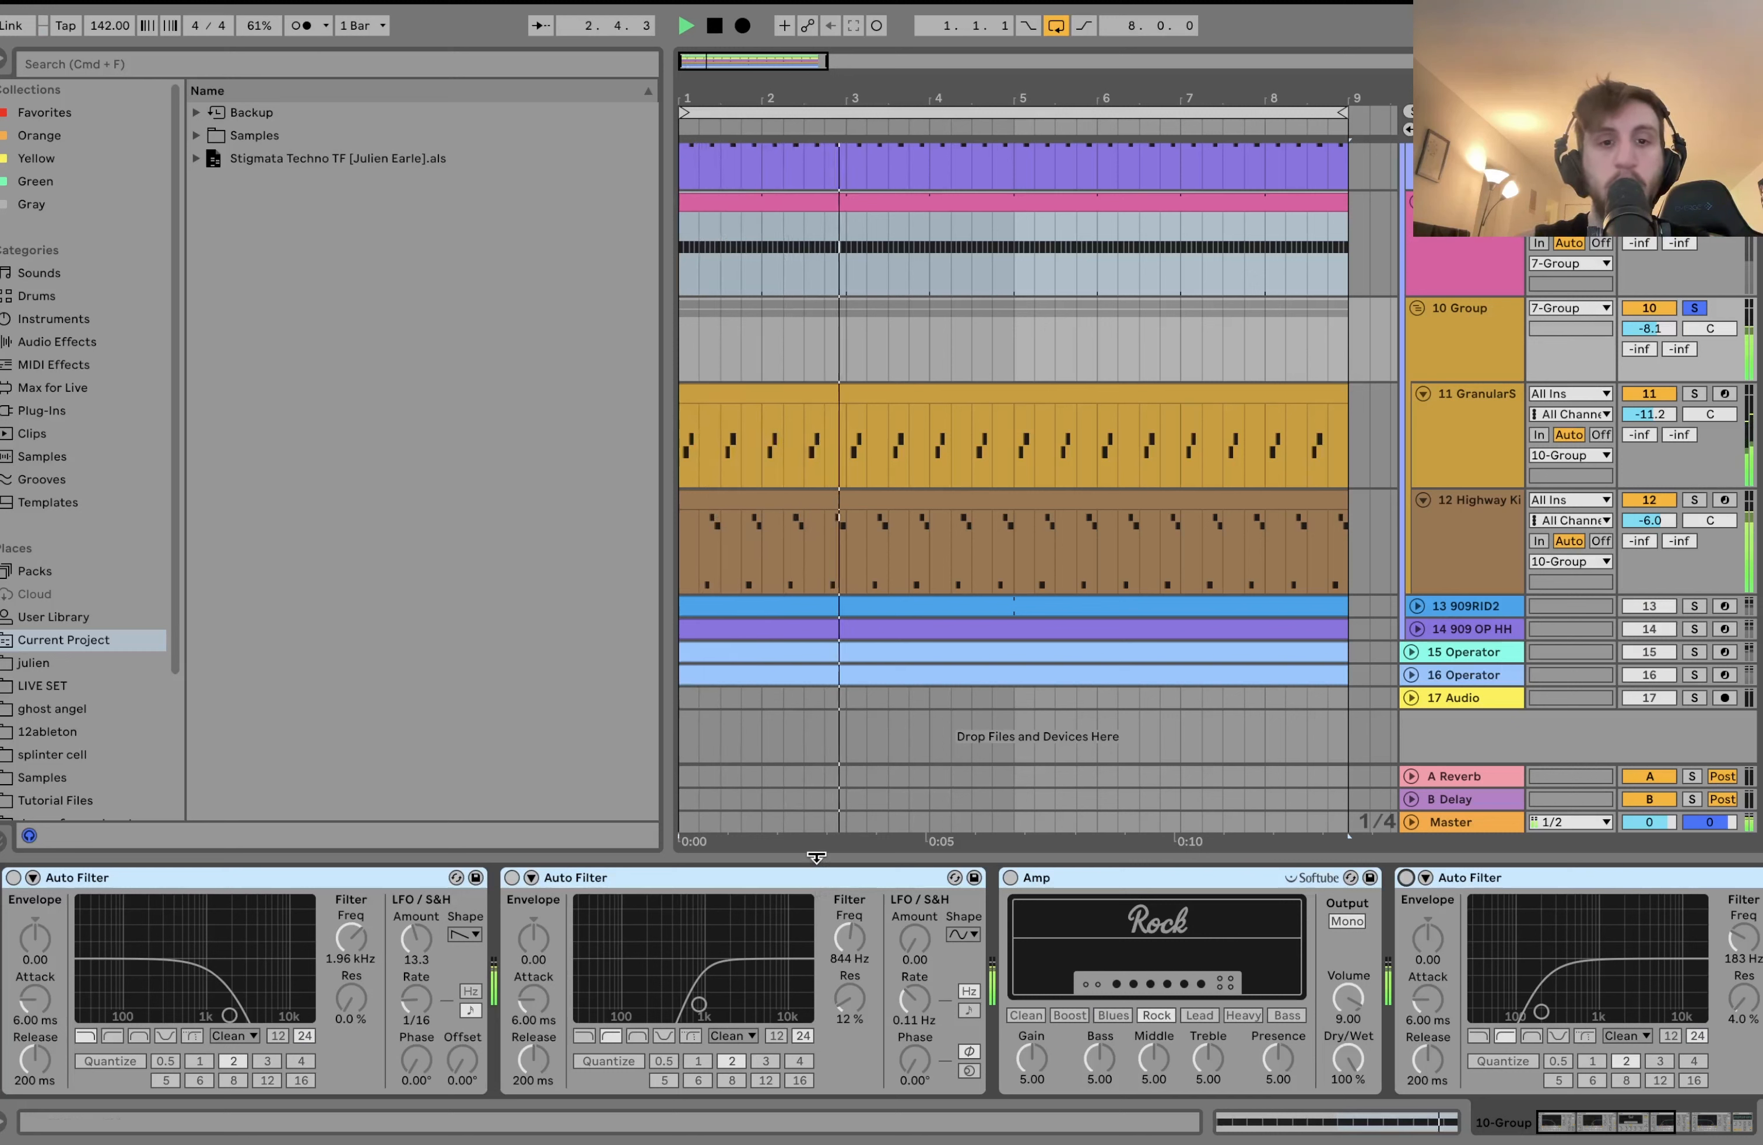
key(space)
Re-enable the first Auto Filter on 10 Group and play the loop while examining its LFO settings.
click(399, 882)
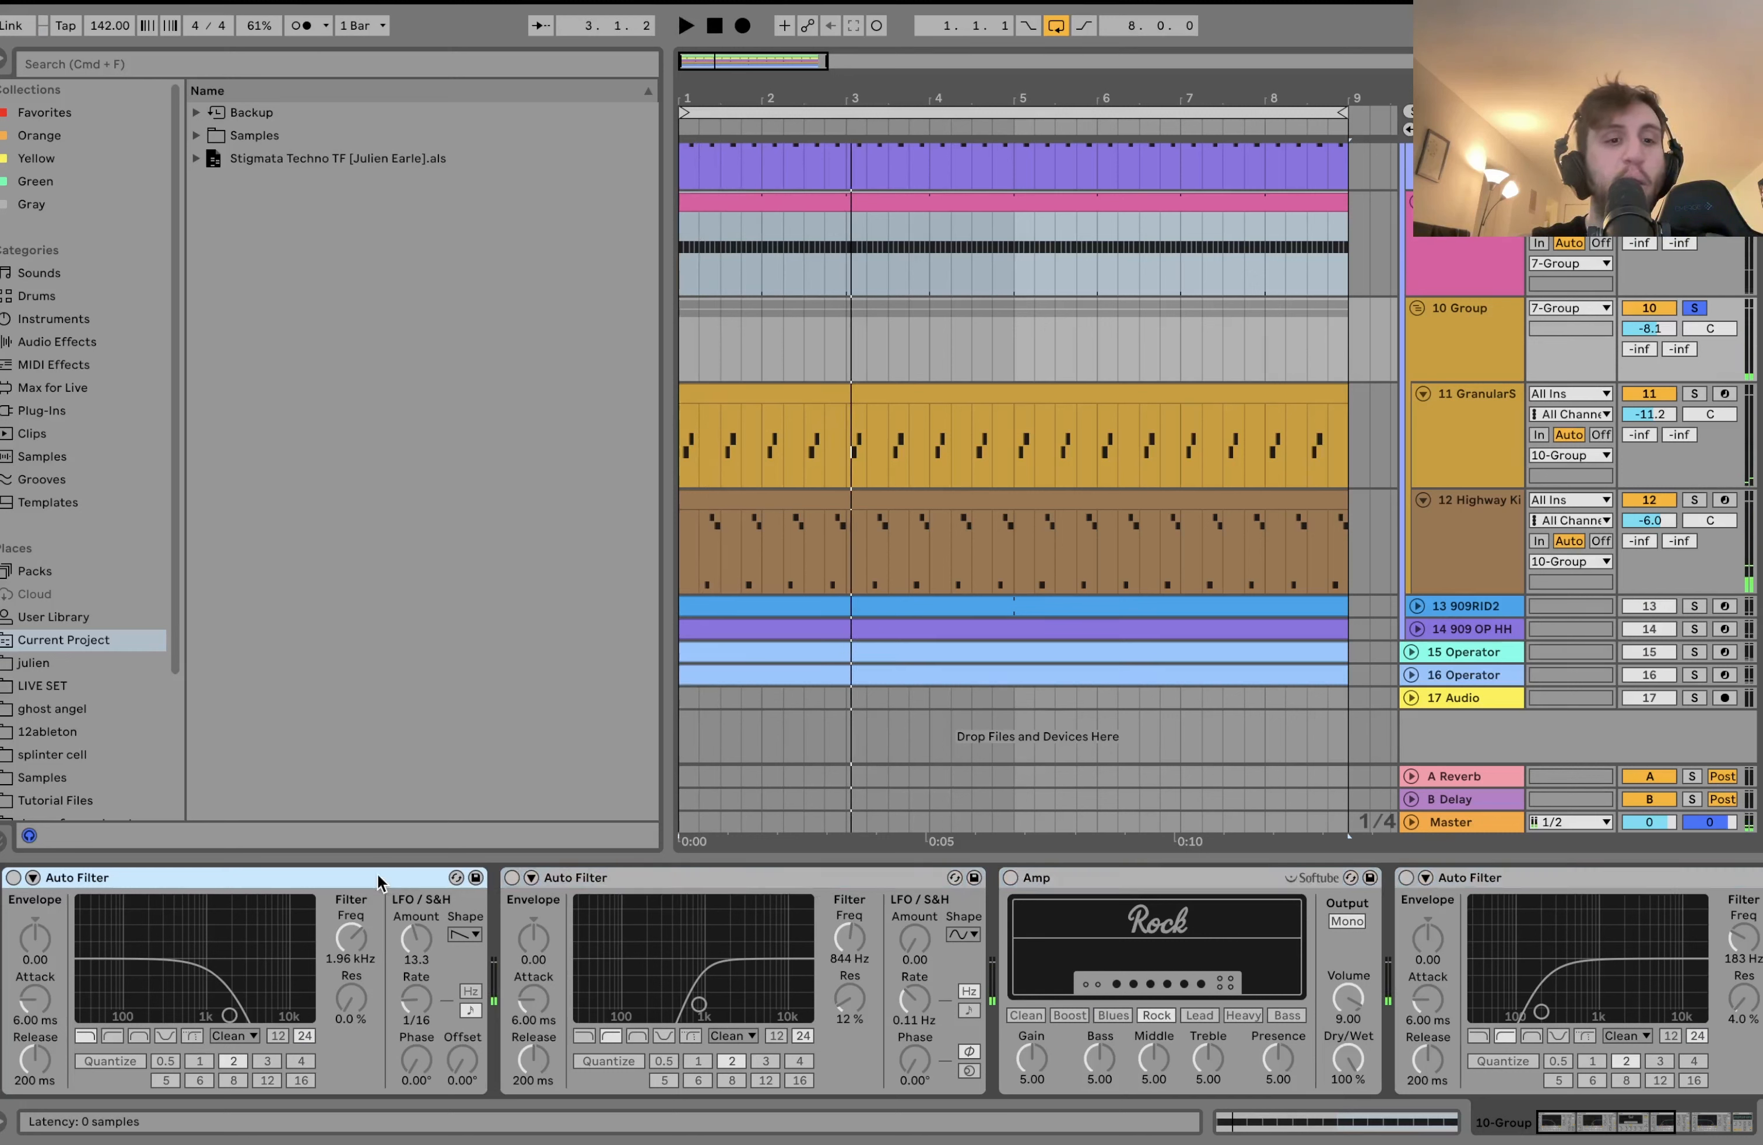
click(14, 877)
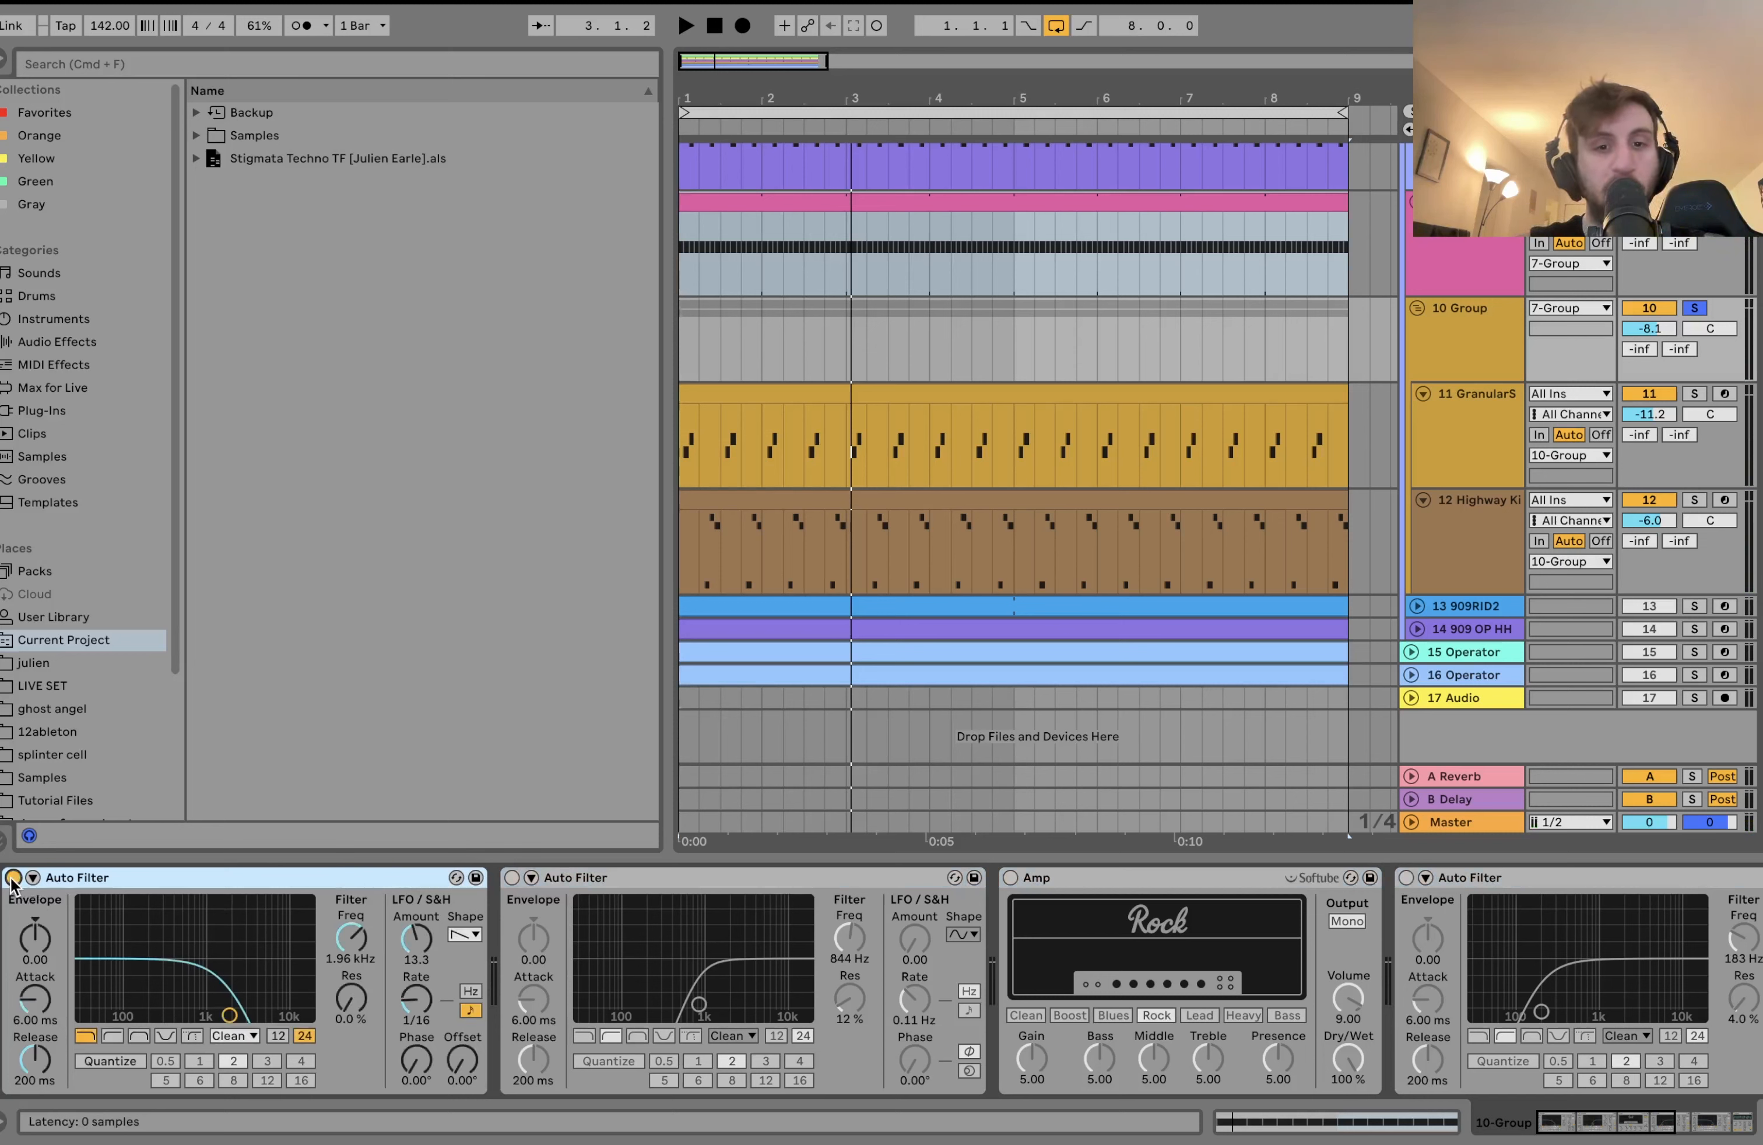
key(space)
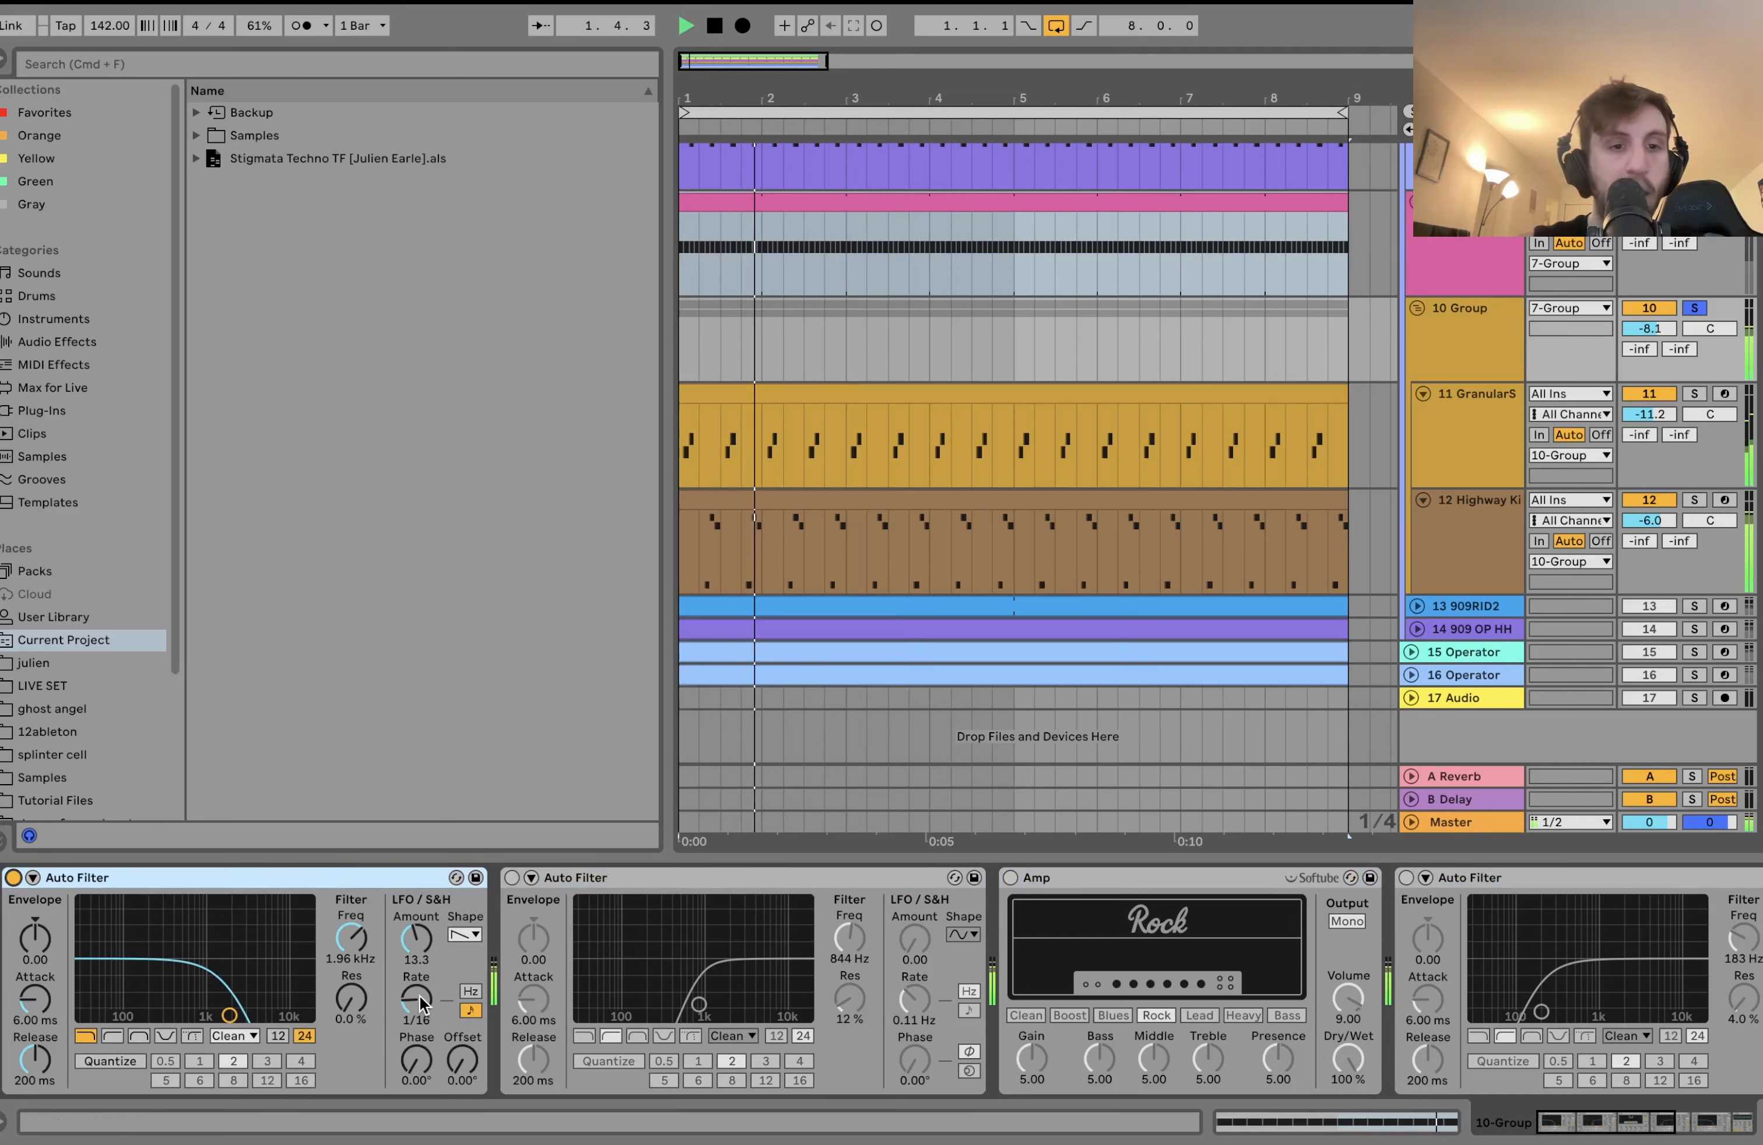
key(space)
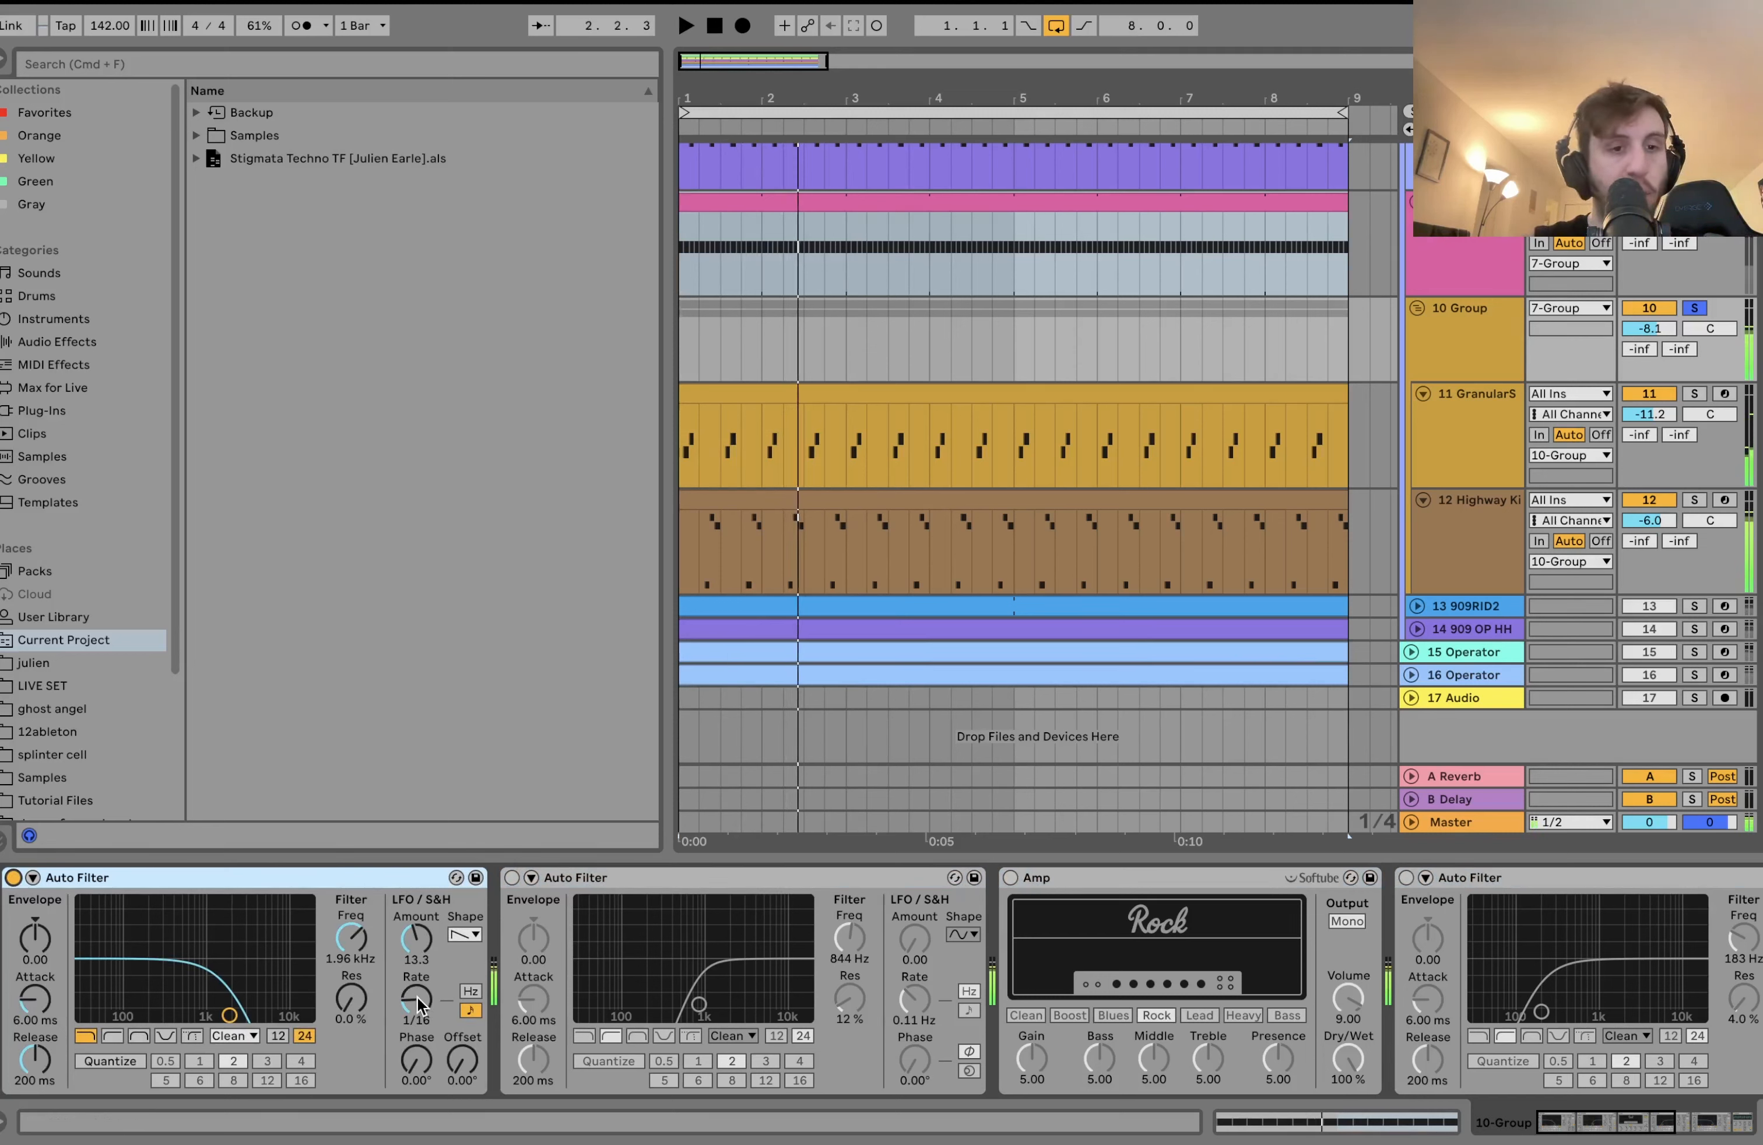
click(463, 937)
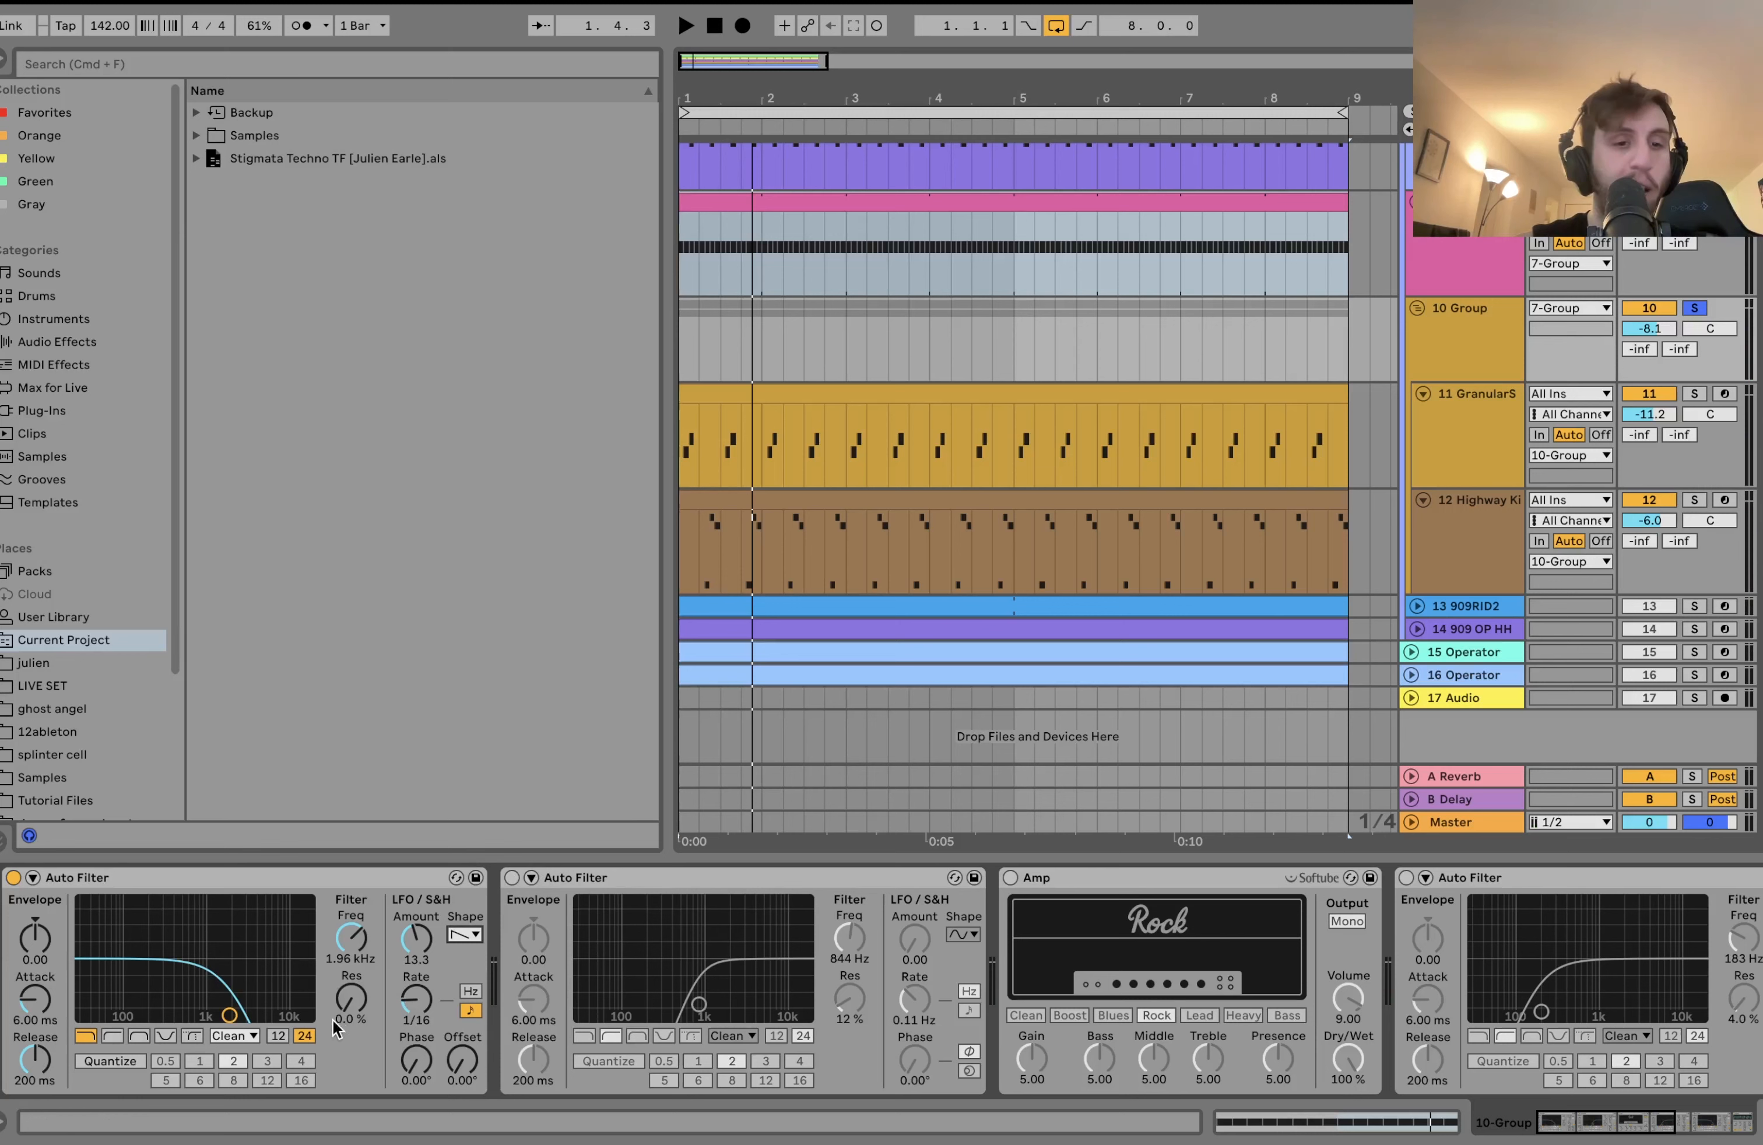
Re-enable the 844 Hz high-pass Auto Filter and the Rock Amp on 10 Group and audition the result.
click(512, 878)
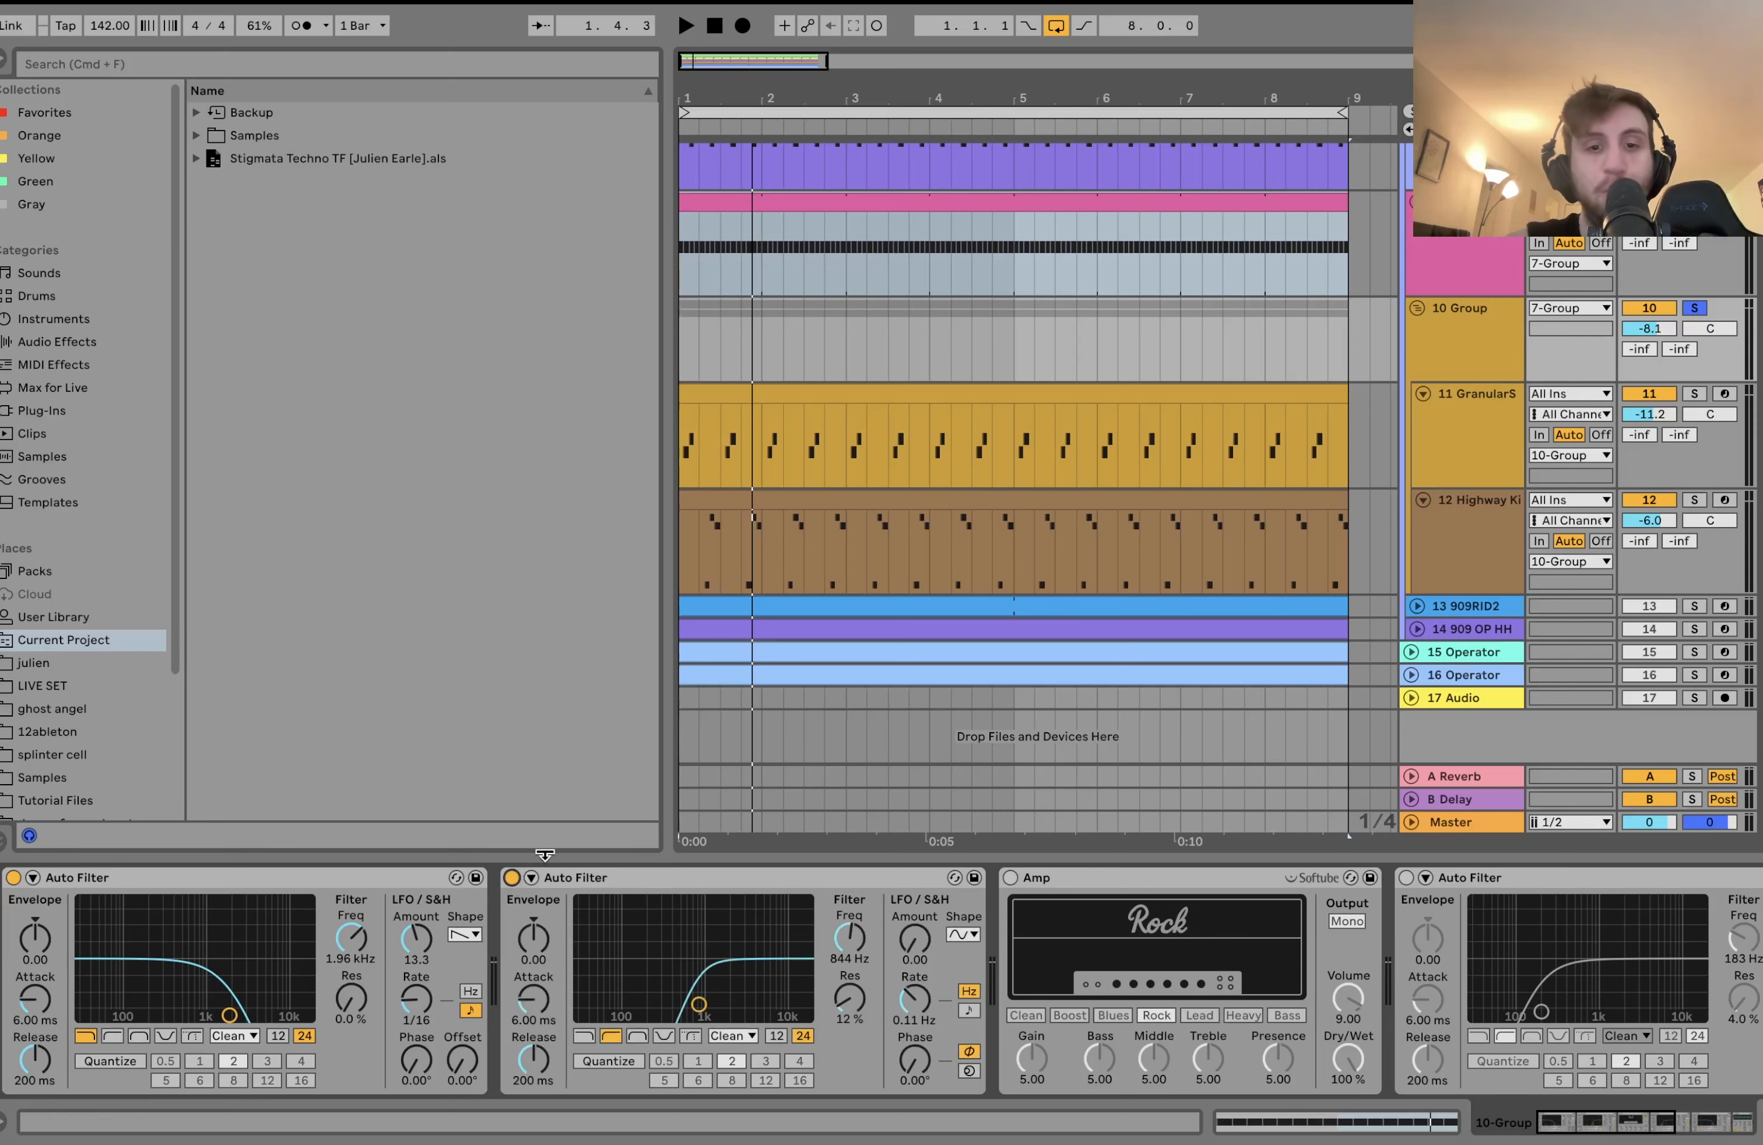
key(space)
click(1010, 878)
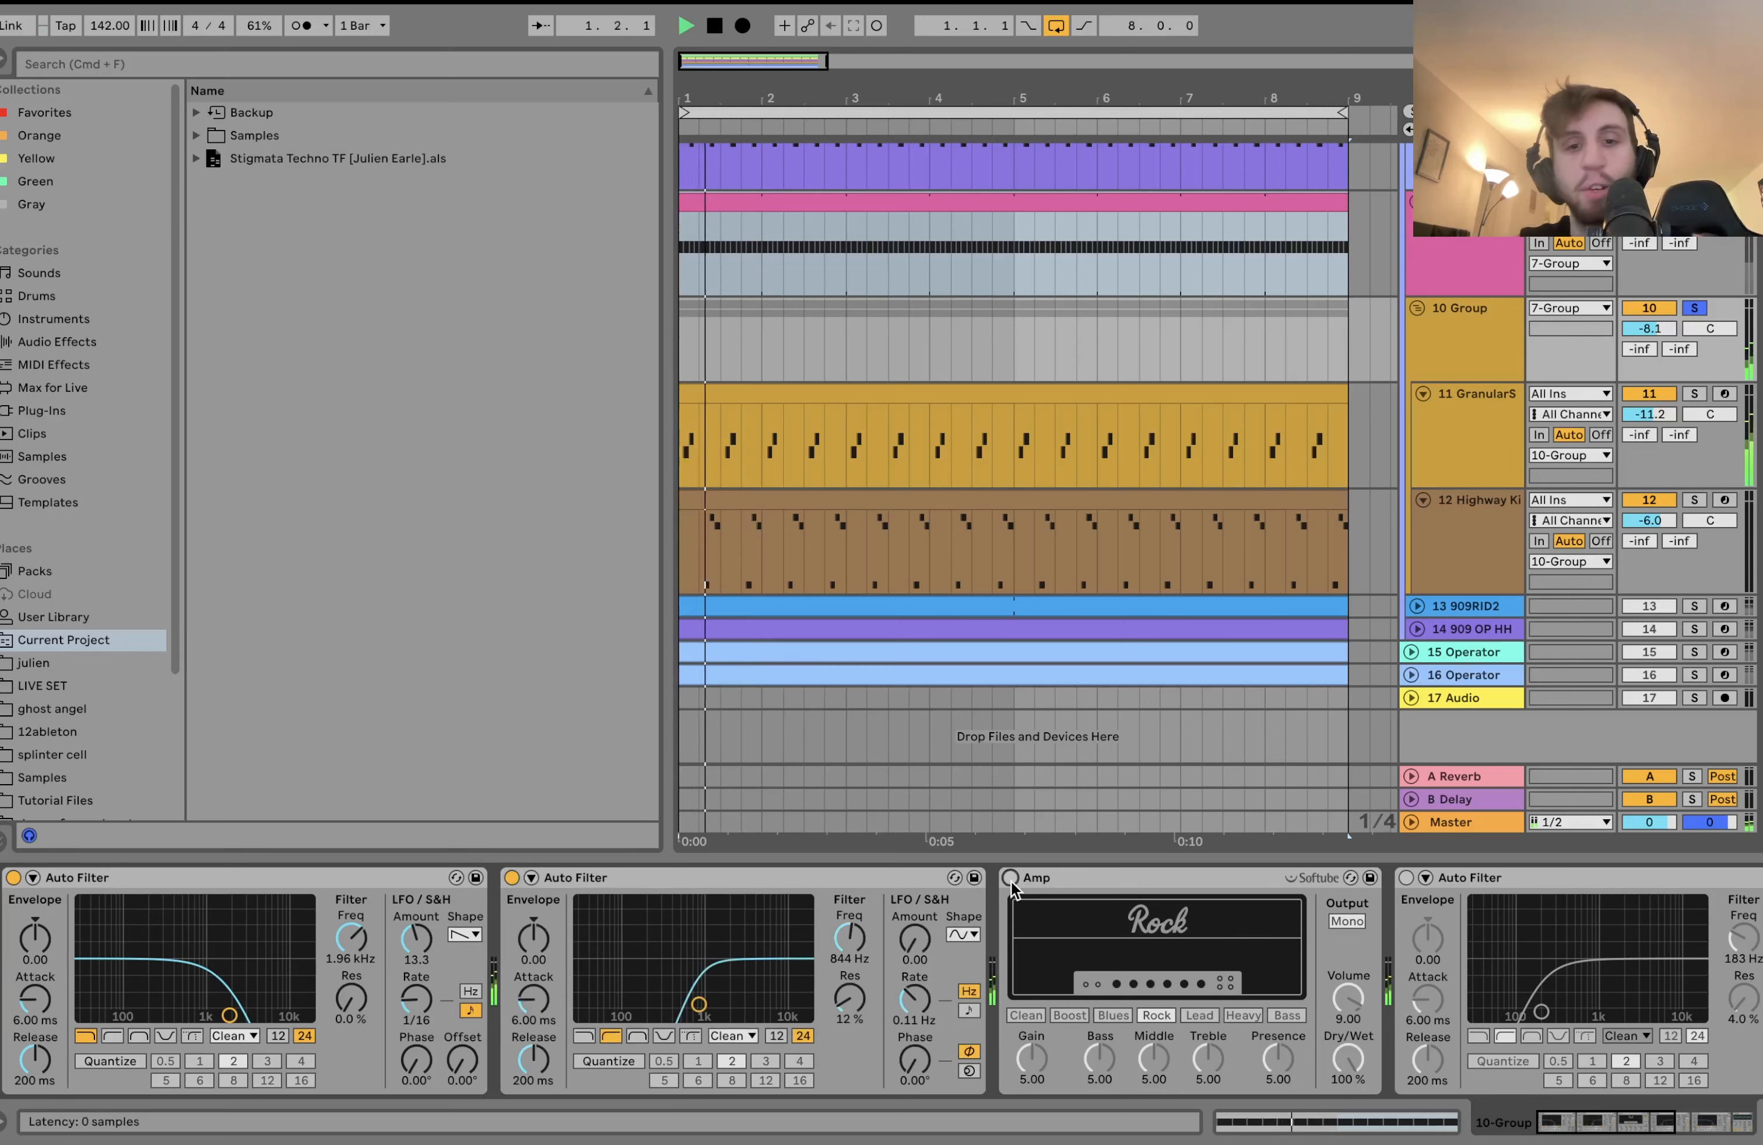
scroll(1012, 885, right, 5)
scroll(1012, 885, right, 3)
key(space)
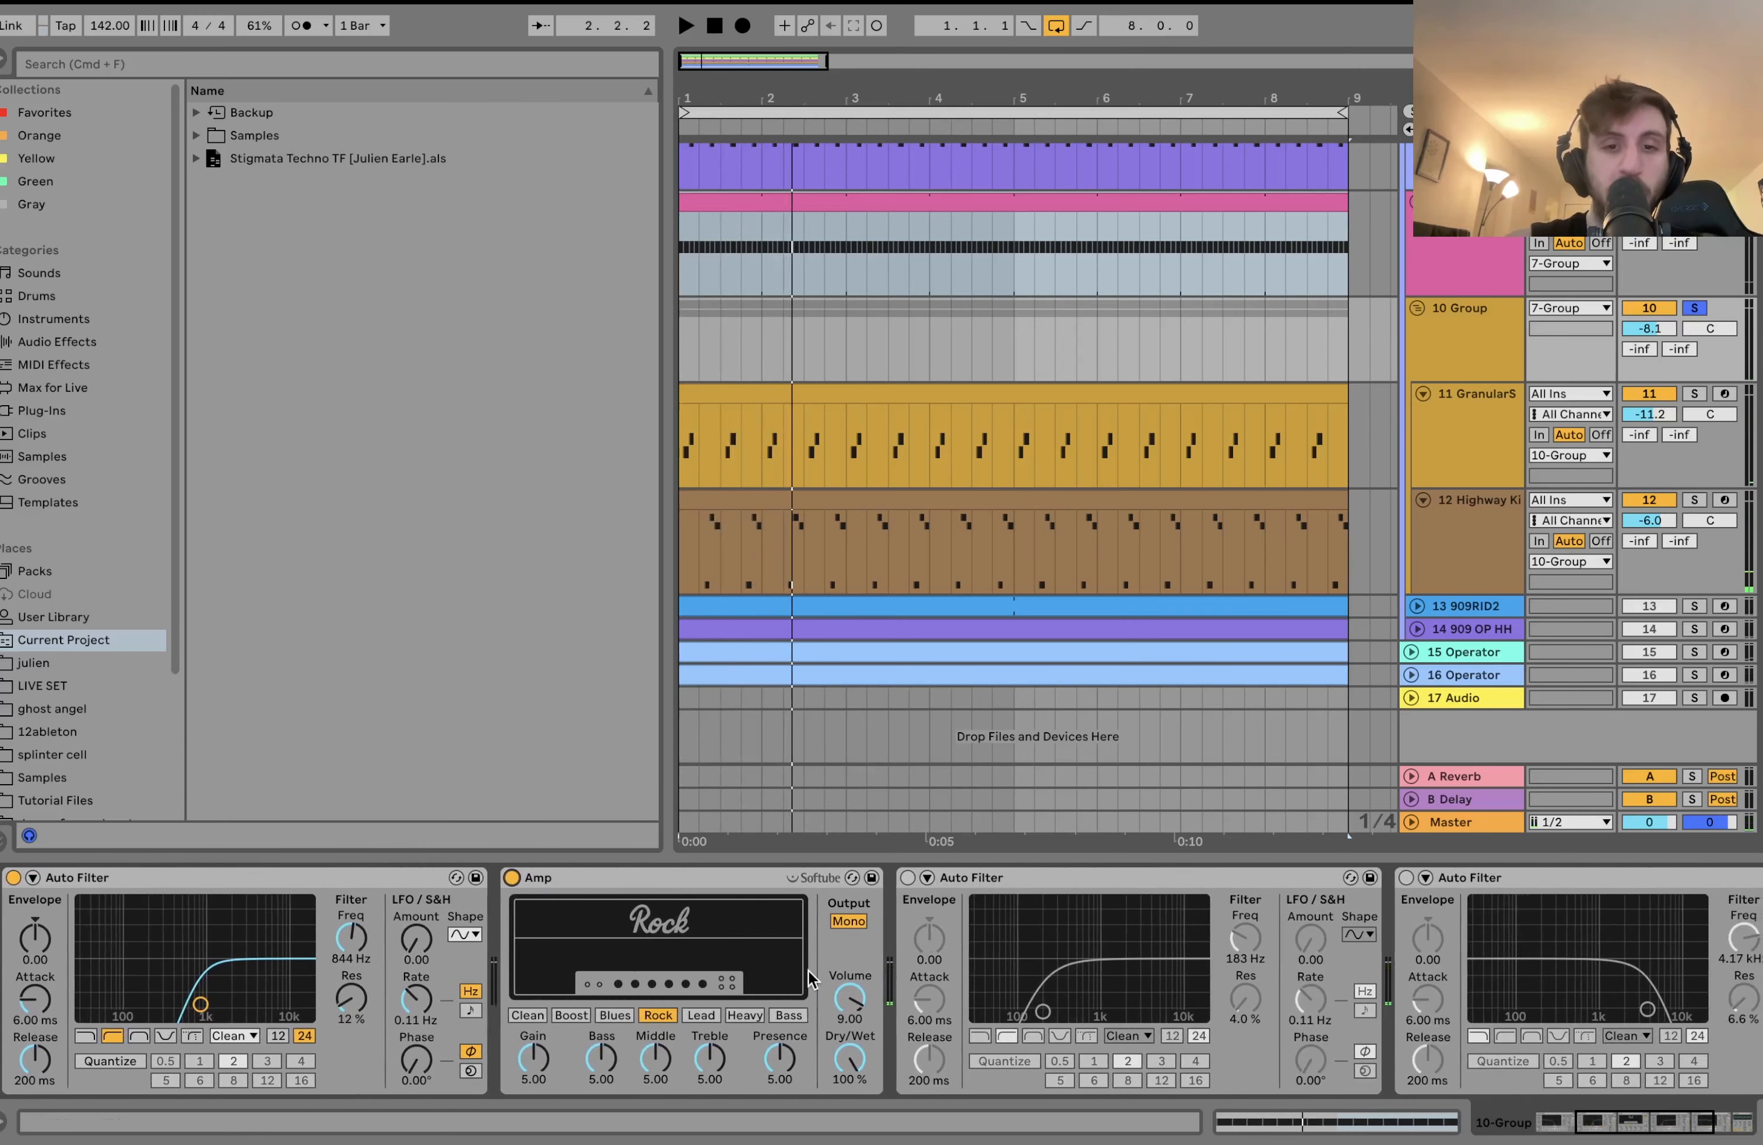
Re-enable the 183 Hz high-pass and 4.17 kHz low-pass Auto Filters after the Amp and audition 10 Group.
scroll(812, 980, right, 10)
click(532, 878)
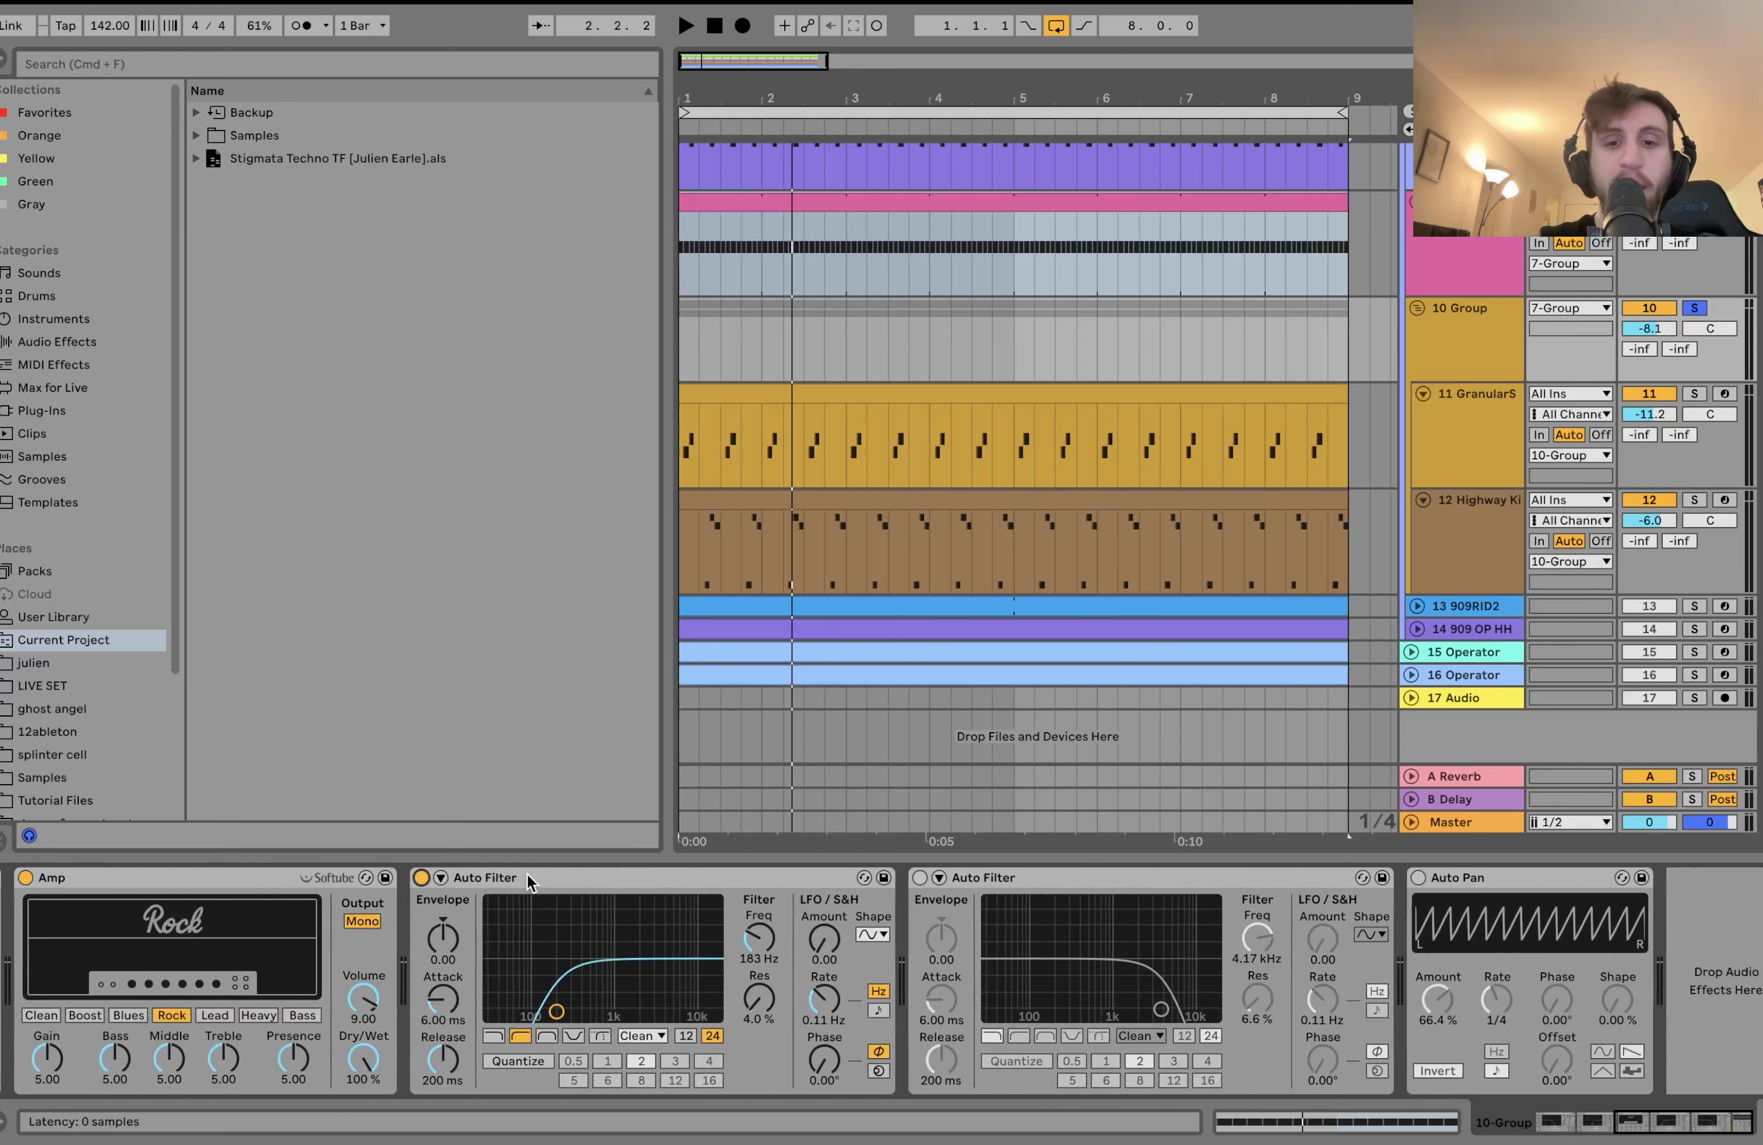
scroll(533, 881, right, 3)
key(space)
click(1032, 878)
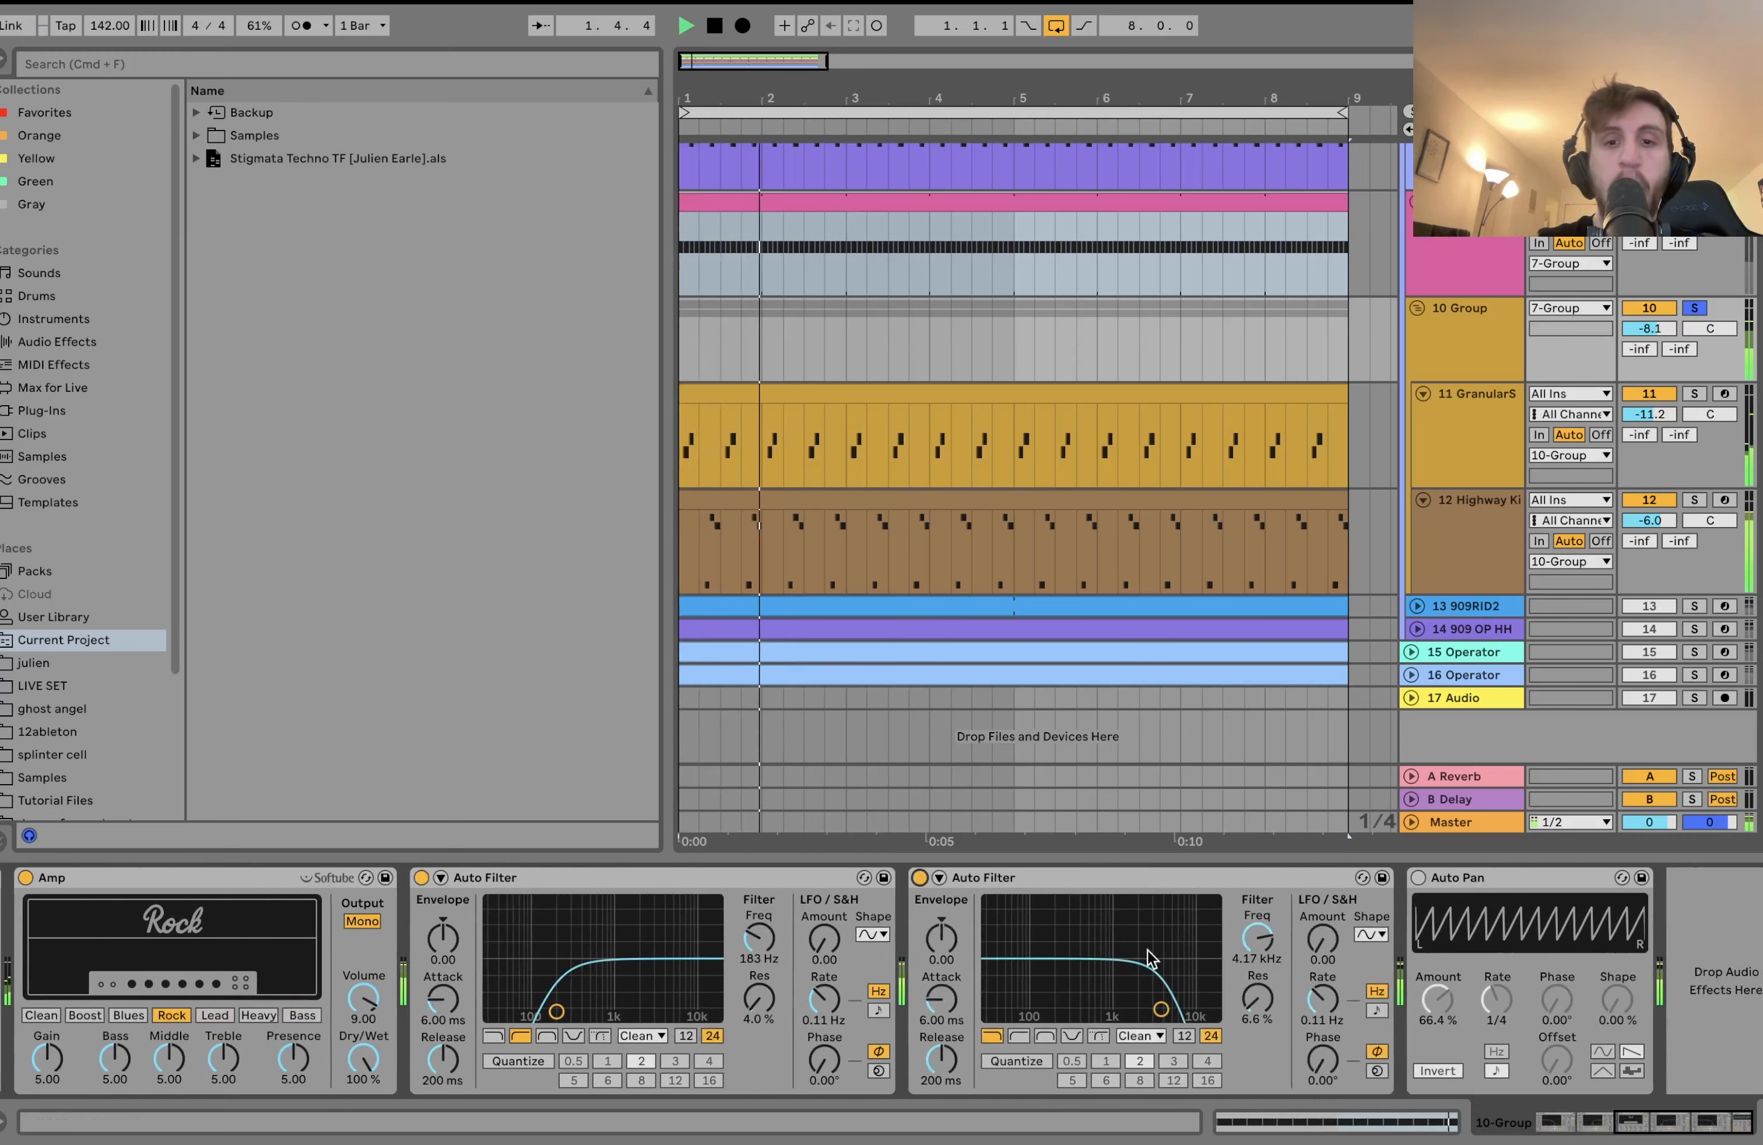
key(space)
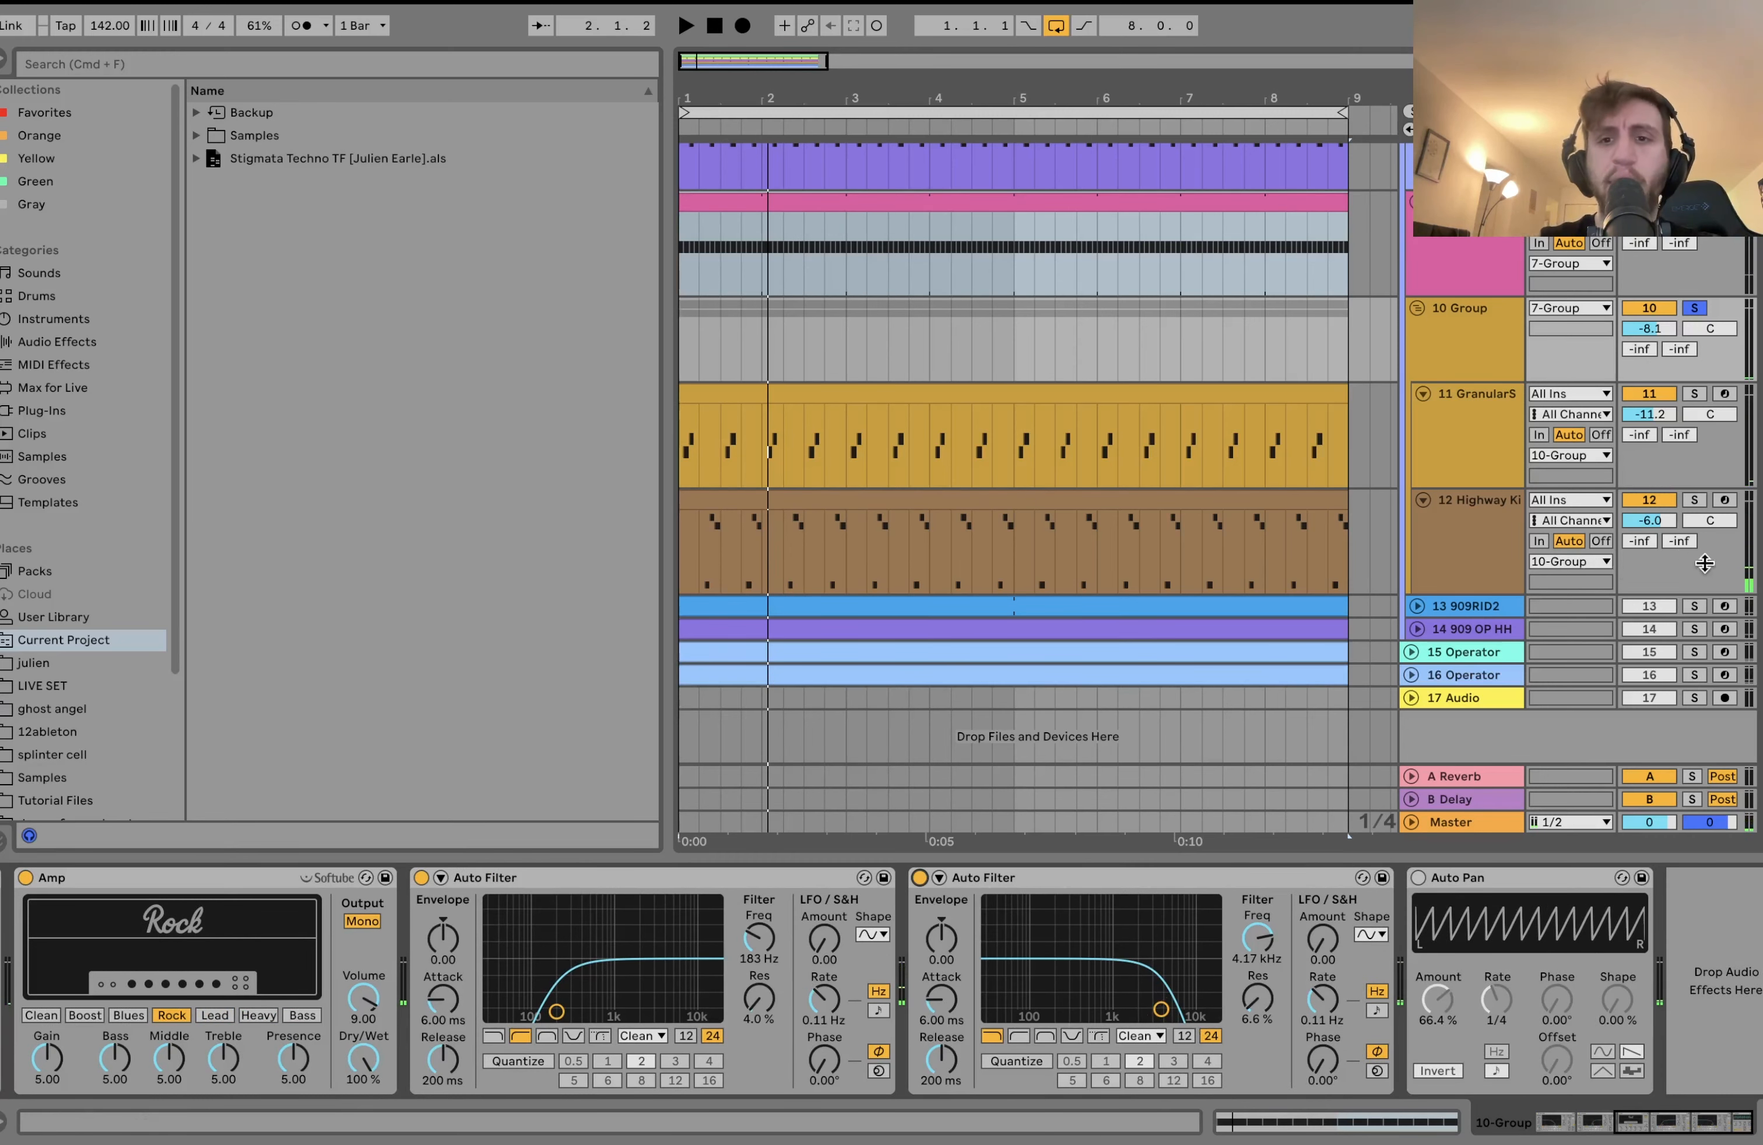
Solo the 909RID2 and 909 OP HH tracks together, play them and display the 909 OP HH sample device.
click(1697, 610)
scroll(1699, 611, up, 5)
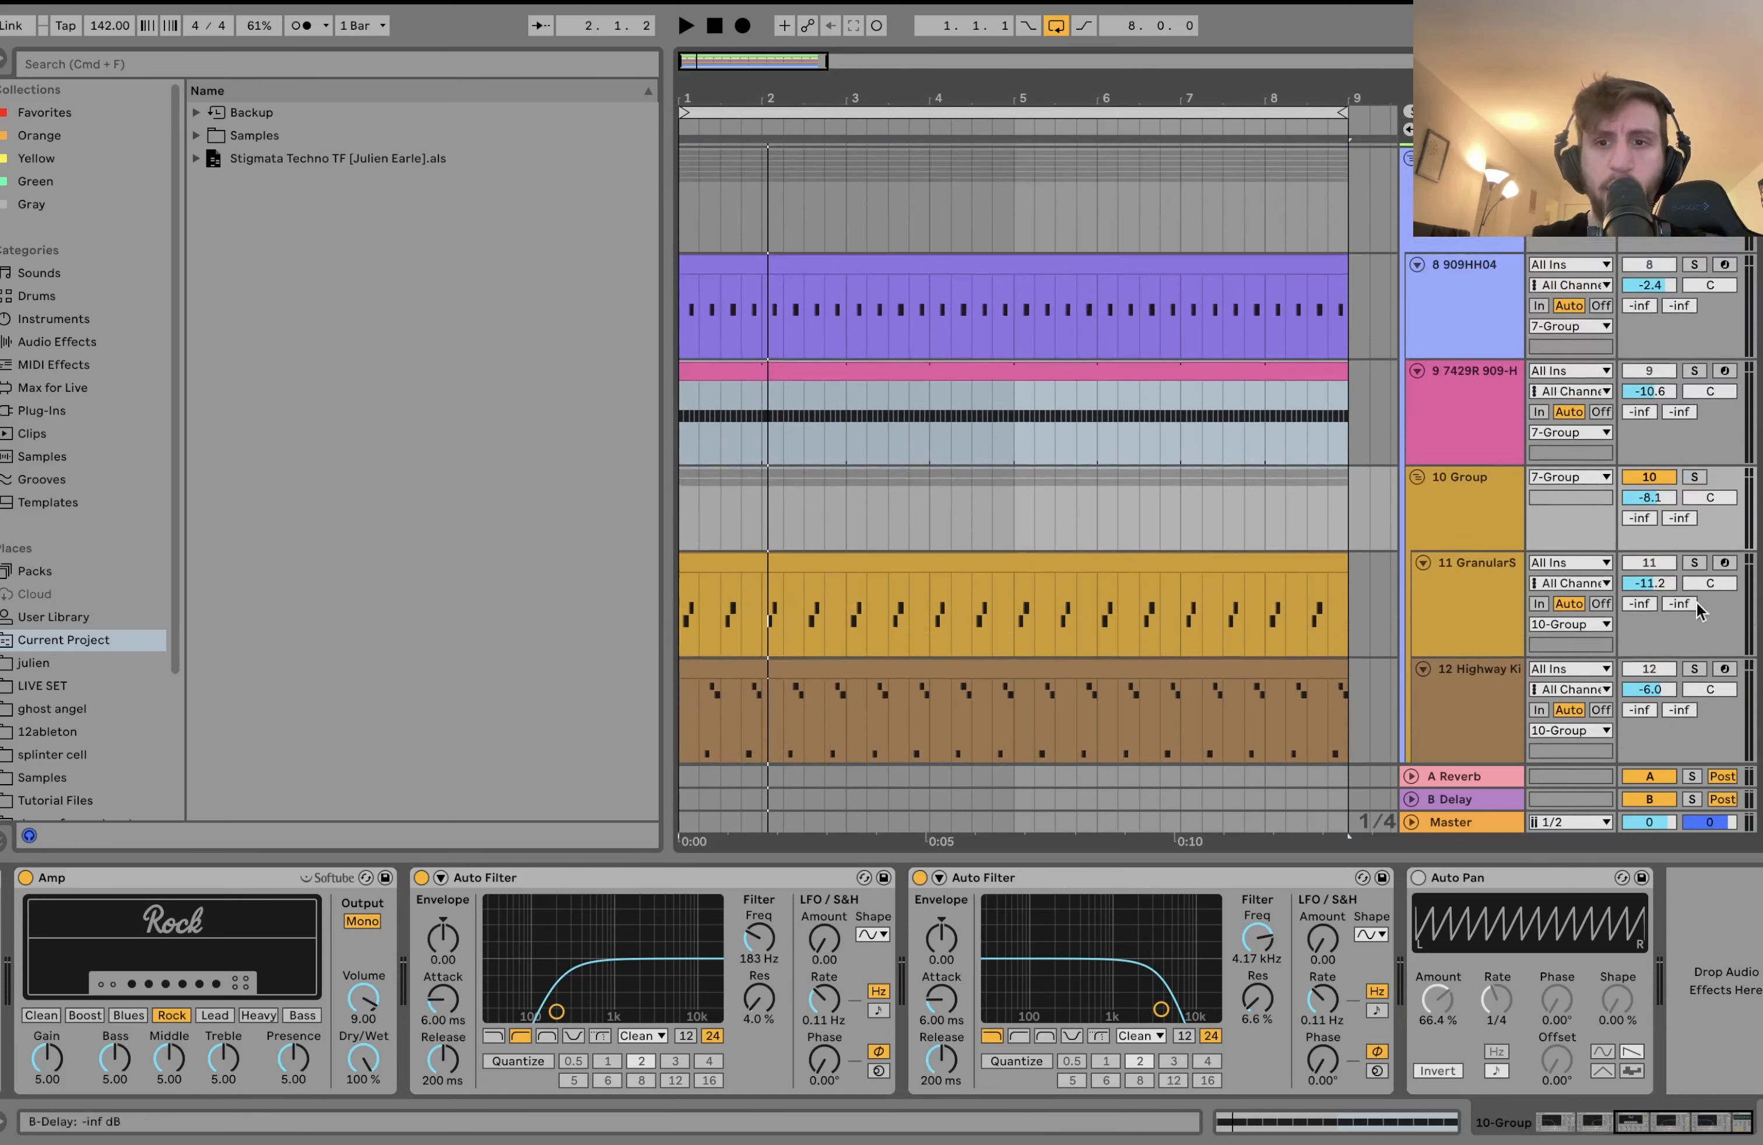
scroll(1699, 610, down, 5)
click(1695, 628)
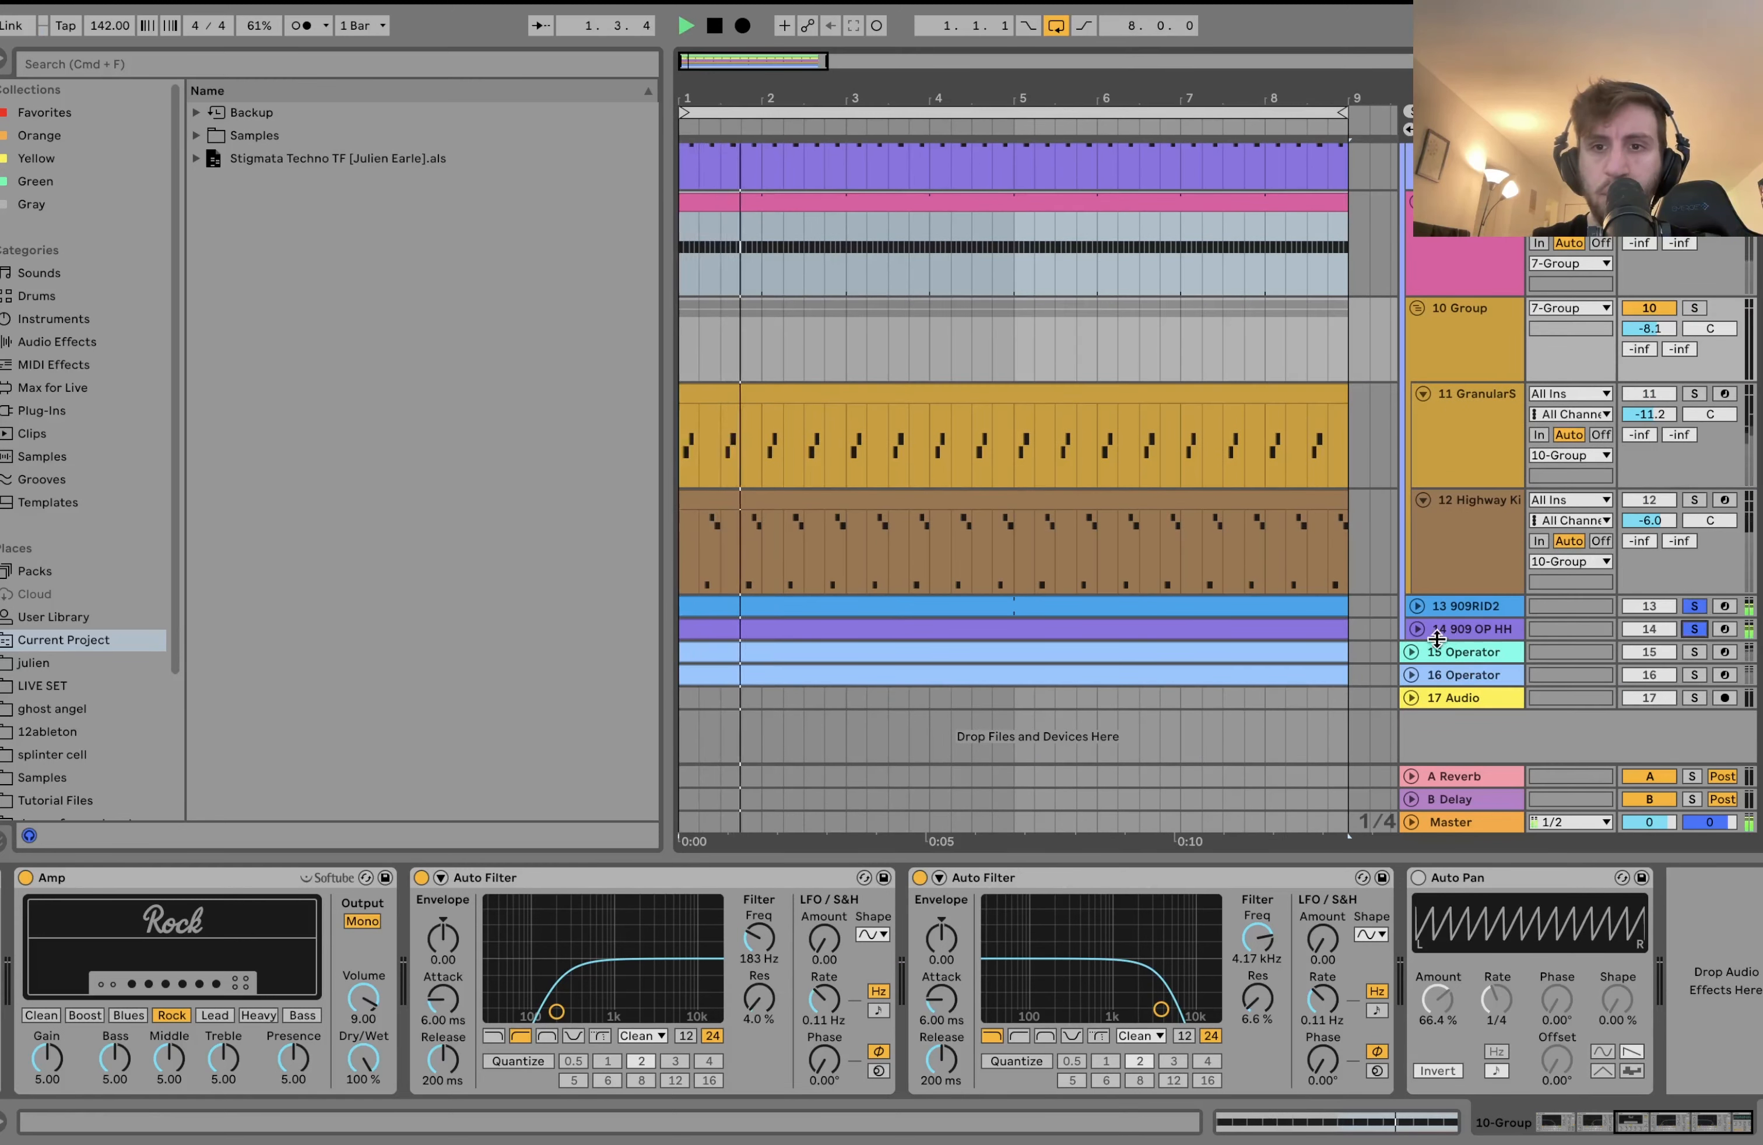
click(1417, 629)
click(1479, 636)
key(space)
scroll(1208, 633, up, 3)
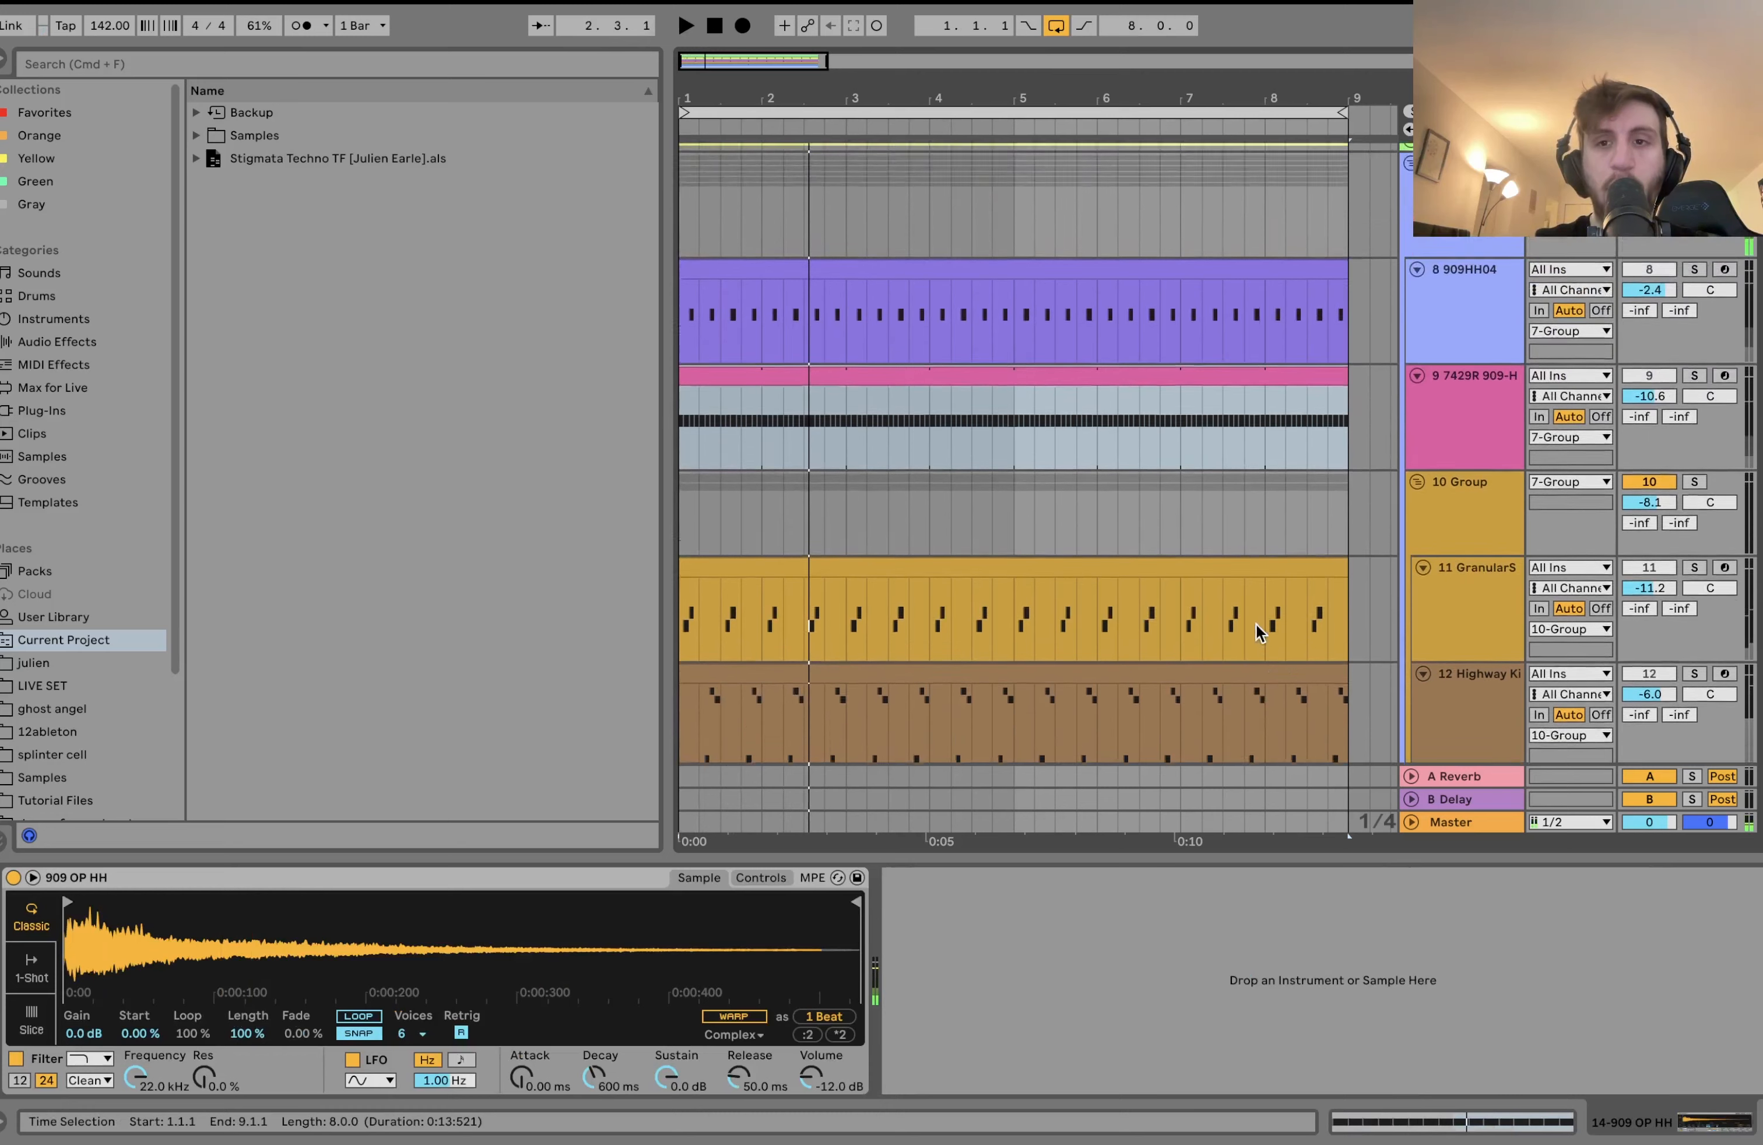
Solo 10 Group and switch its Auto Pan back on during playback to hear the effect.
click(1696, 496)
key(space)
click(1484, 523)
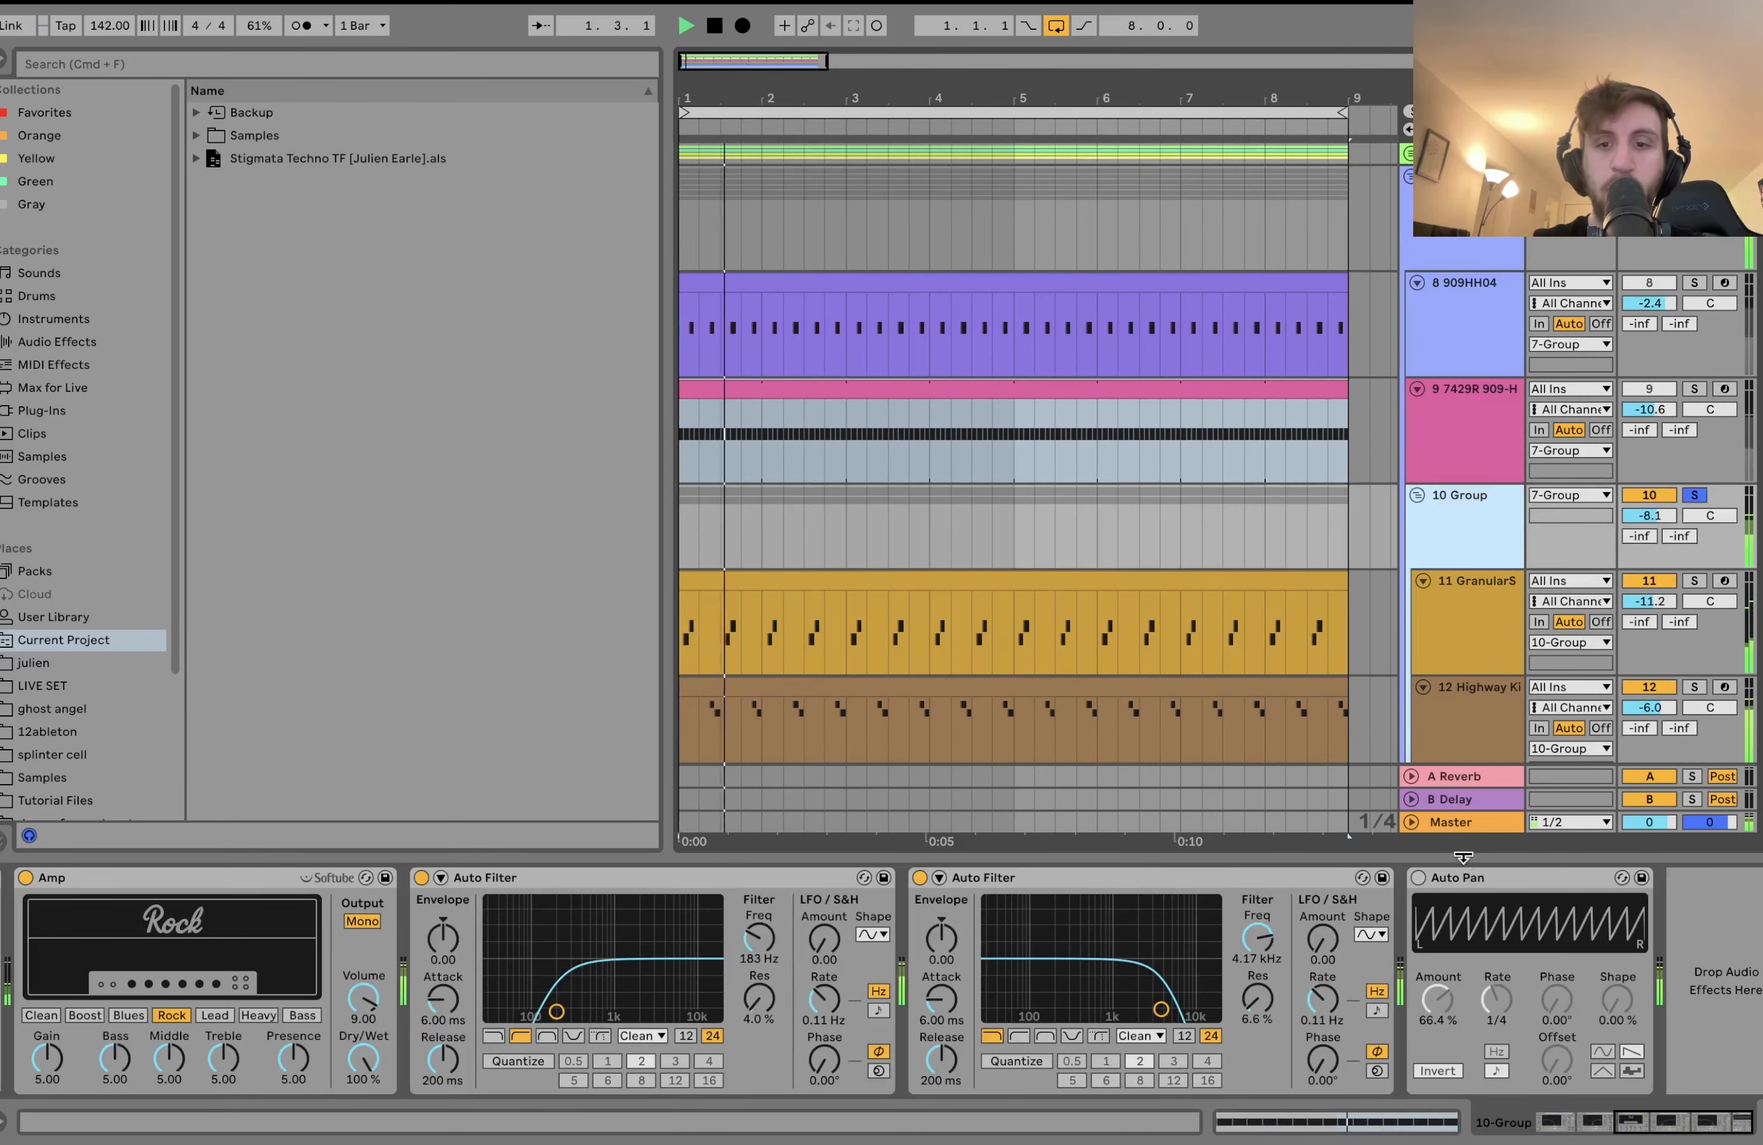
click(1418, 878)
key(space)
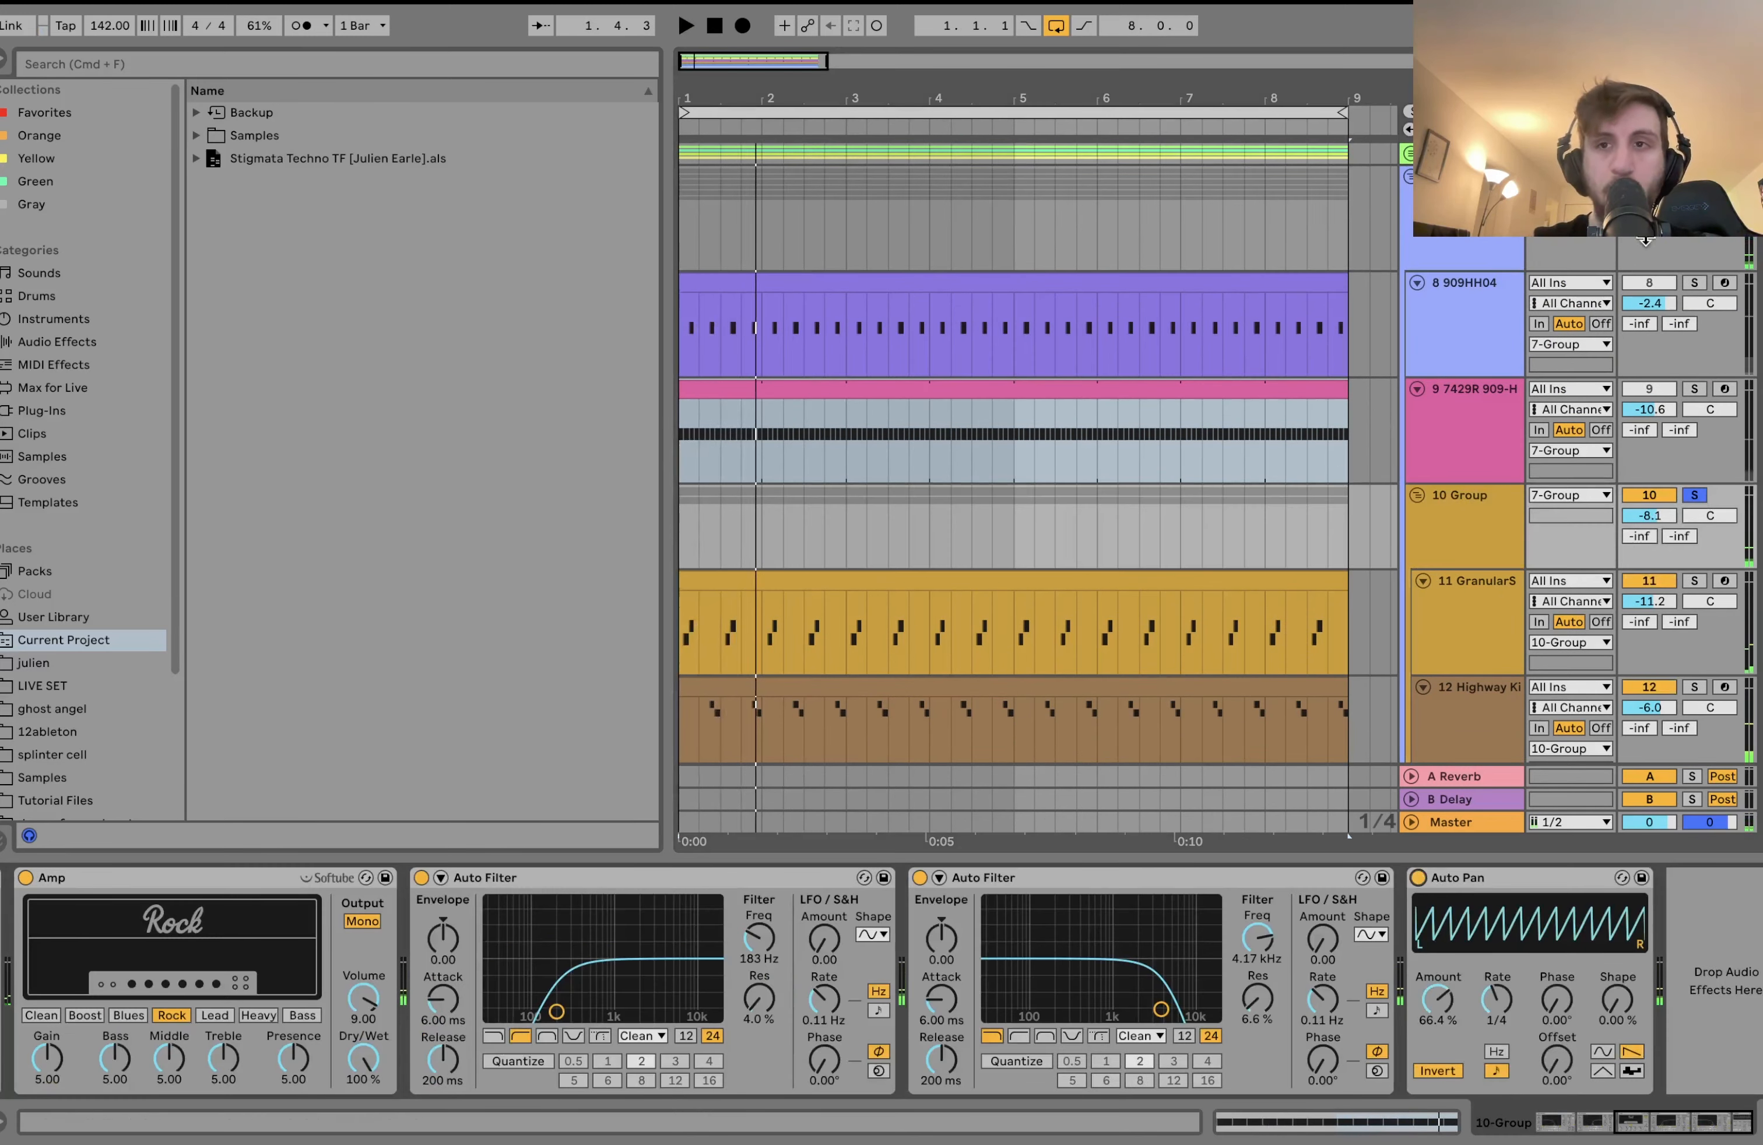
Play the full 7 Group, fold its tracks and display its Drum Buss.
click(1694, 176)
key(space)
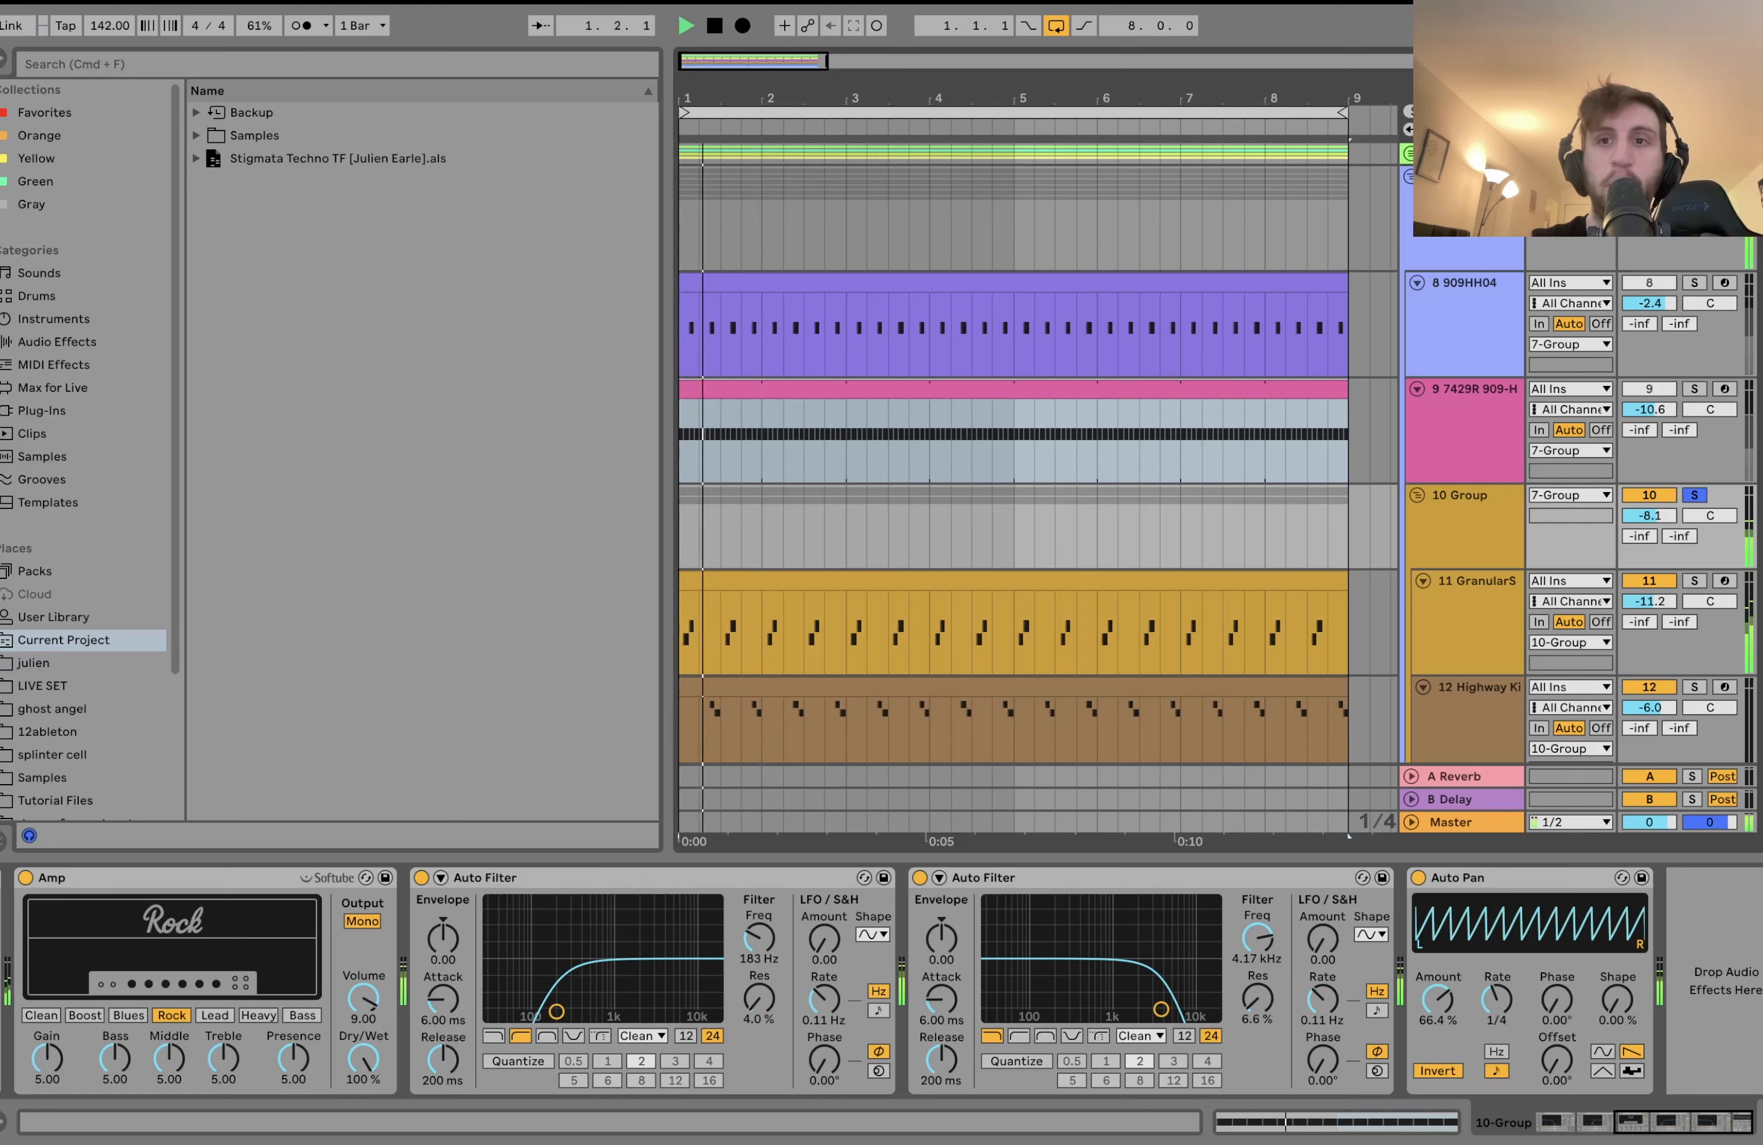
click(1409, 178)
key(space)
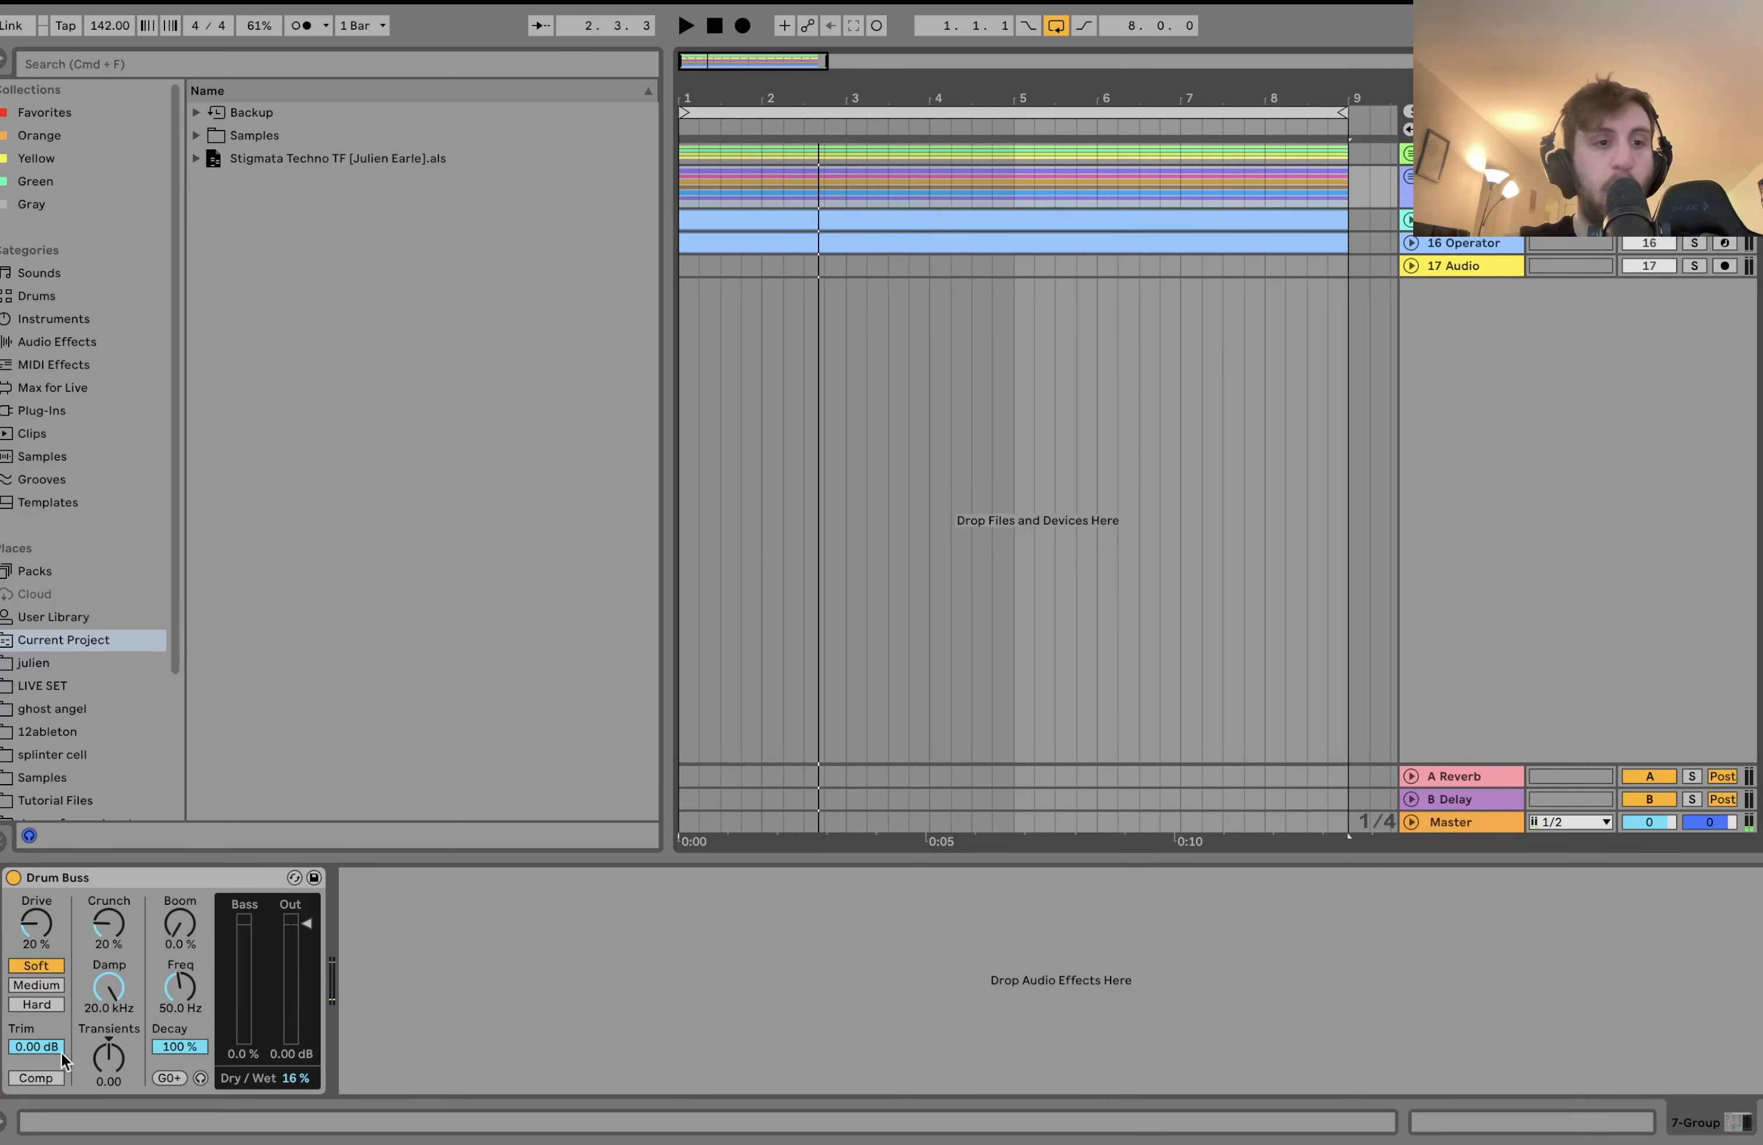
Compare 7 Group with Drum Buss bypassed and re-enabled during playback.
click(13, 878)
key(space)
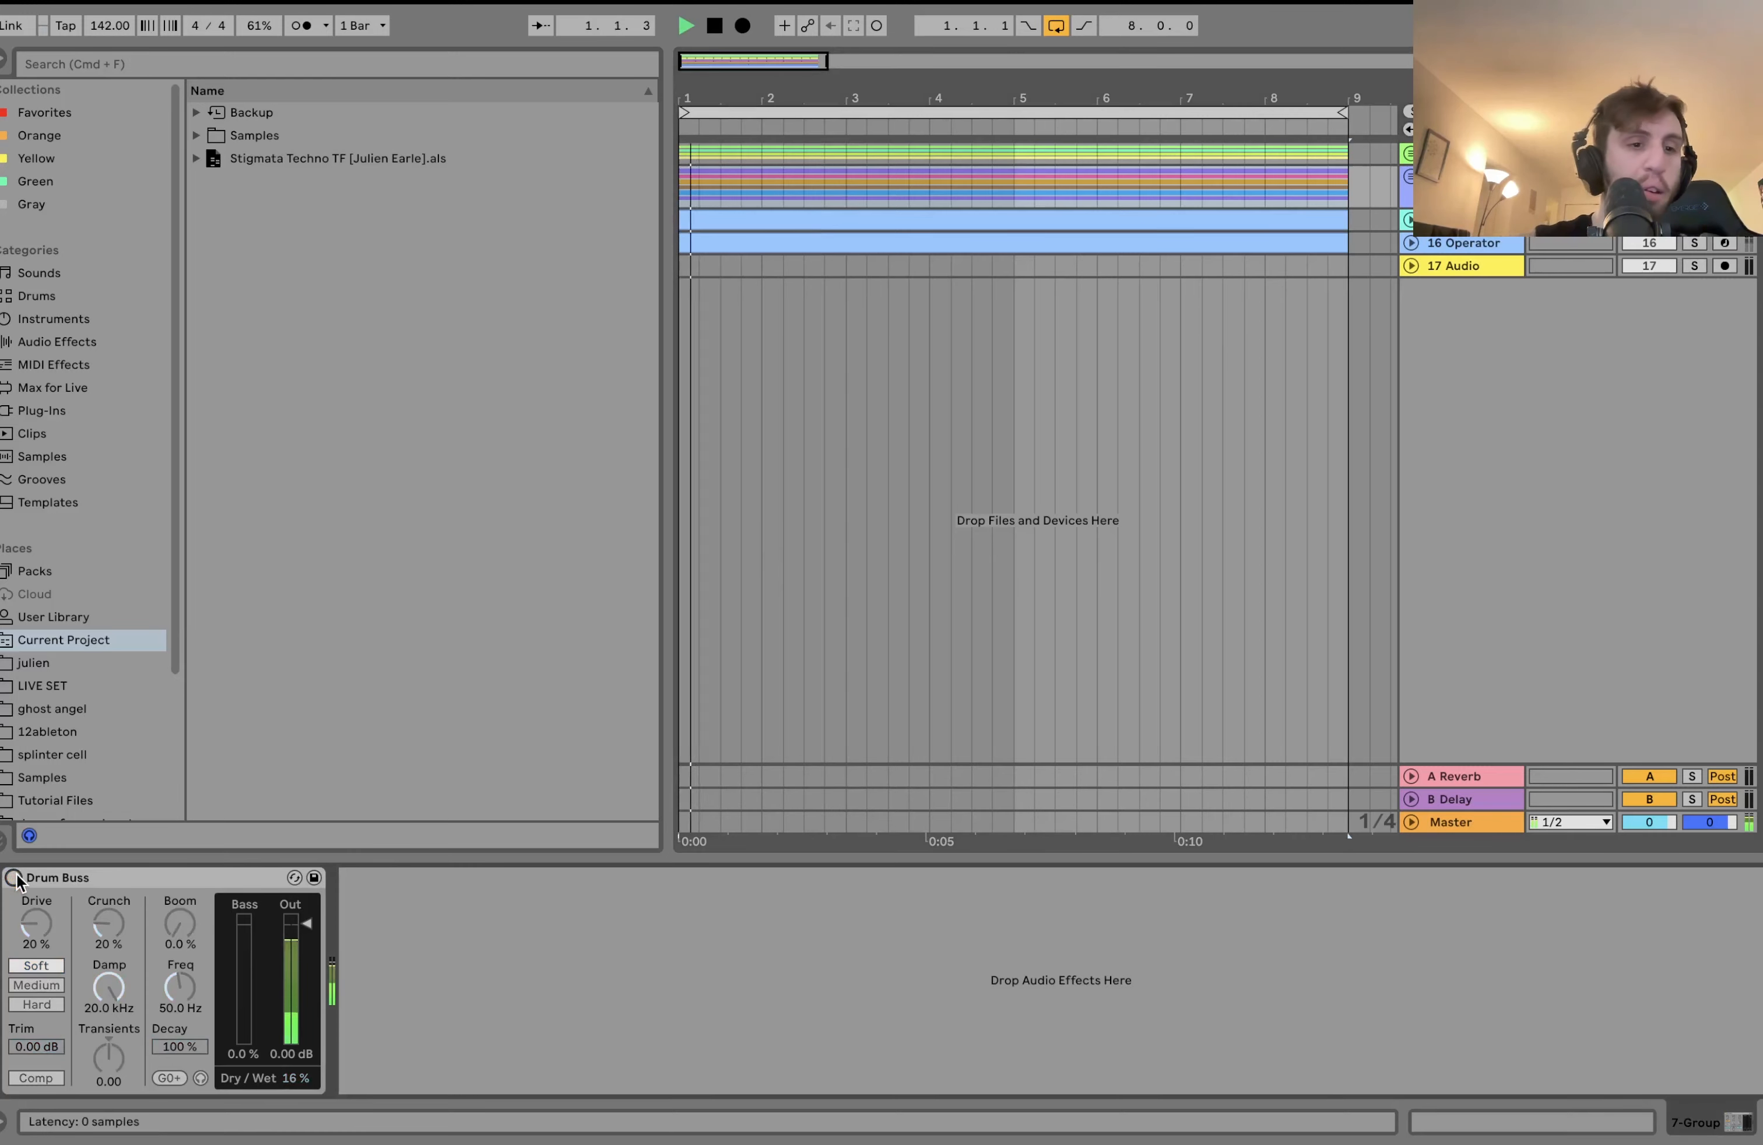
click(14, 878)
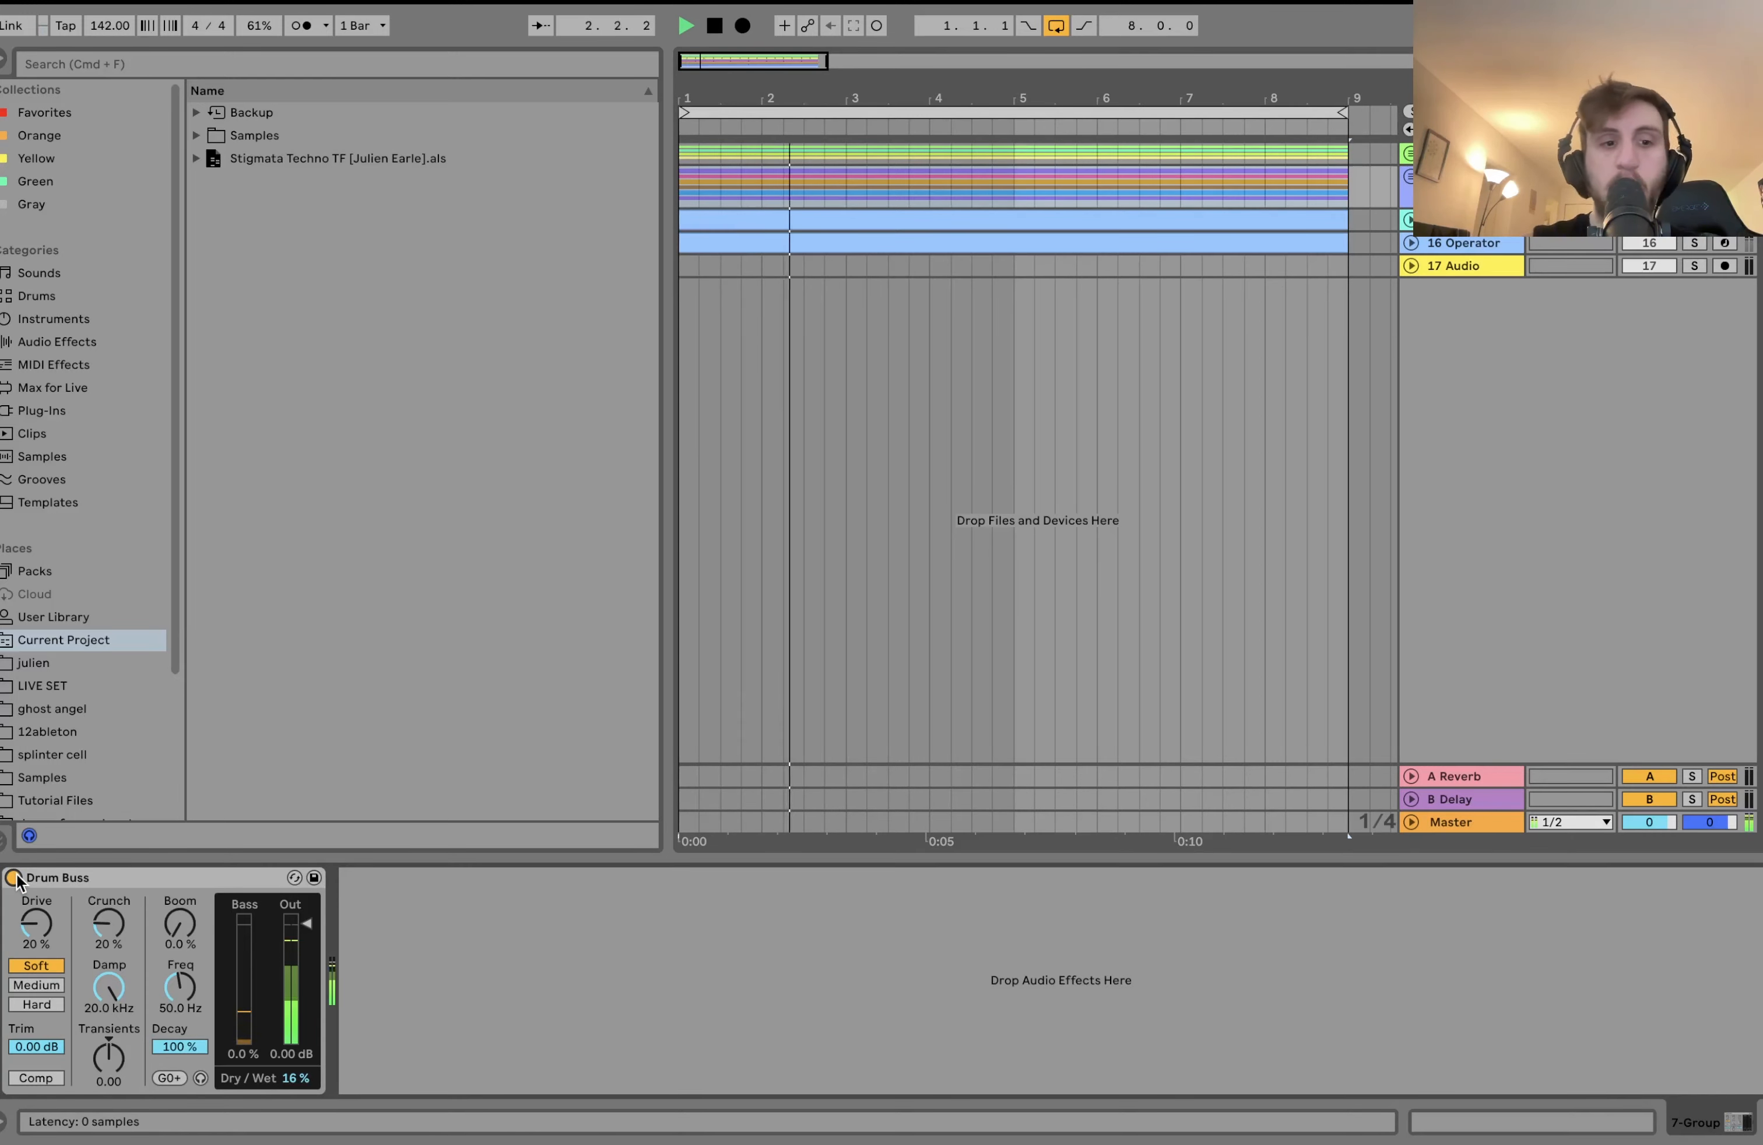
key(space)
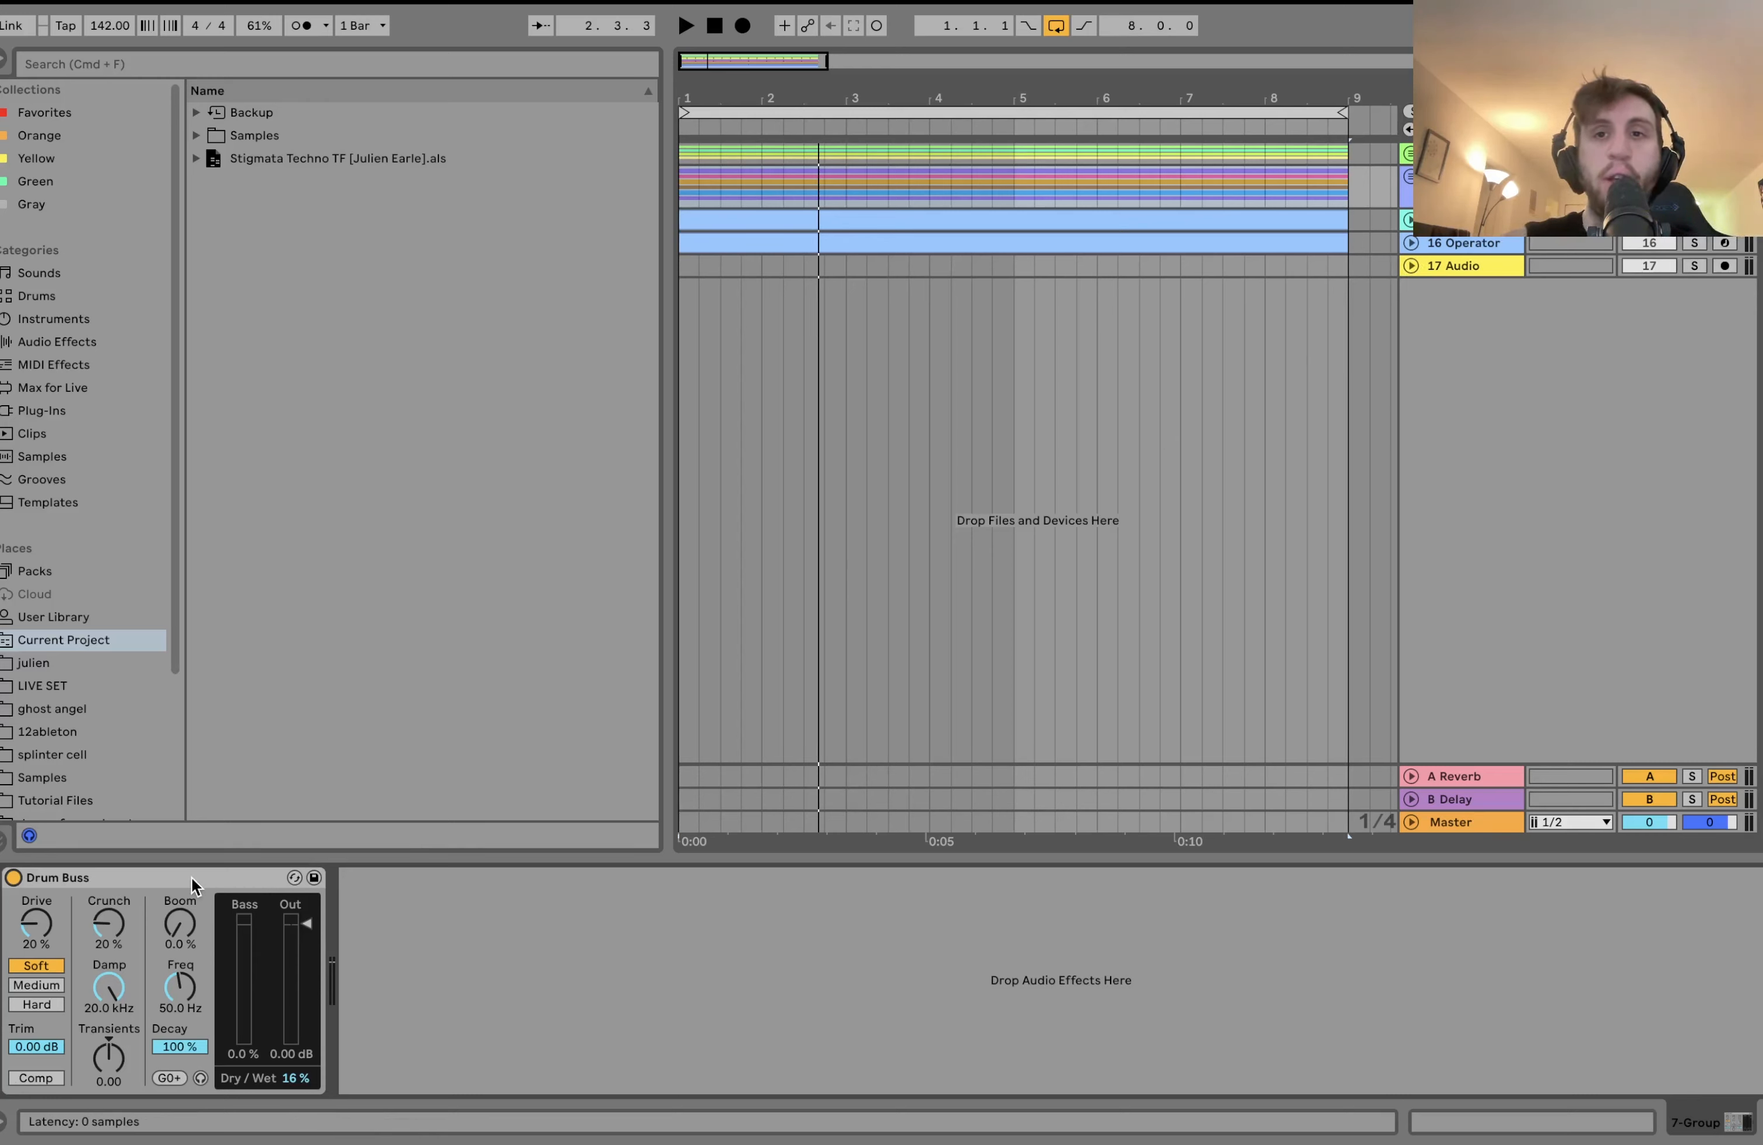
key(space)
key(space)
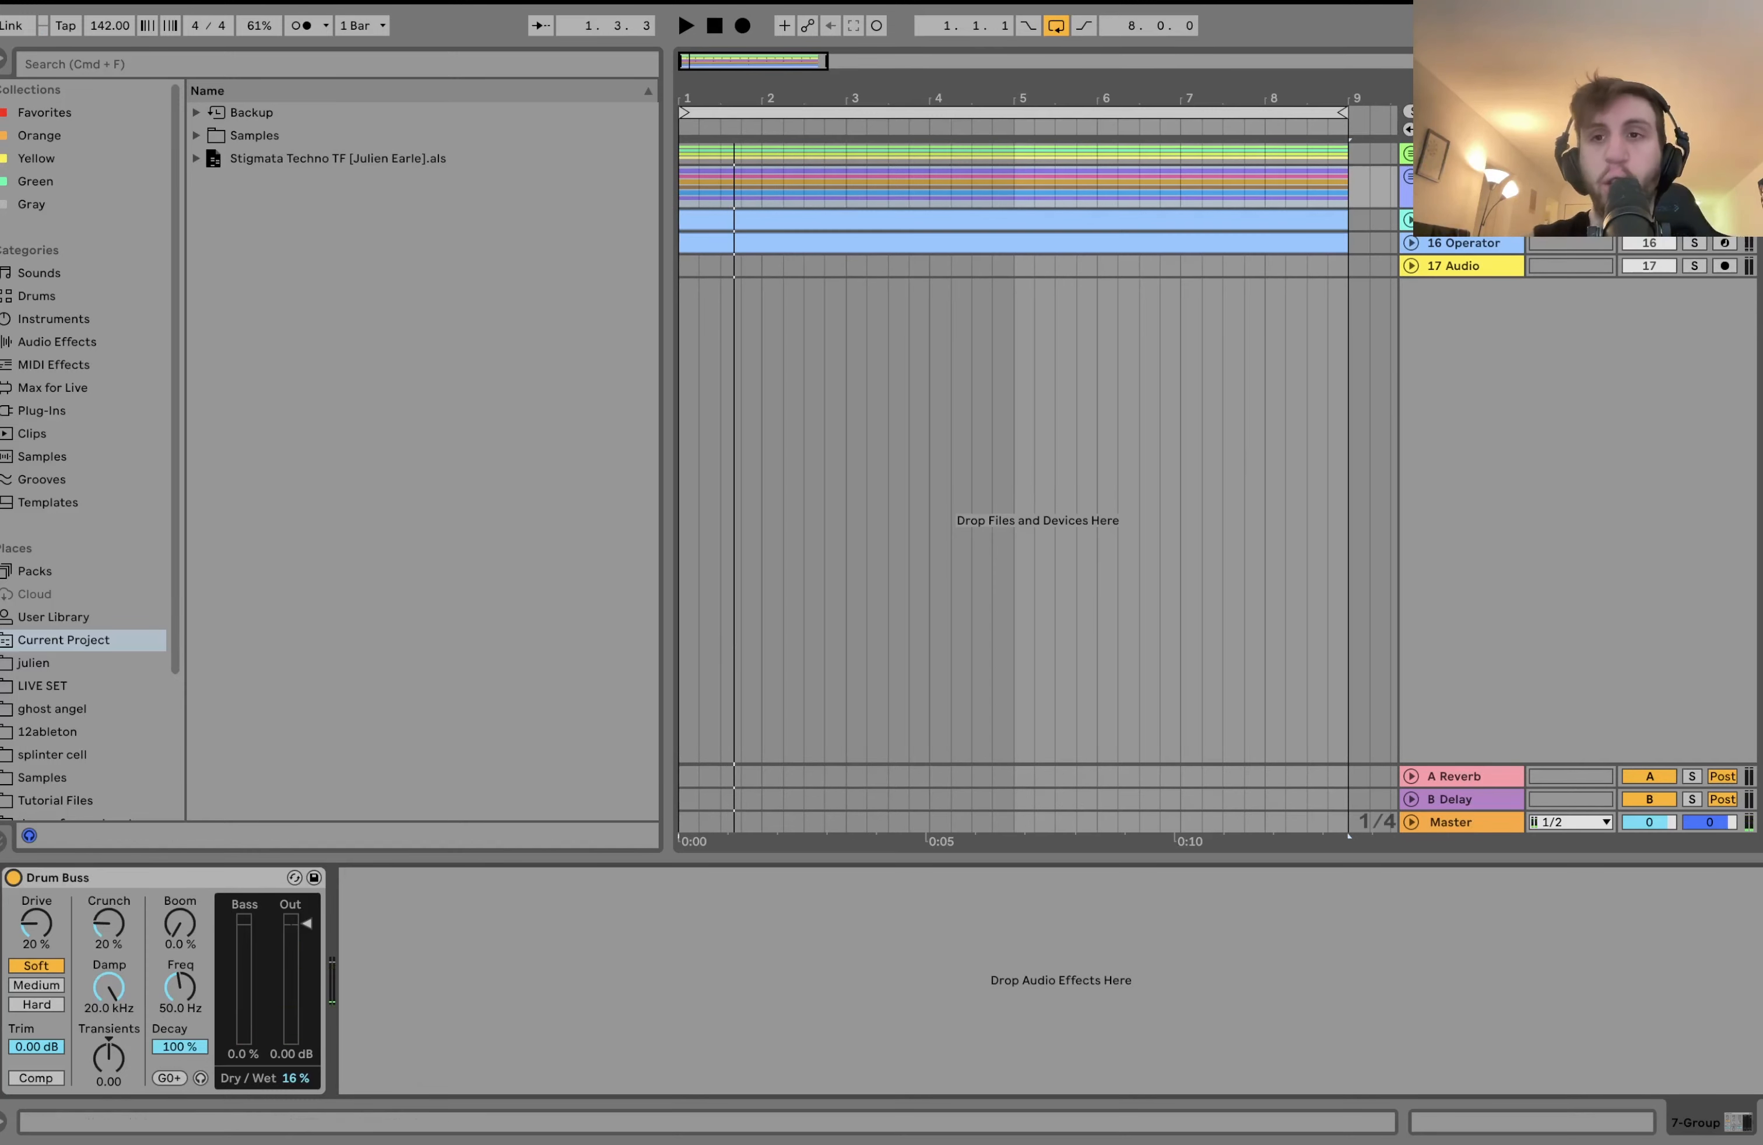
Solo 16 Operator, unfold the 15 and 16 Operator tracks and start playback.
click(1695, 244)
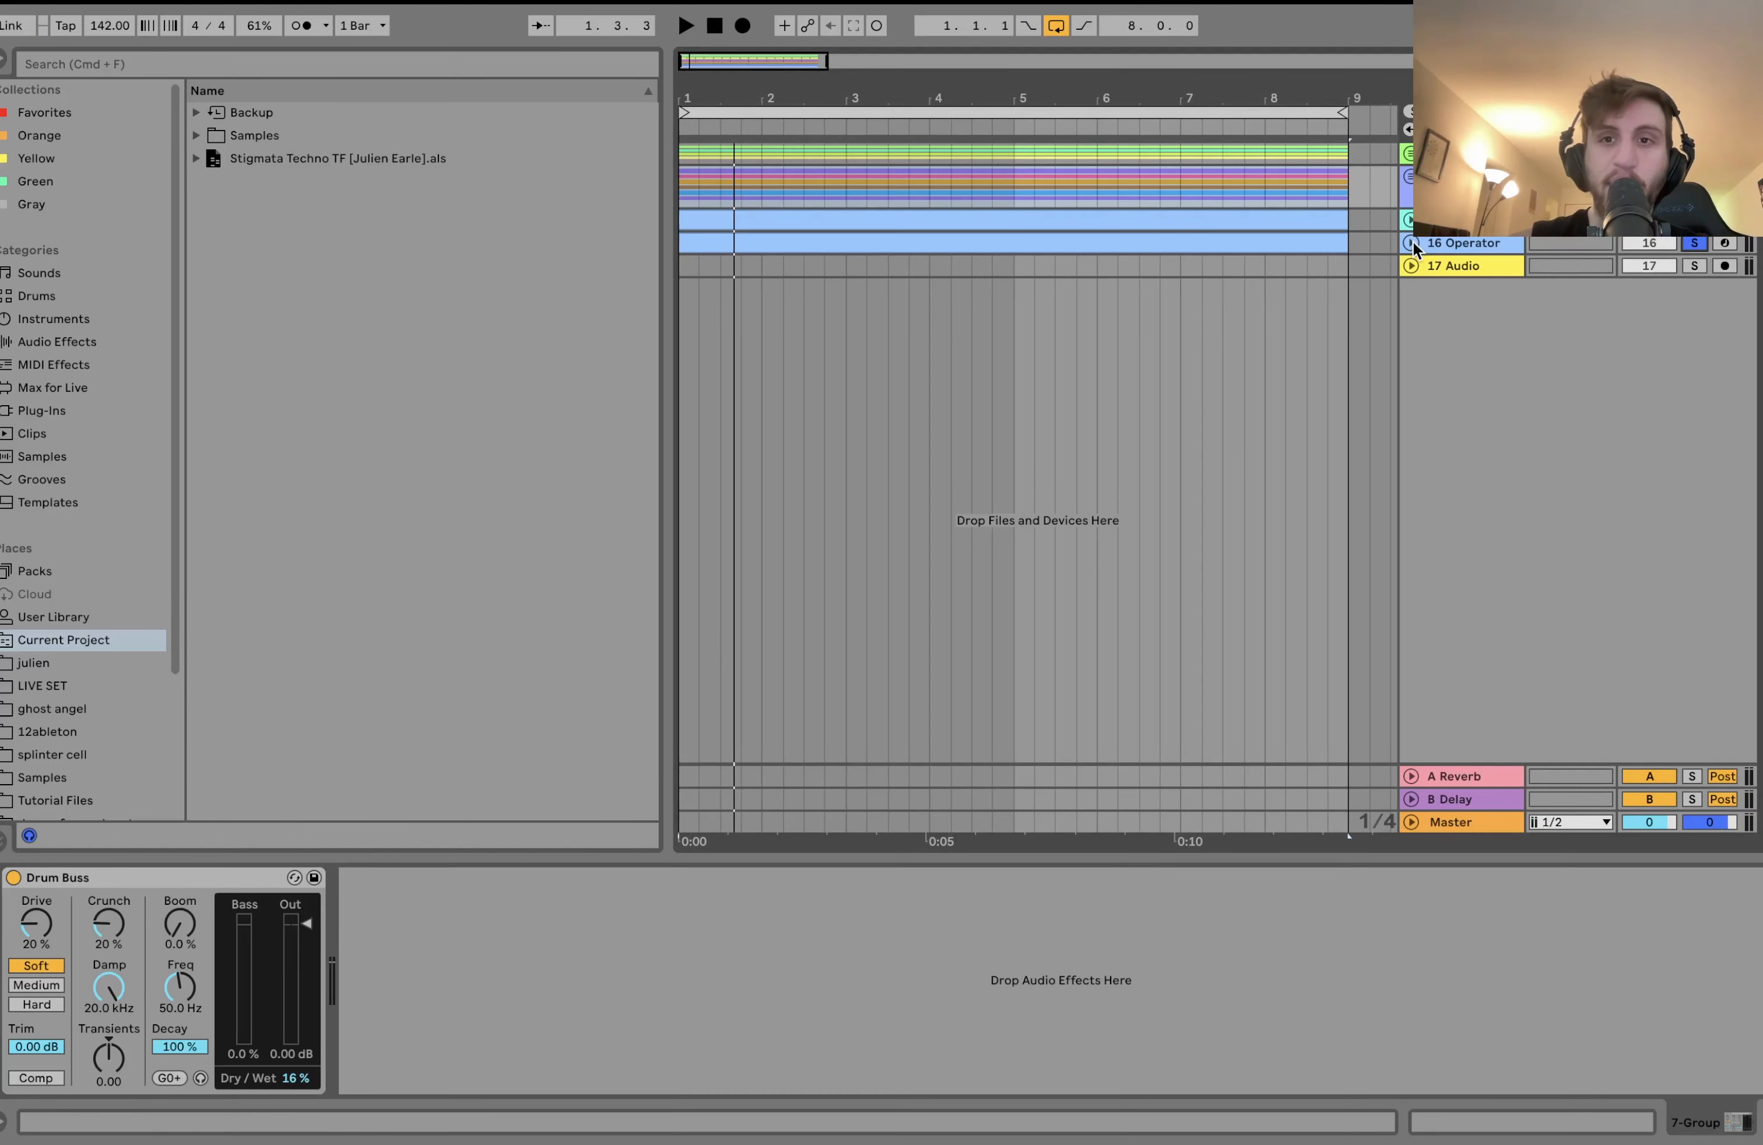
click(1411, 243)
click(1409, 220)
key(space)
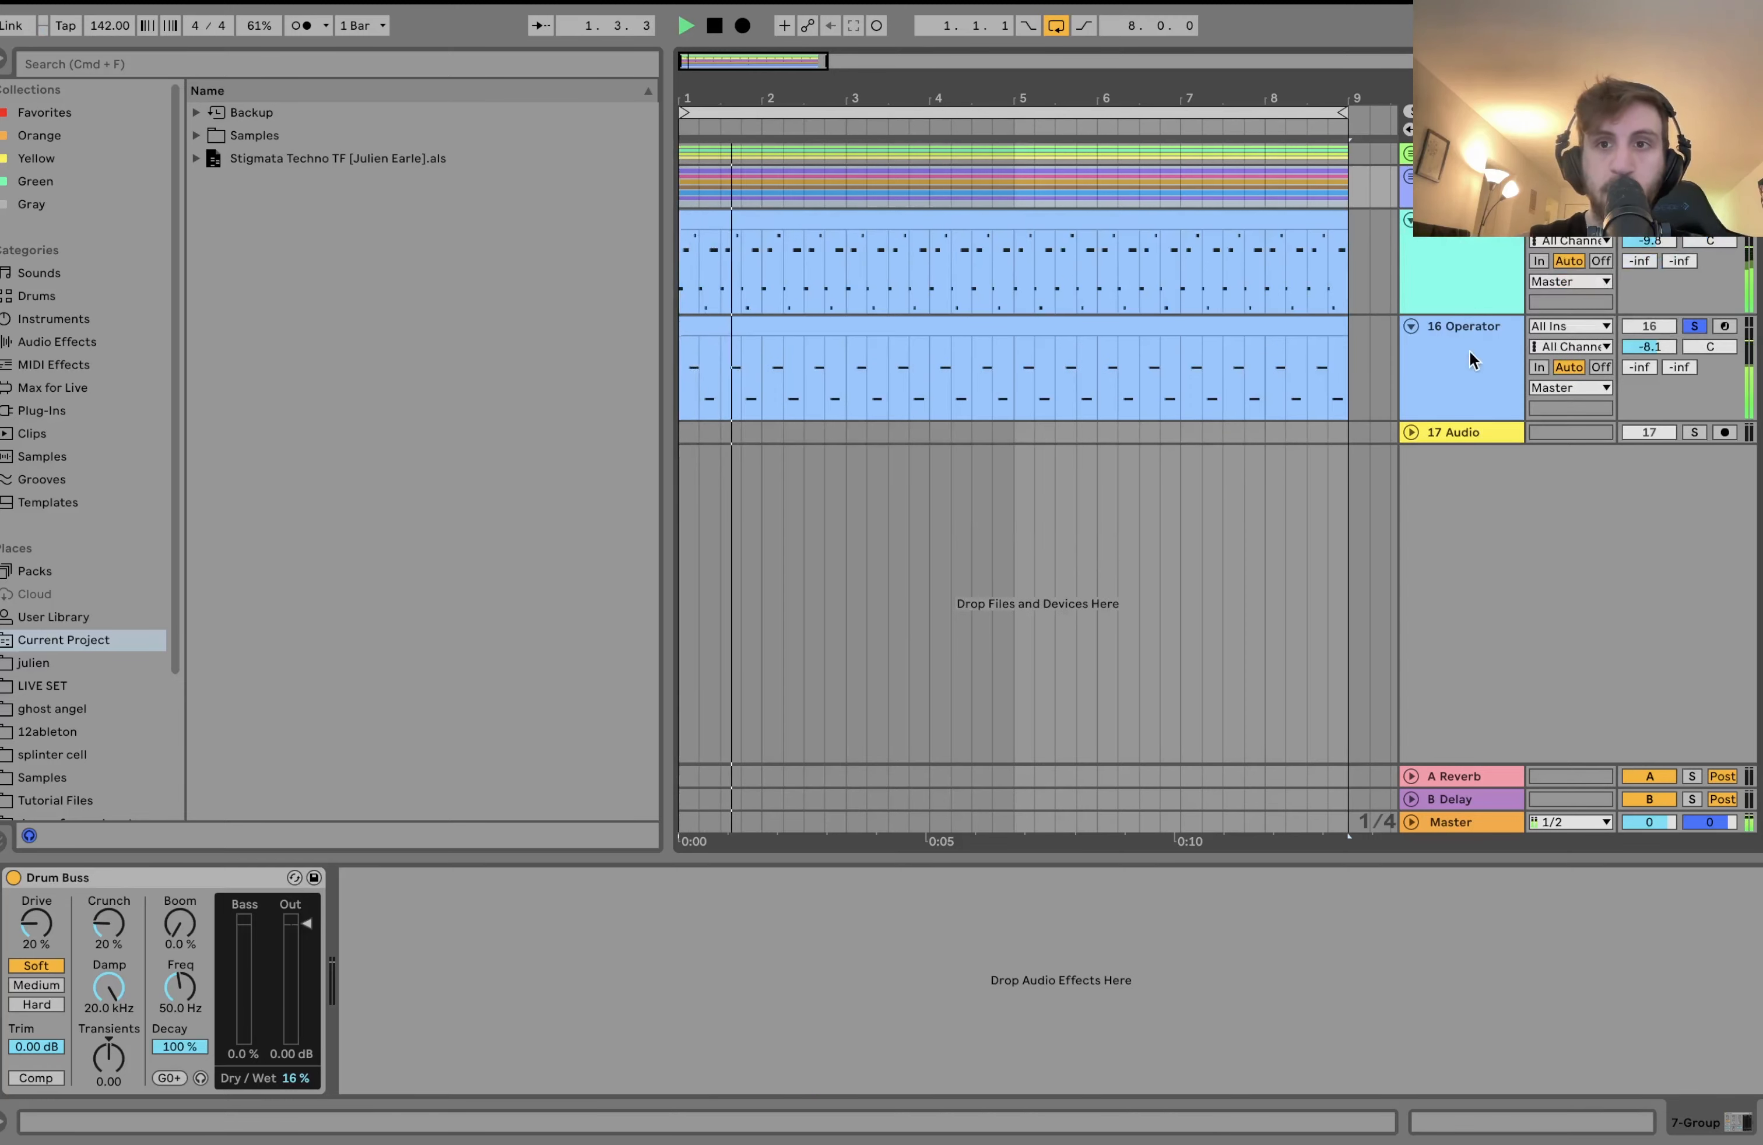
Display the 15 Operator devices, unsolo 16 Operator and play 15 Operator on its own.
click(1470, 351)
click(1463, 251)
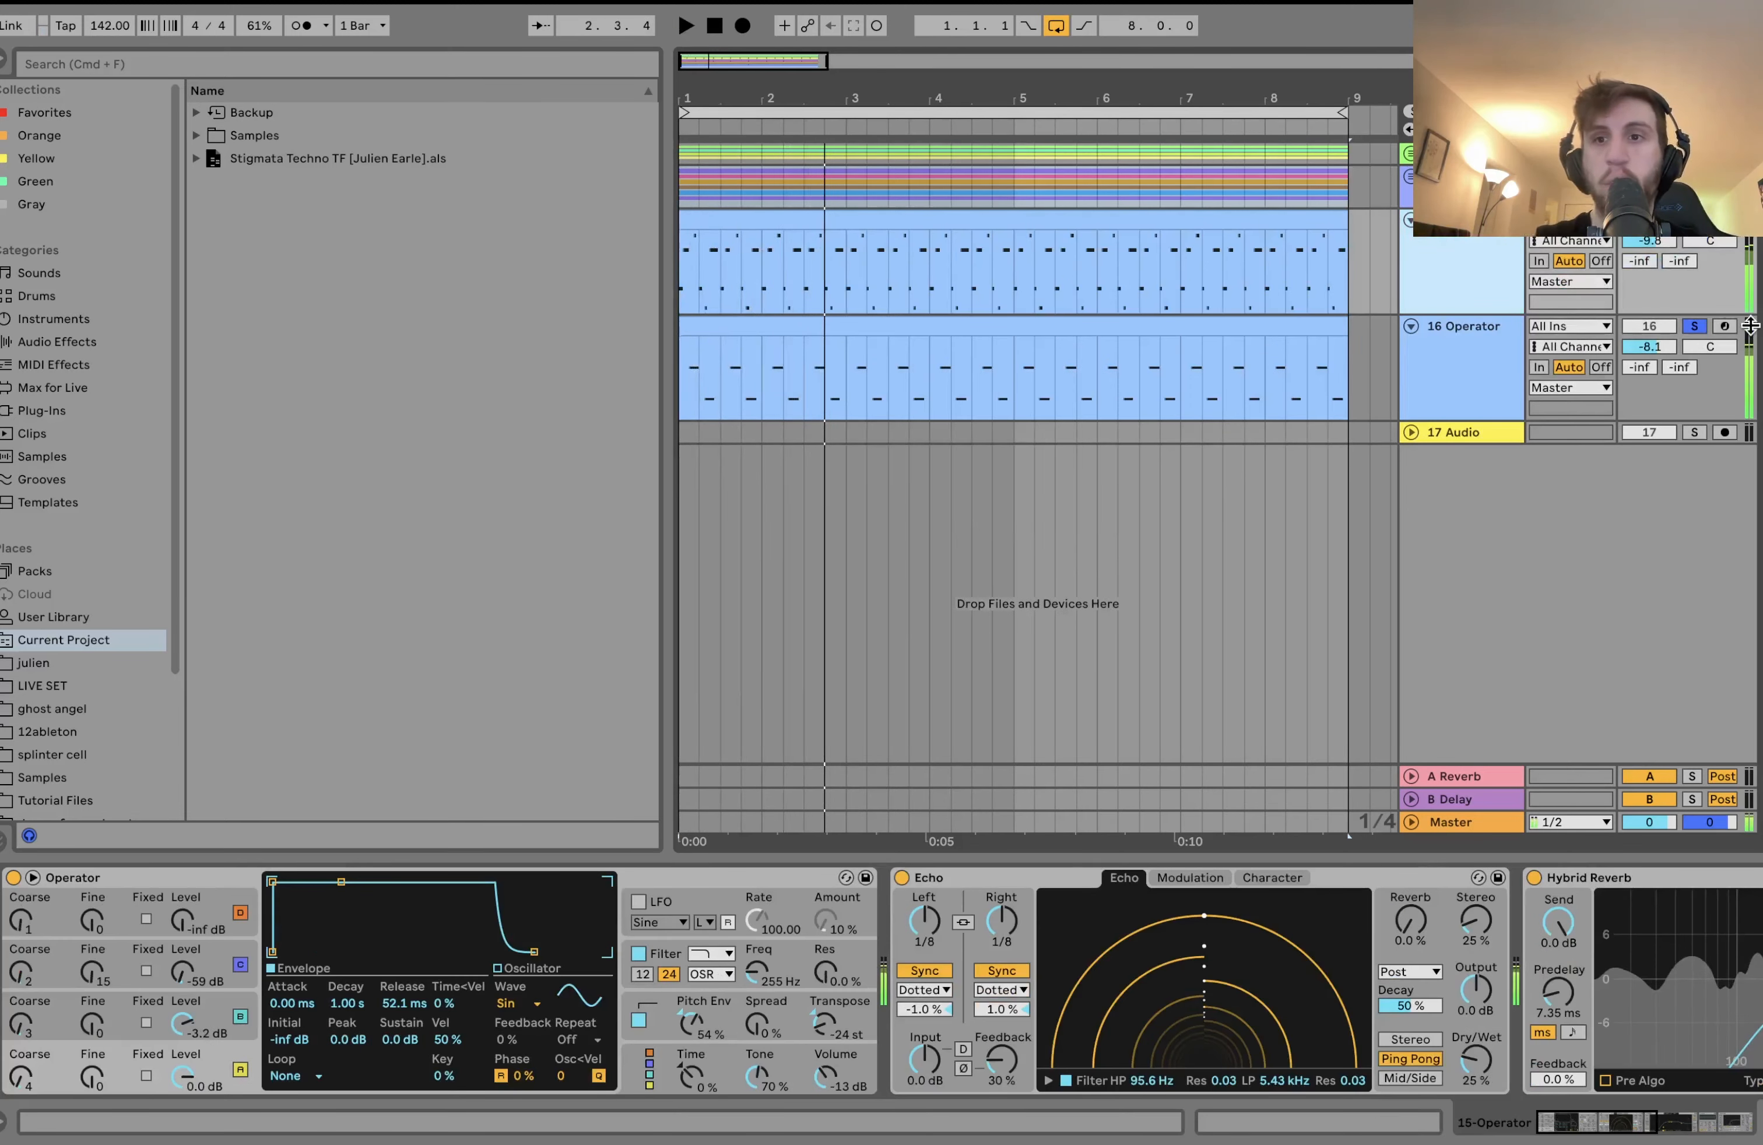
click(1694, 325)
key(space)
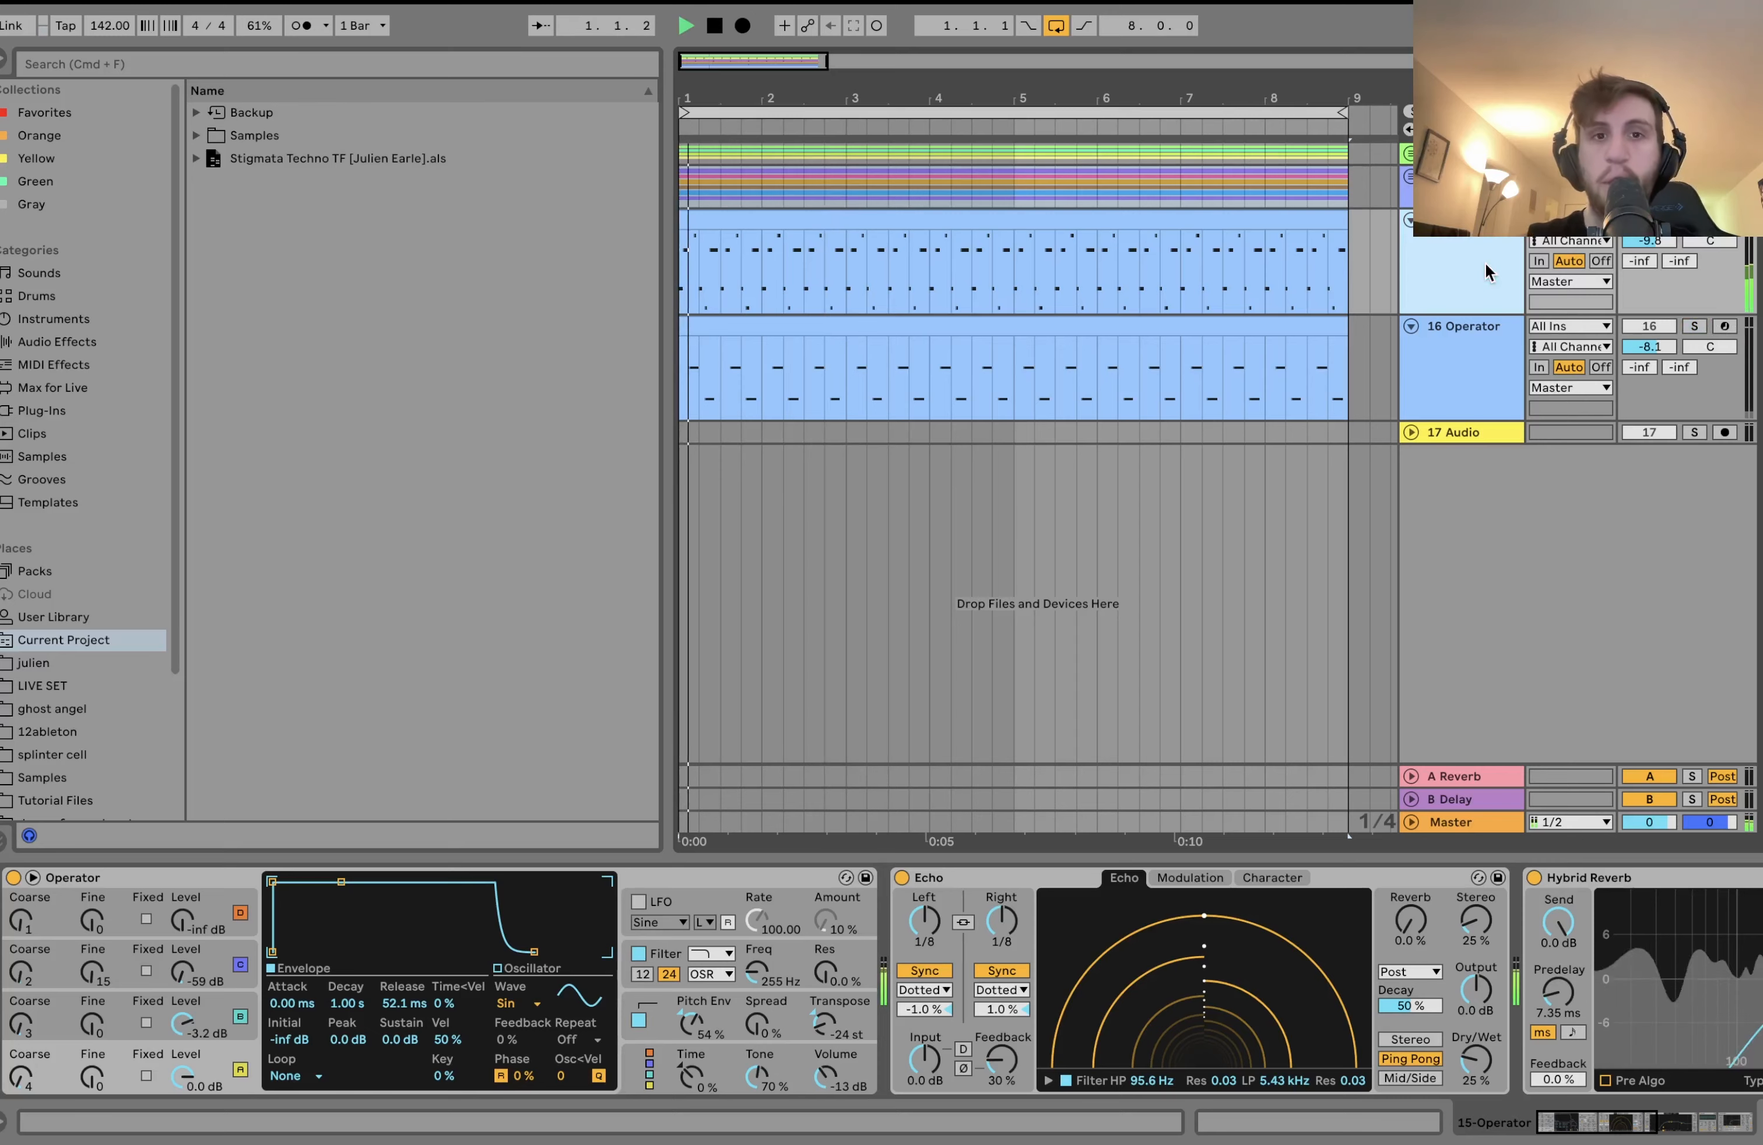
Display the 15 Operator MIDI clip down to its lowest notes and audition its pattern.
double_click(732, 224)
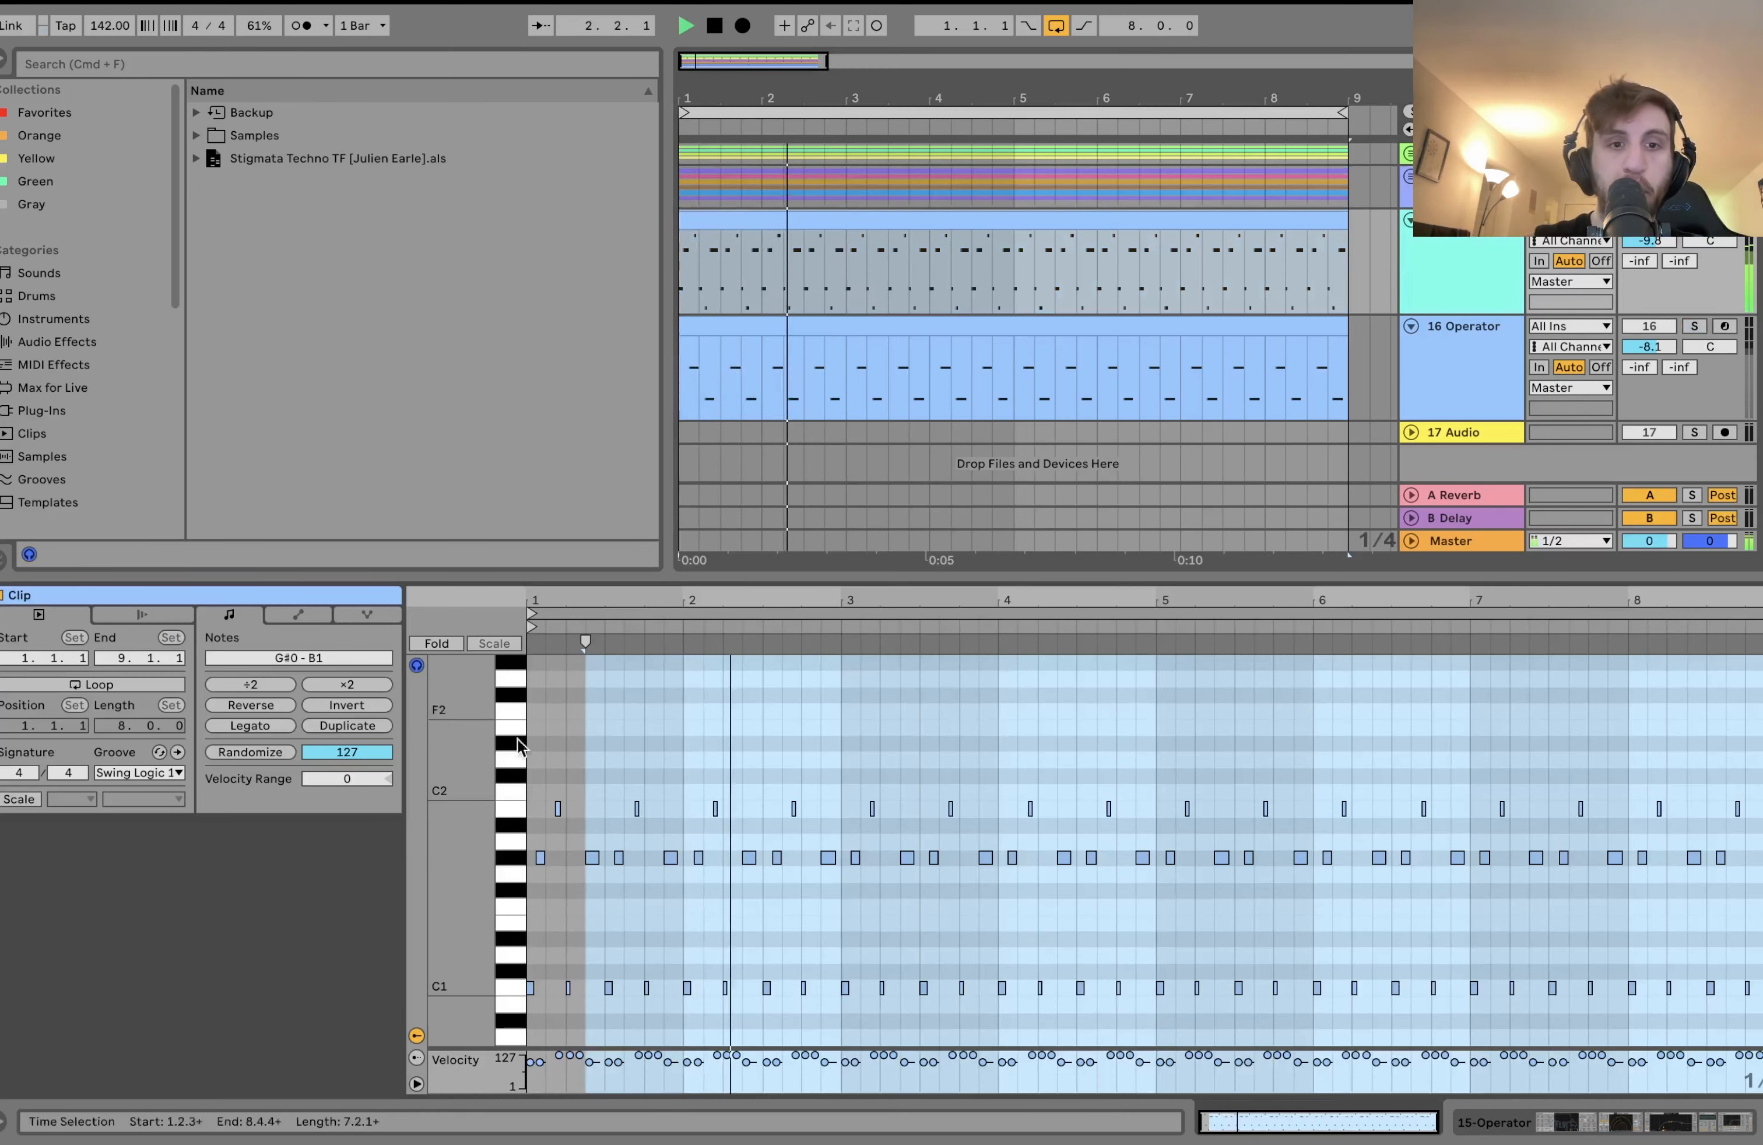
drag(519, 746, 502, 725)
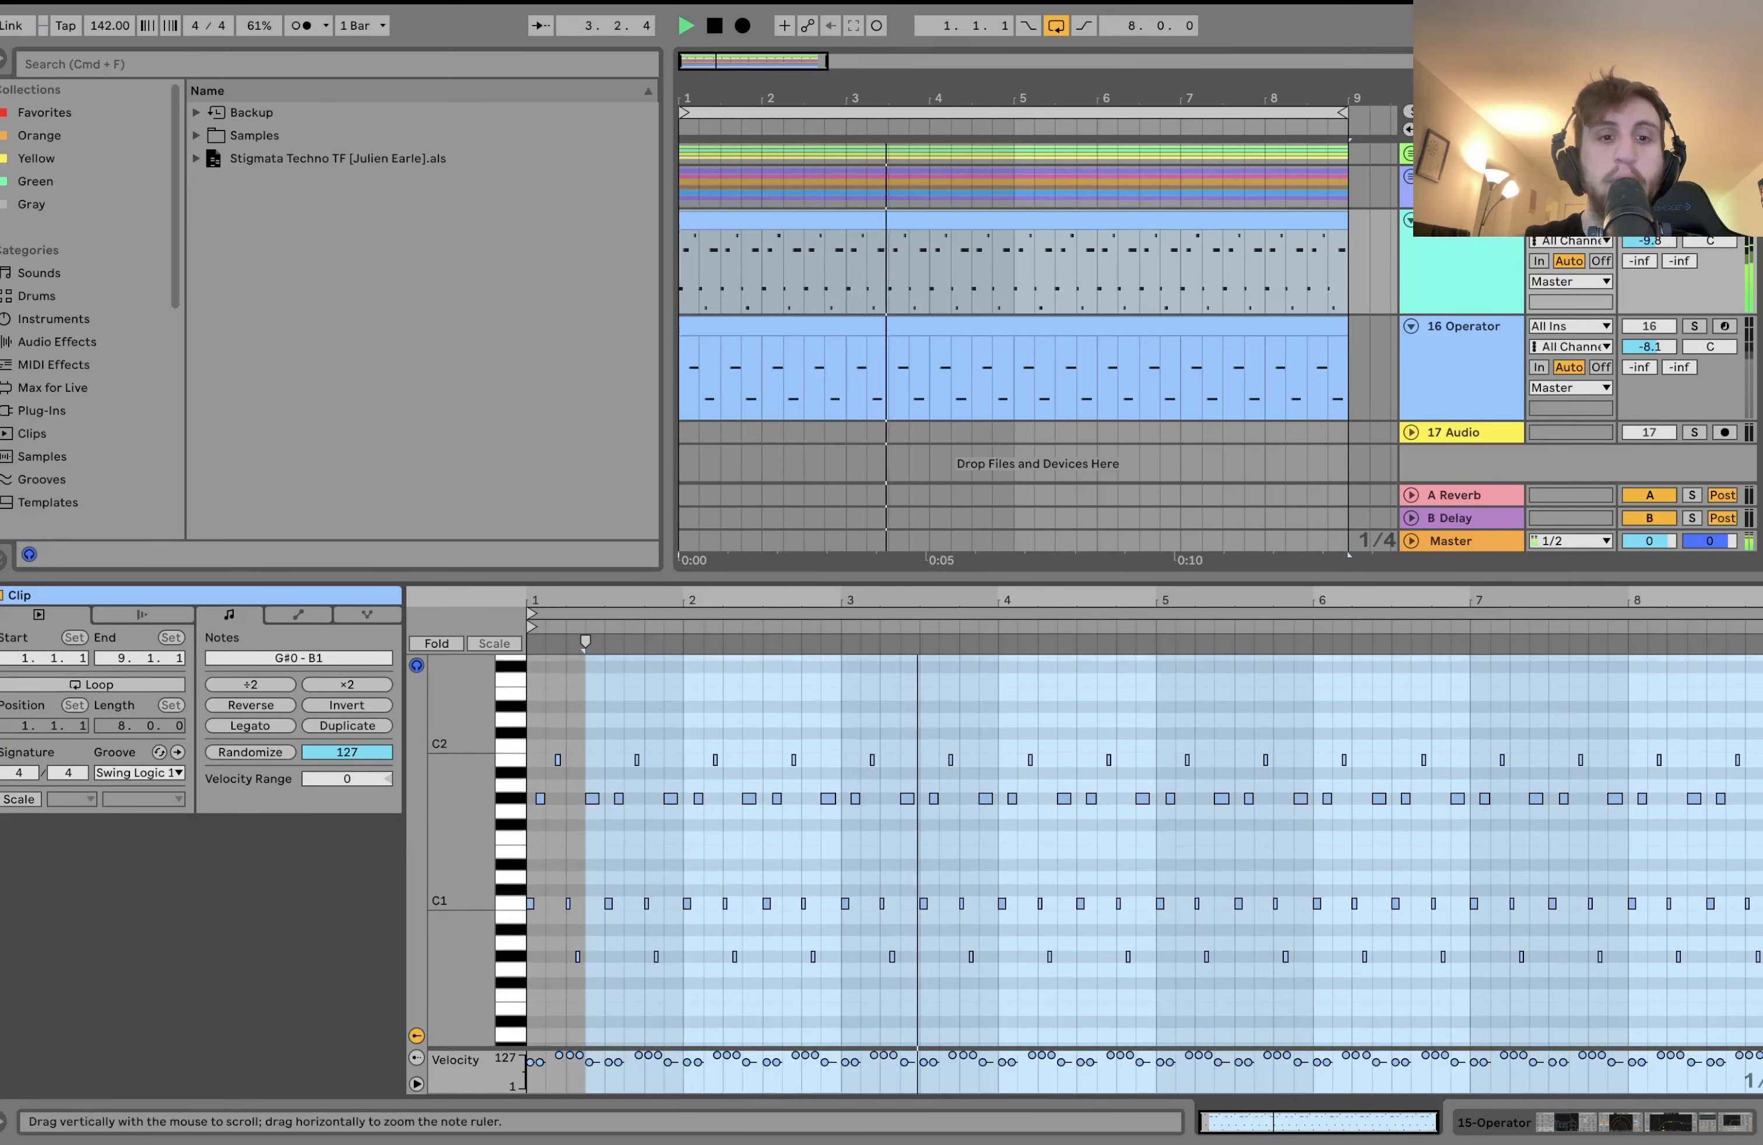
key(space)
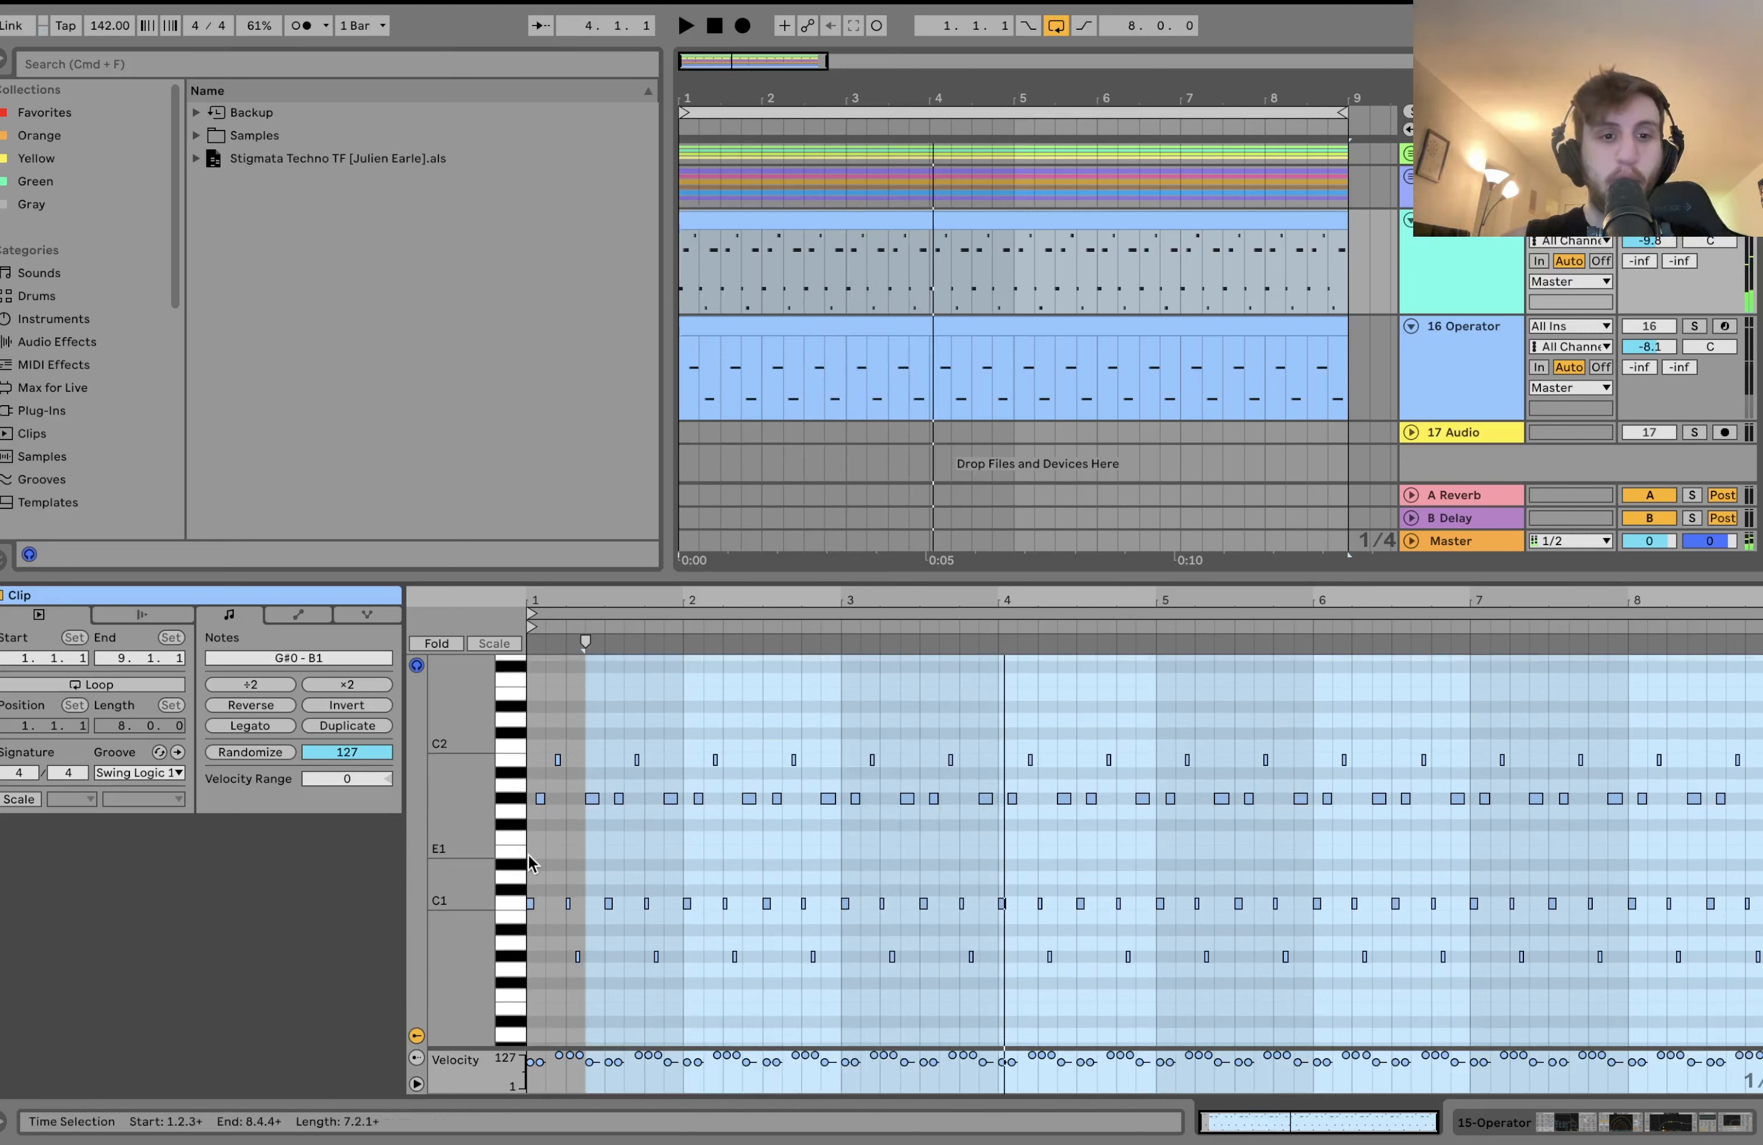
key(space)
key(space)
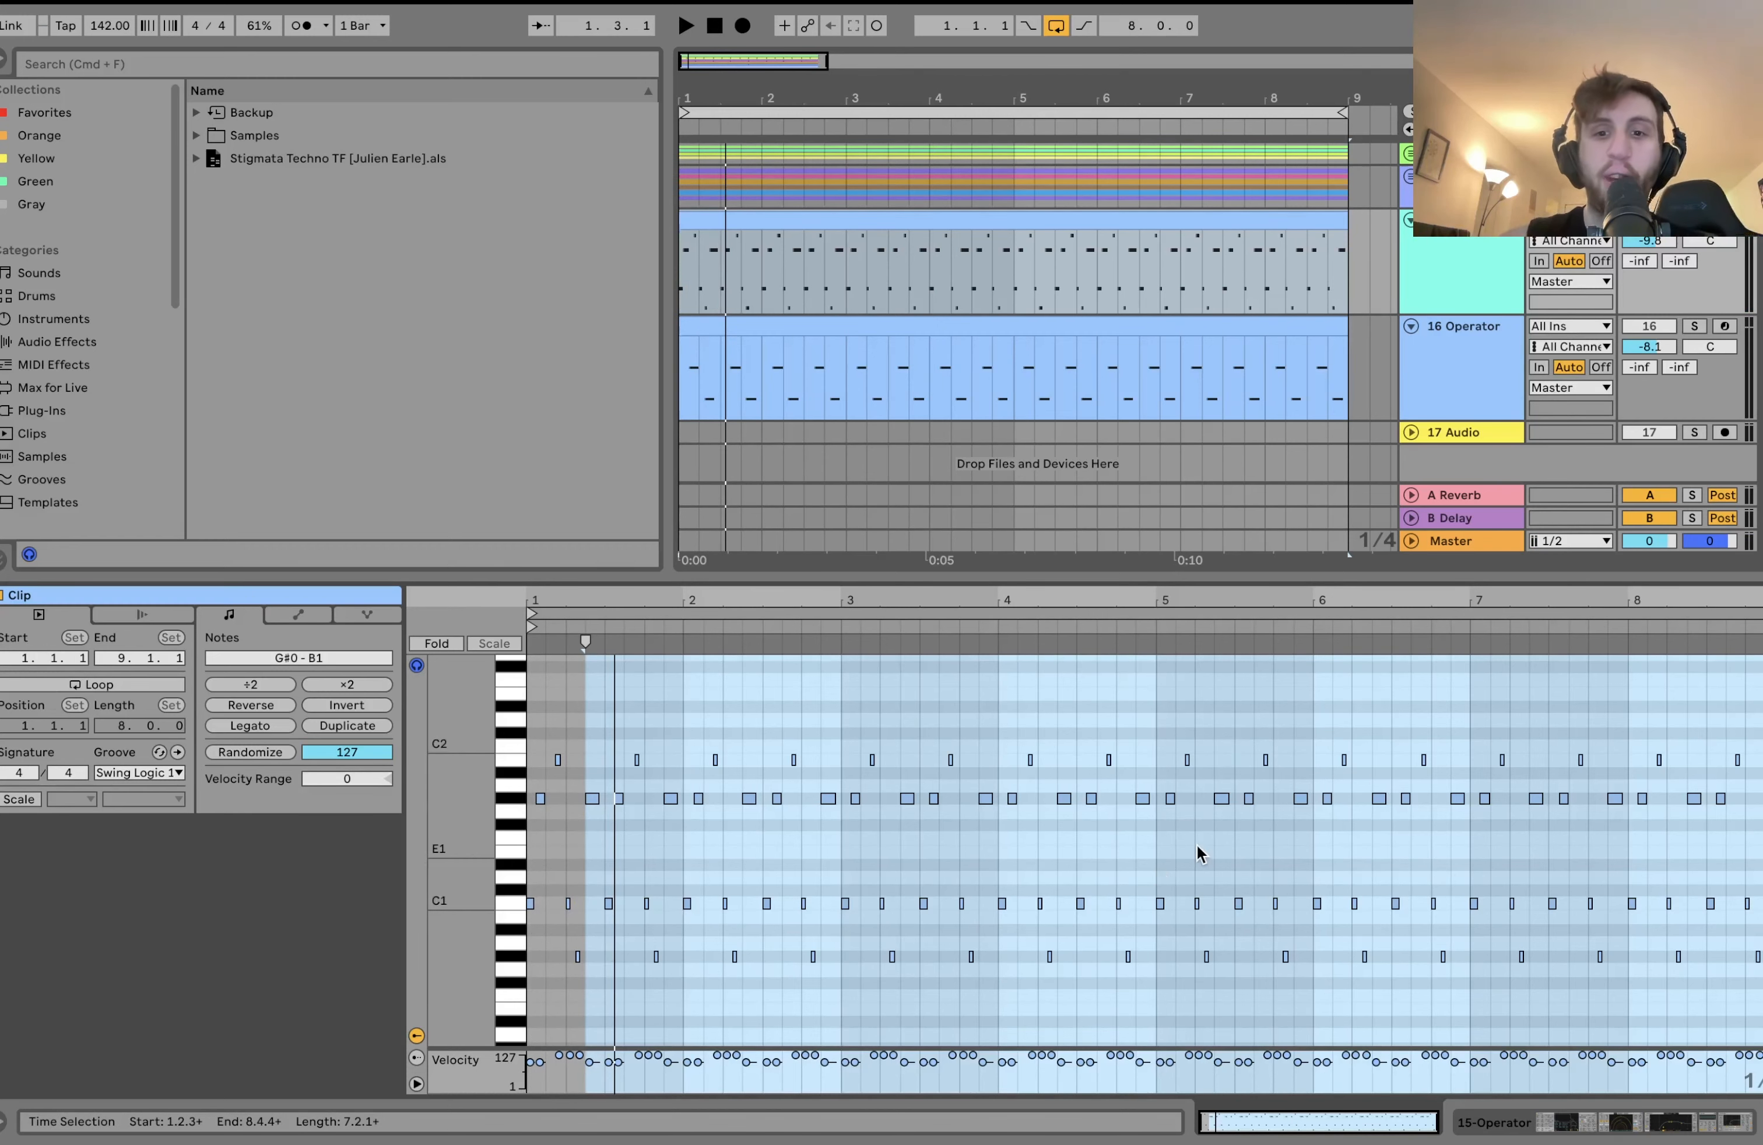
Show the 15 Operator device chain during playback and return to the track's MIDI clip.
click(1484, 1130)
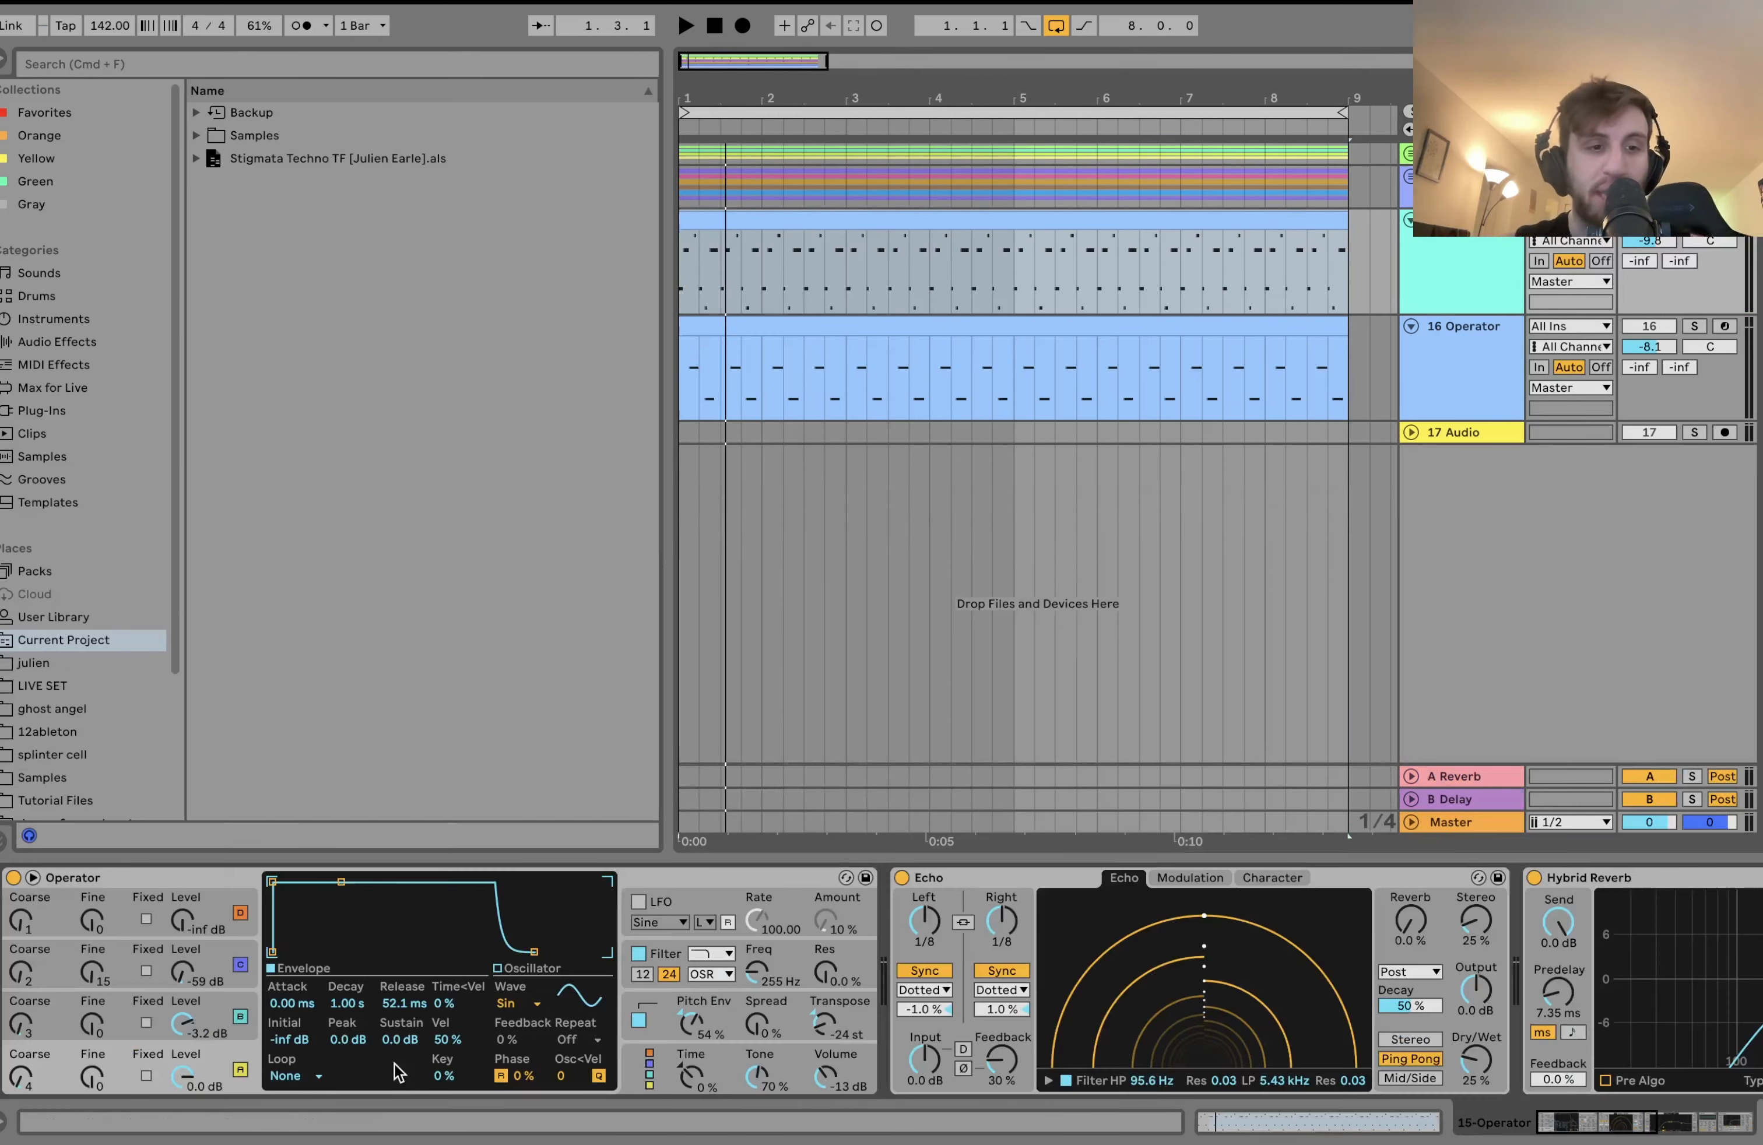
key(space)
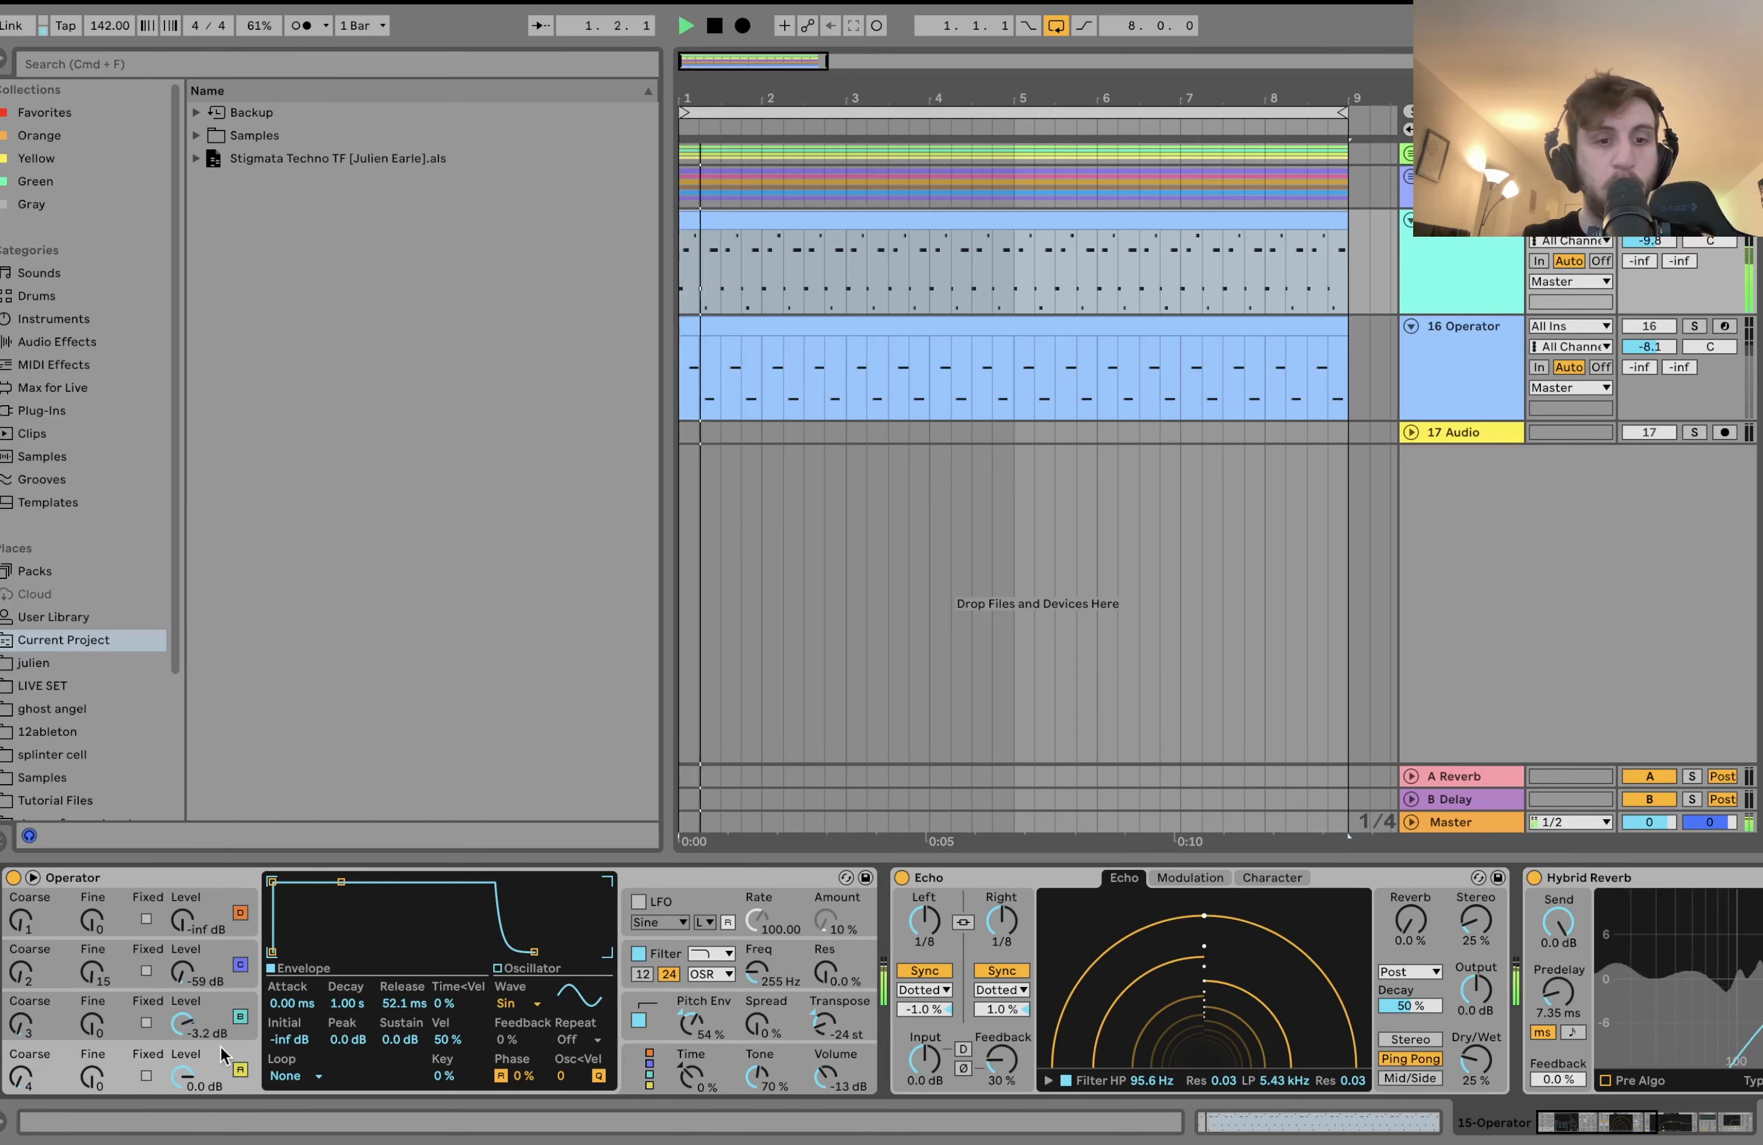
double_click(866, 225)
key(space)
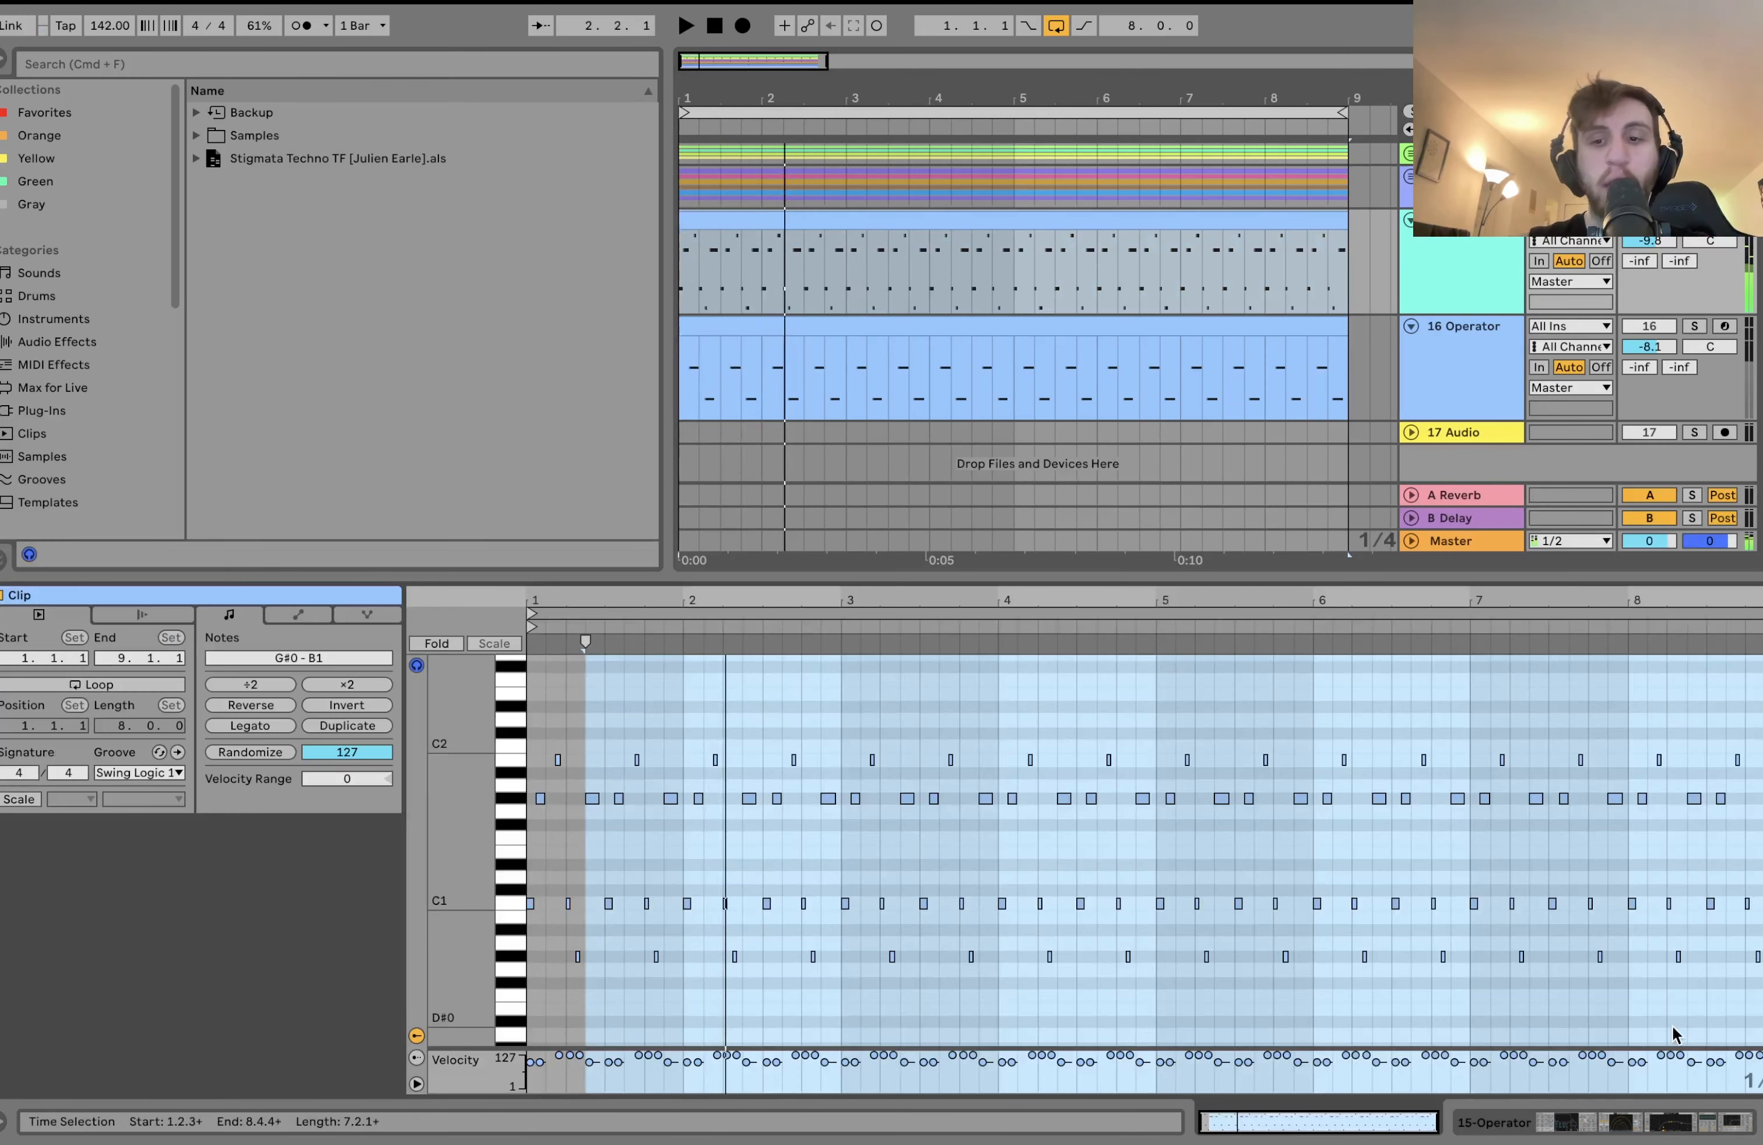
Audition 15 Operator with oscillators B and C off and Transpose at 0 st, and undo these changes.
click(1663, 1113)
click(240, 1016)
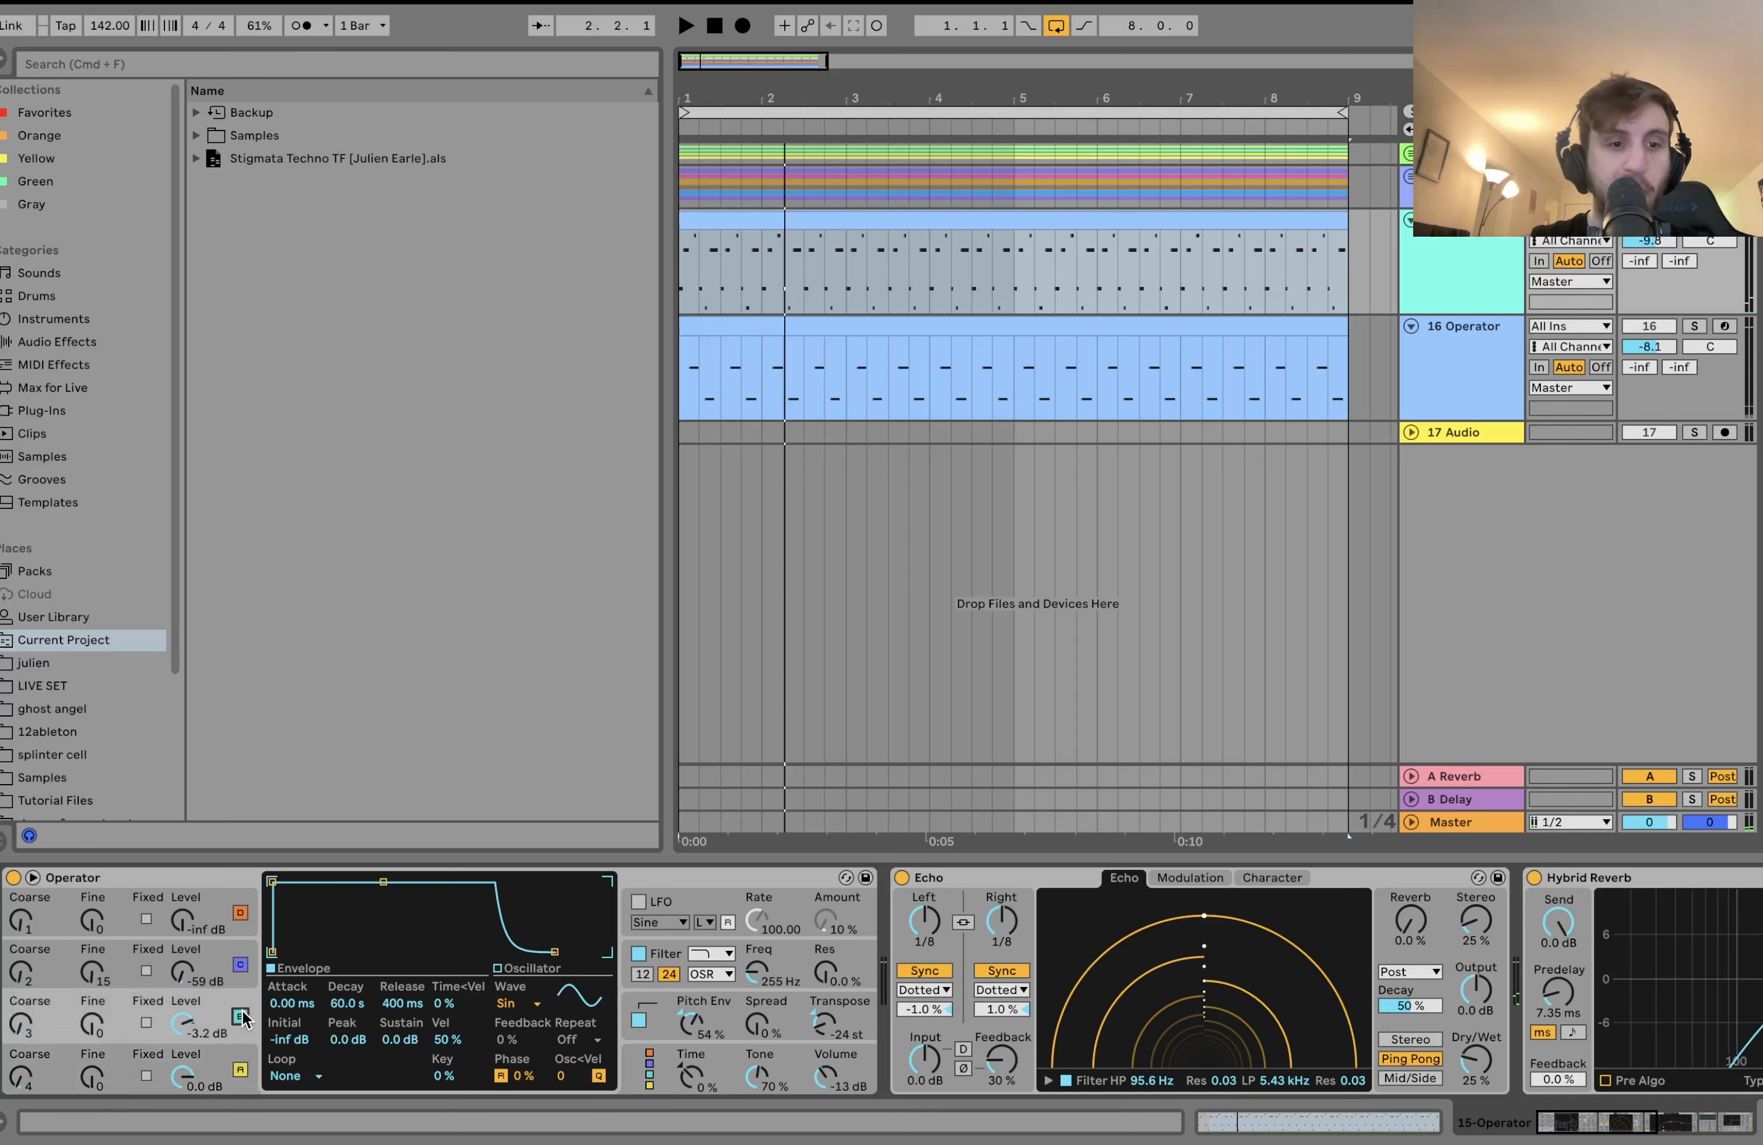
click(240, 965)
key(space)
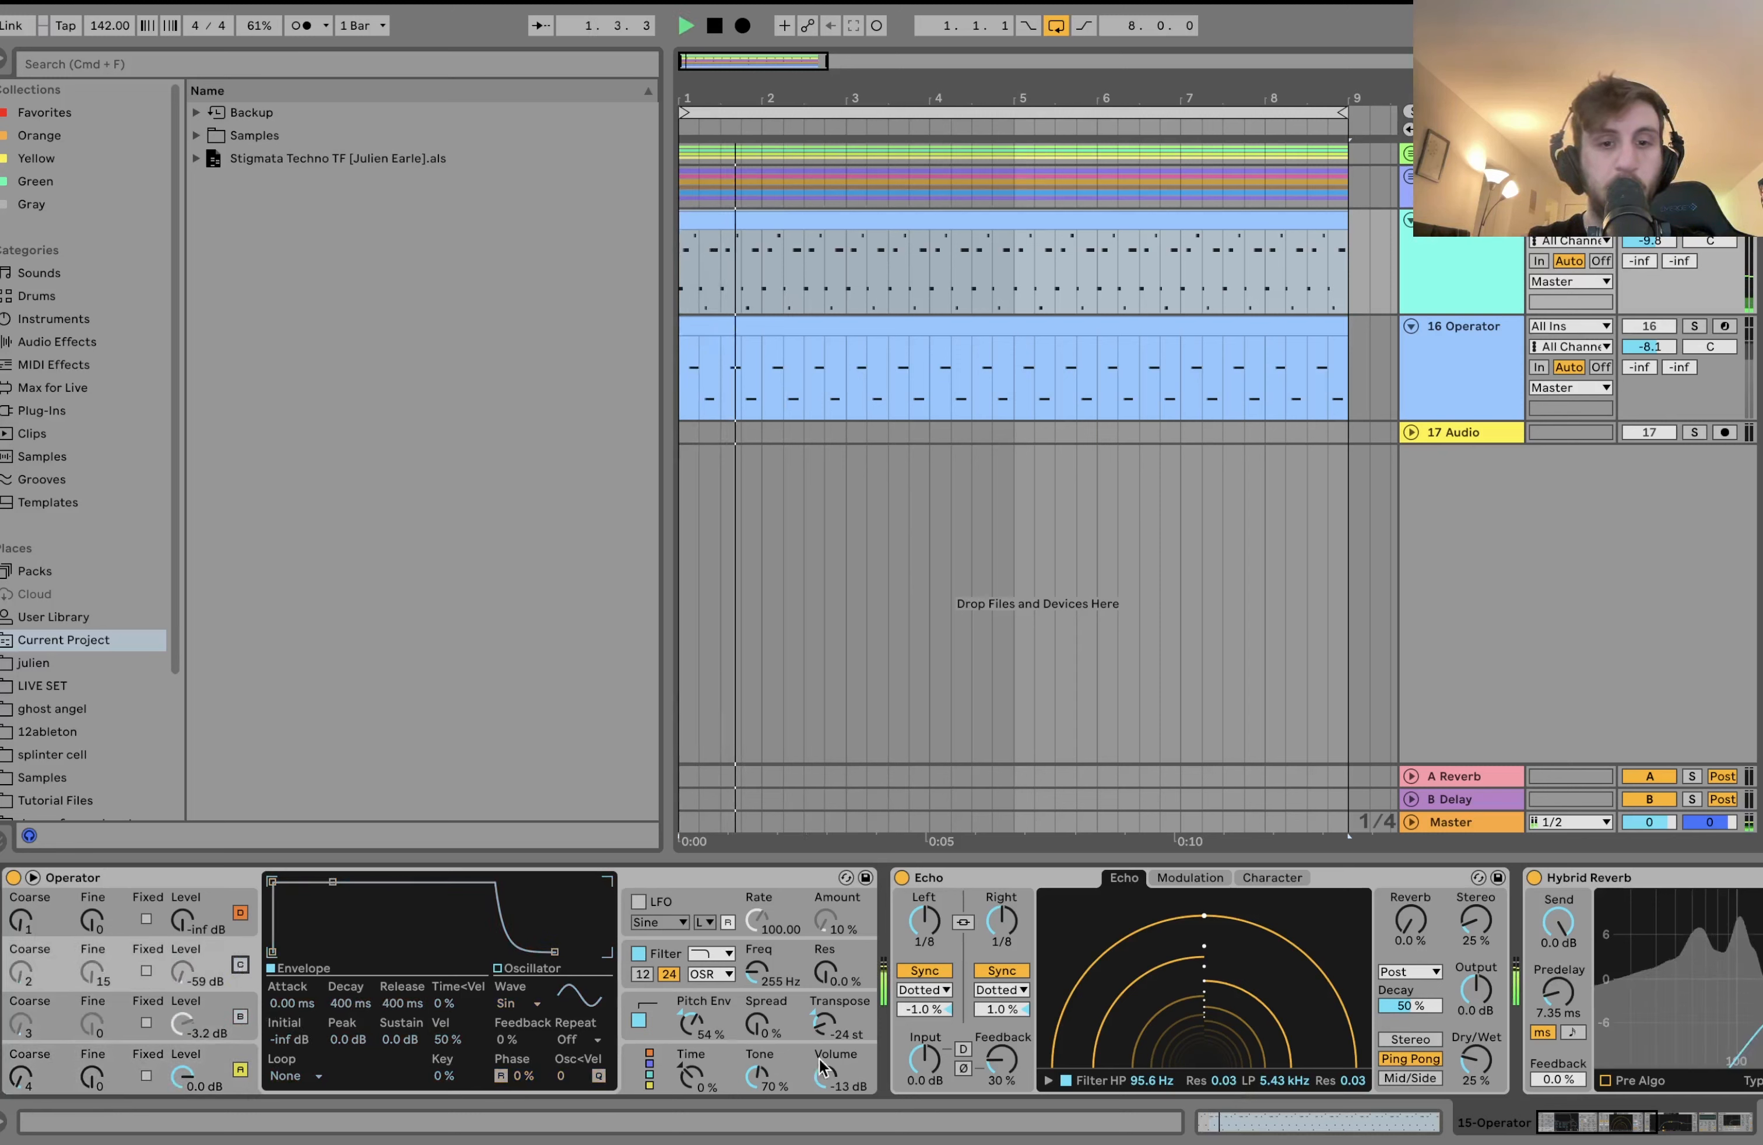
click(831, 1027)
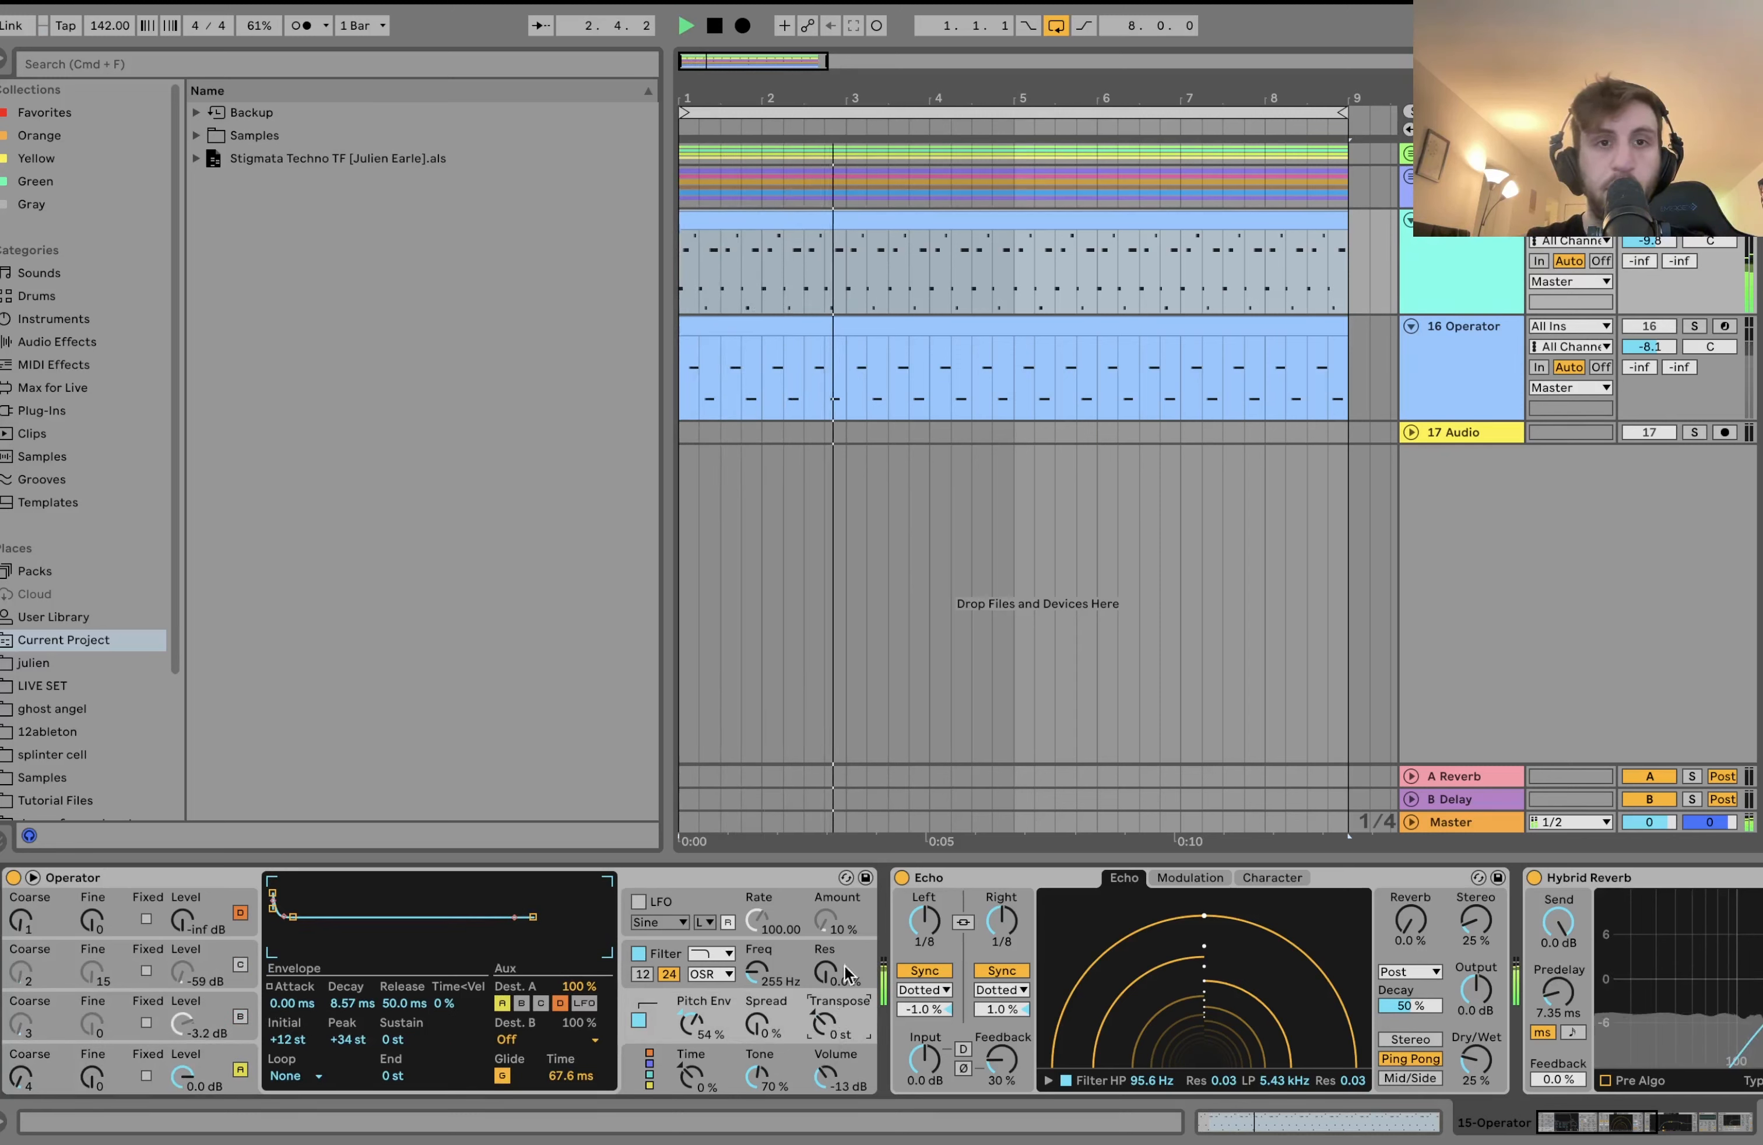
key(super+z)
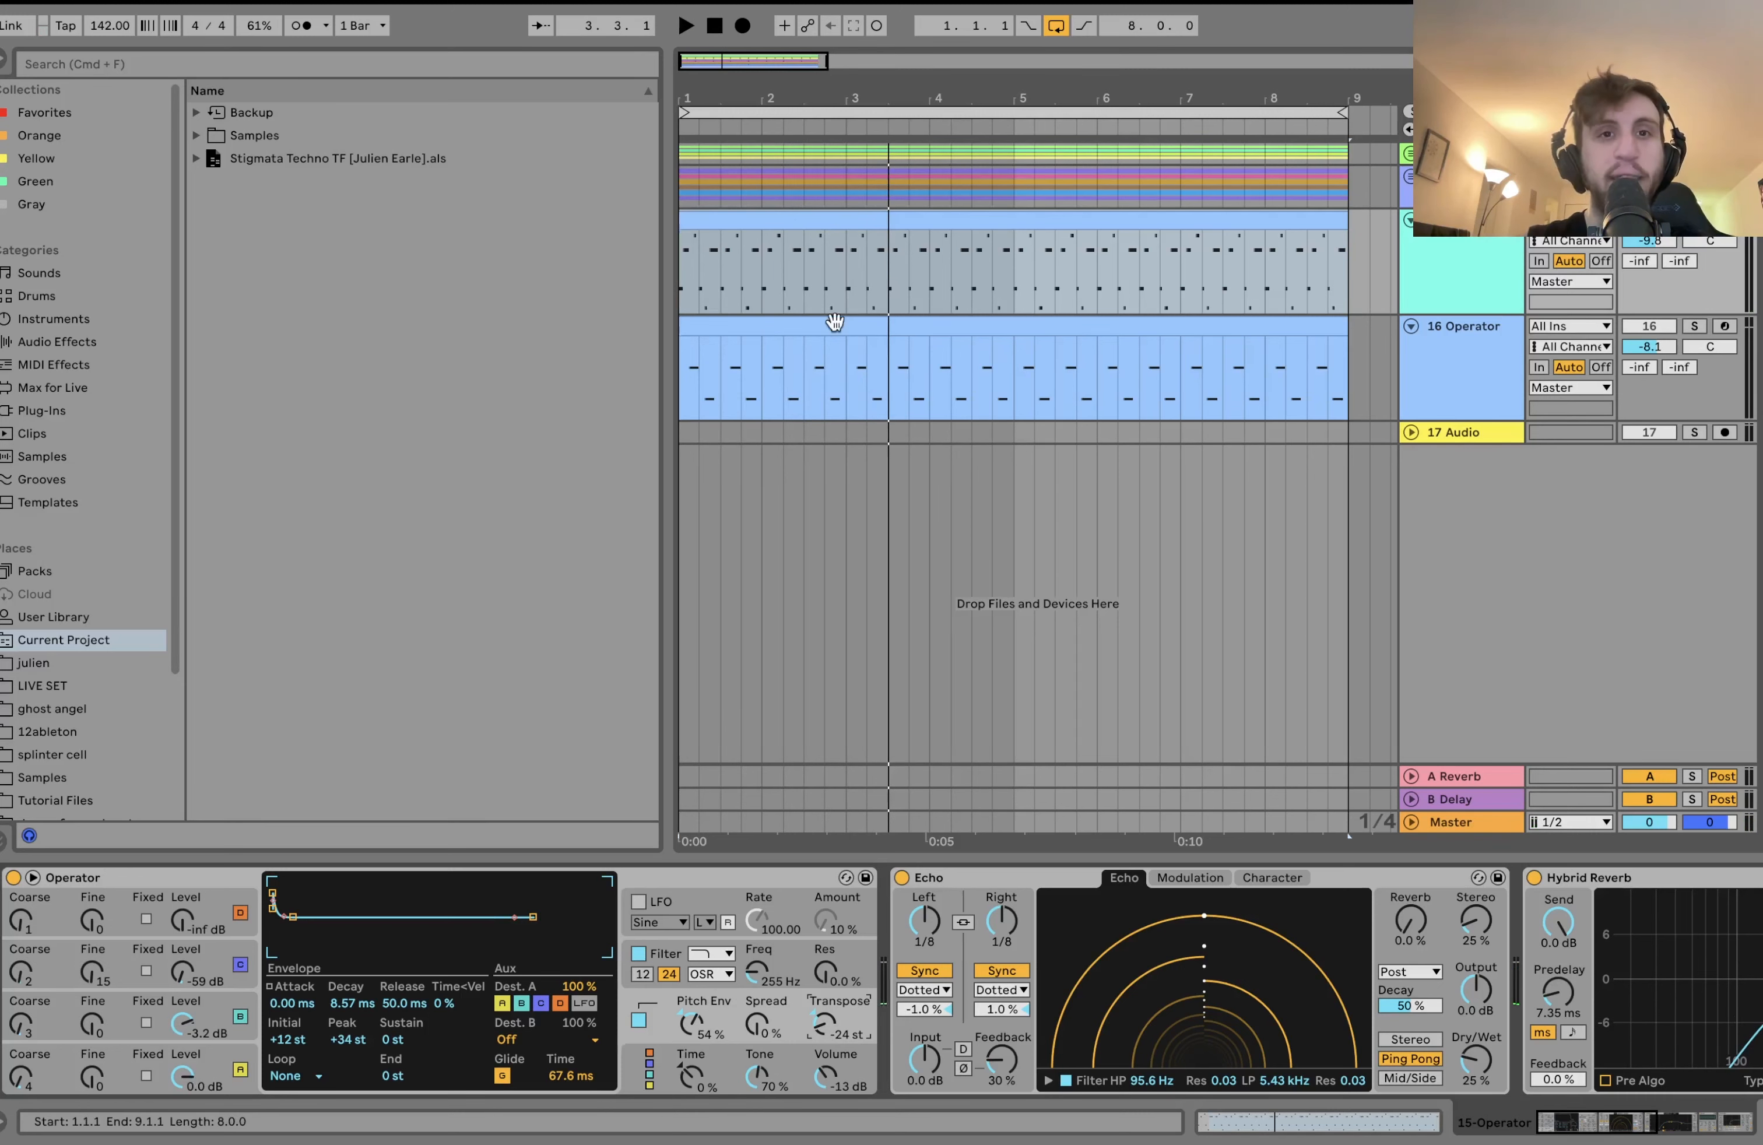
Play the 15 Operator clip with its notes displayed and examine its first bars up close.
double_click(802, 218)
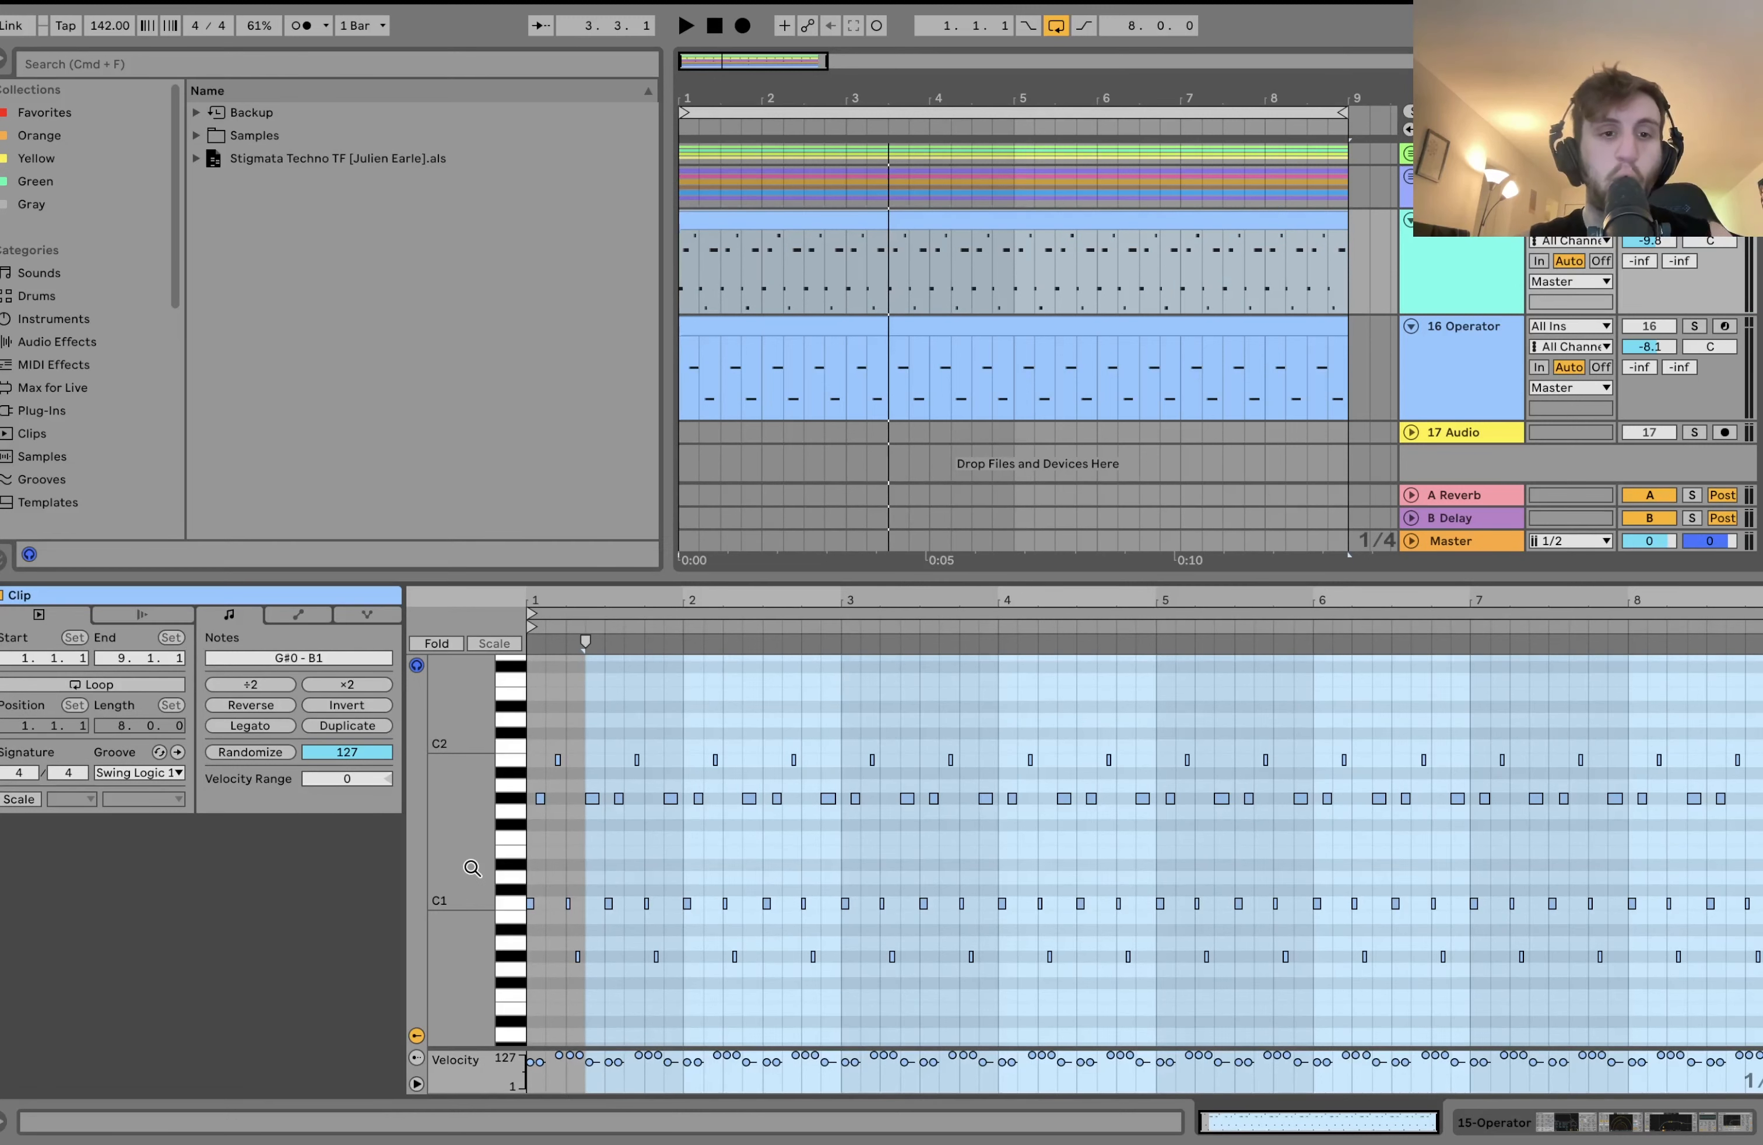
key(space)
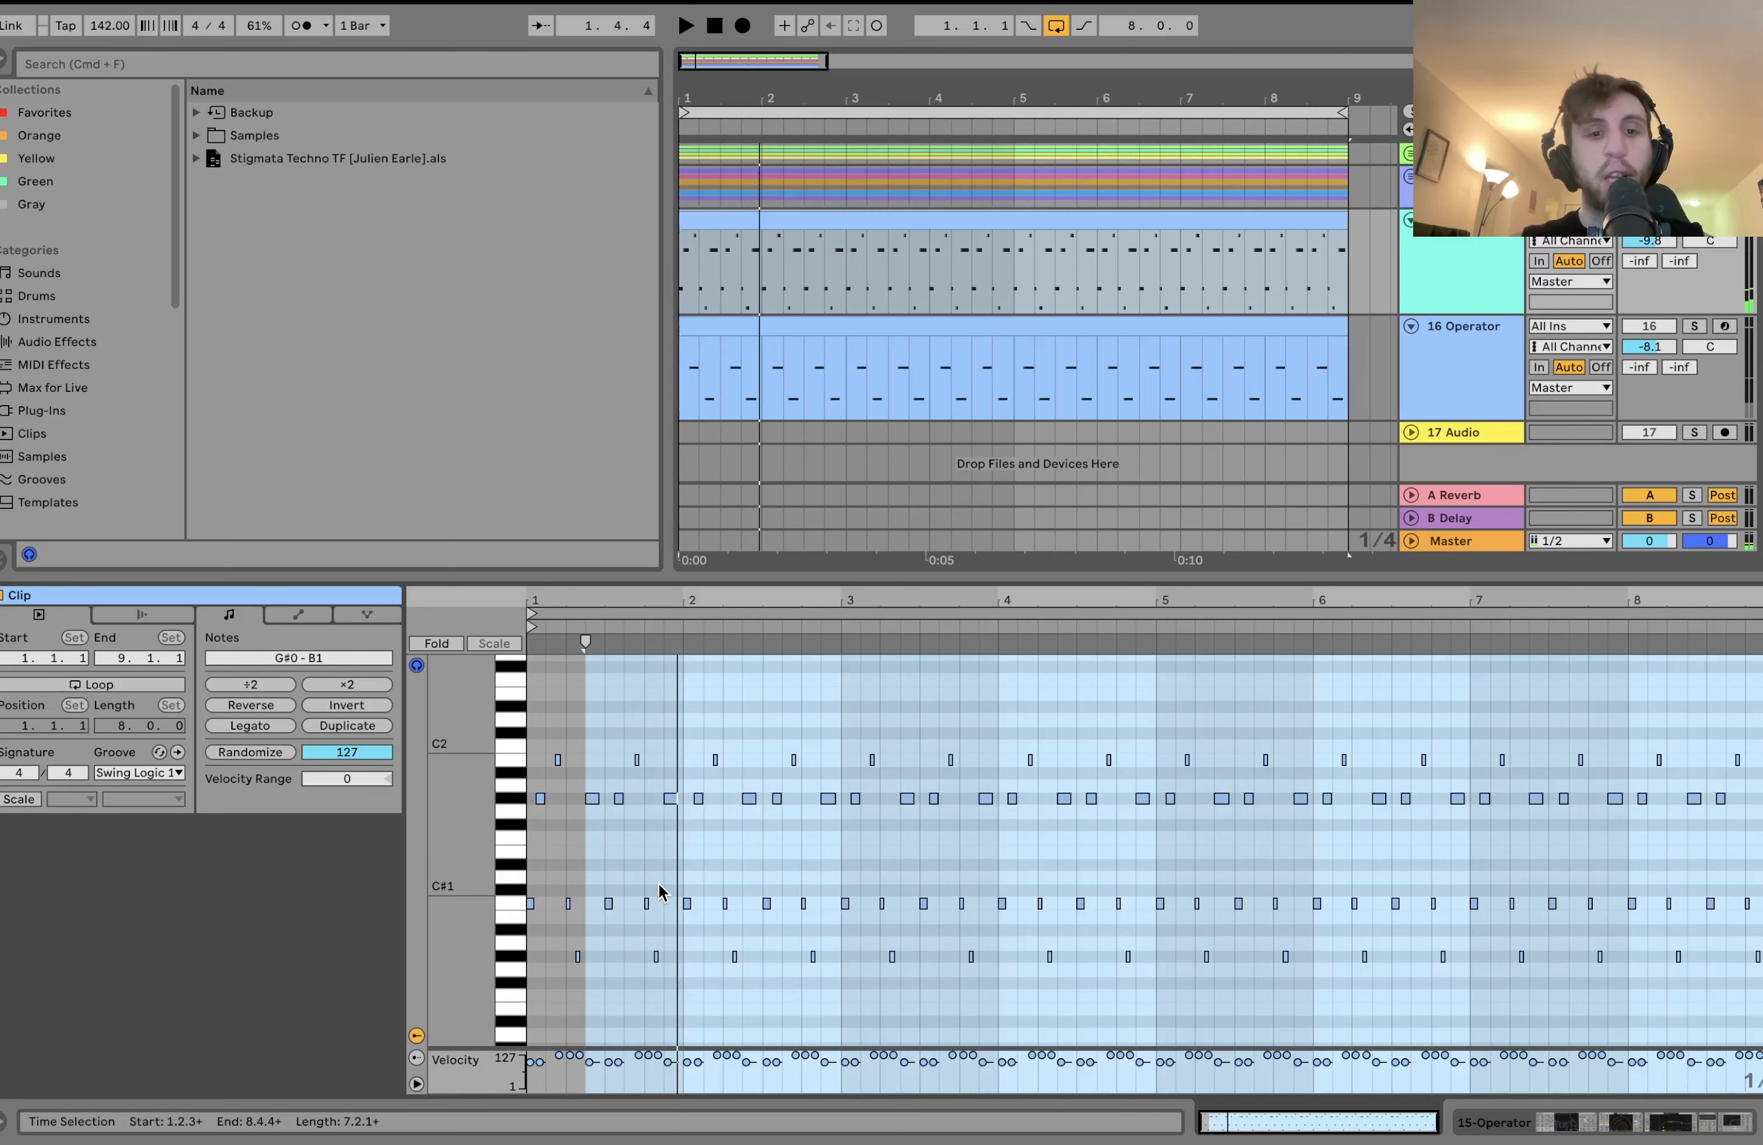
scroll(588, 850, up, 5)
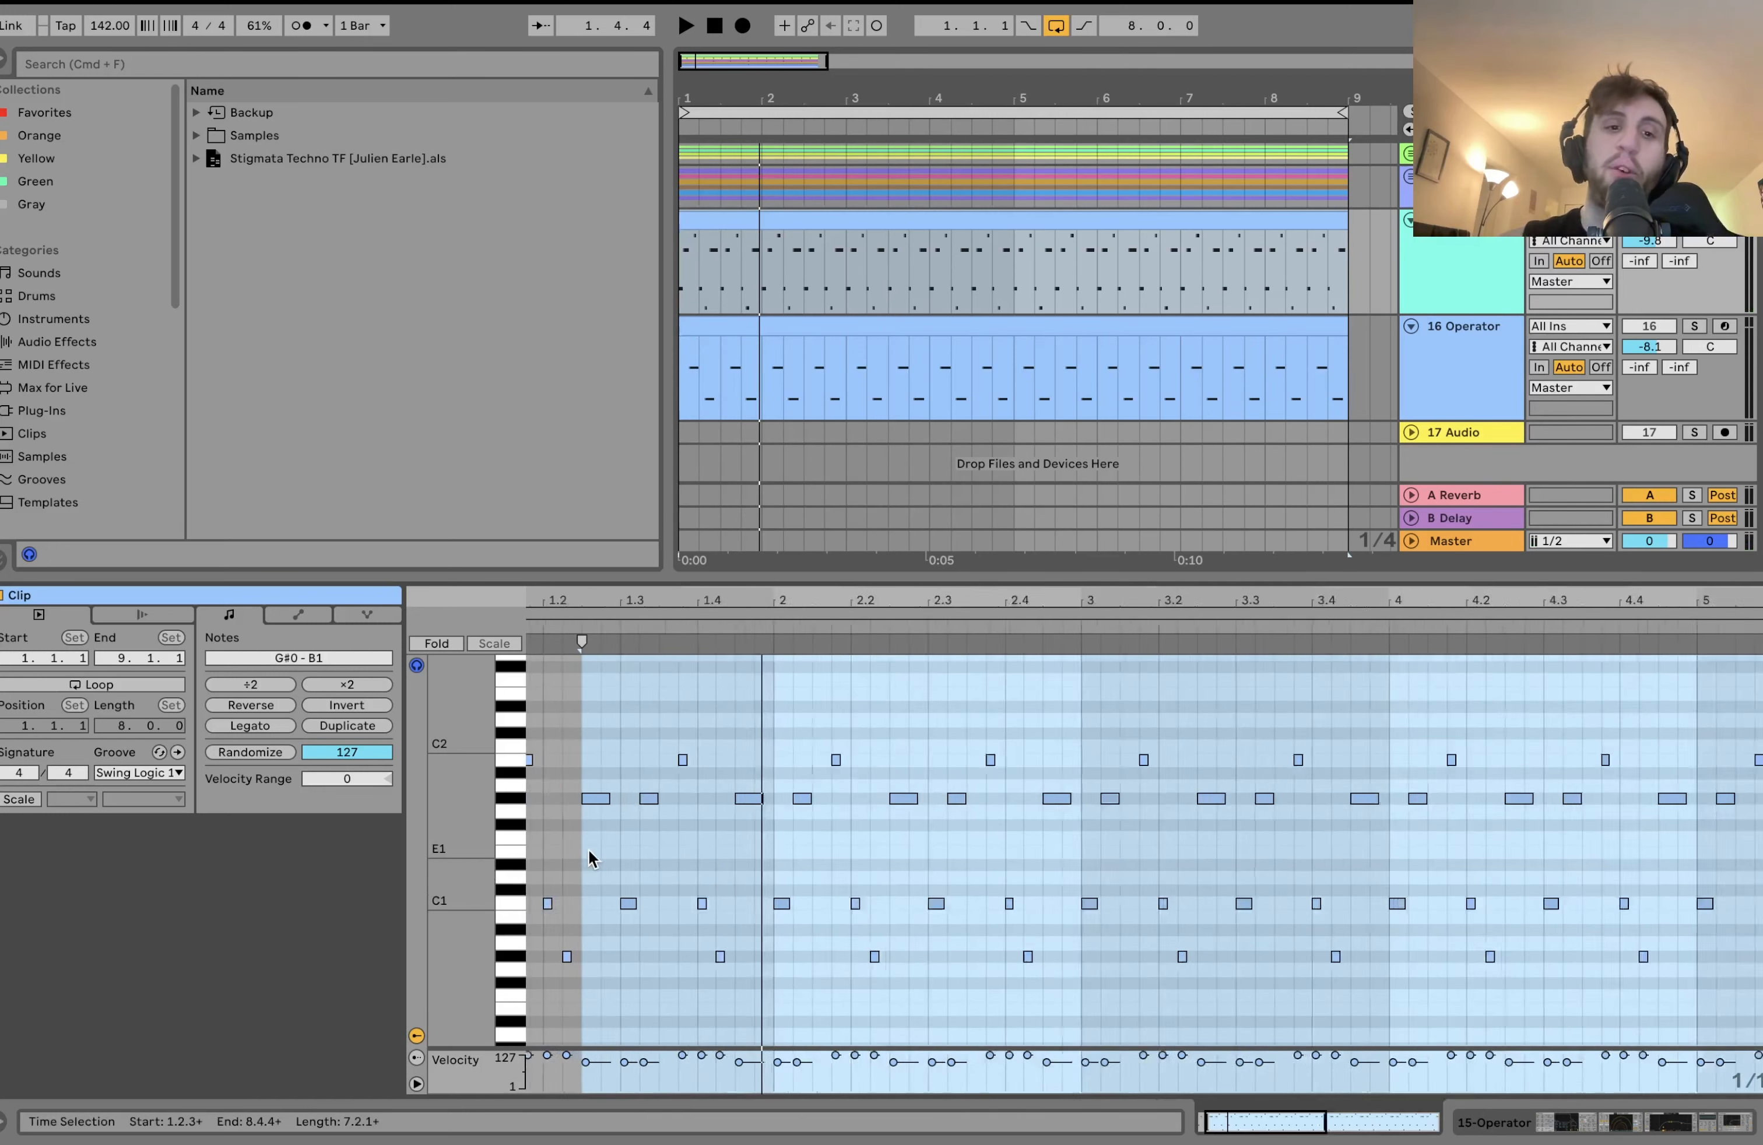
scroll(587, 850, left, 2)
scroll(588, 850, down, 2)
Apply Legato to all notes in the 15 Operator clip, audition it, and undo it to hear the original lengths.
key(super+a)
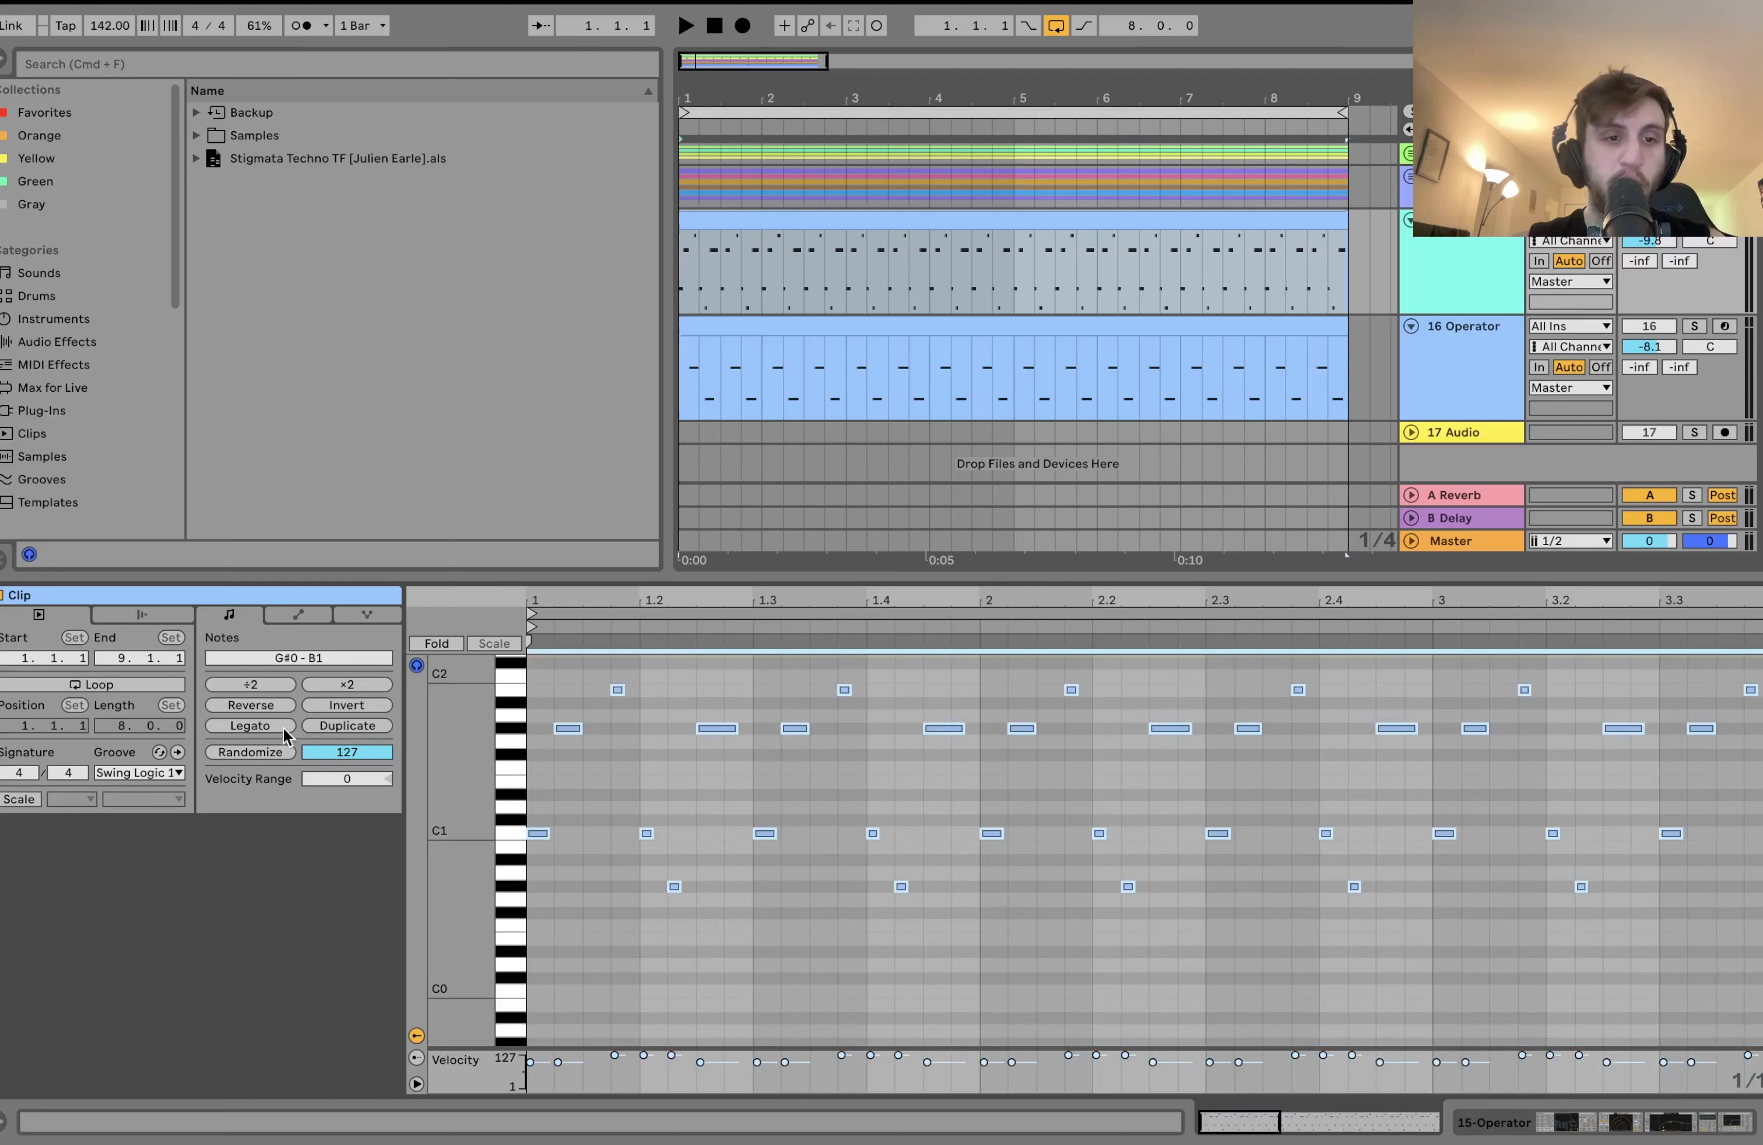
click(268, 727)
key(space)
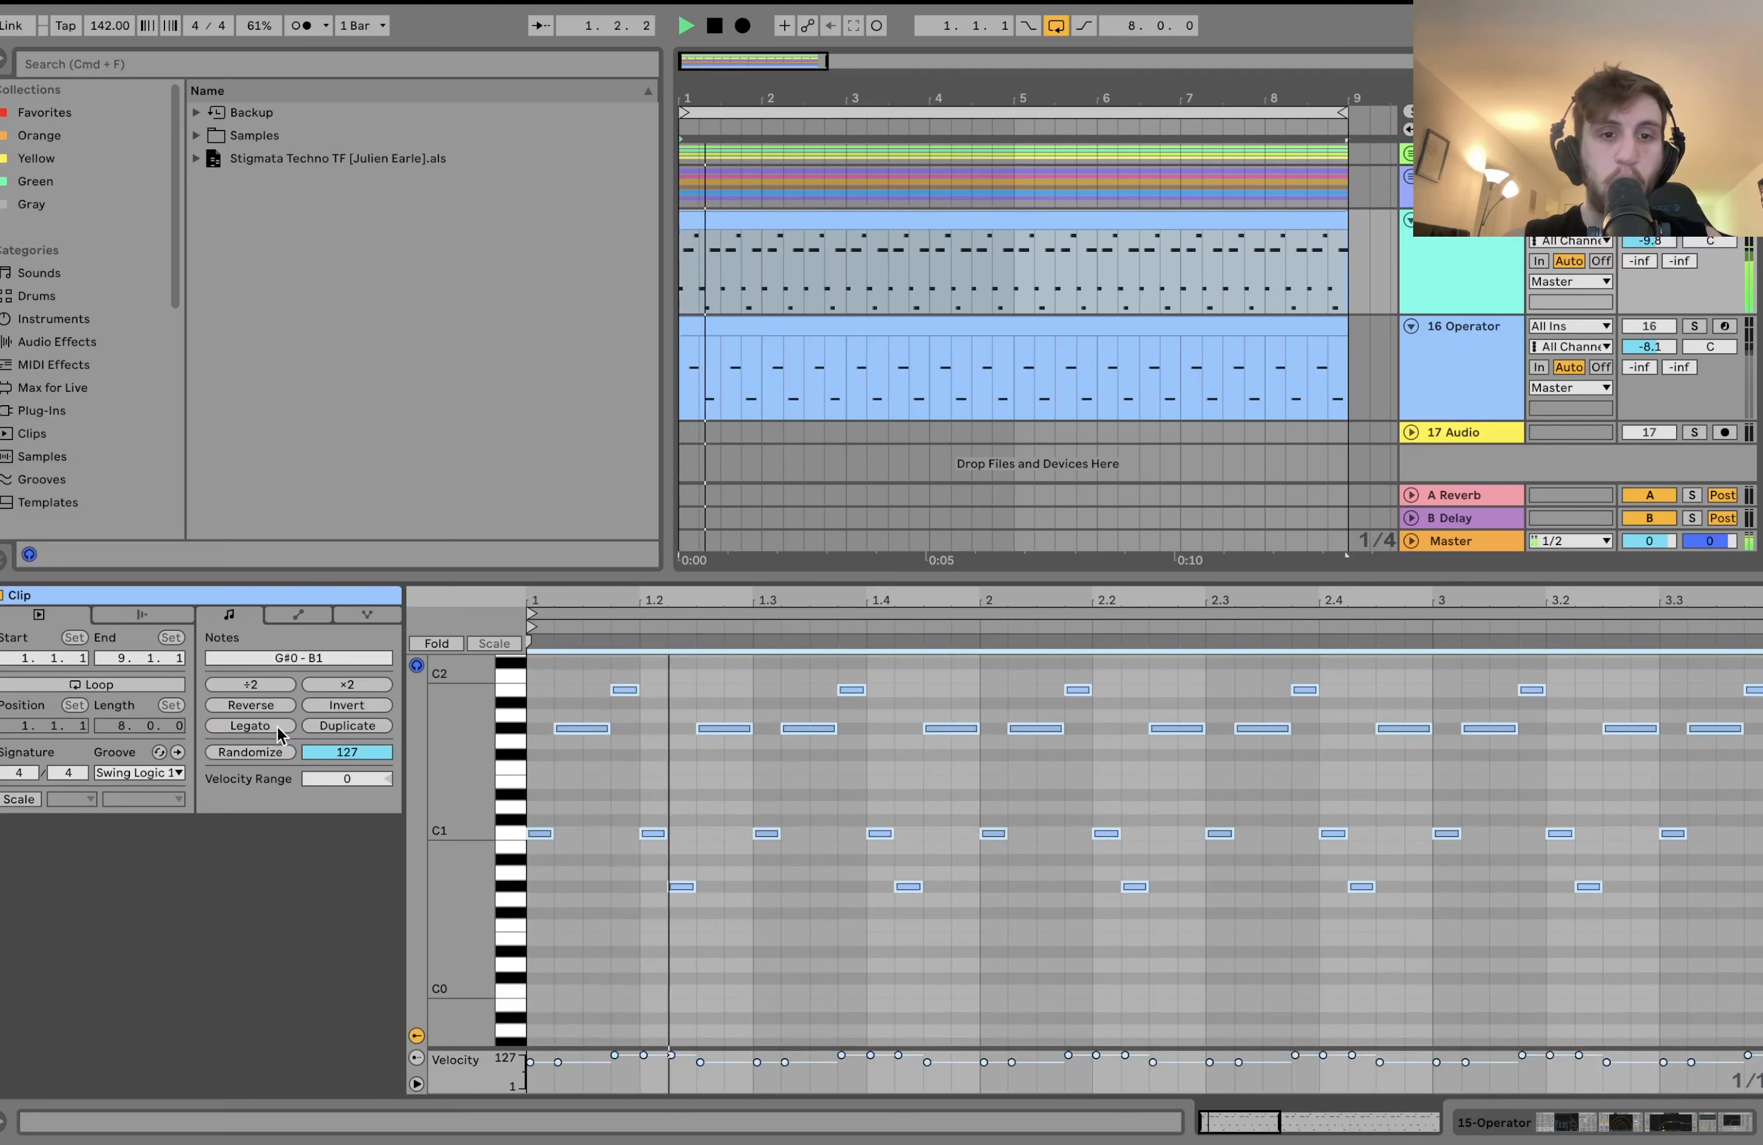
key(space)
key(super+z)
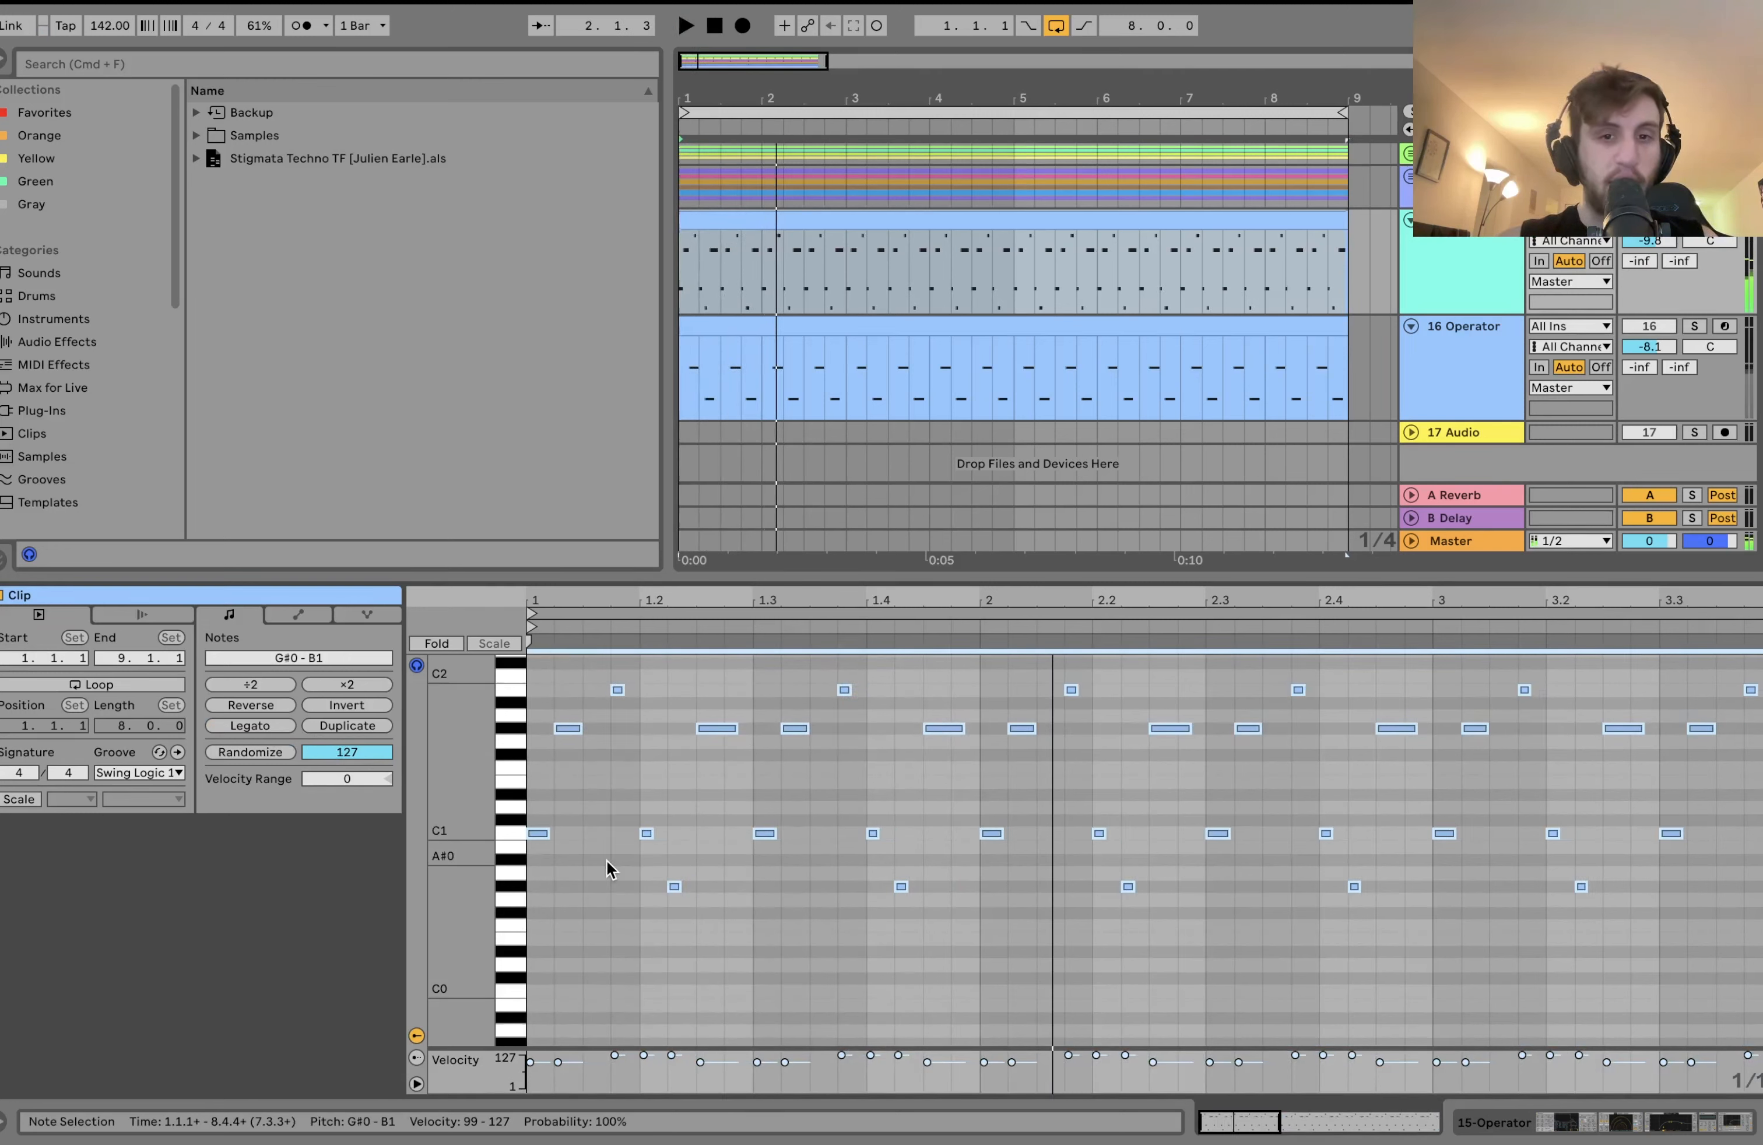
key(space)
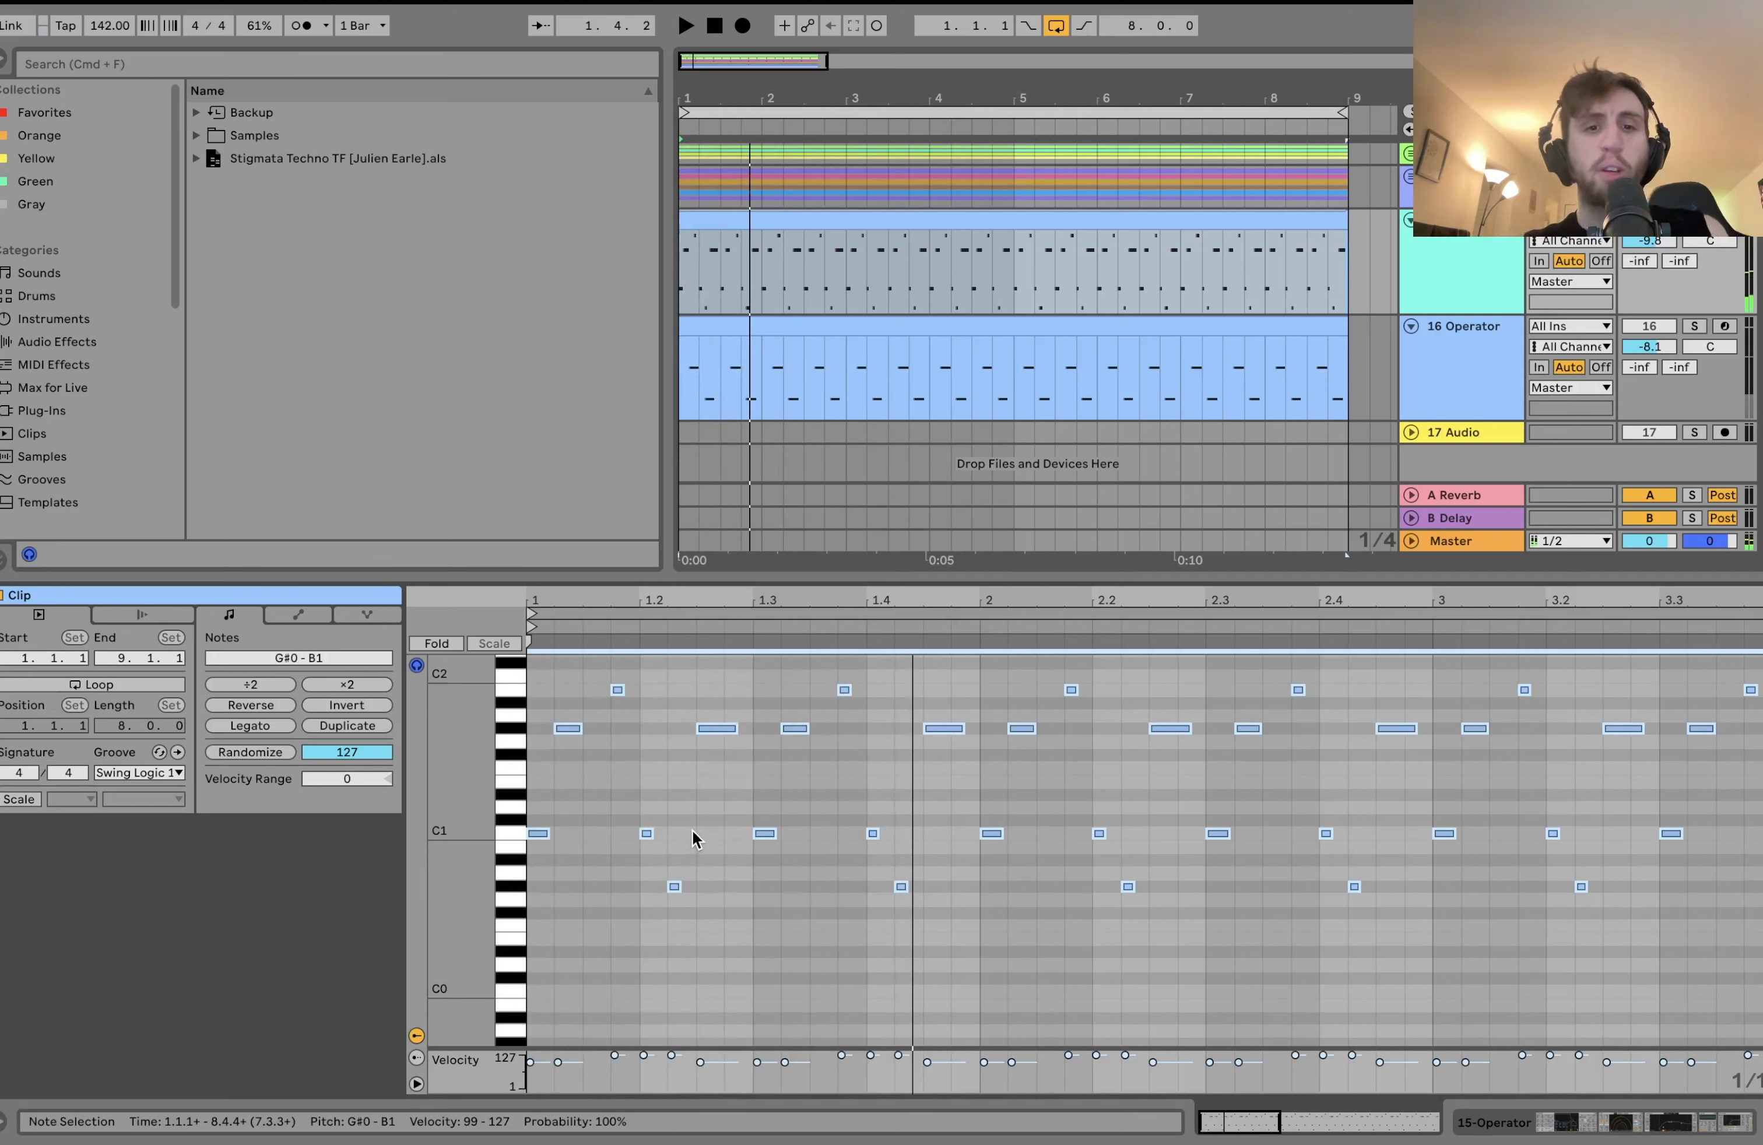
Select the short C1 and G#0 notes after beat 1.2, and the longer G#1 note following them.
click(641, 797)
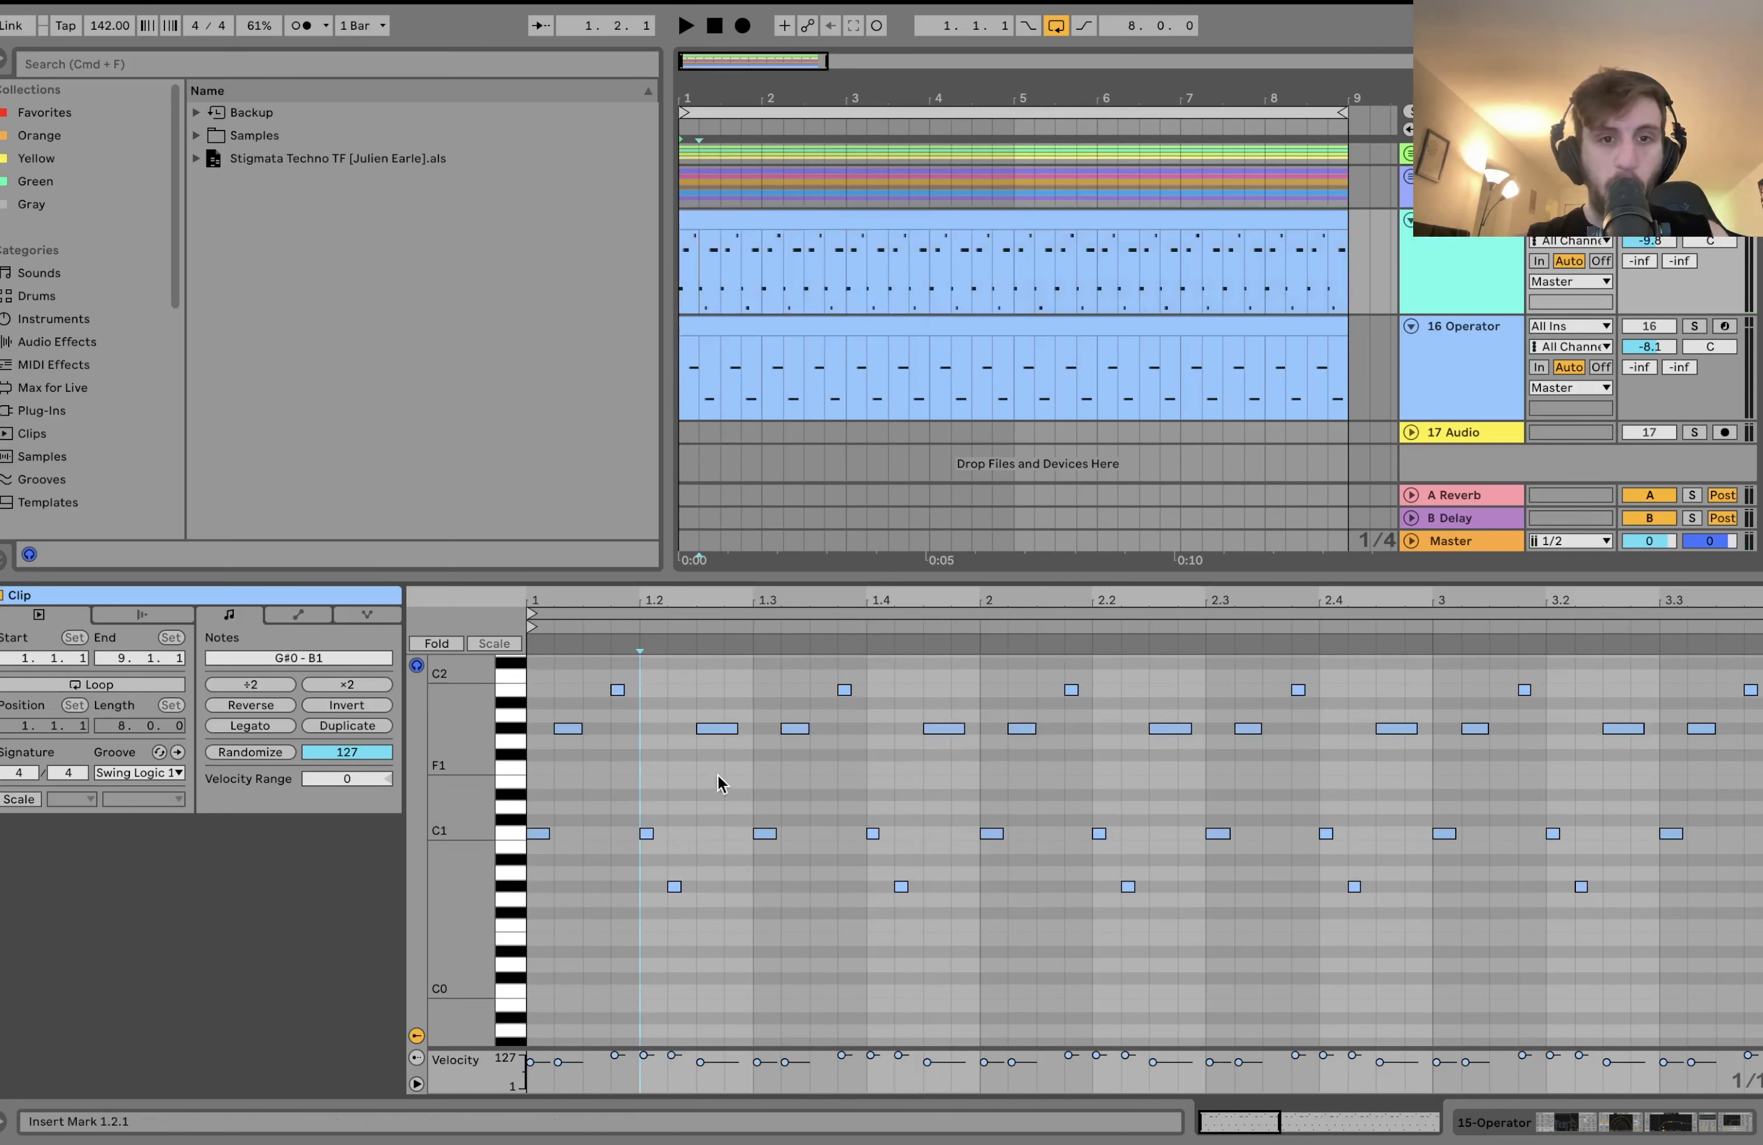
drag(637, 809, 732, 958)
click(729, 728)
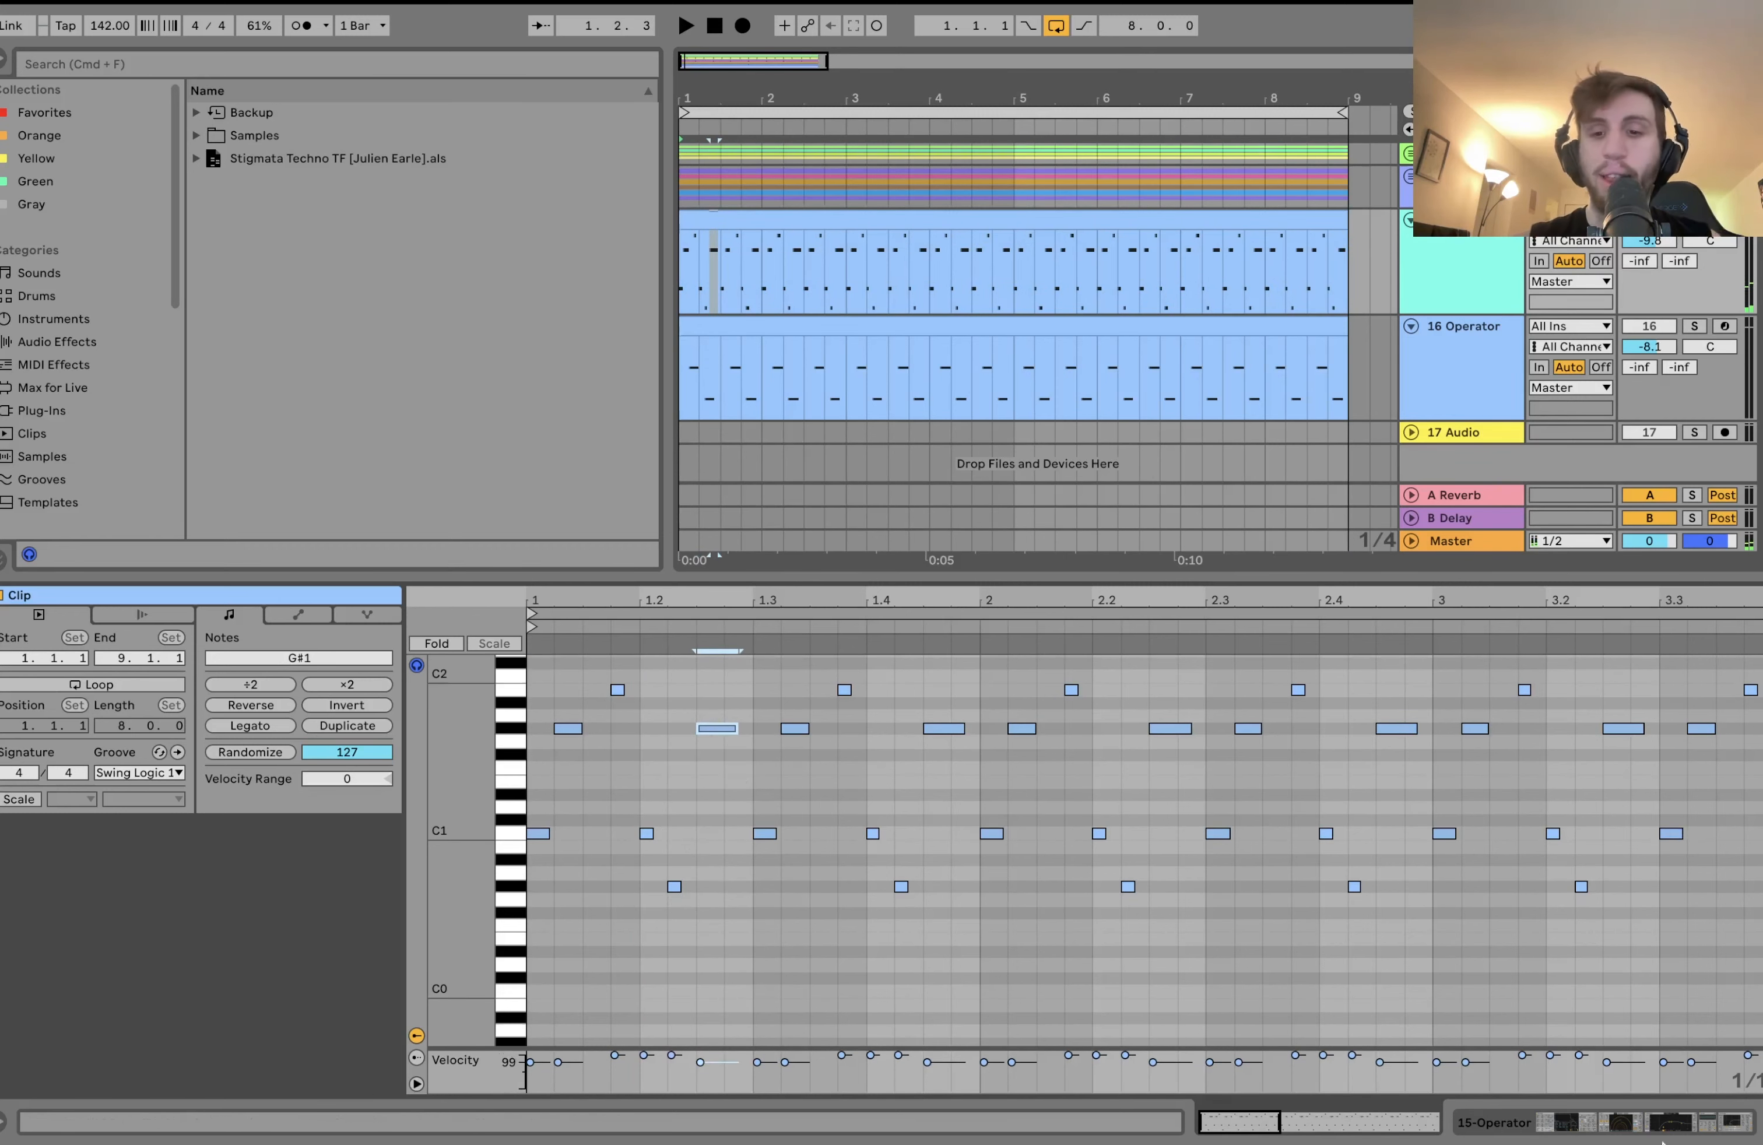
Show the 15 Operator device and examine the envelope, level and coarse settings of oscillators A, B and C.
click(1609, 1126)
click(217, 1062)
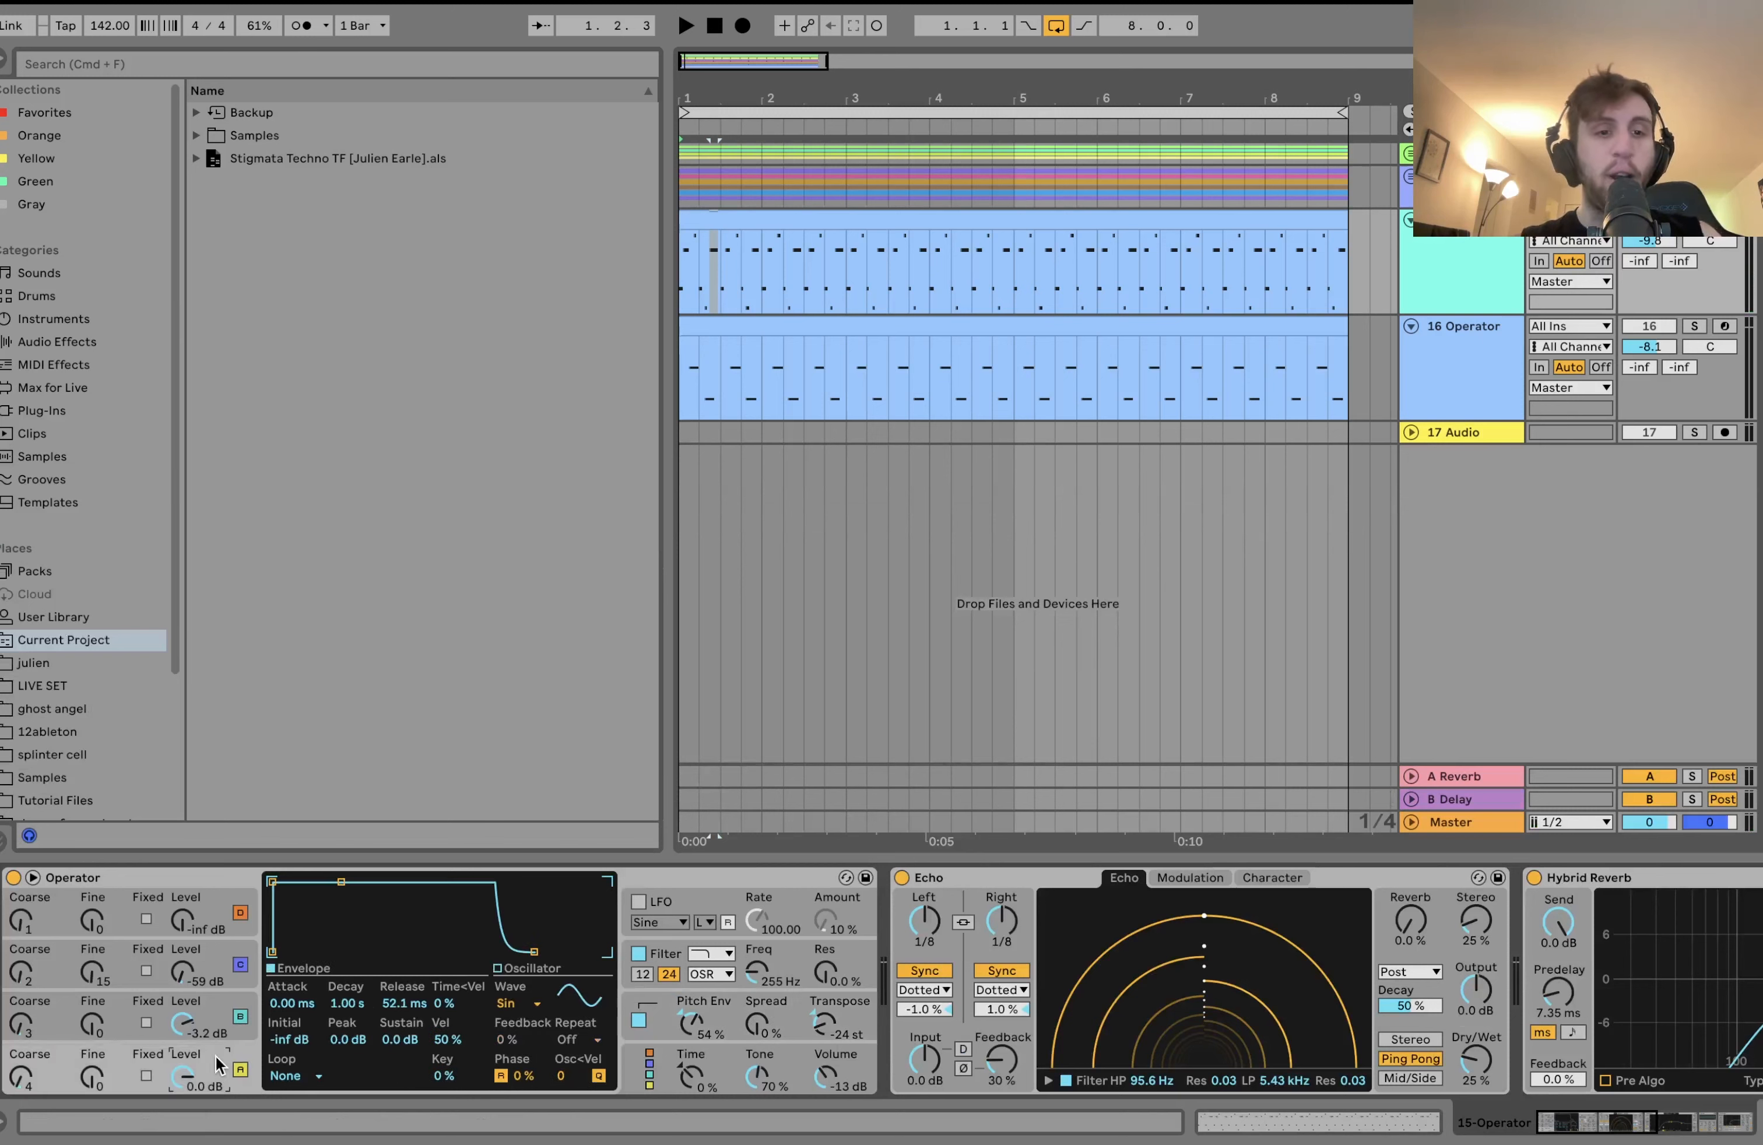
click(211, 1018)
click(211, 980)
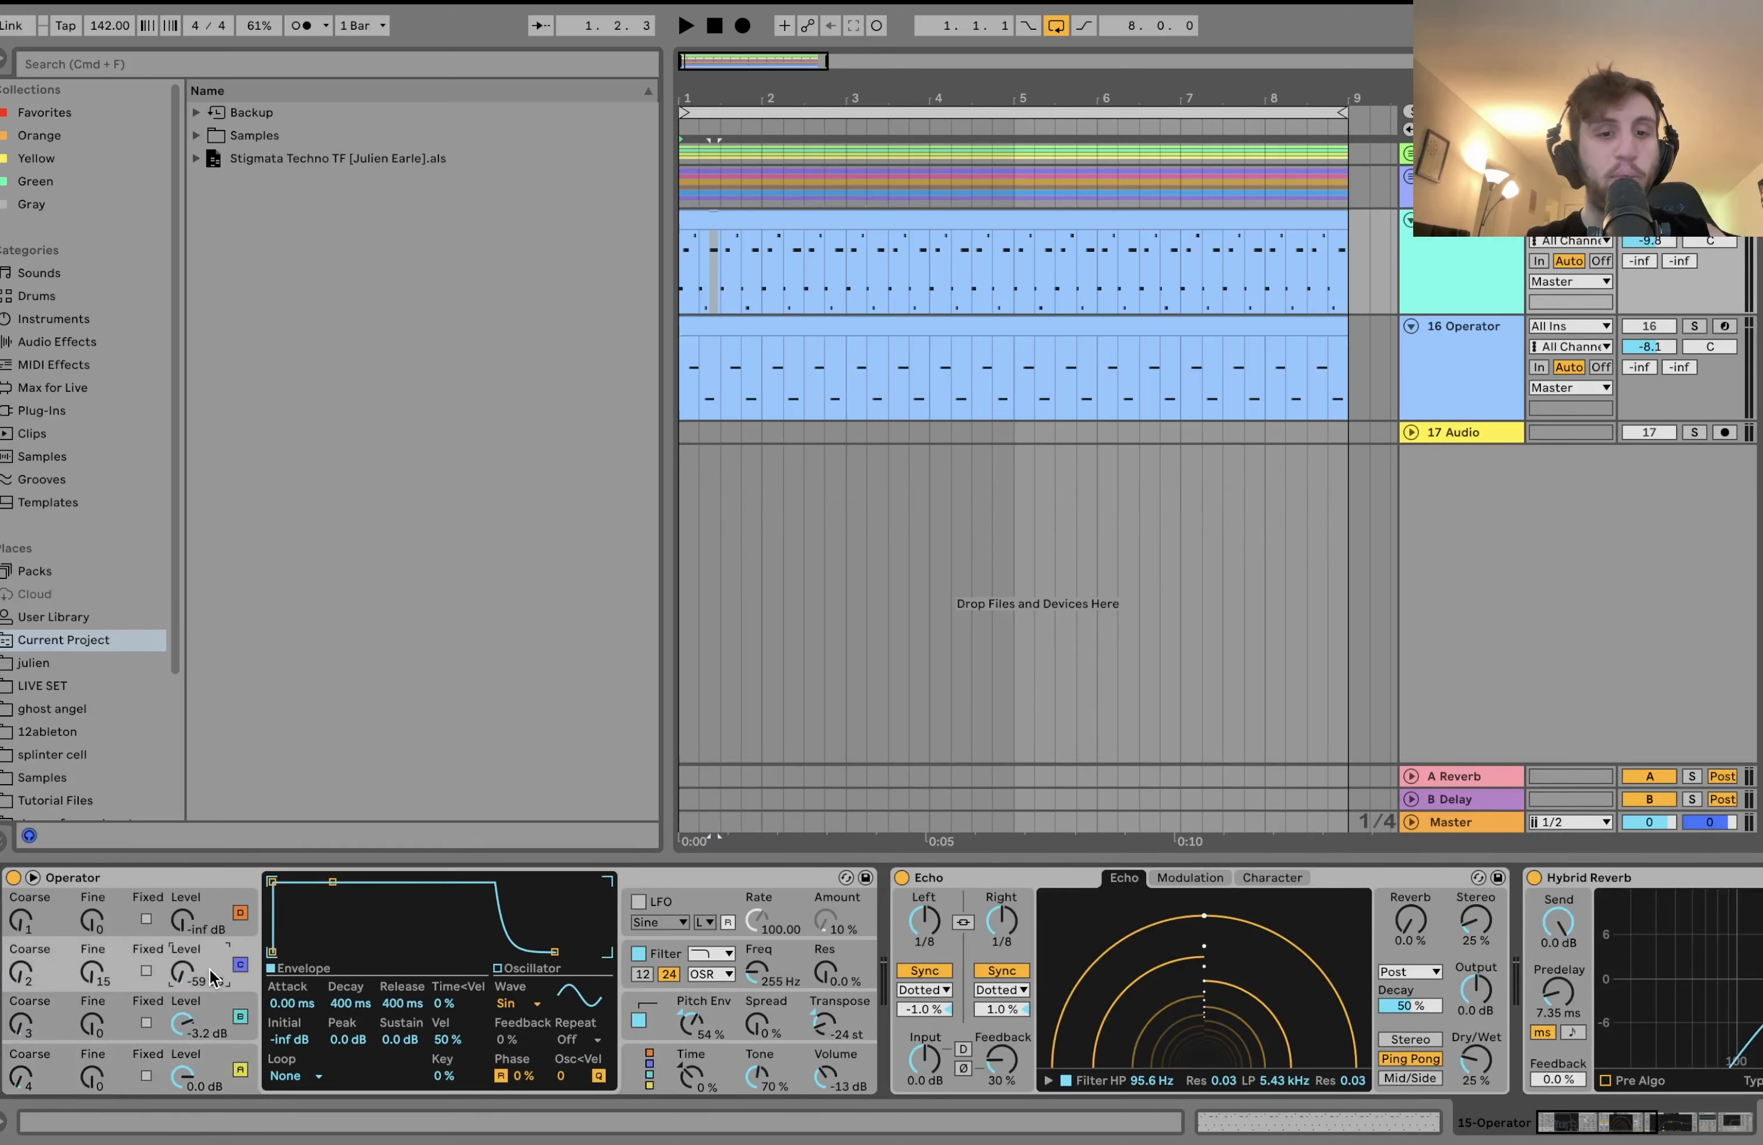
click(214, 1071)
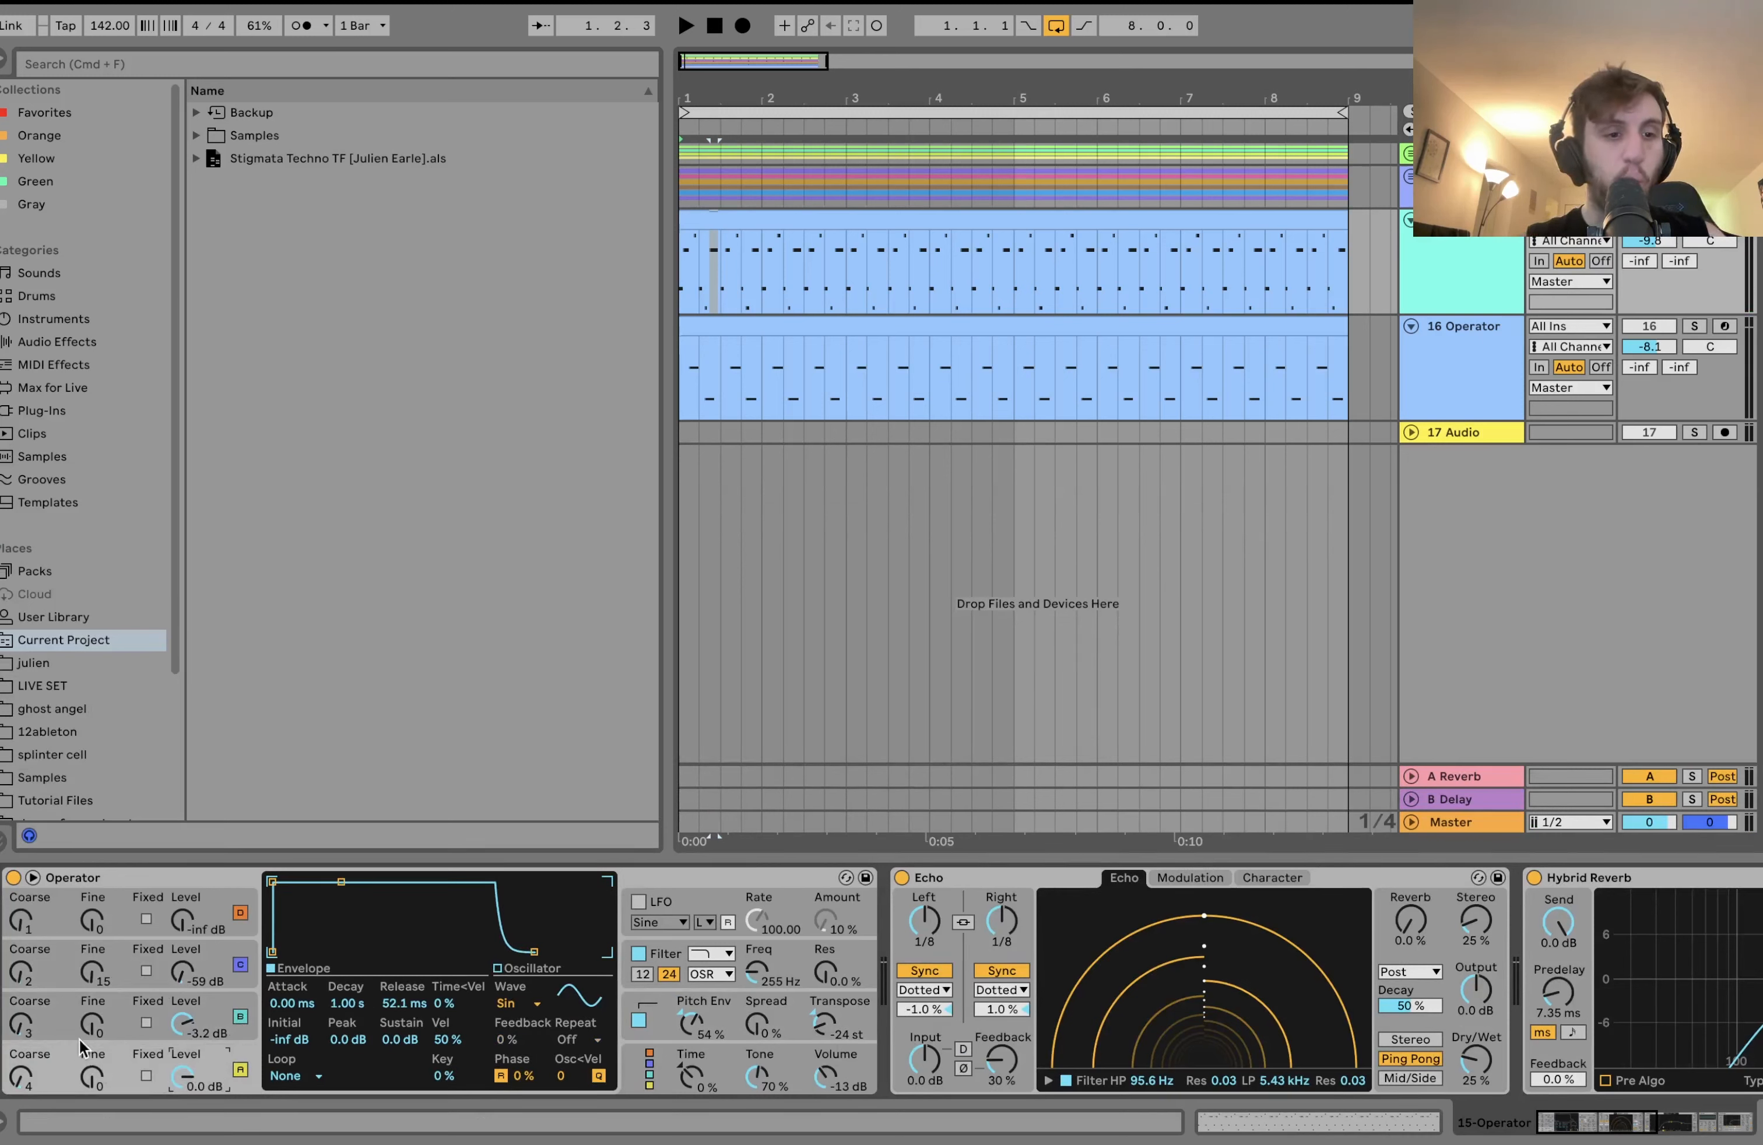
click(63, 1021)
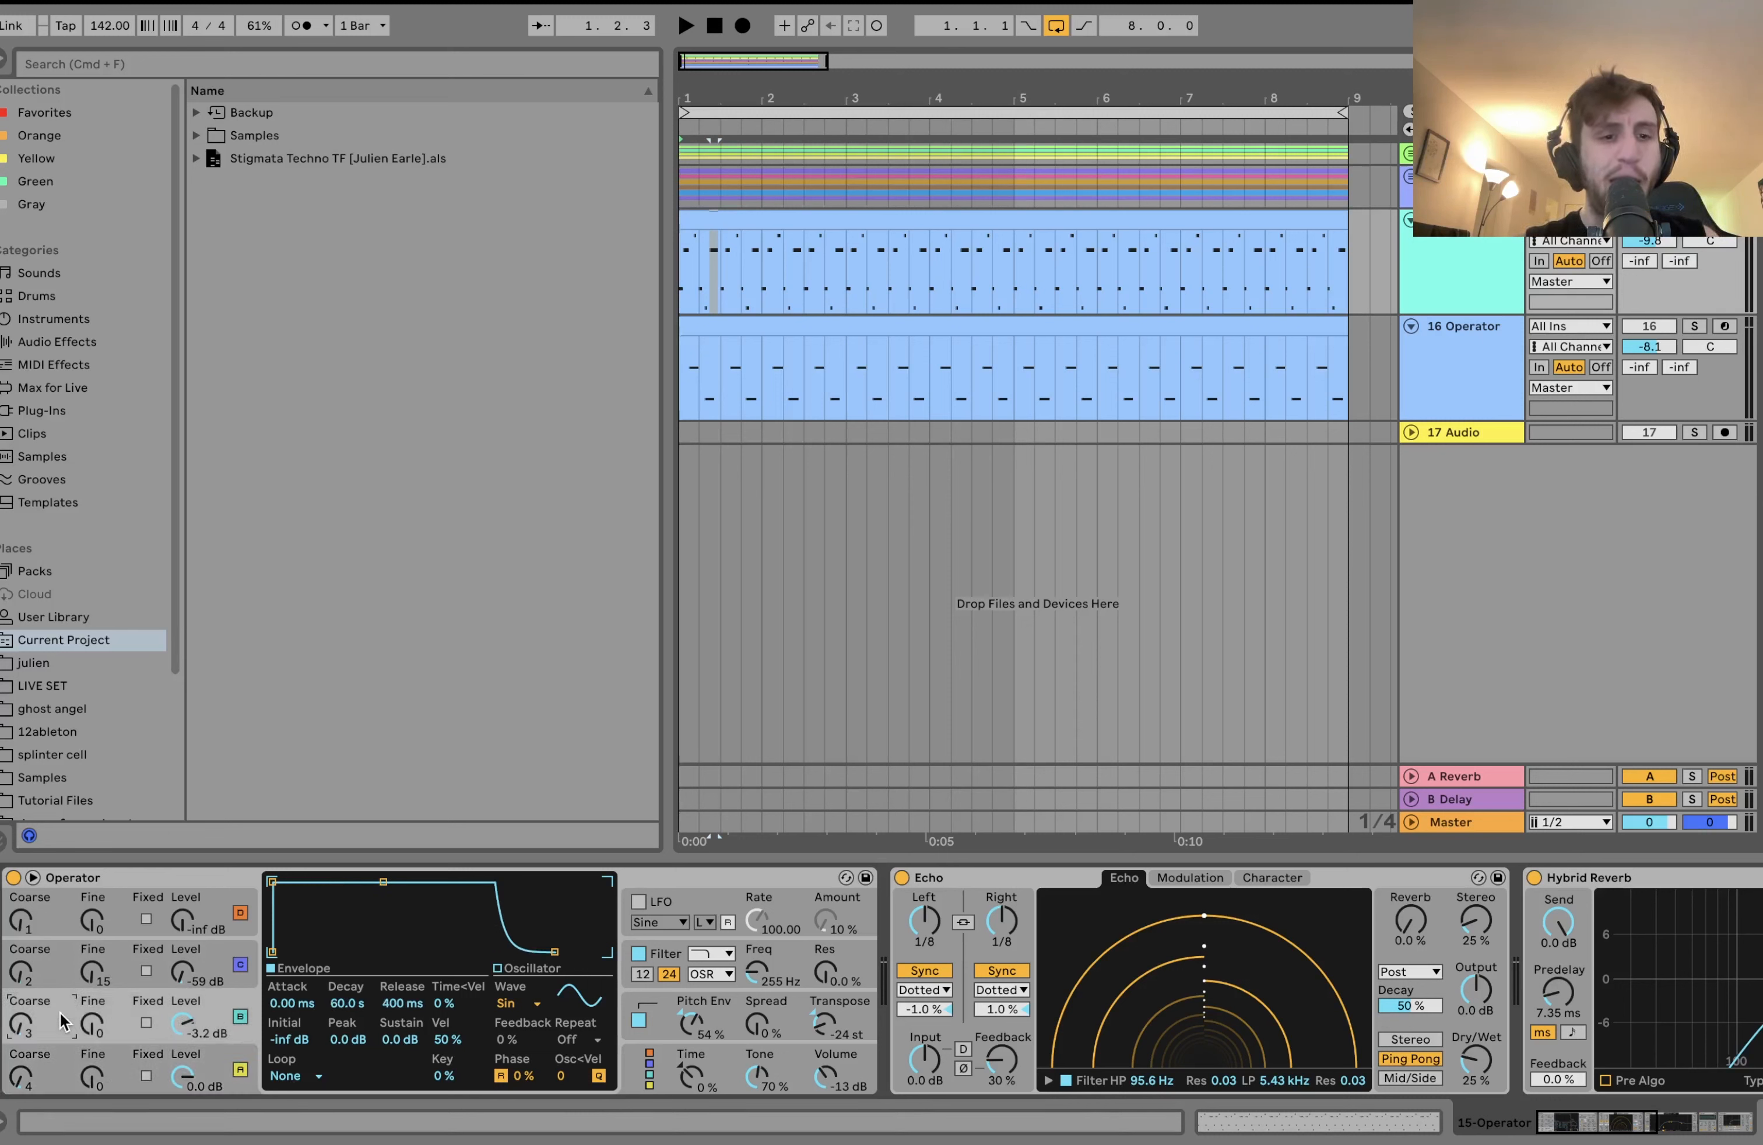
click(70, 959)
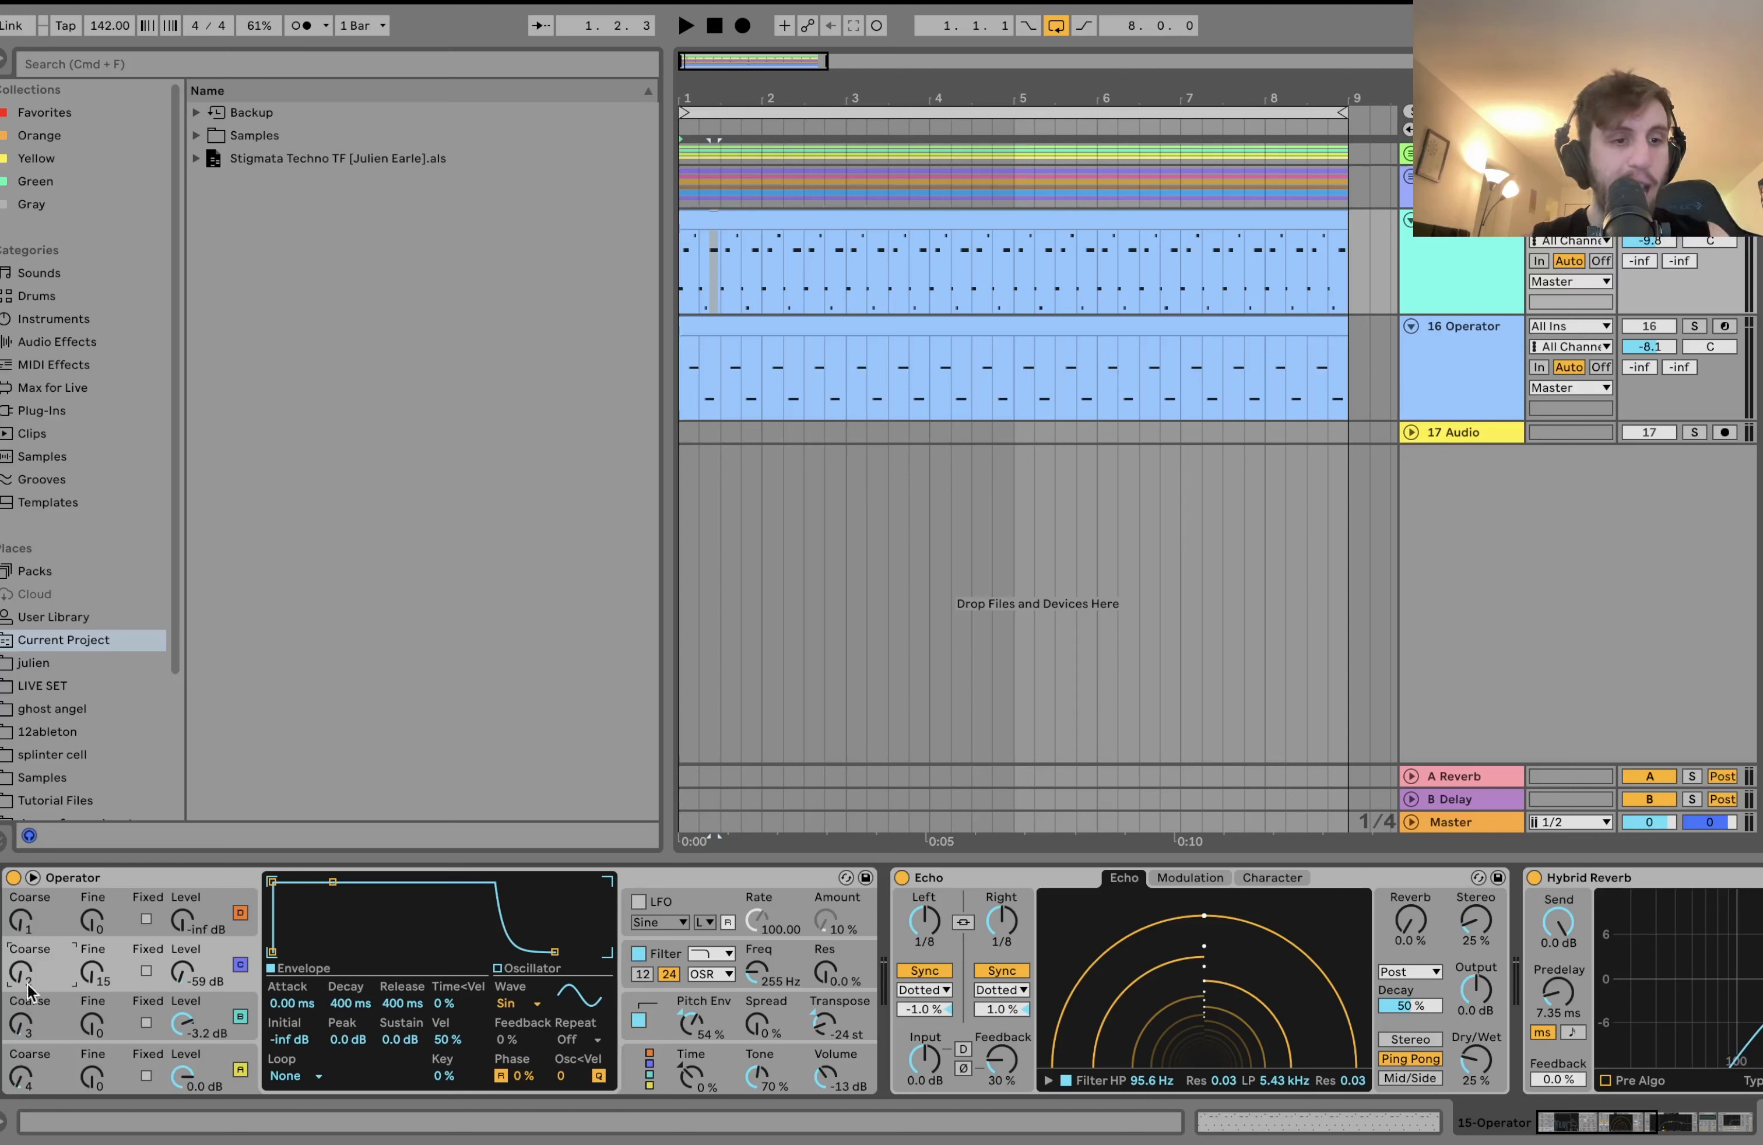
Raise oscillator B's Coarse to 6 and beyond during playback, lower it back and replay the track.
key(space)
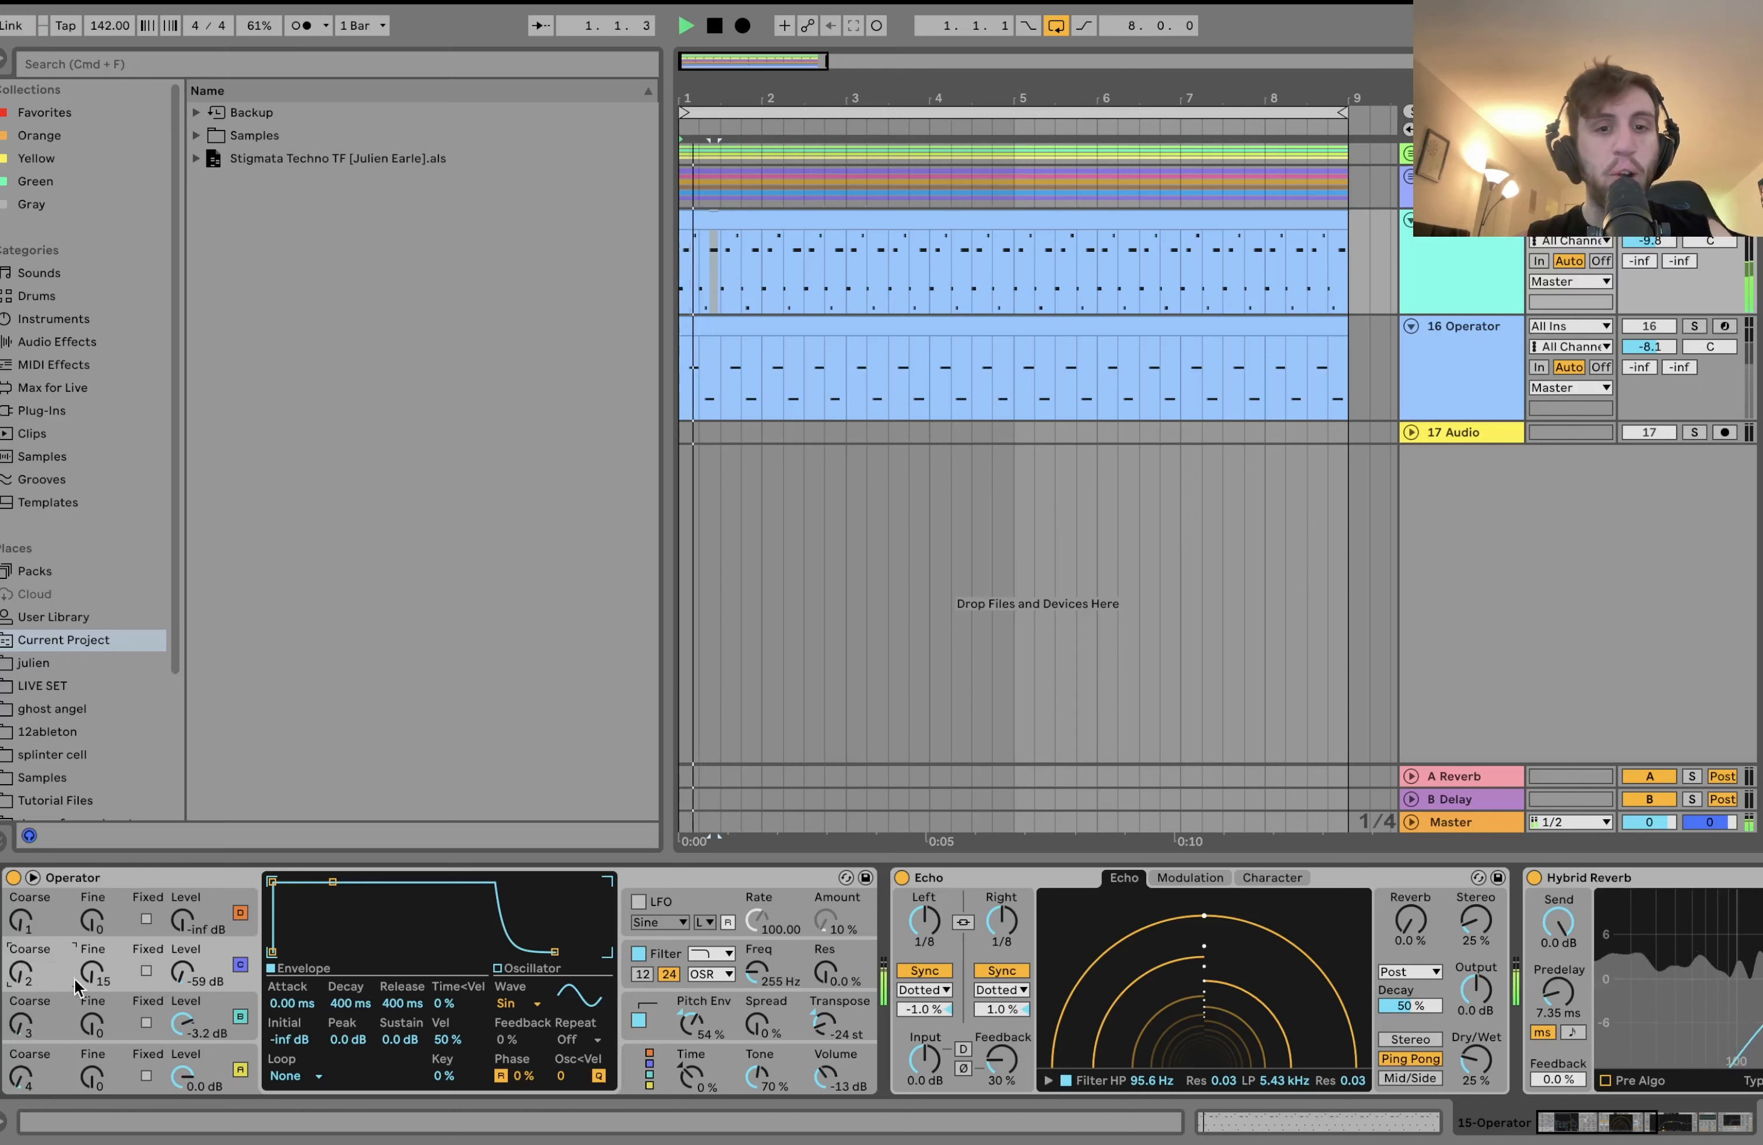
click(24, 1021)
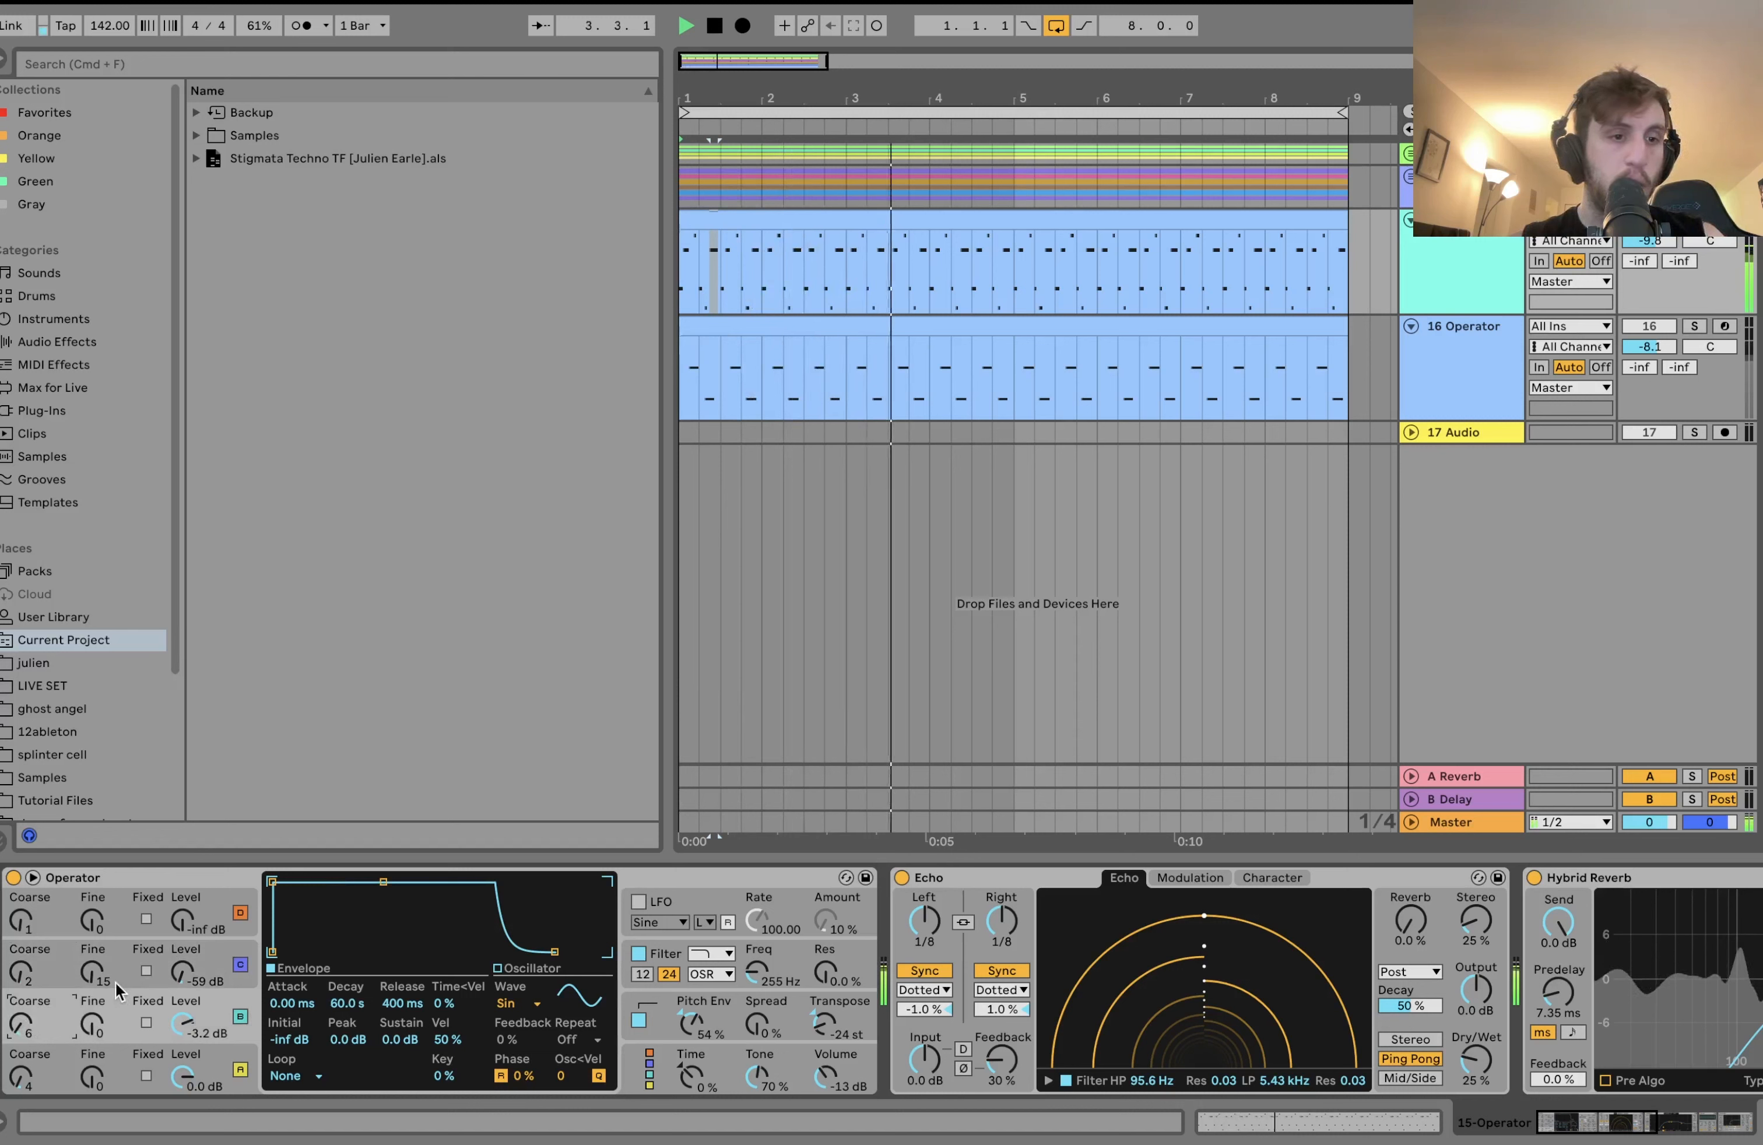
key(Up)
key(Up)
key(space)
key(Down)
key(Down)
key(Down)
key(Down)
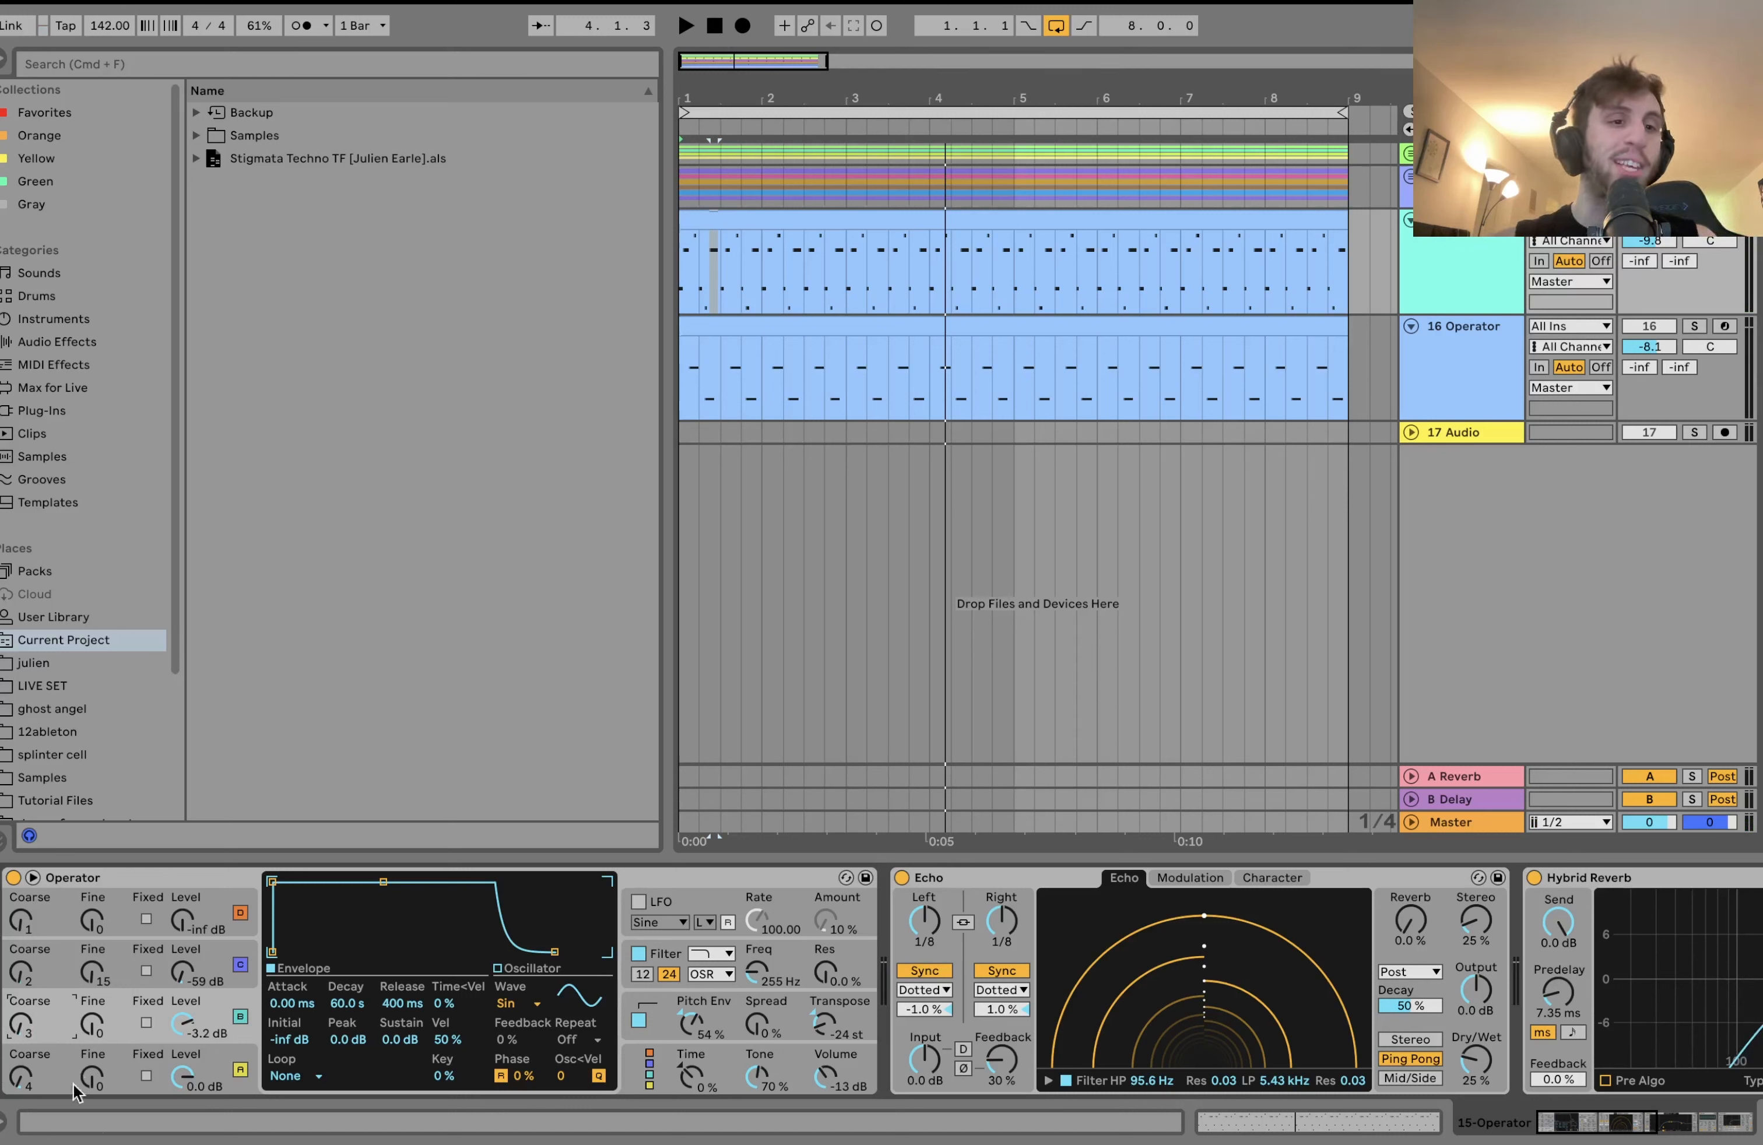
key(space)
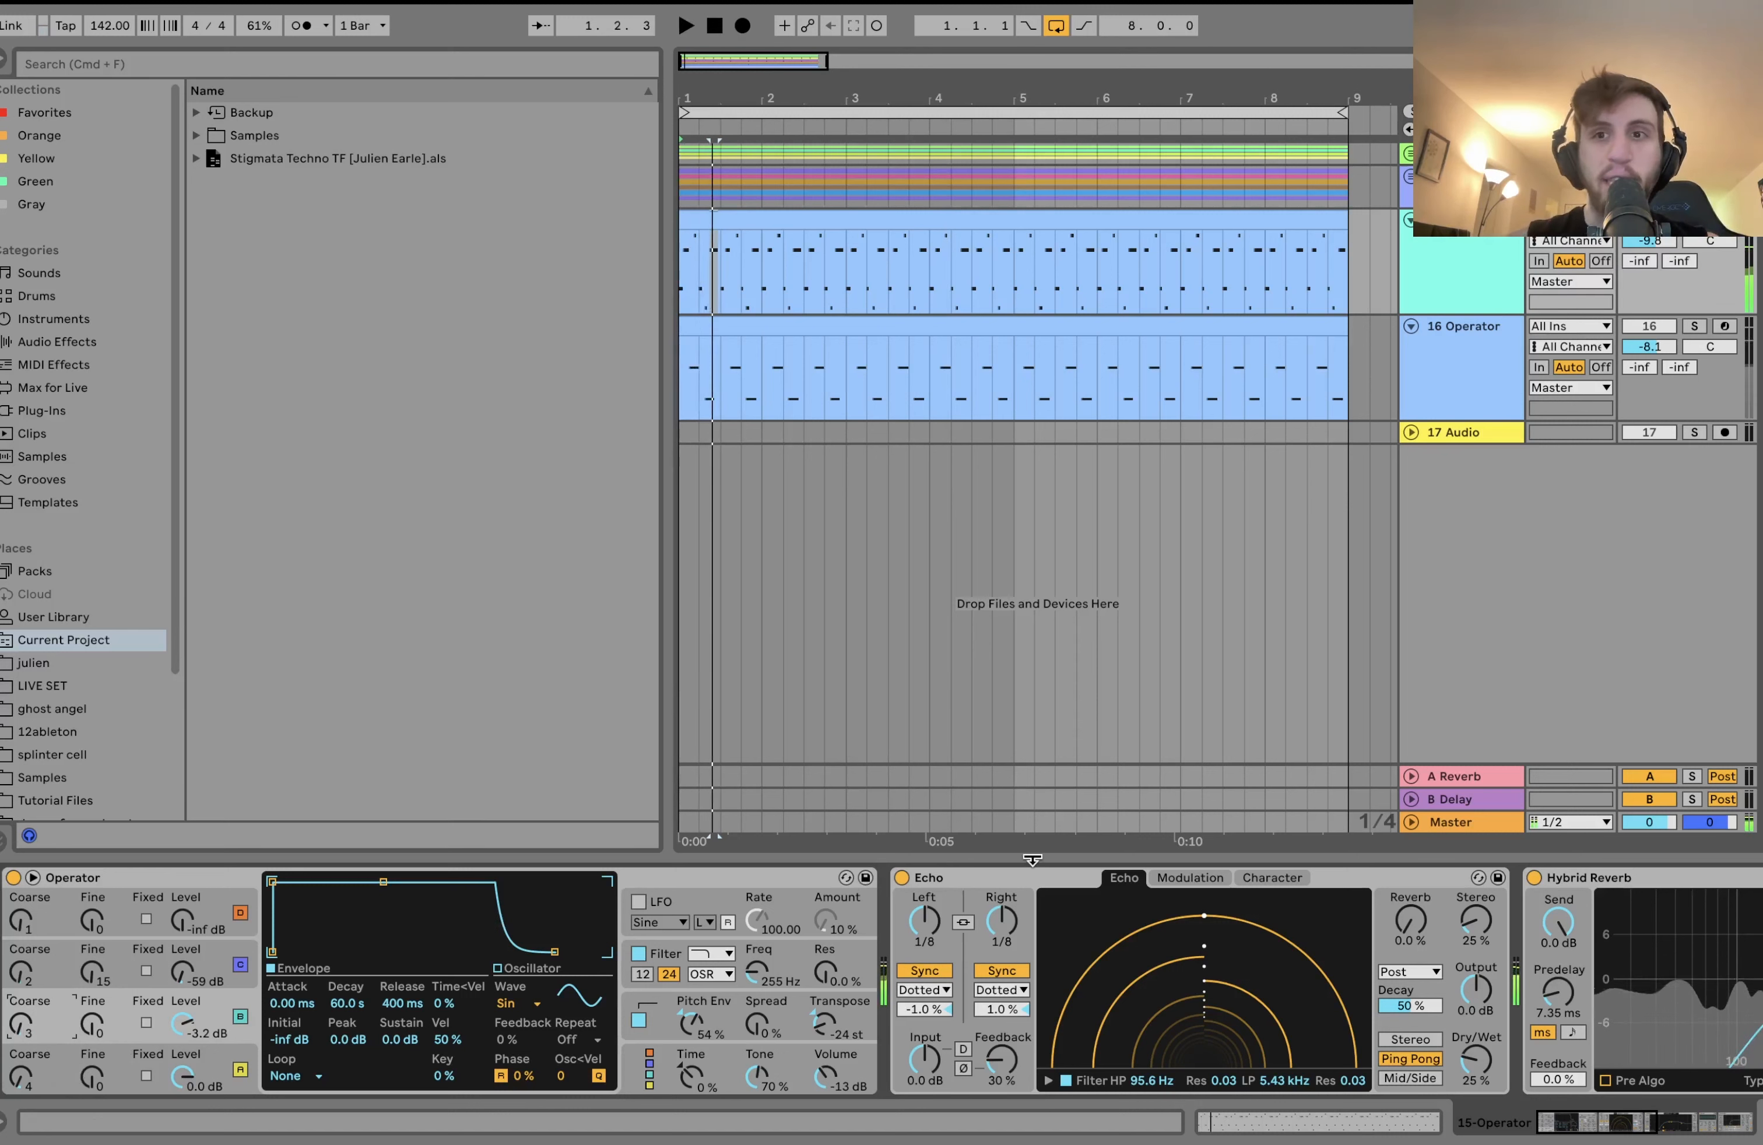
Show the 15 Operator device's filter and envelope settings and audition the track with them.
click(789, 958)
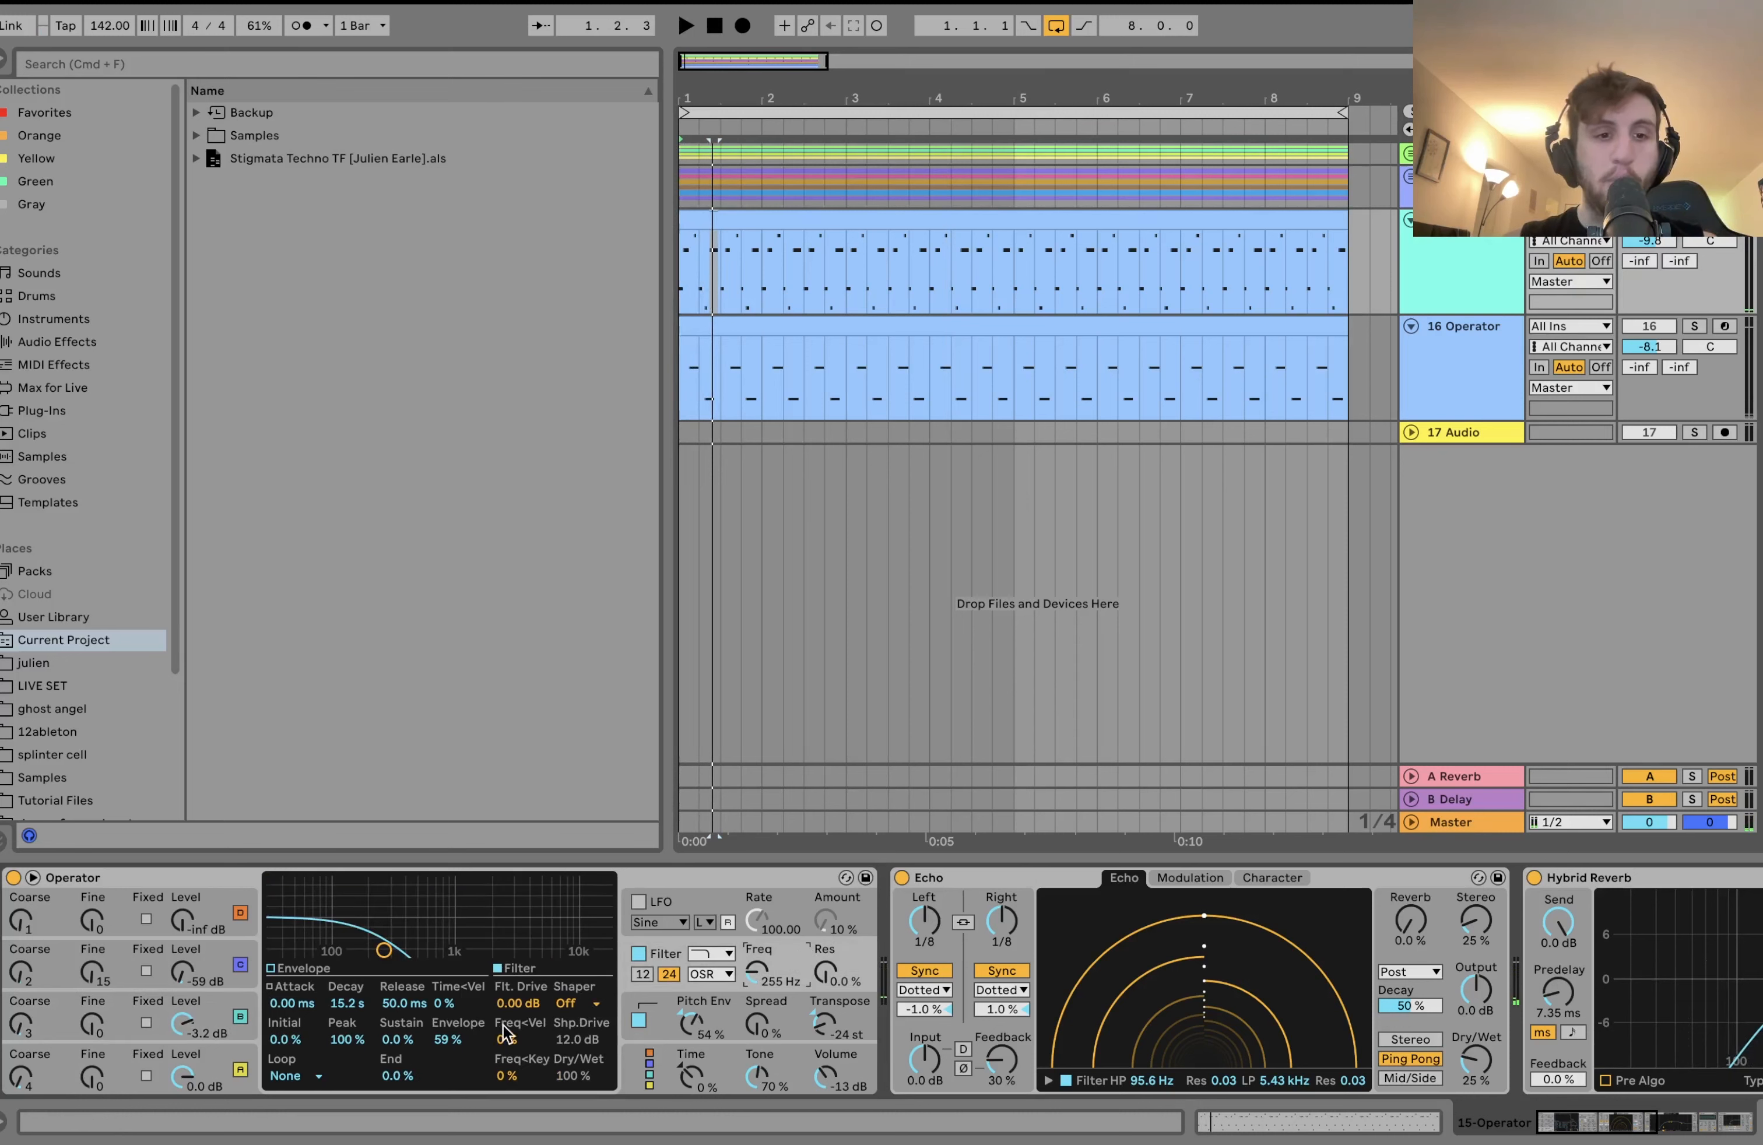
key(space)
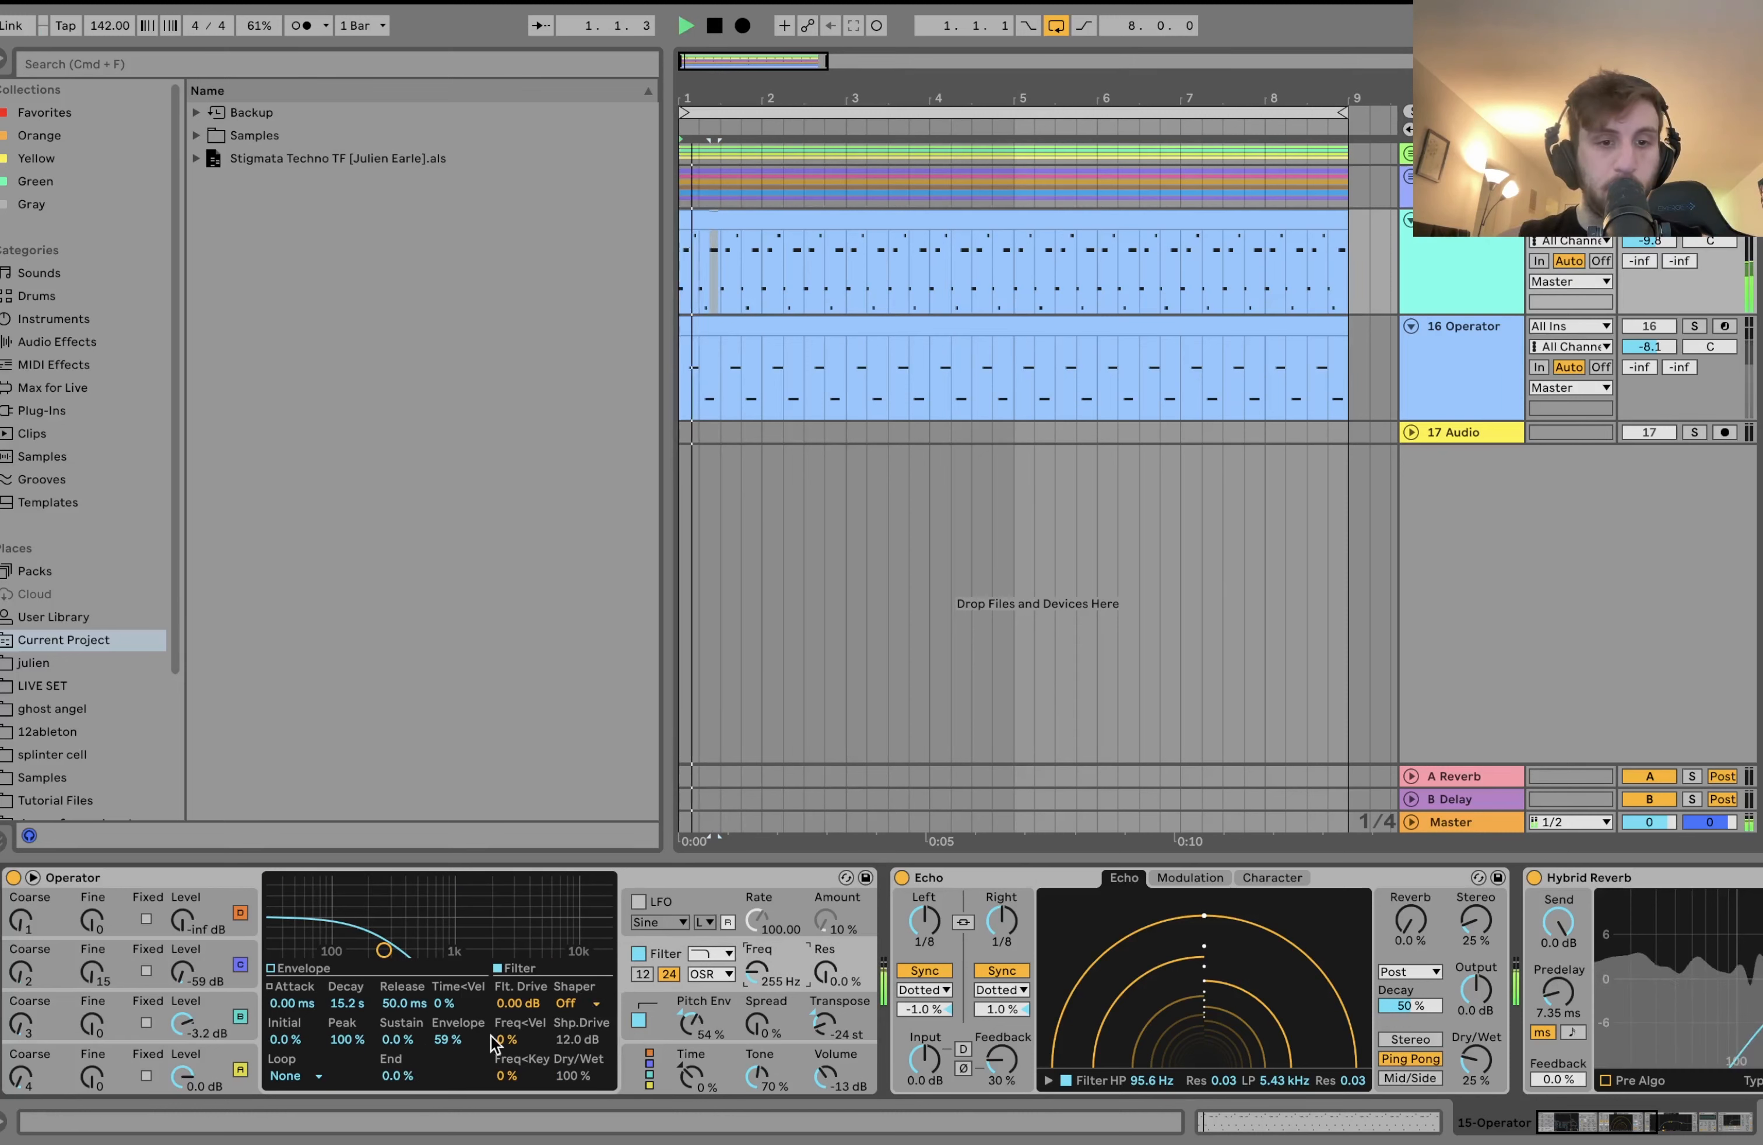
key(space)
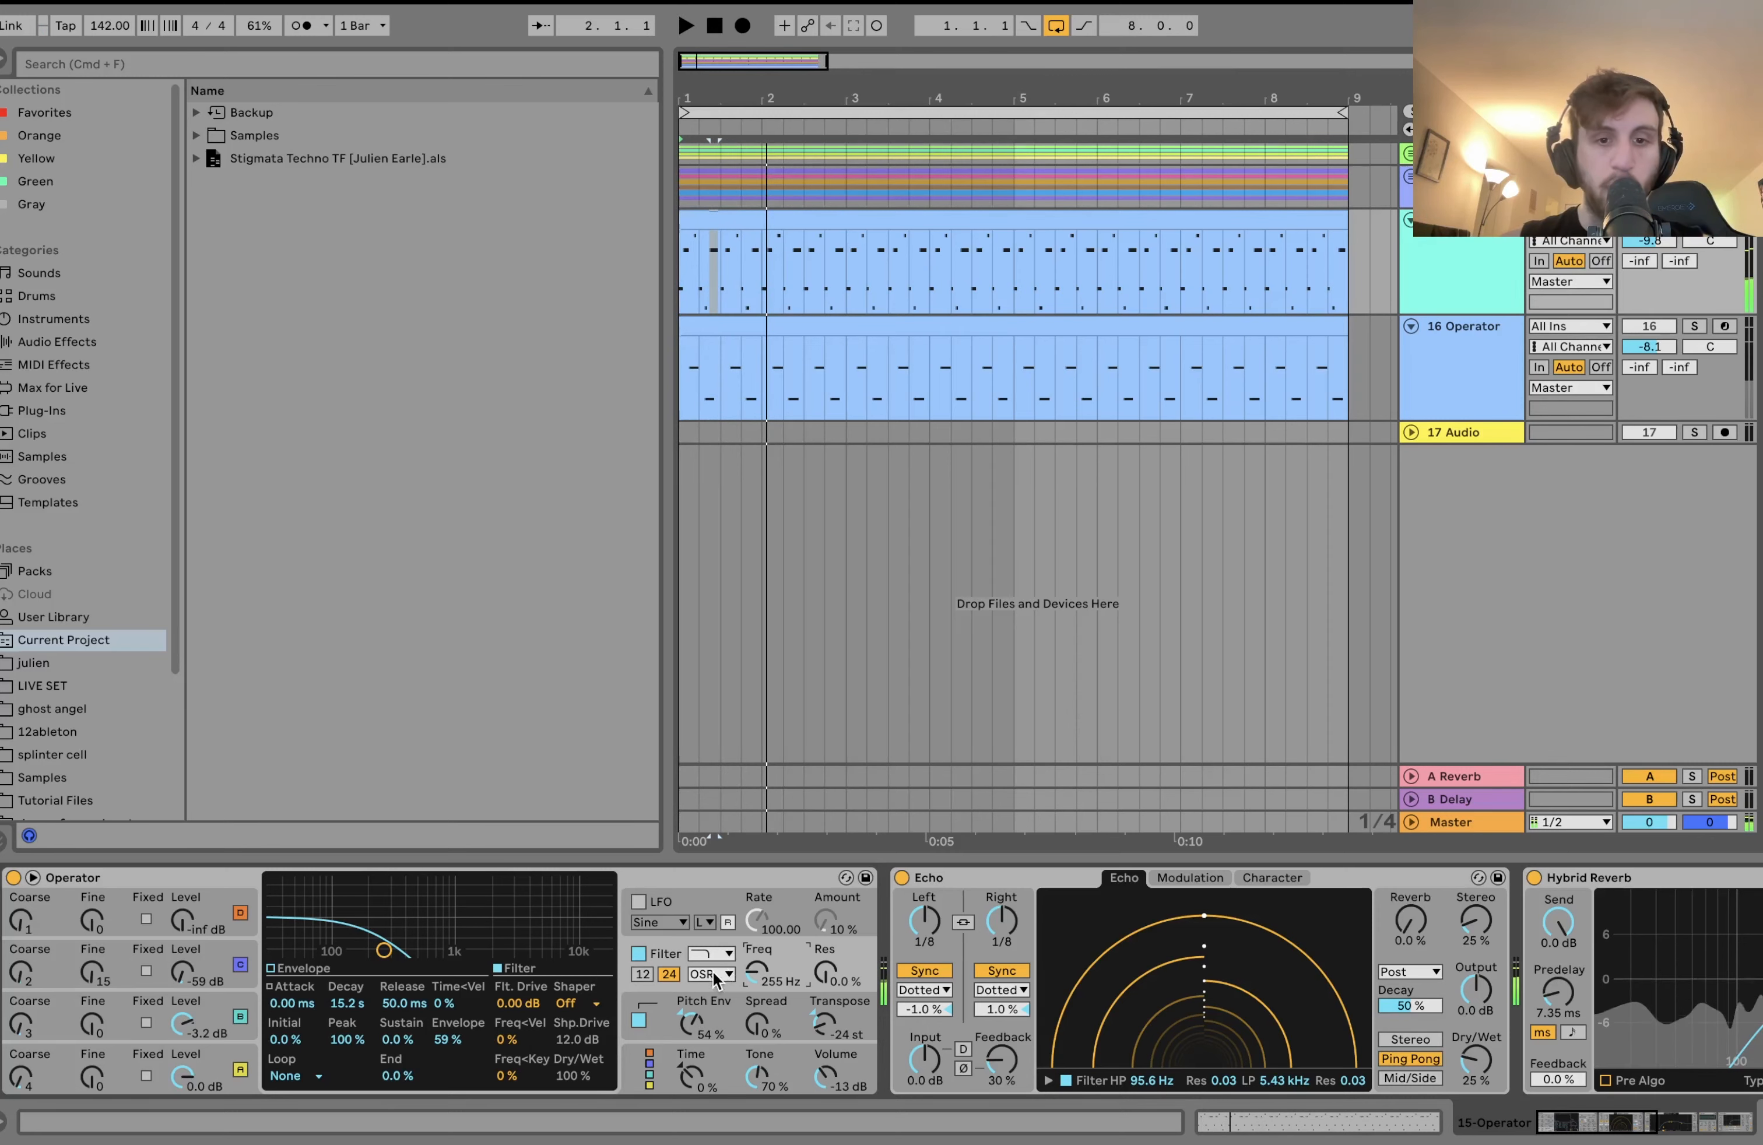
Examine the Hybrid Reverb's reverb and EQ settings, plus the Auto Pan and Auto Filter, while auditioning the 15 Operator track.
scroll(712, 980, right, 5)
scroll(711, 980, right, 8)
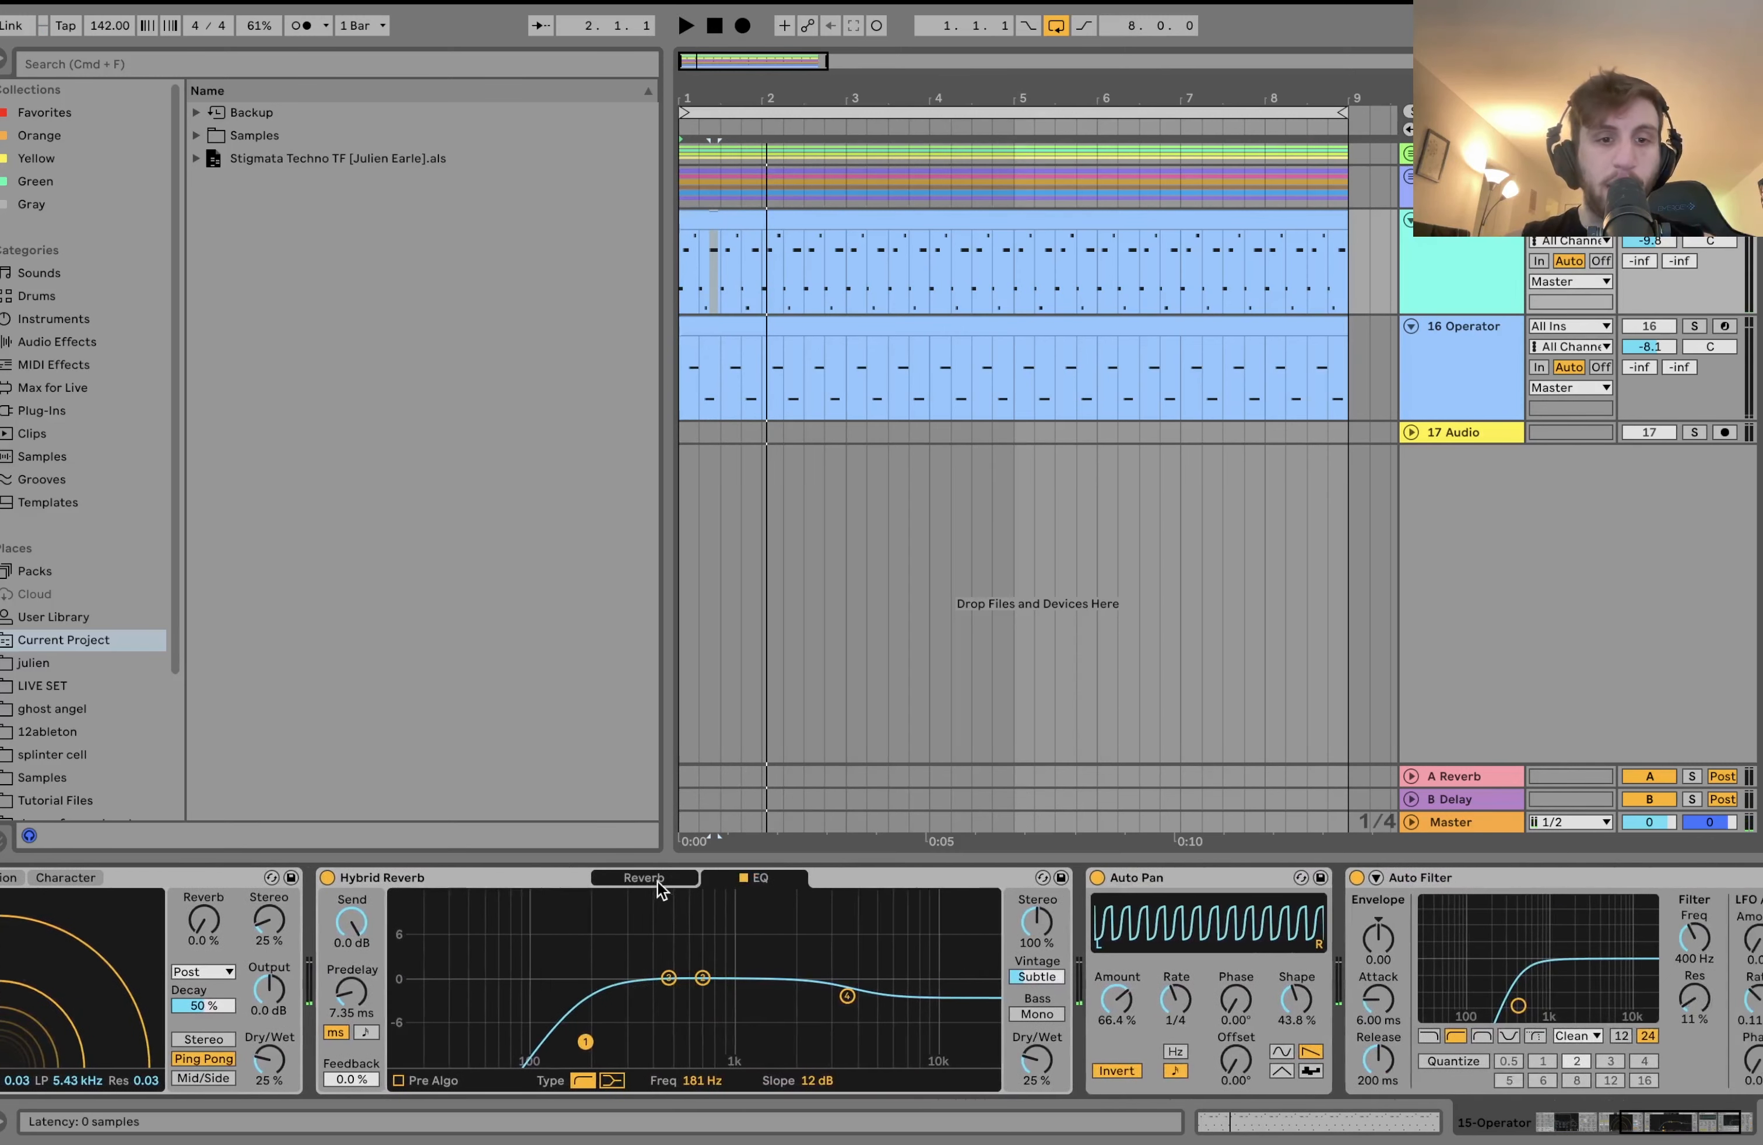
click(655, 884)
key(space)
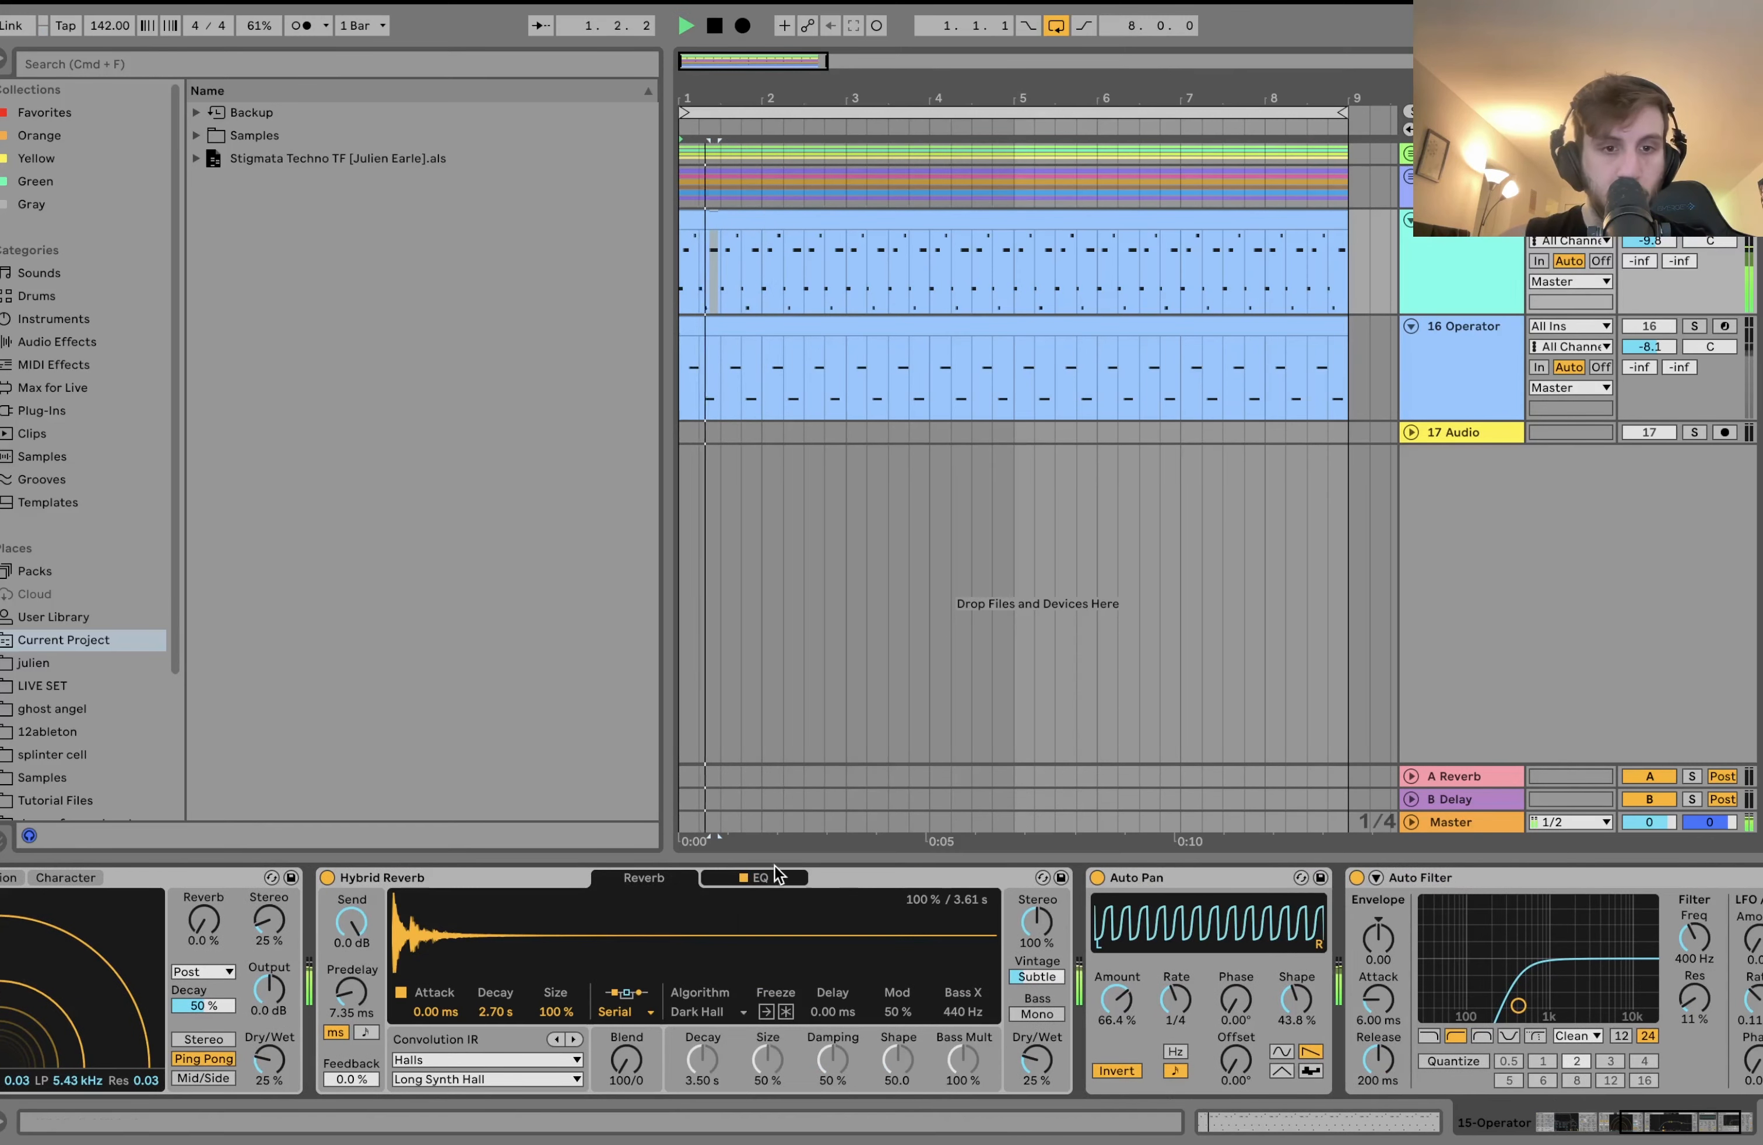
click(774, 878)
key(space)
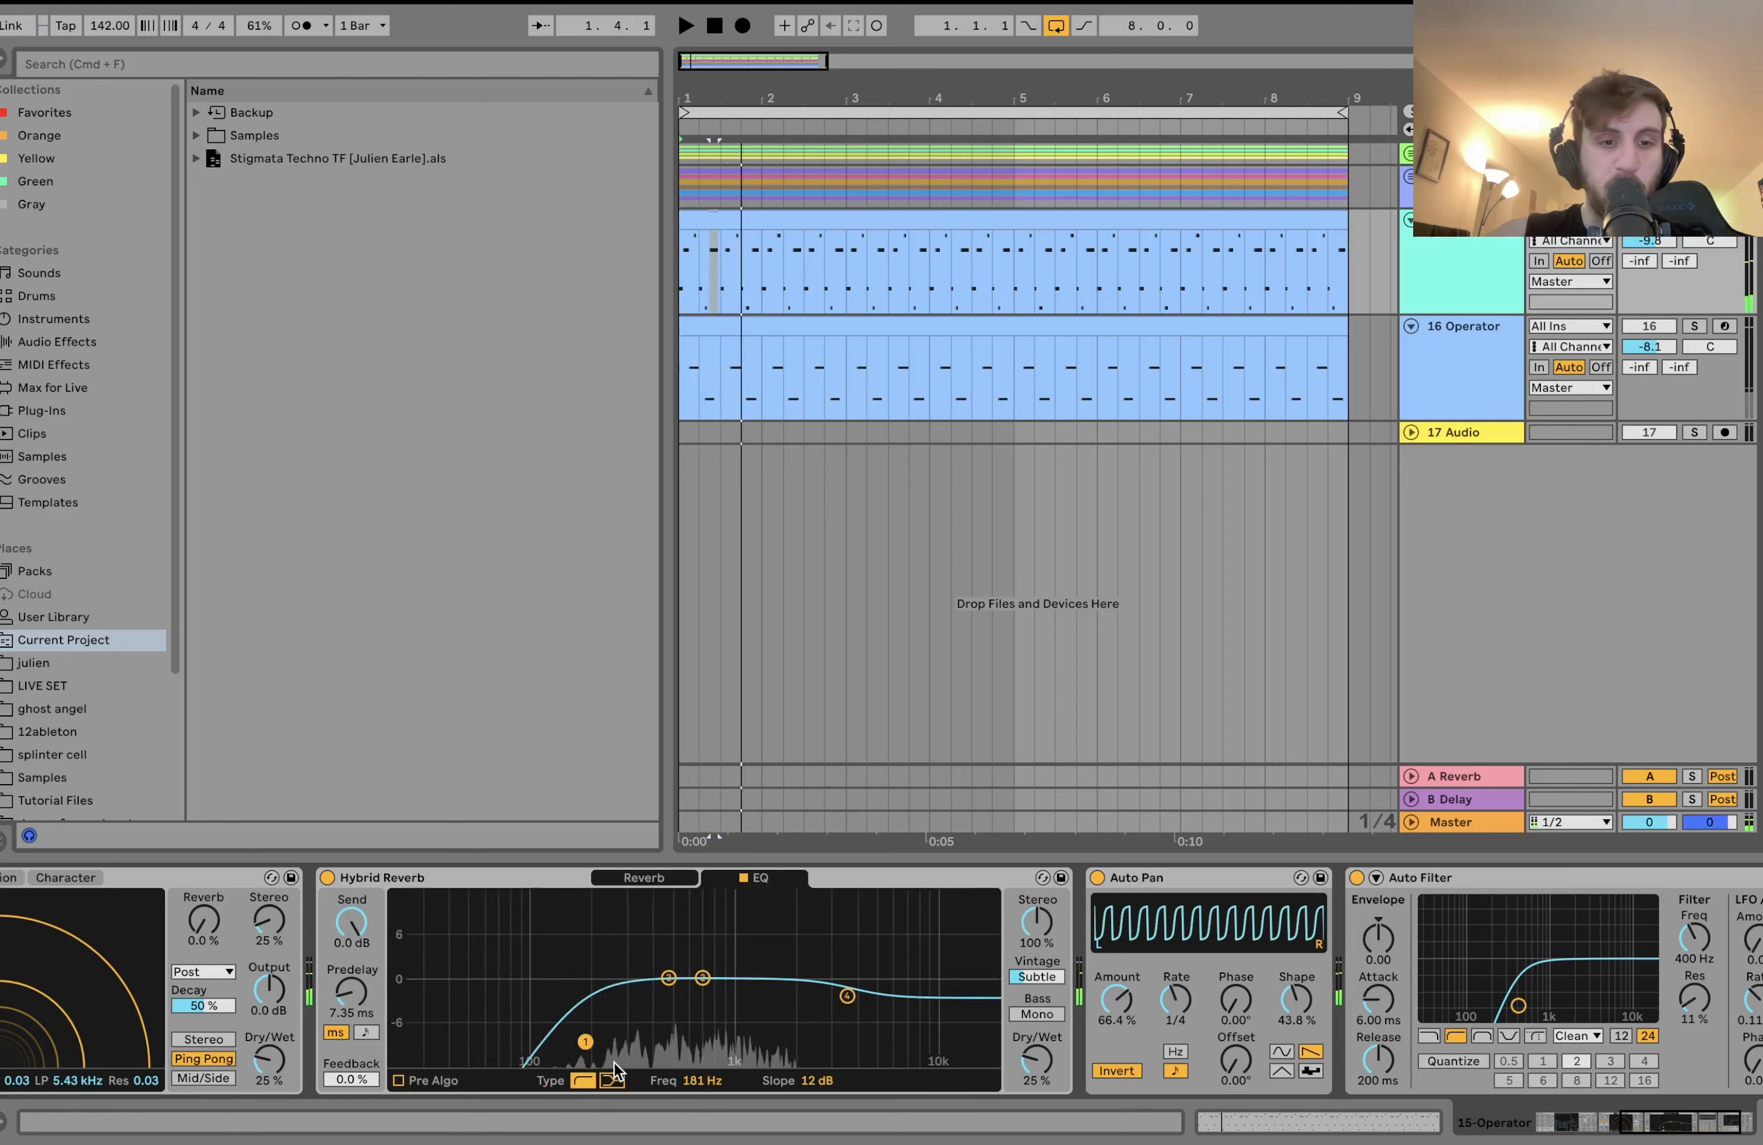
scroll(642, 1049, right, 4)
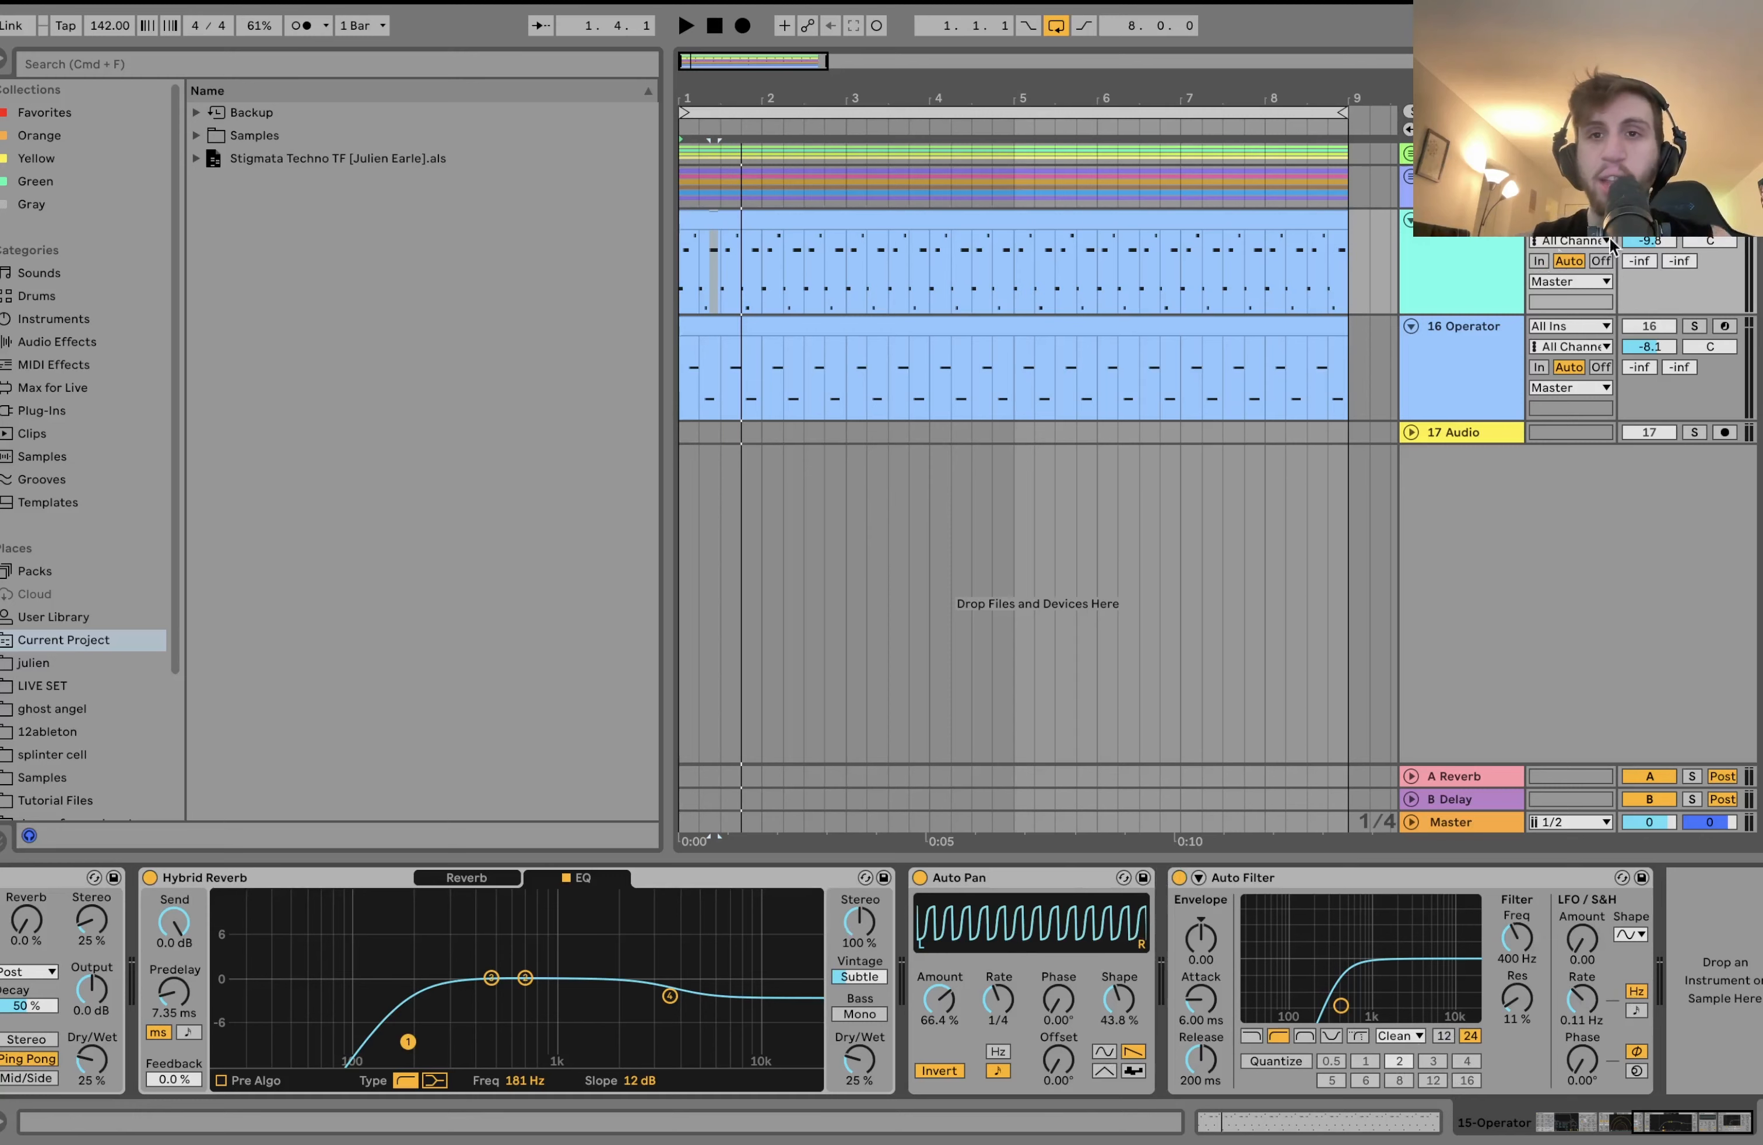
key(space)
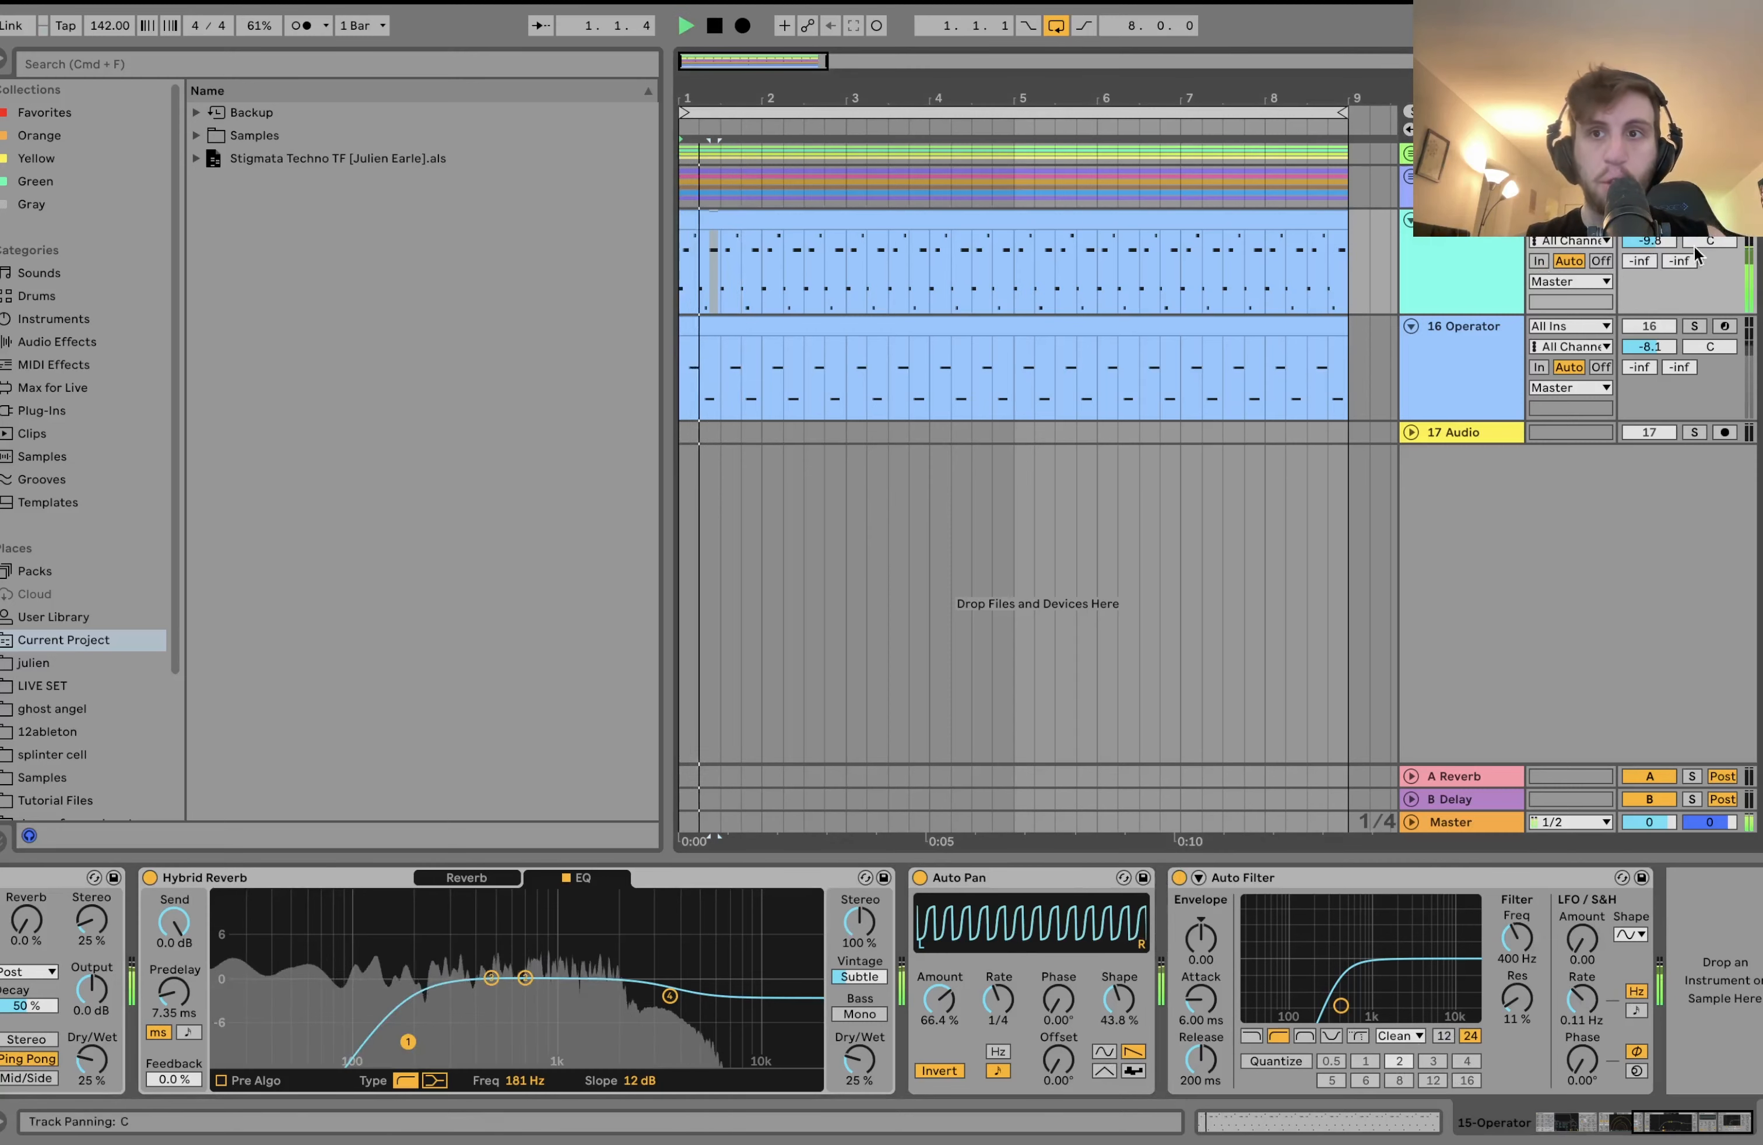
Solo the 16 Operator track, show its devices and lower its volume to -17.2 dB during playback.
click(1695, 326)
click(1509, 344)
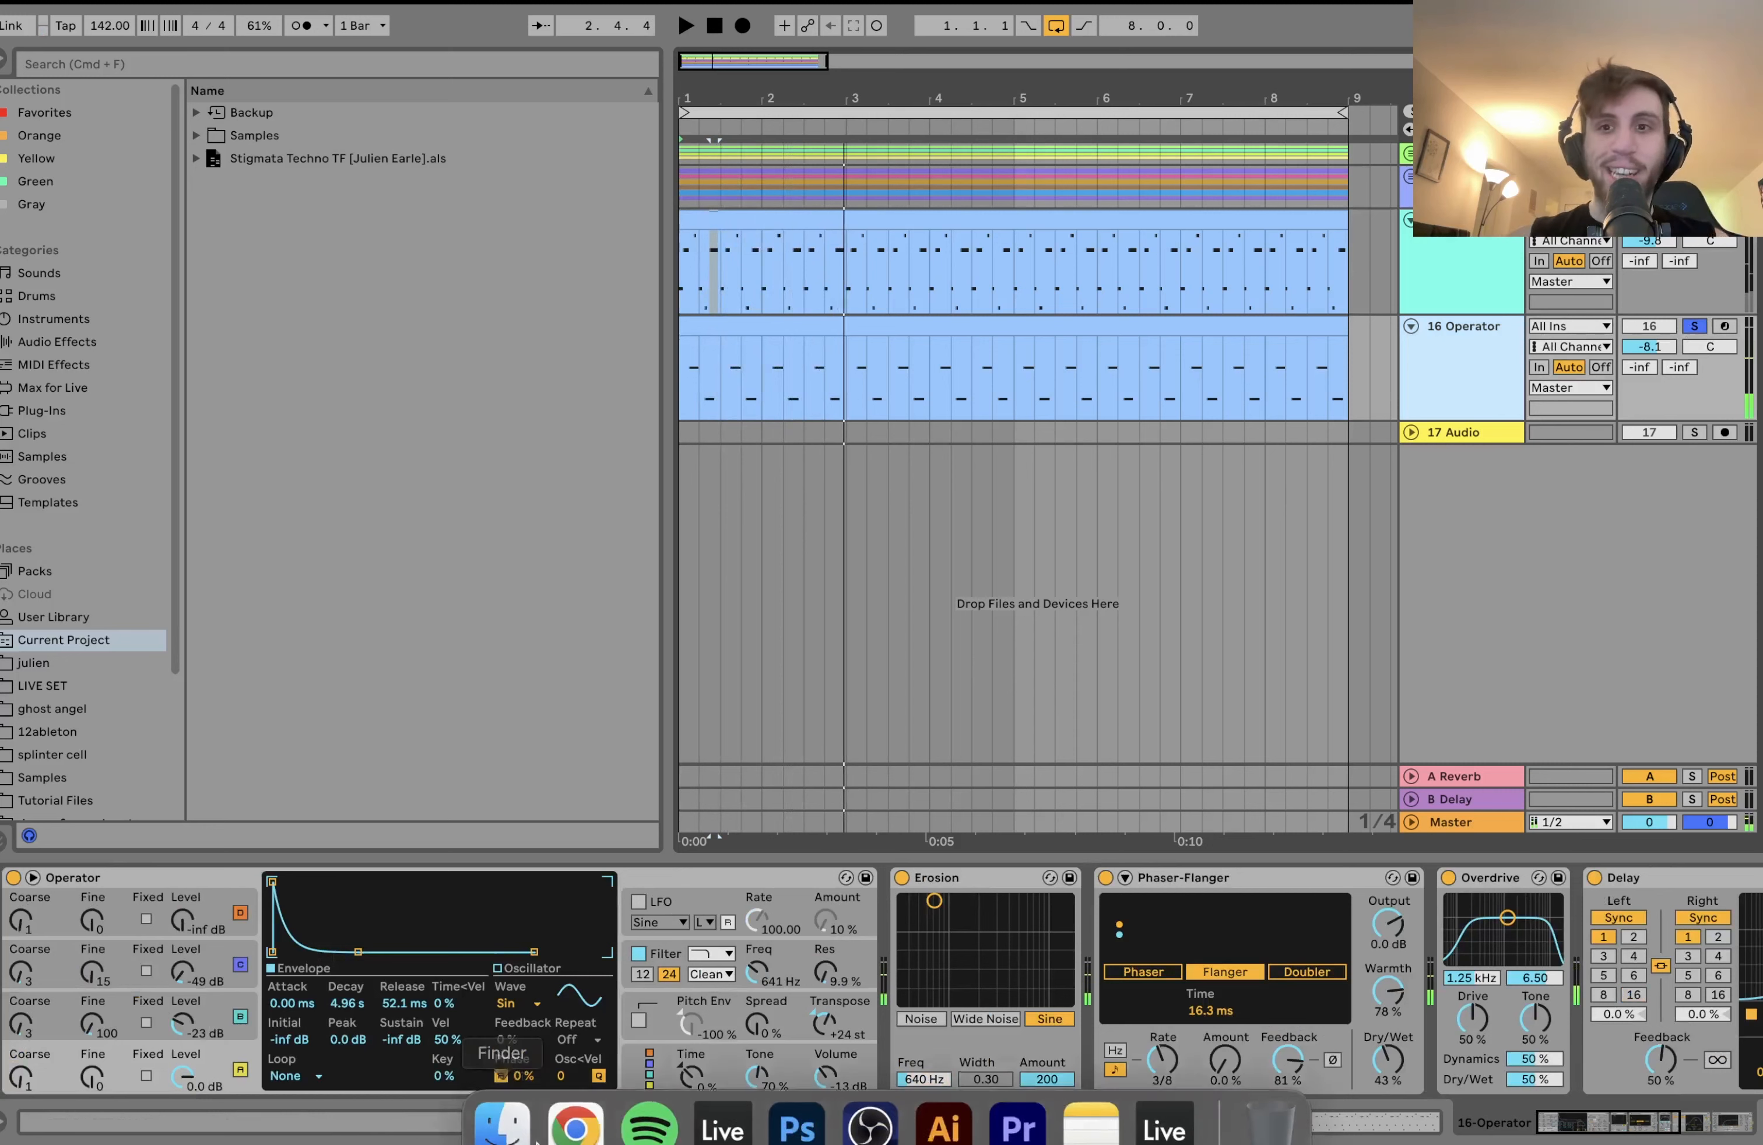
drag(1649, 346, 1650, 392)
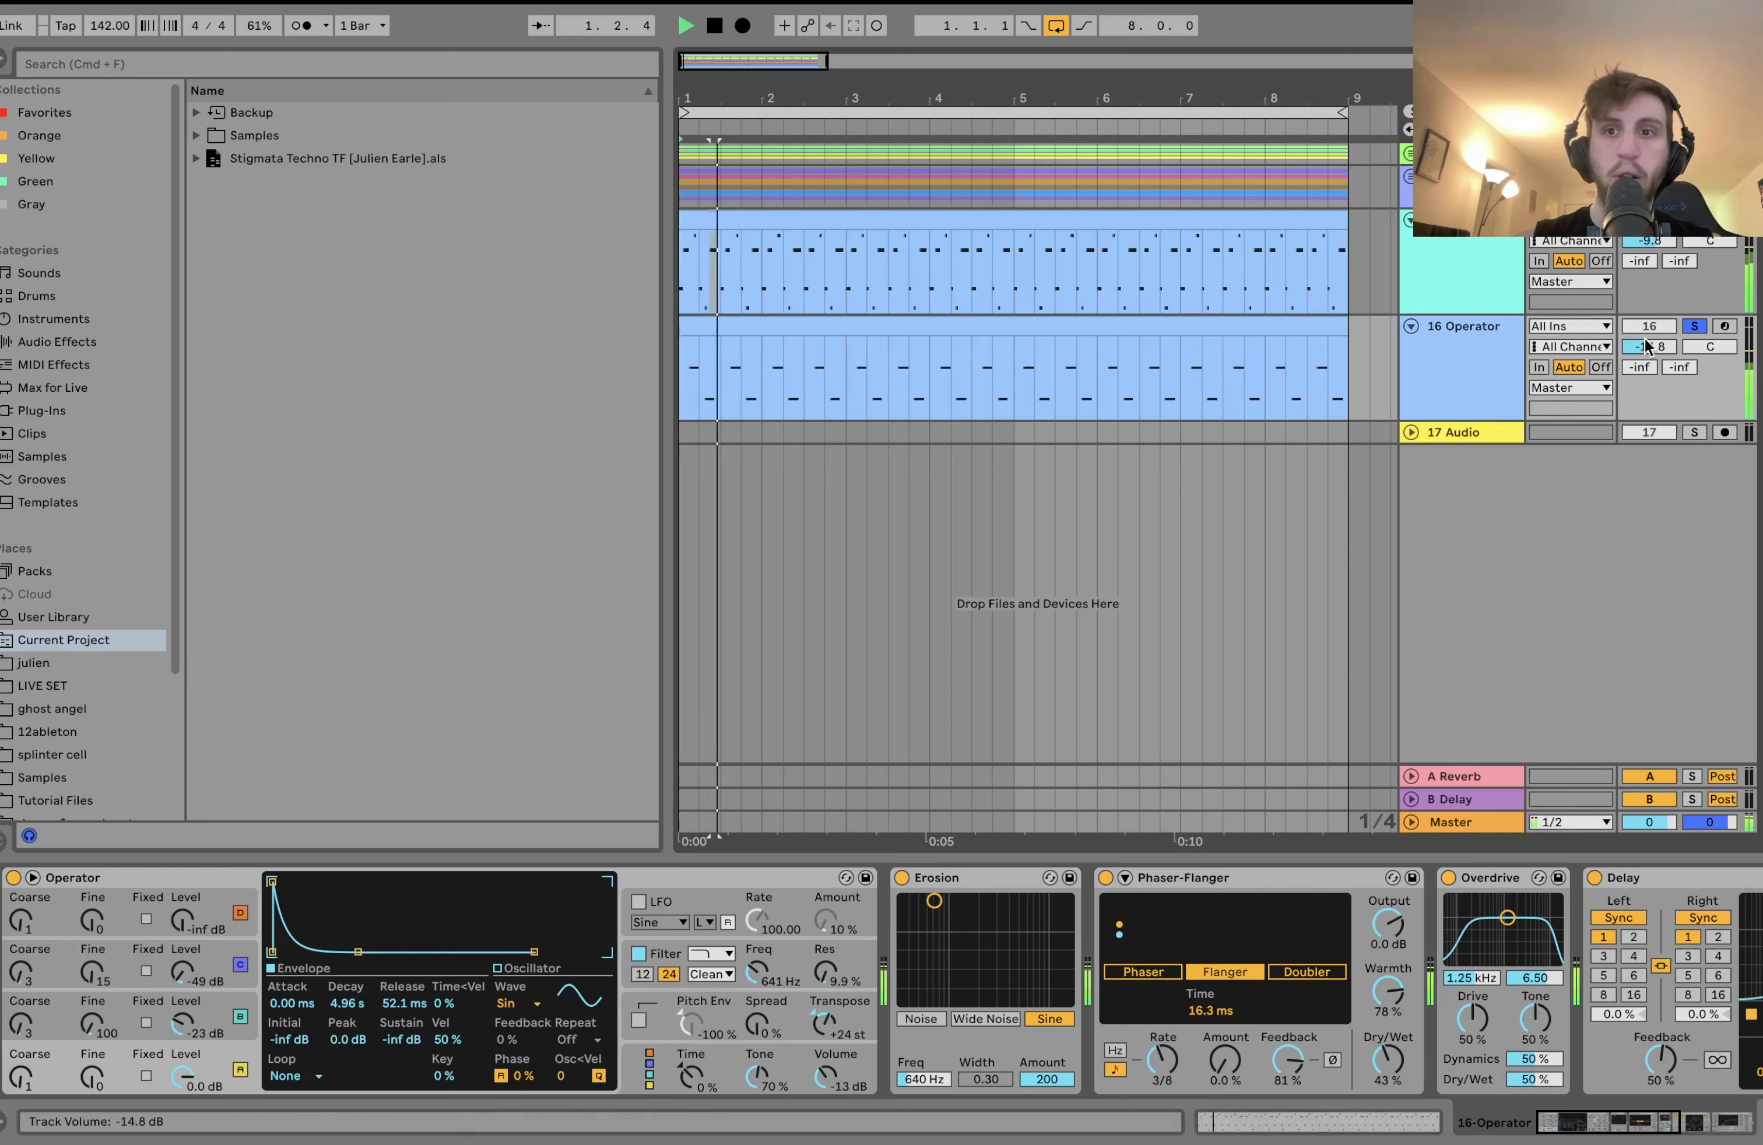
drag(1644, 351, 1644, 366)
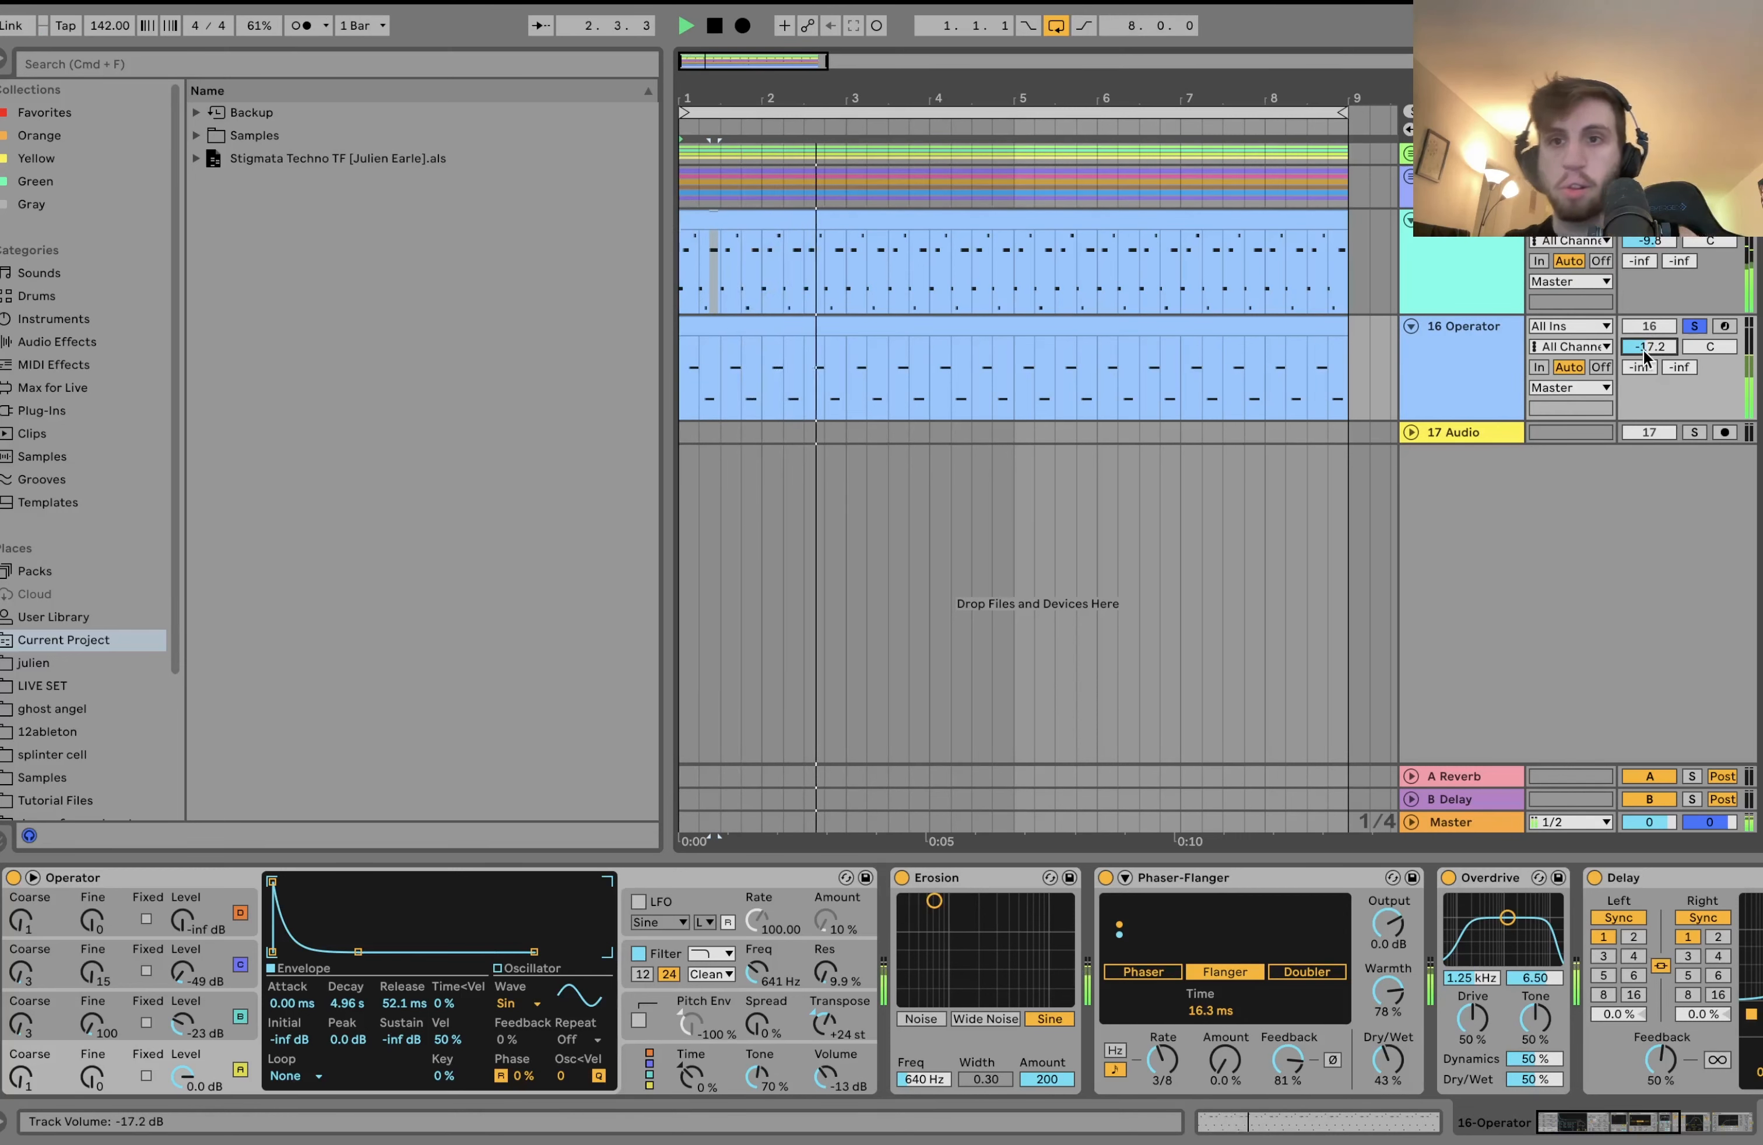
click(1493, 382)
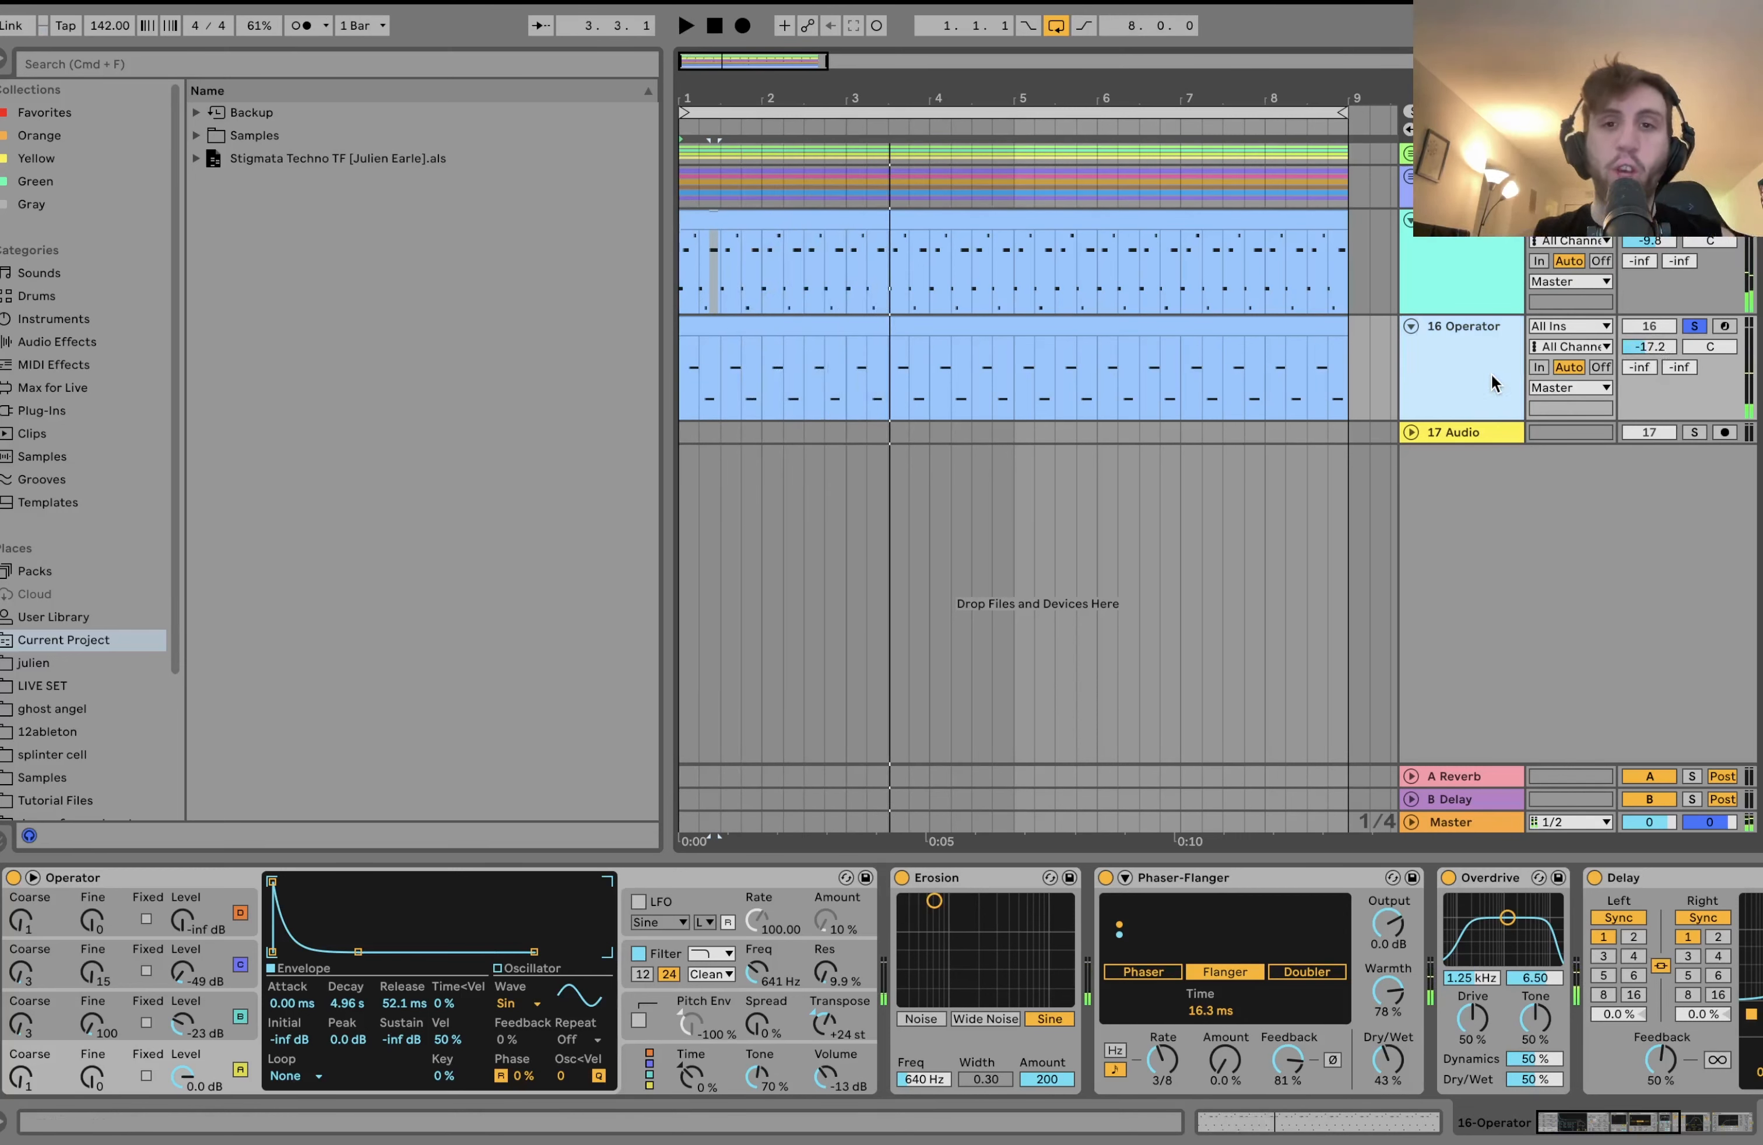
Compare playback with the 16 Operator track unsoloed and soloed, leaving its solo on.
click(1694, 326)
key(space)
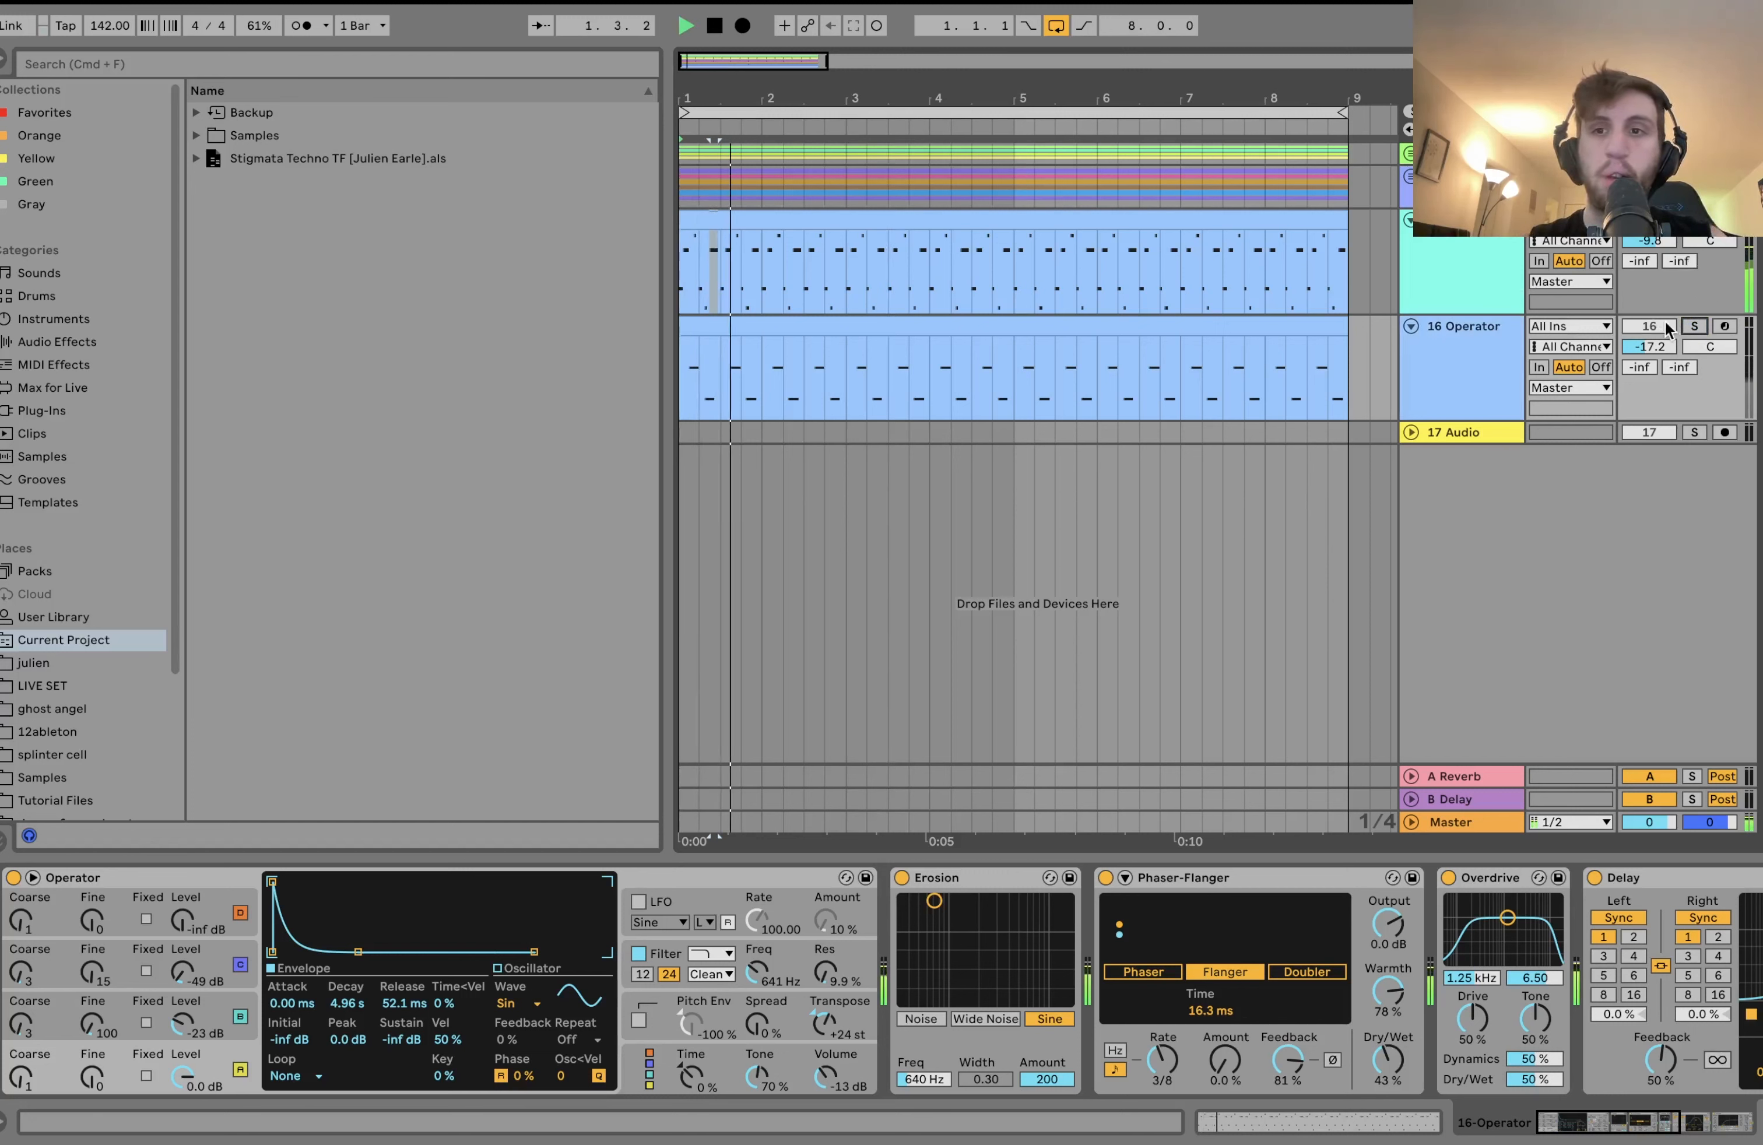
click(1693, 326)
key(space)
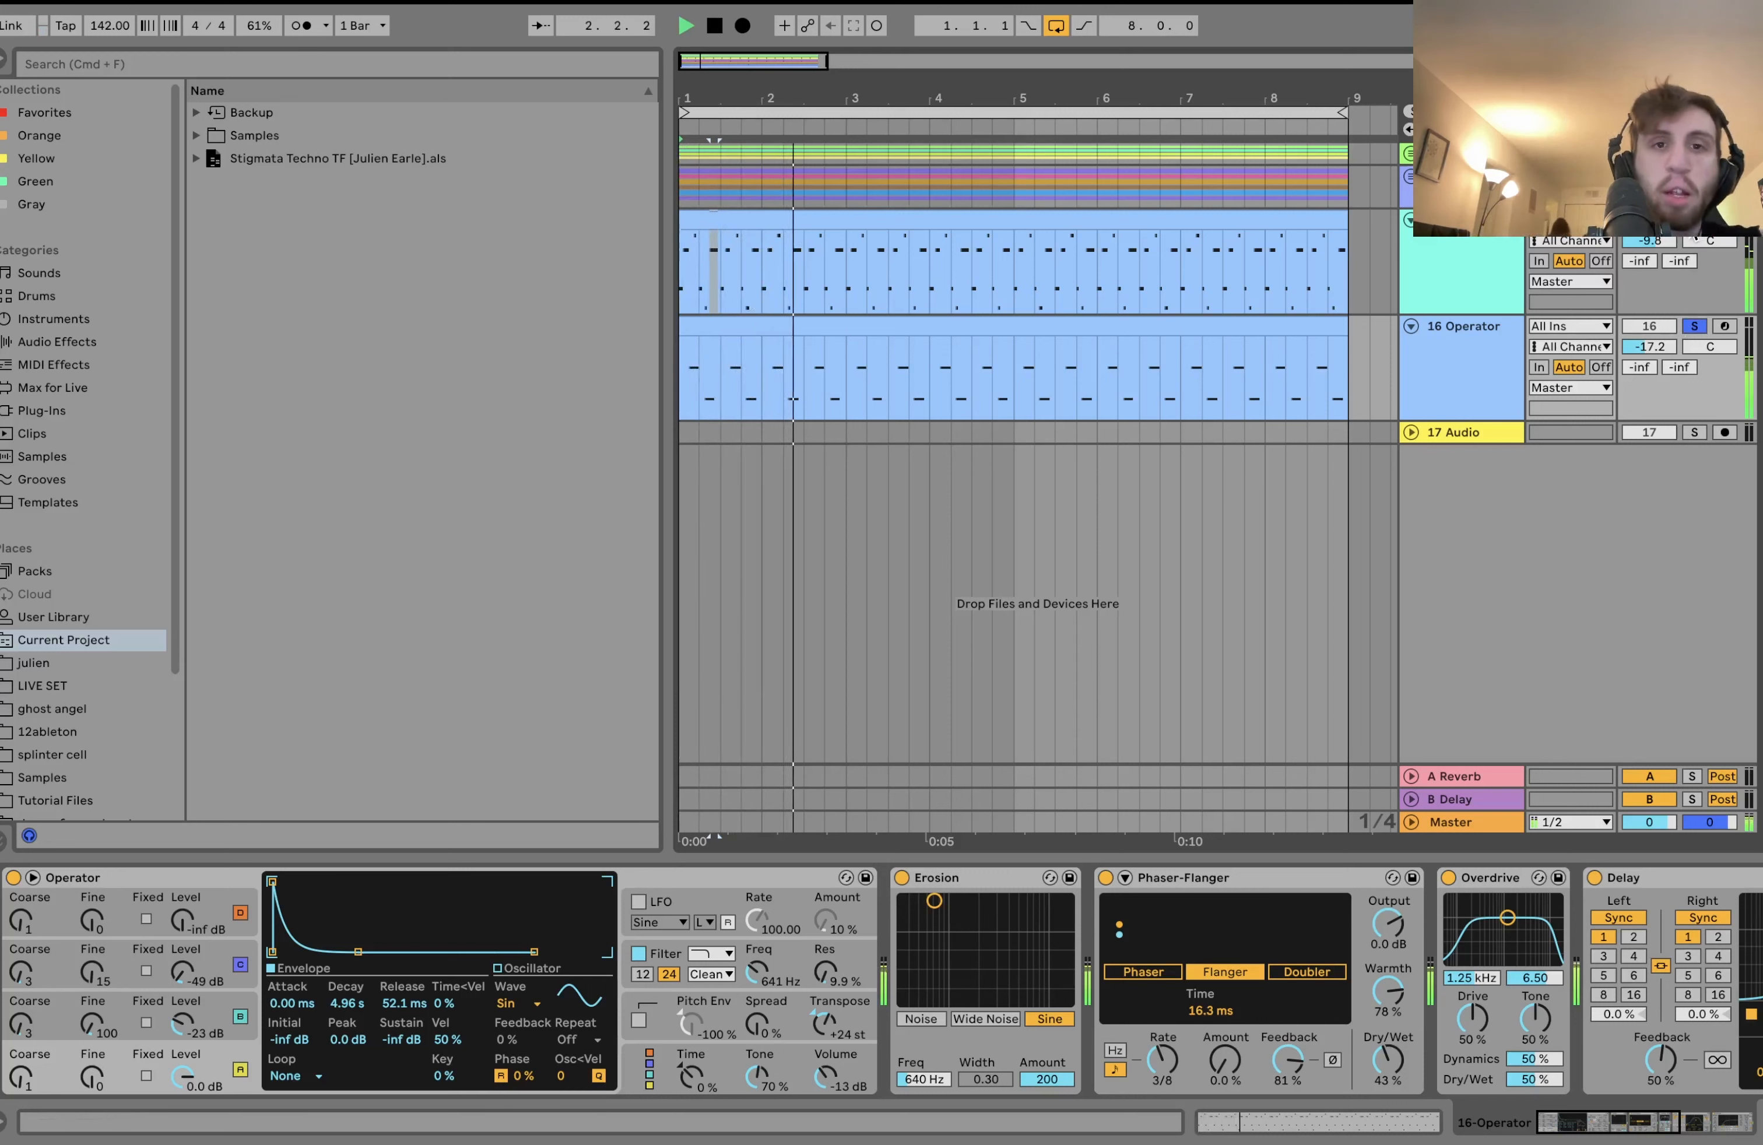
key(space)
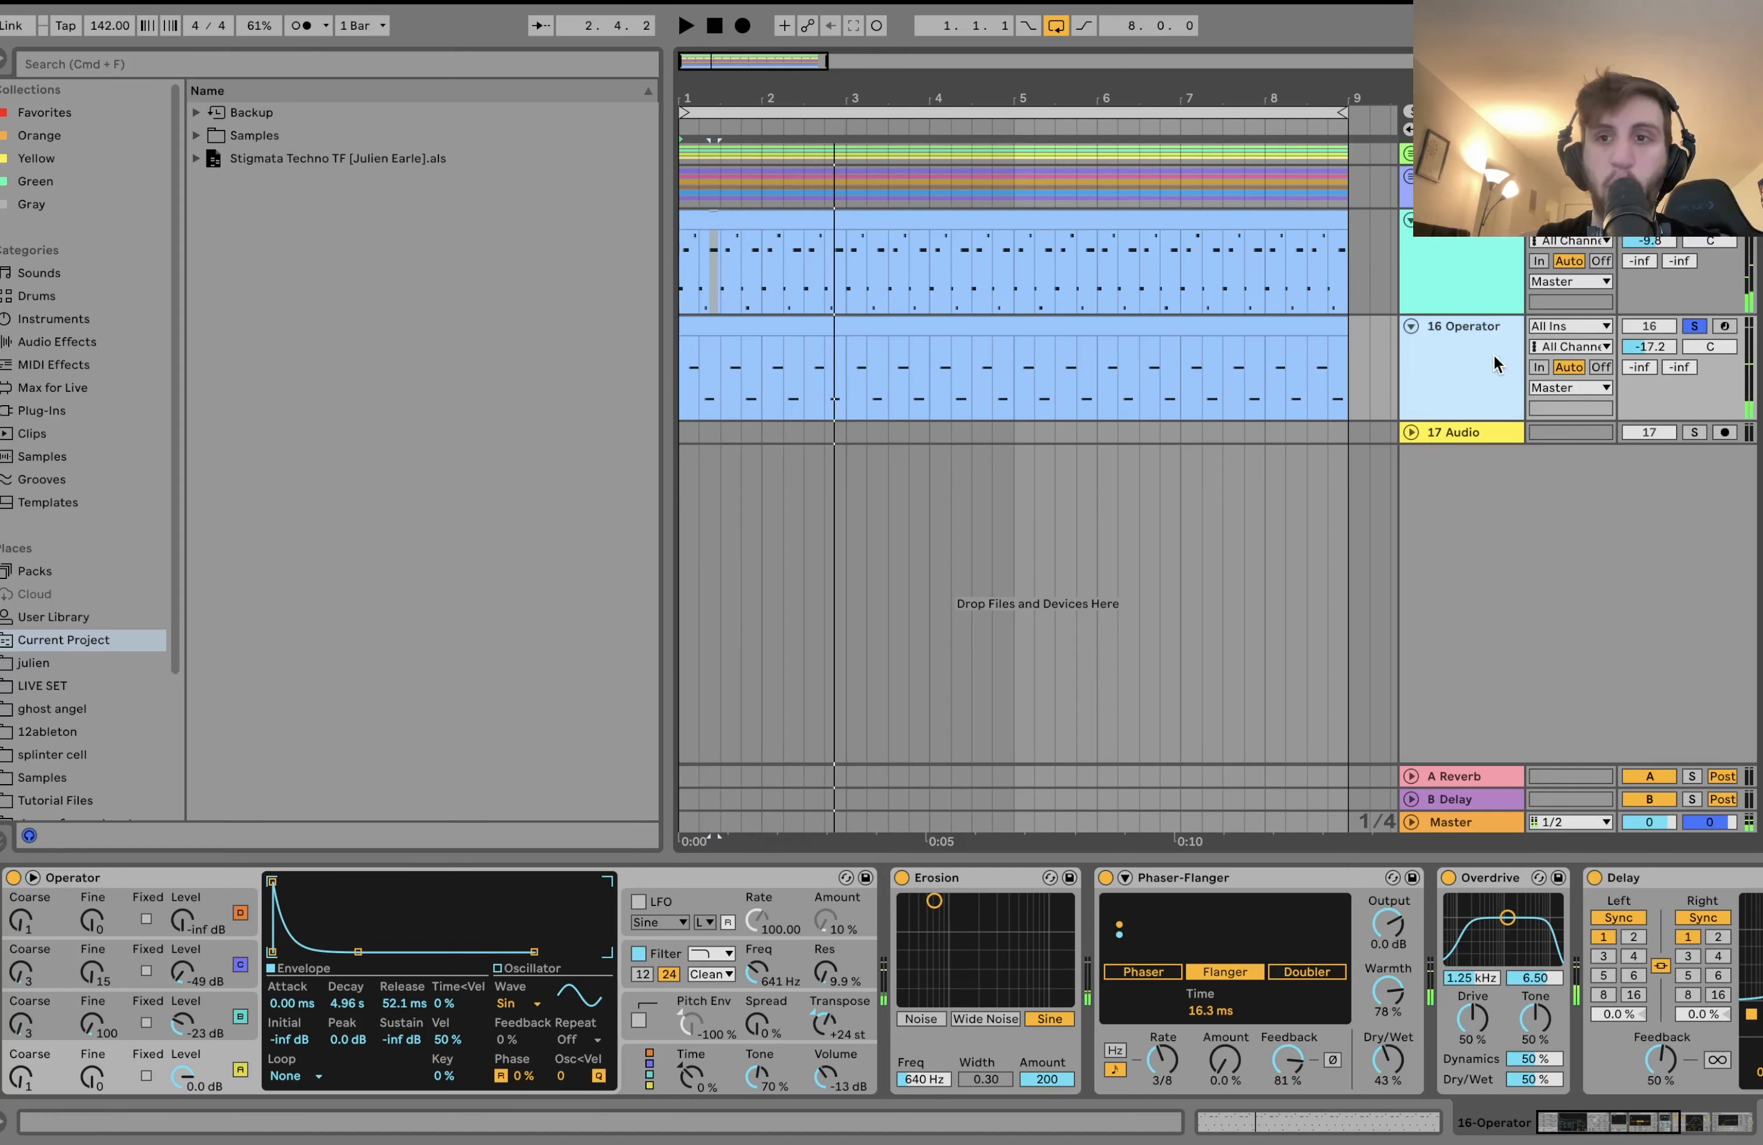
click(1693, 327)
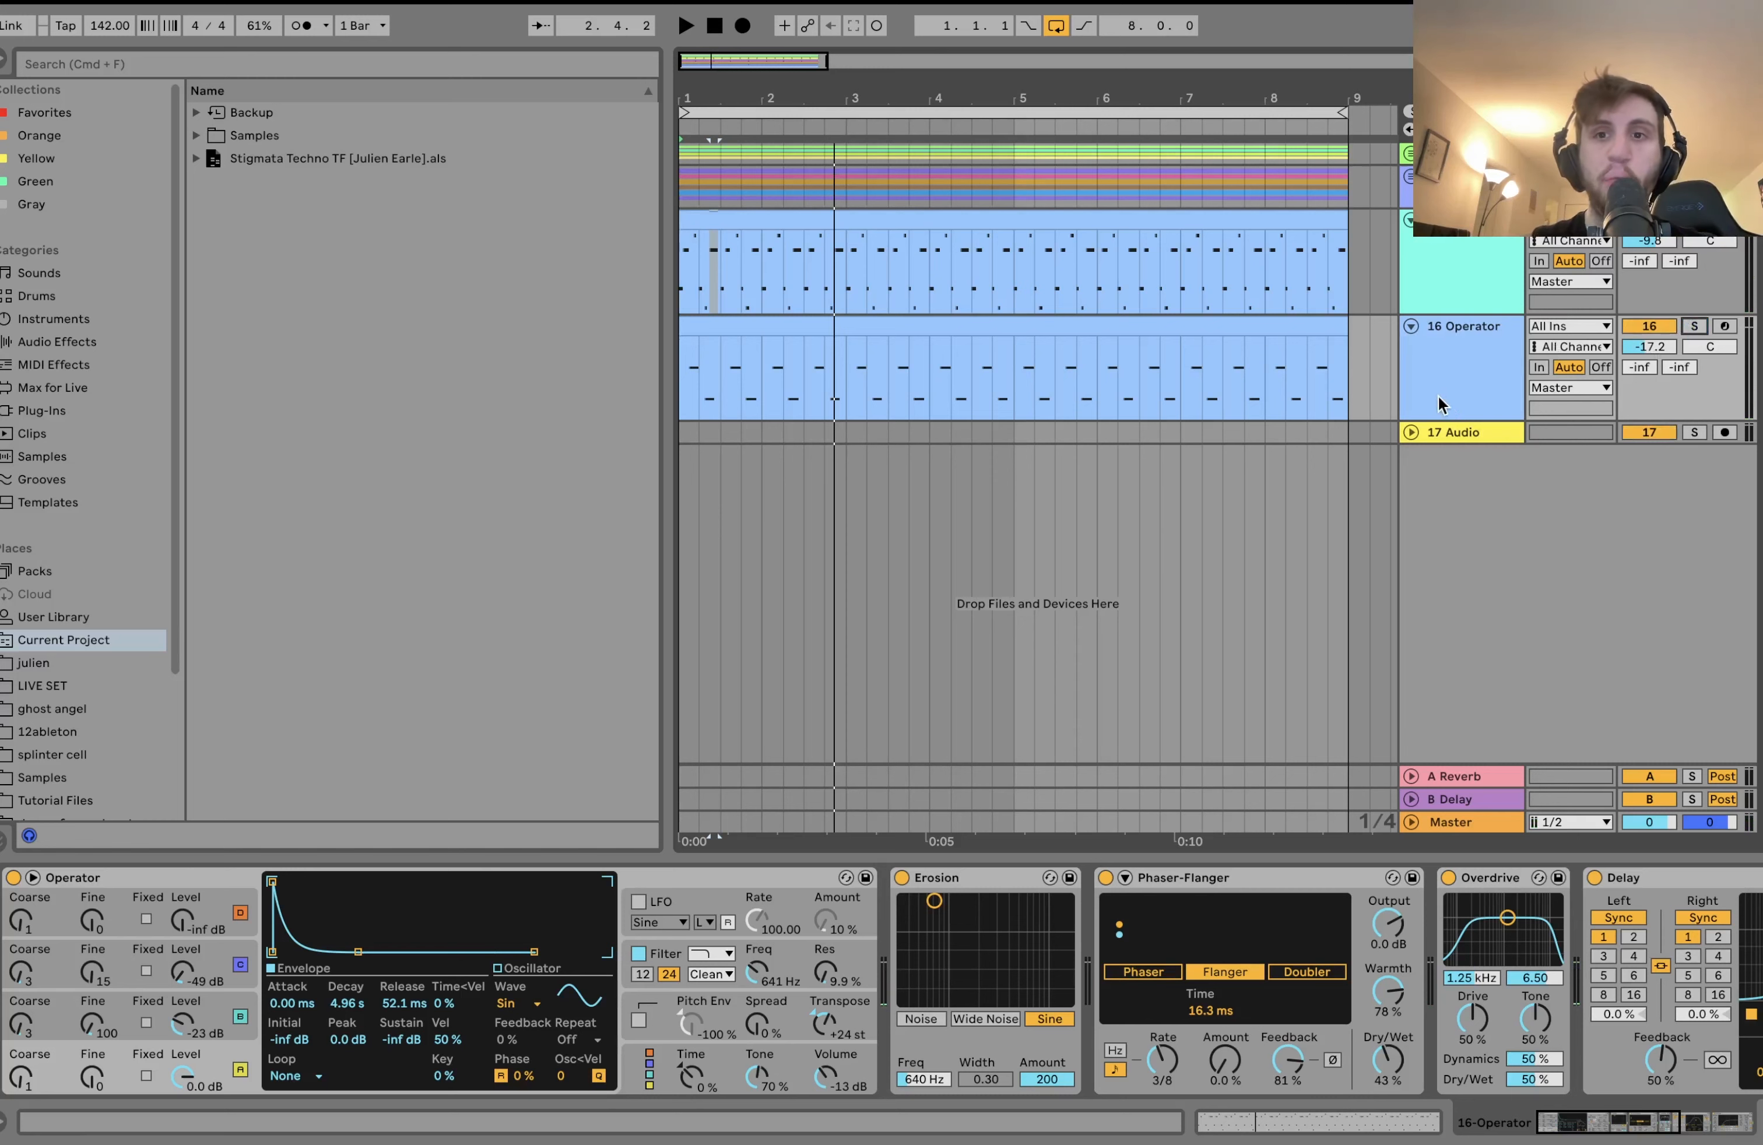
click(1693, 327)
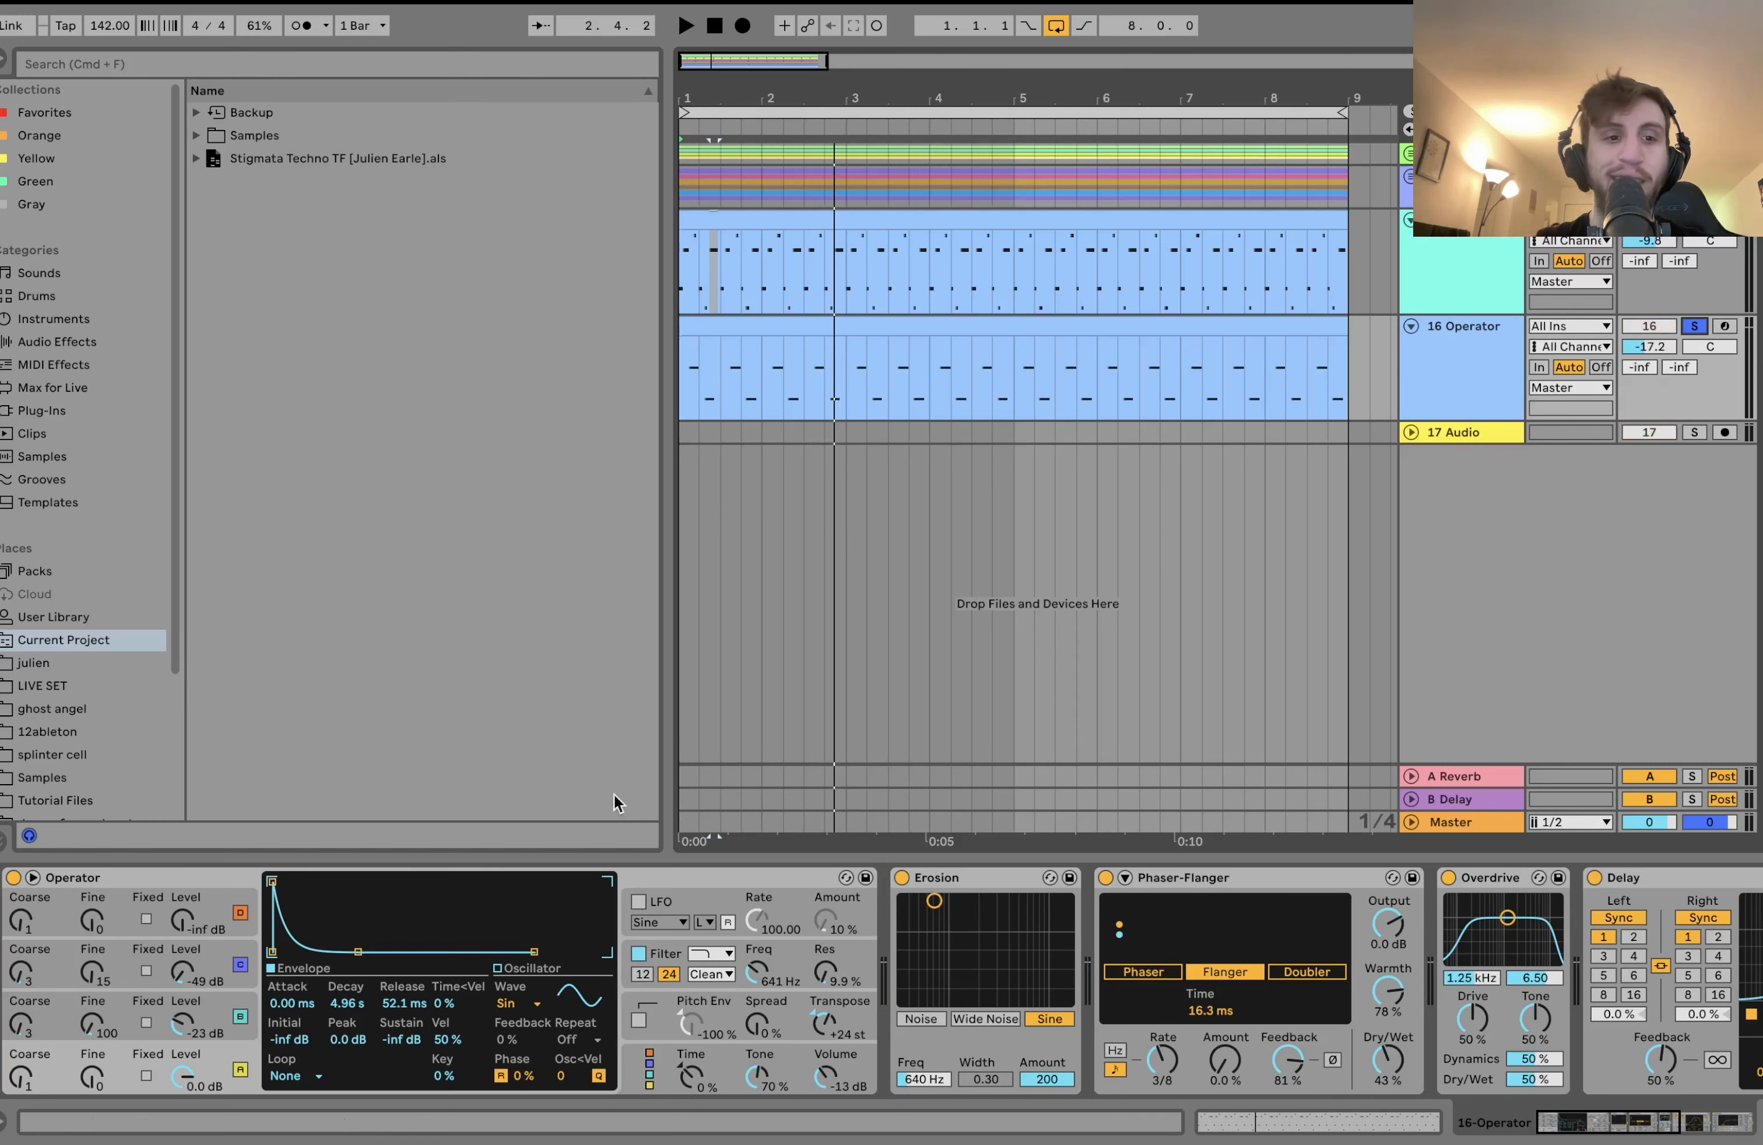
Try the 16 Operator clip's B1 notes an octave lower at B0, restore them to B1 and replay the track.
double_click(739, 372)
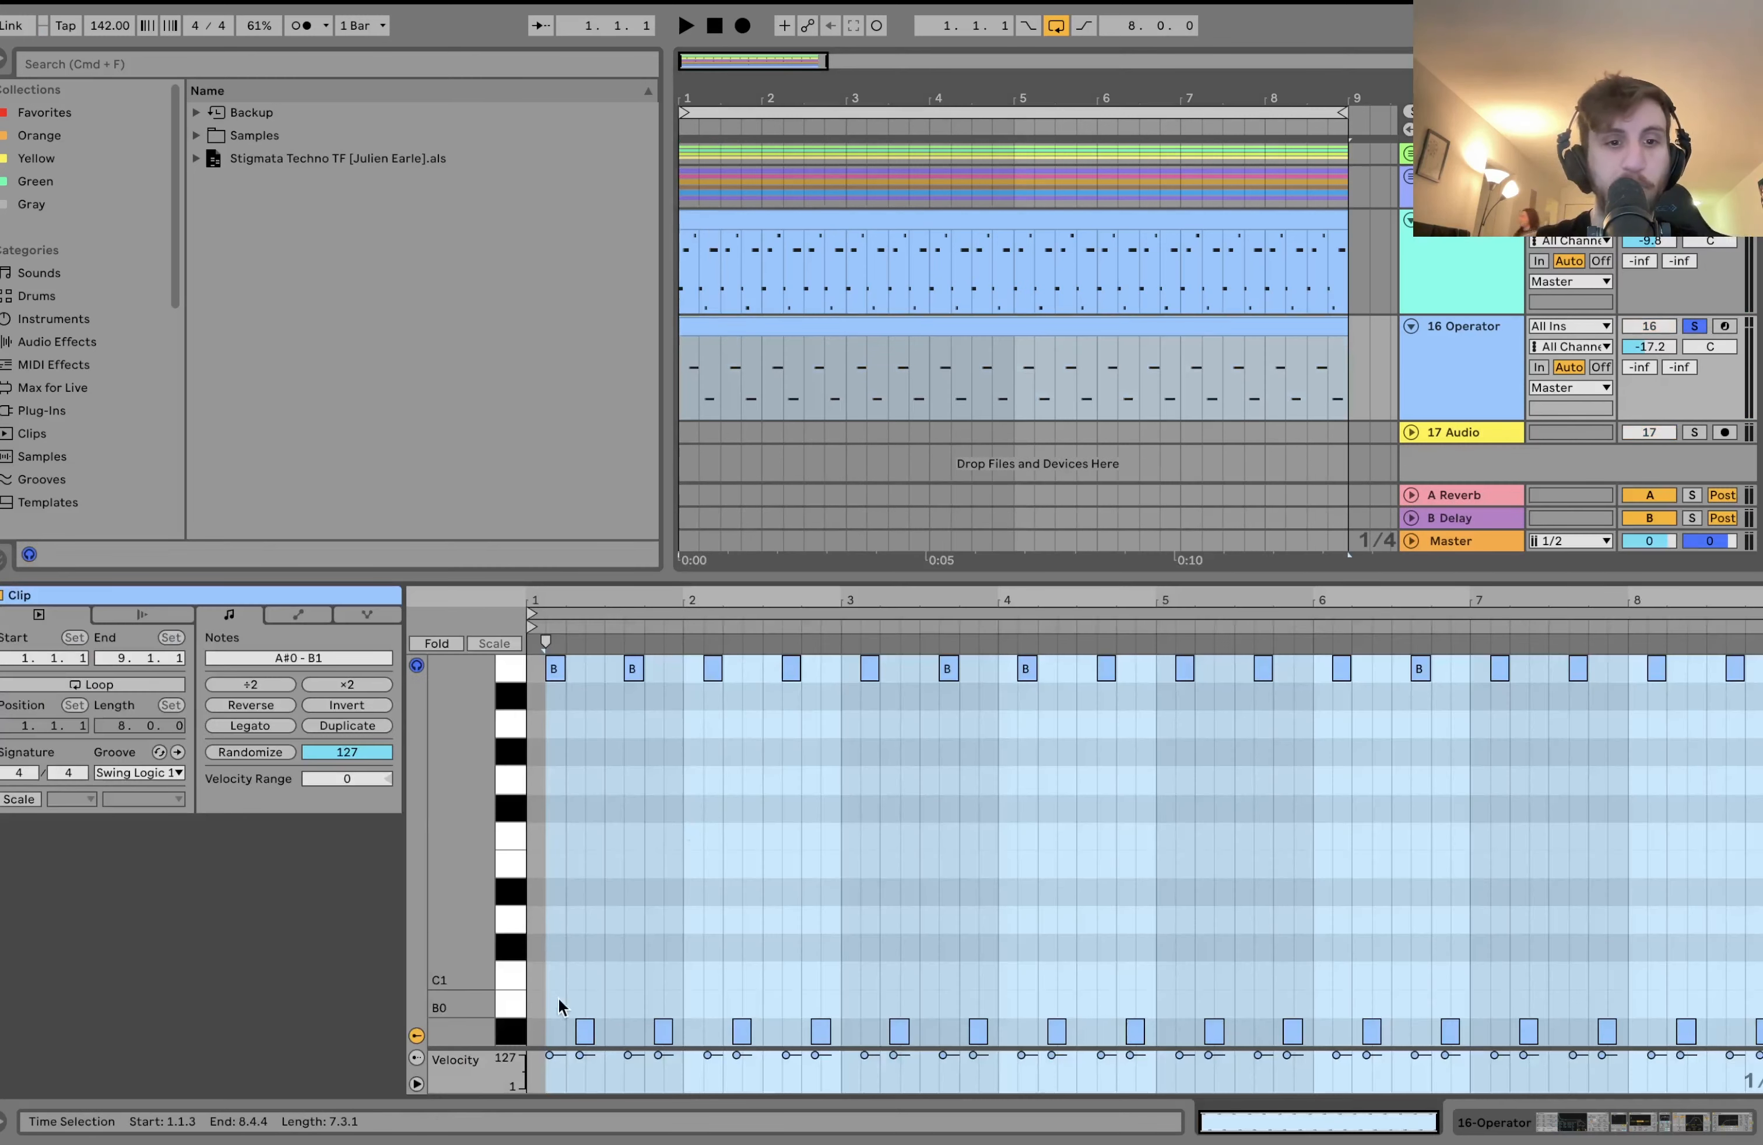
click(518, 678)
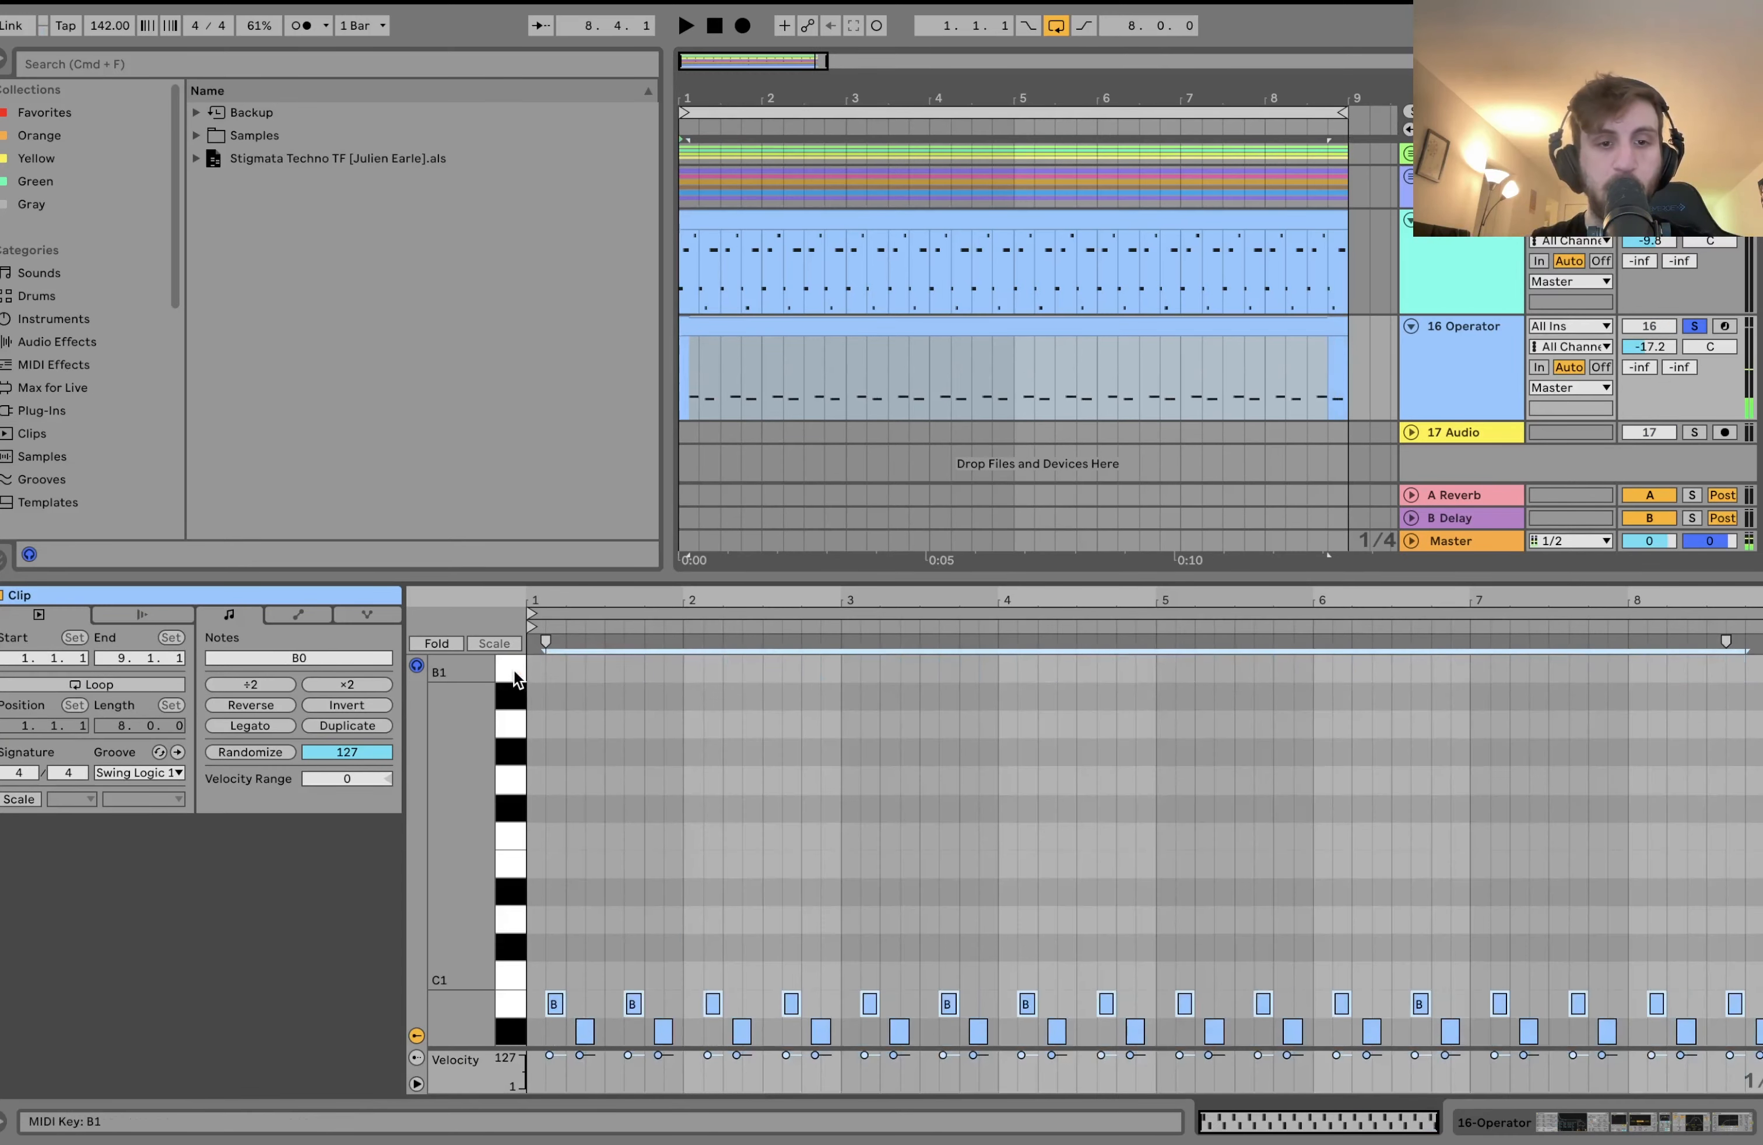
key(space)
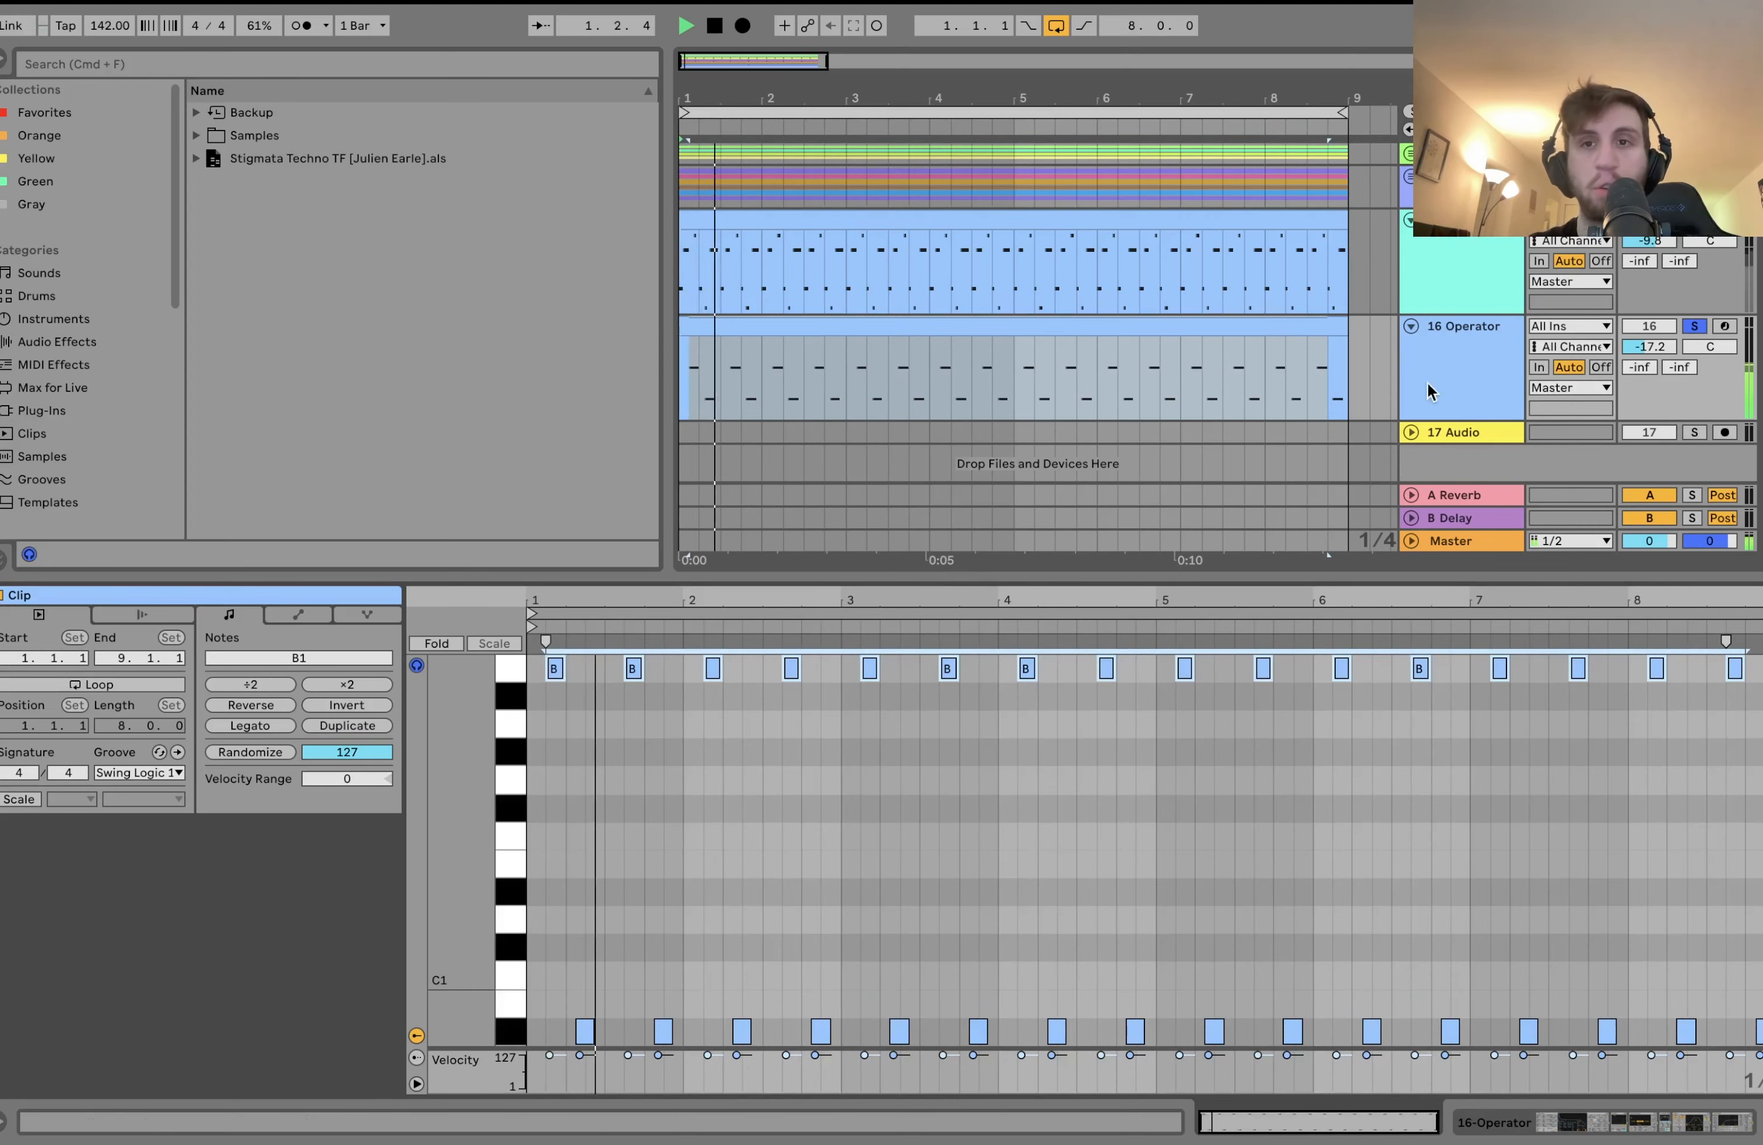
double_click(1462, 371)
key(space)
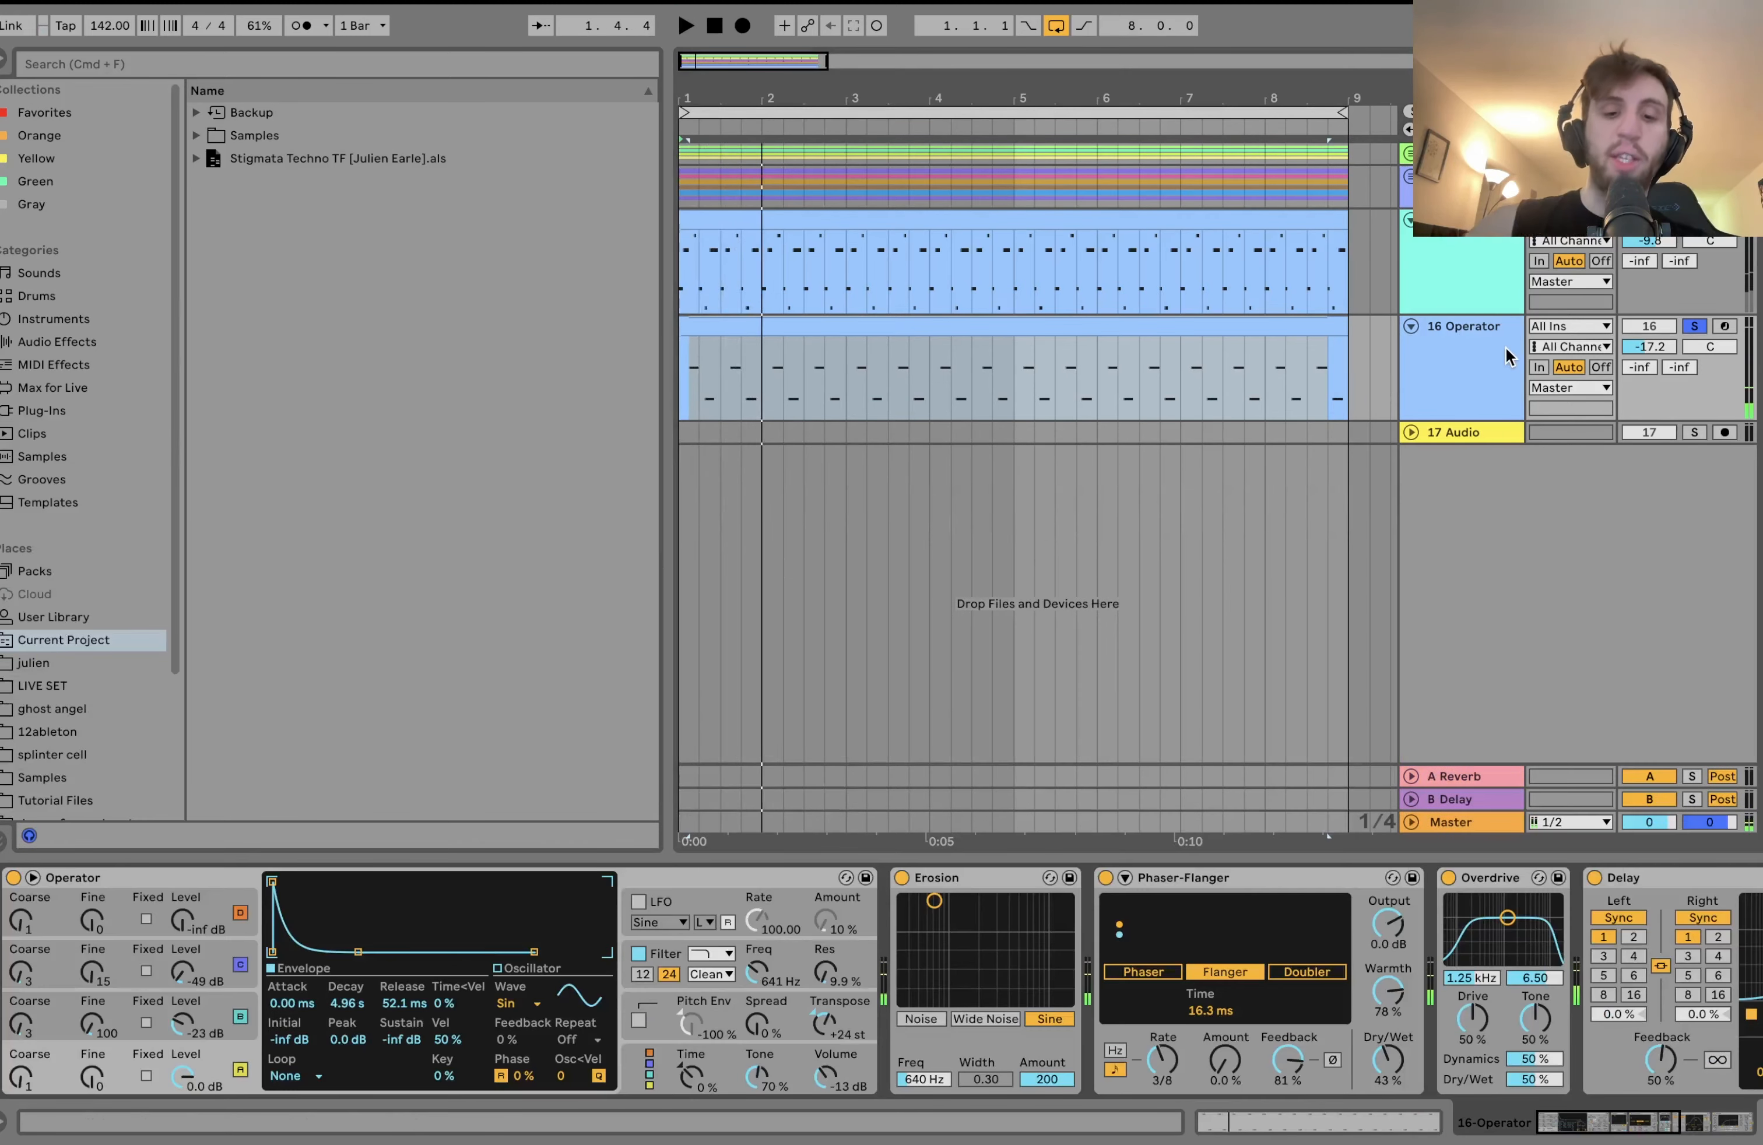
Arm the 16 Operator track, set the computer keyboard octave to C2–D3 to try notes live, and disarm the track.
click(1724, 326)
key(x)
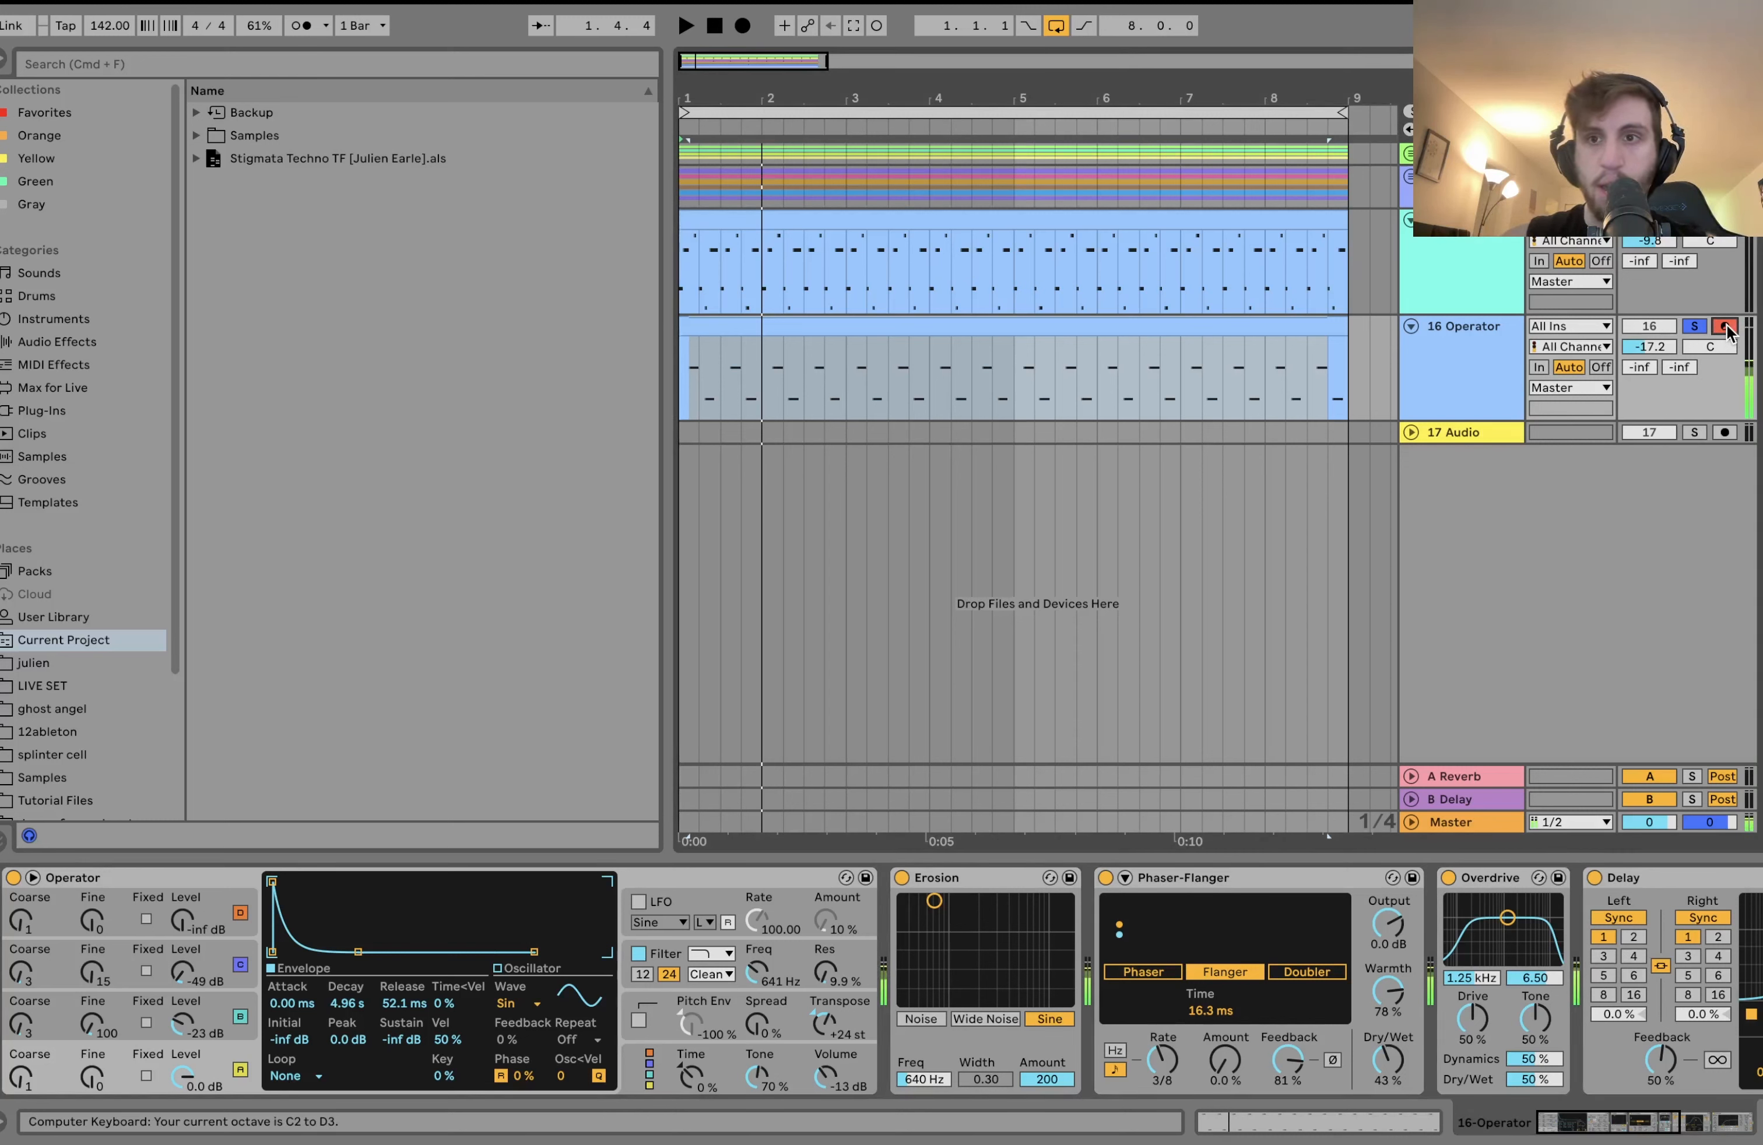
click(1198, 327)
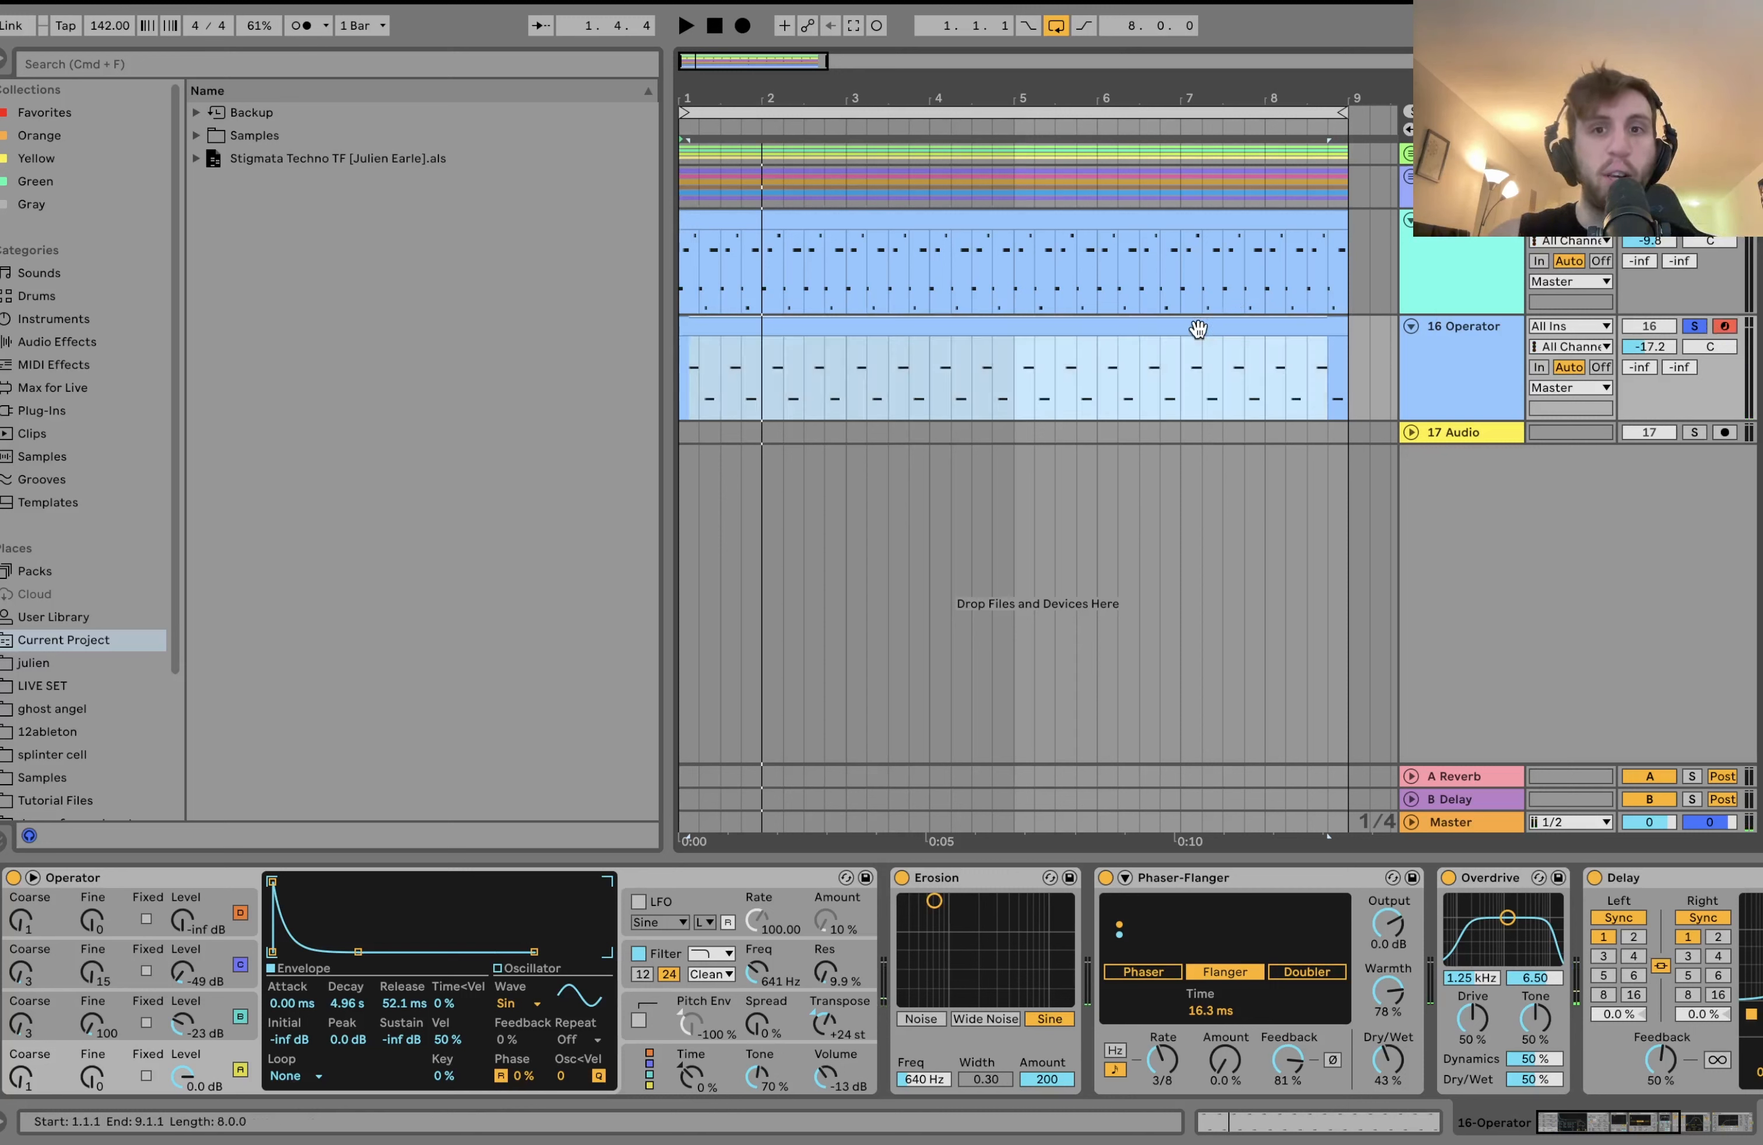
click(1728, 327)
Audition the 16 Operator track and examine the level, coarse and fine settings of oscillators A and B.
key(space)
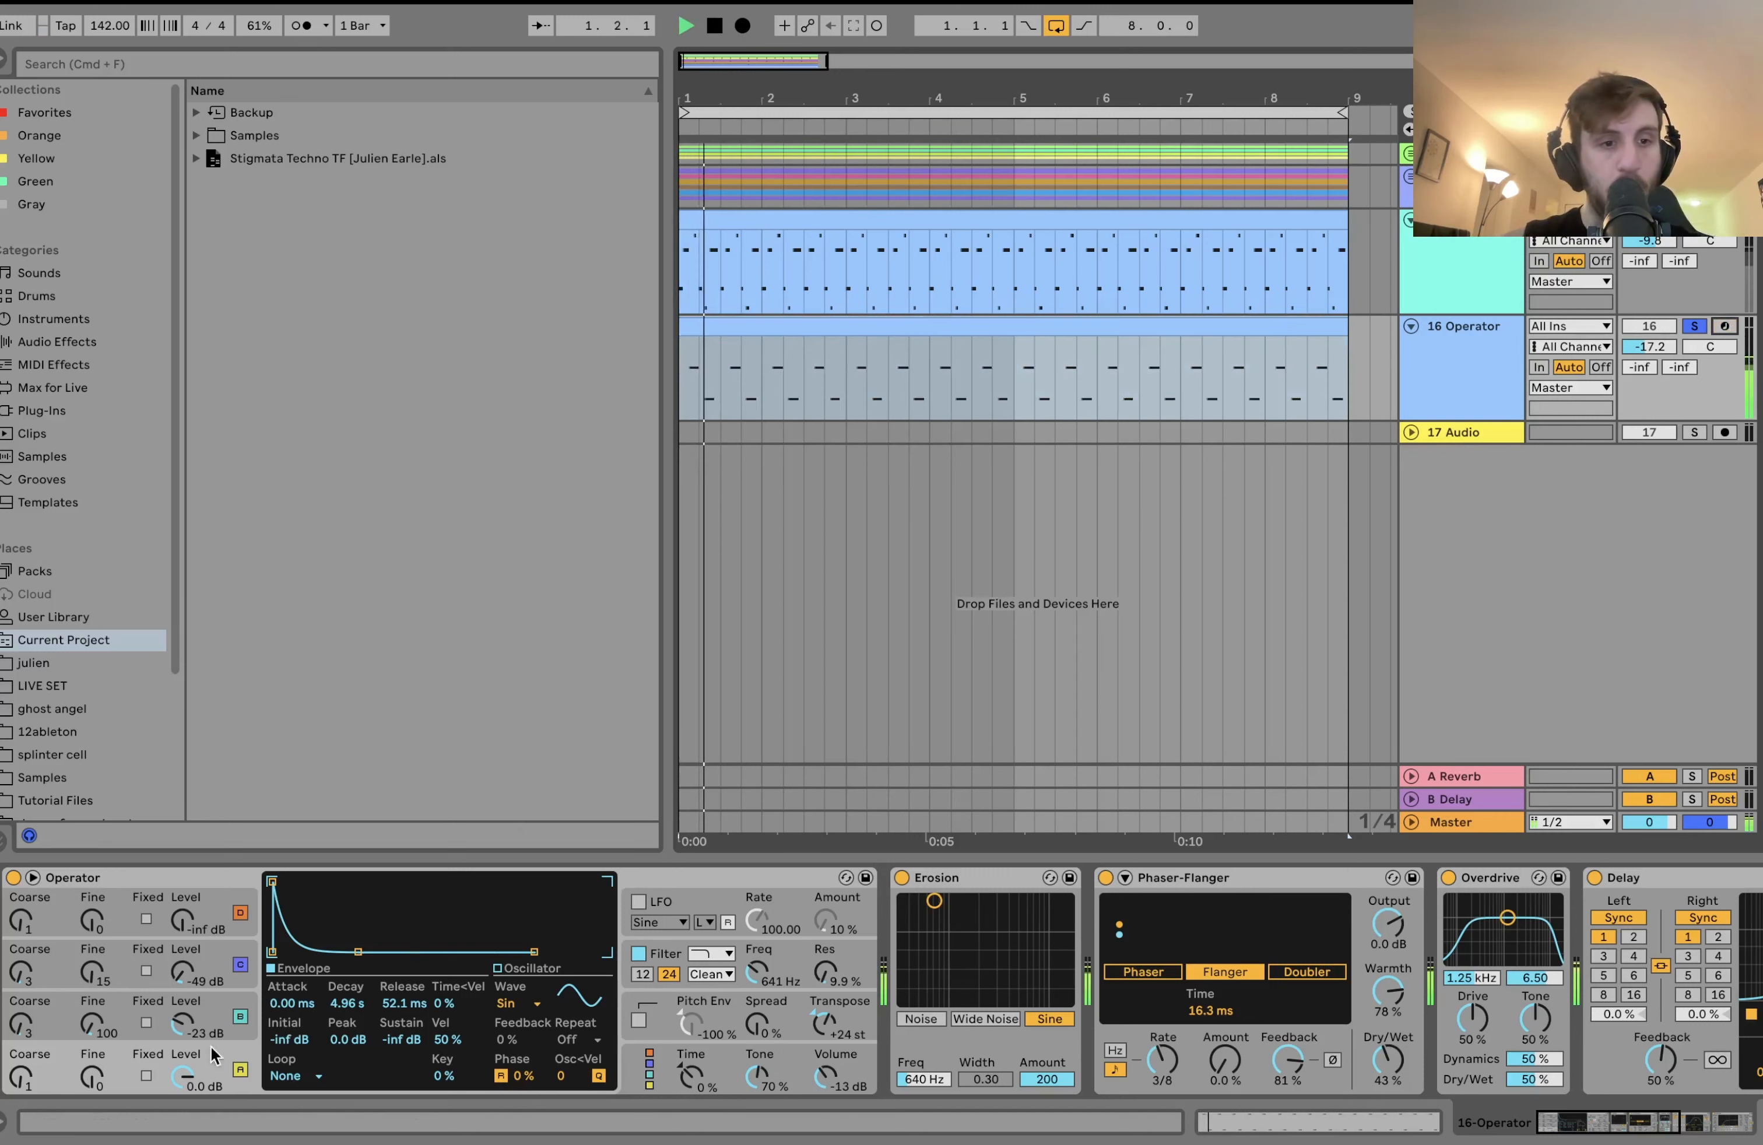
click(205, 1022)
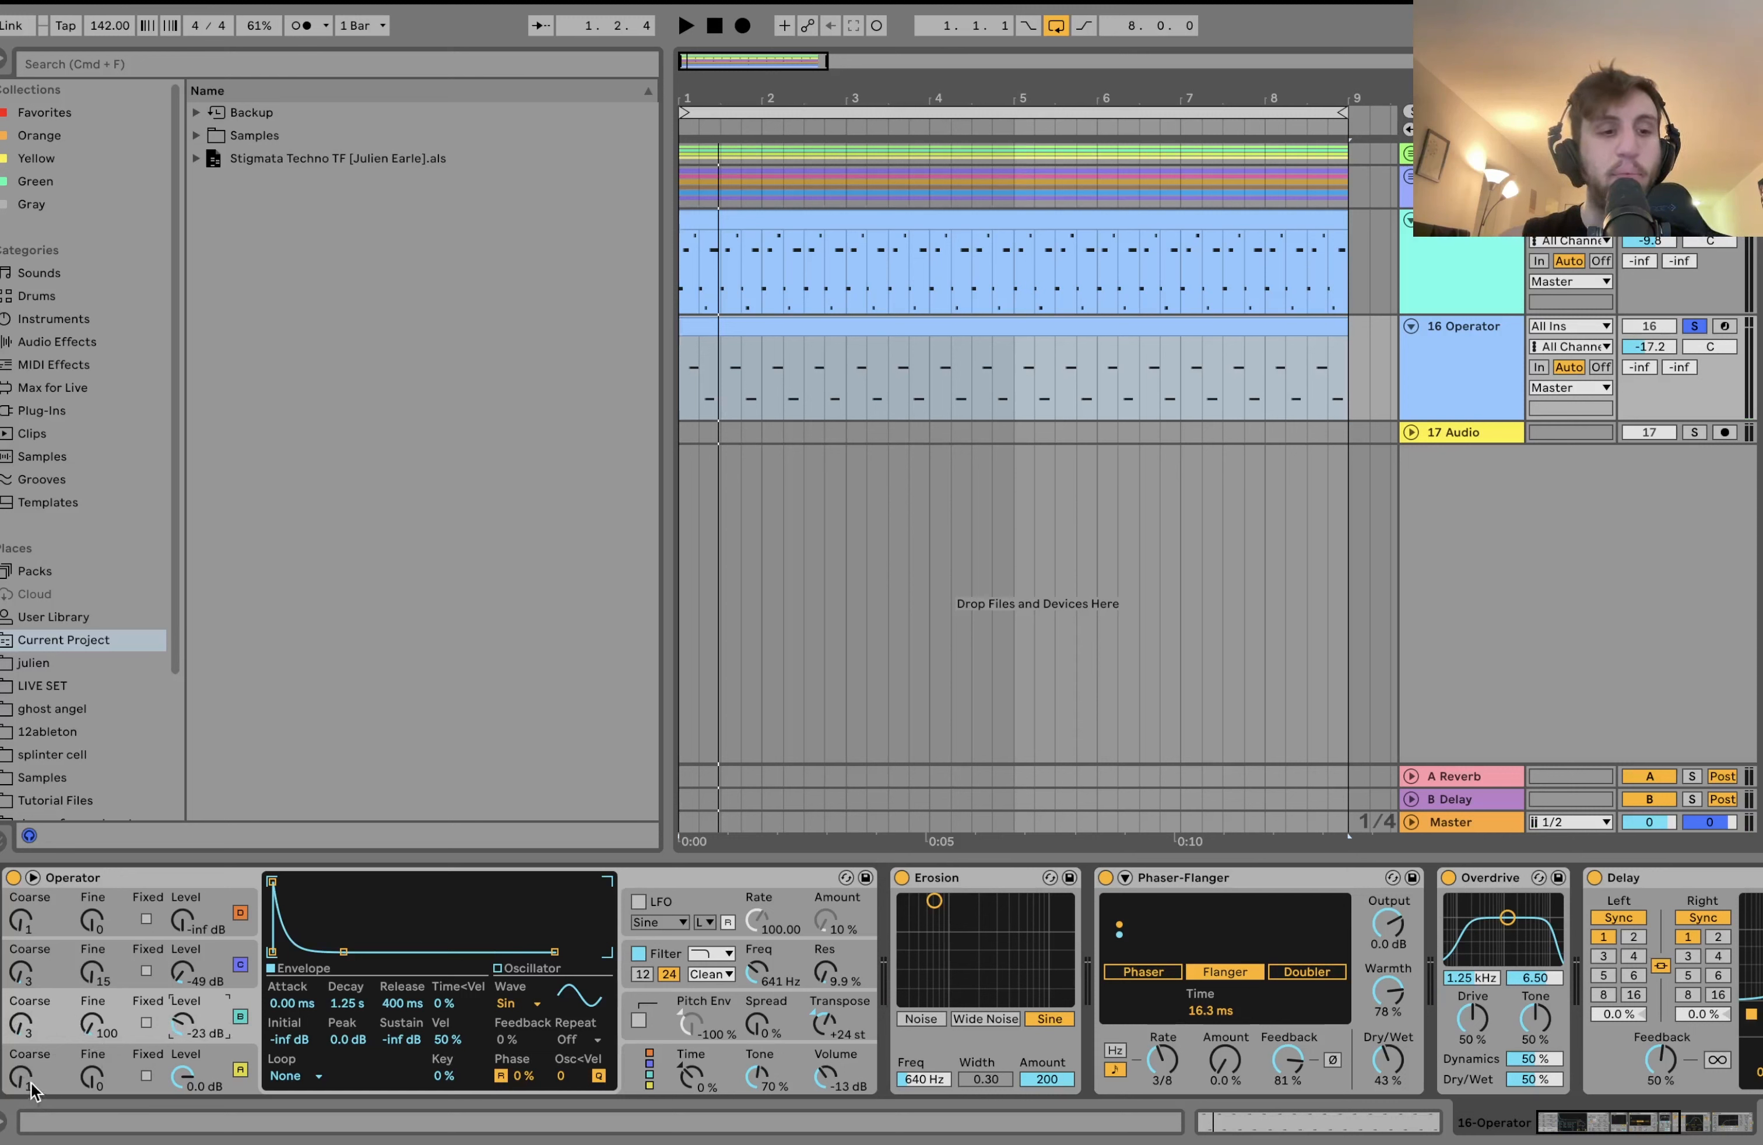
click(32, 1090)
click(42, 1023)
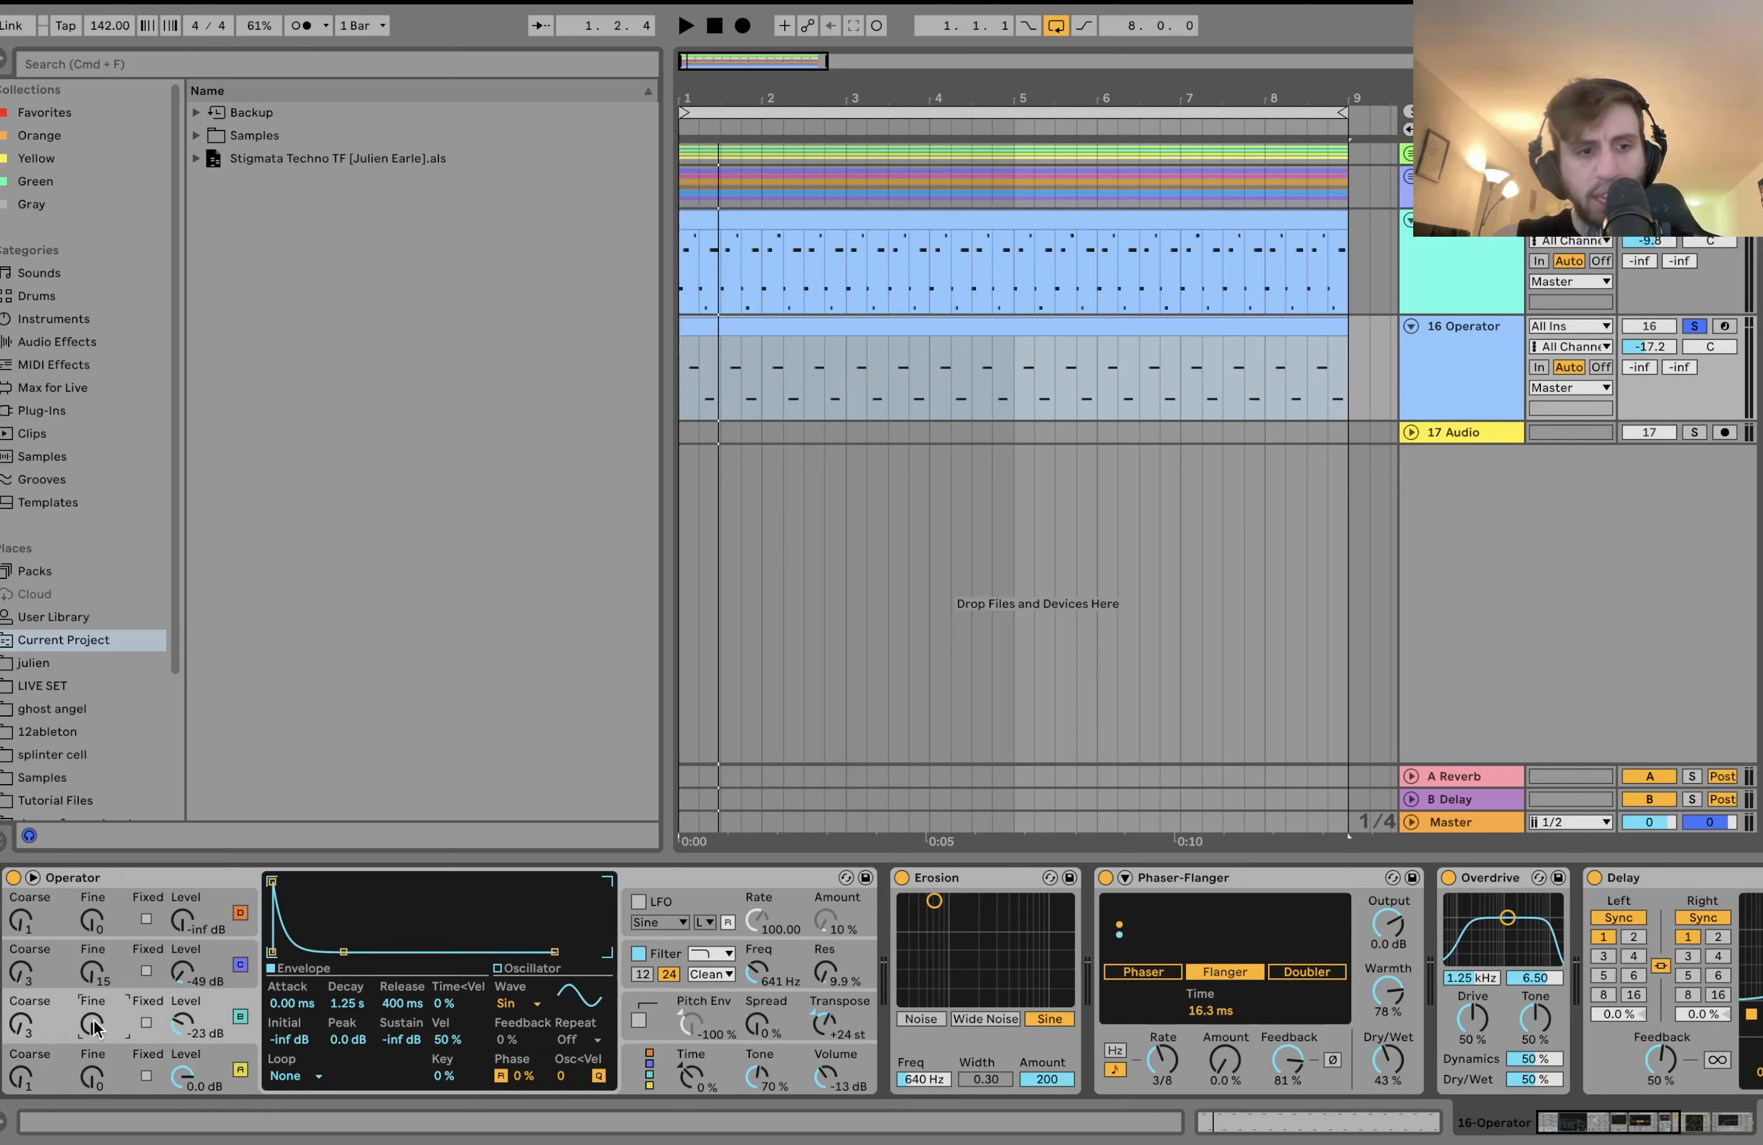
key(space)
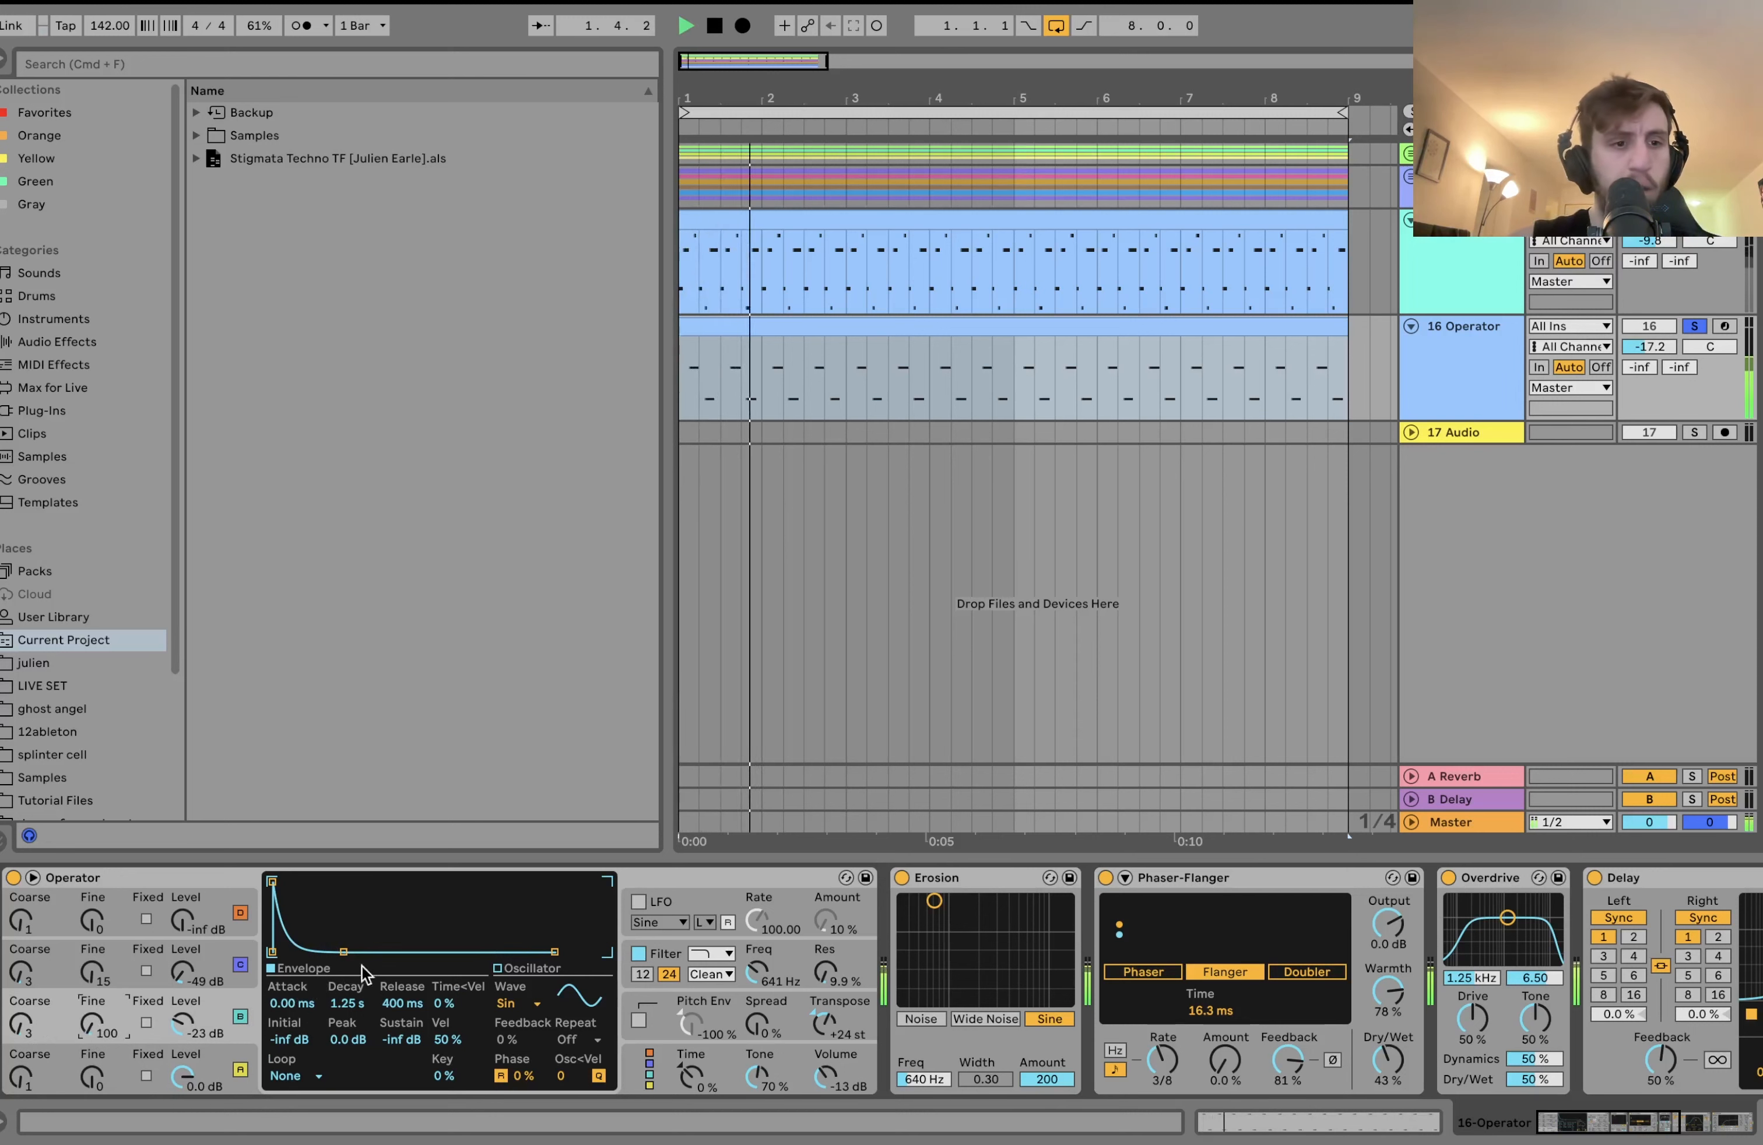
key(space)
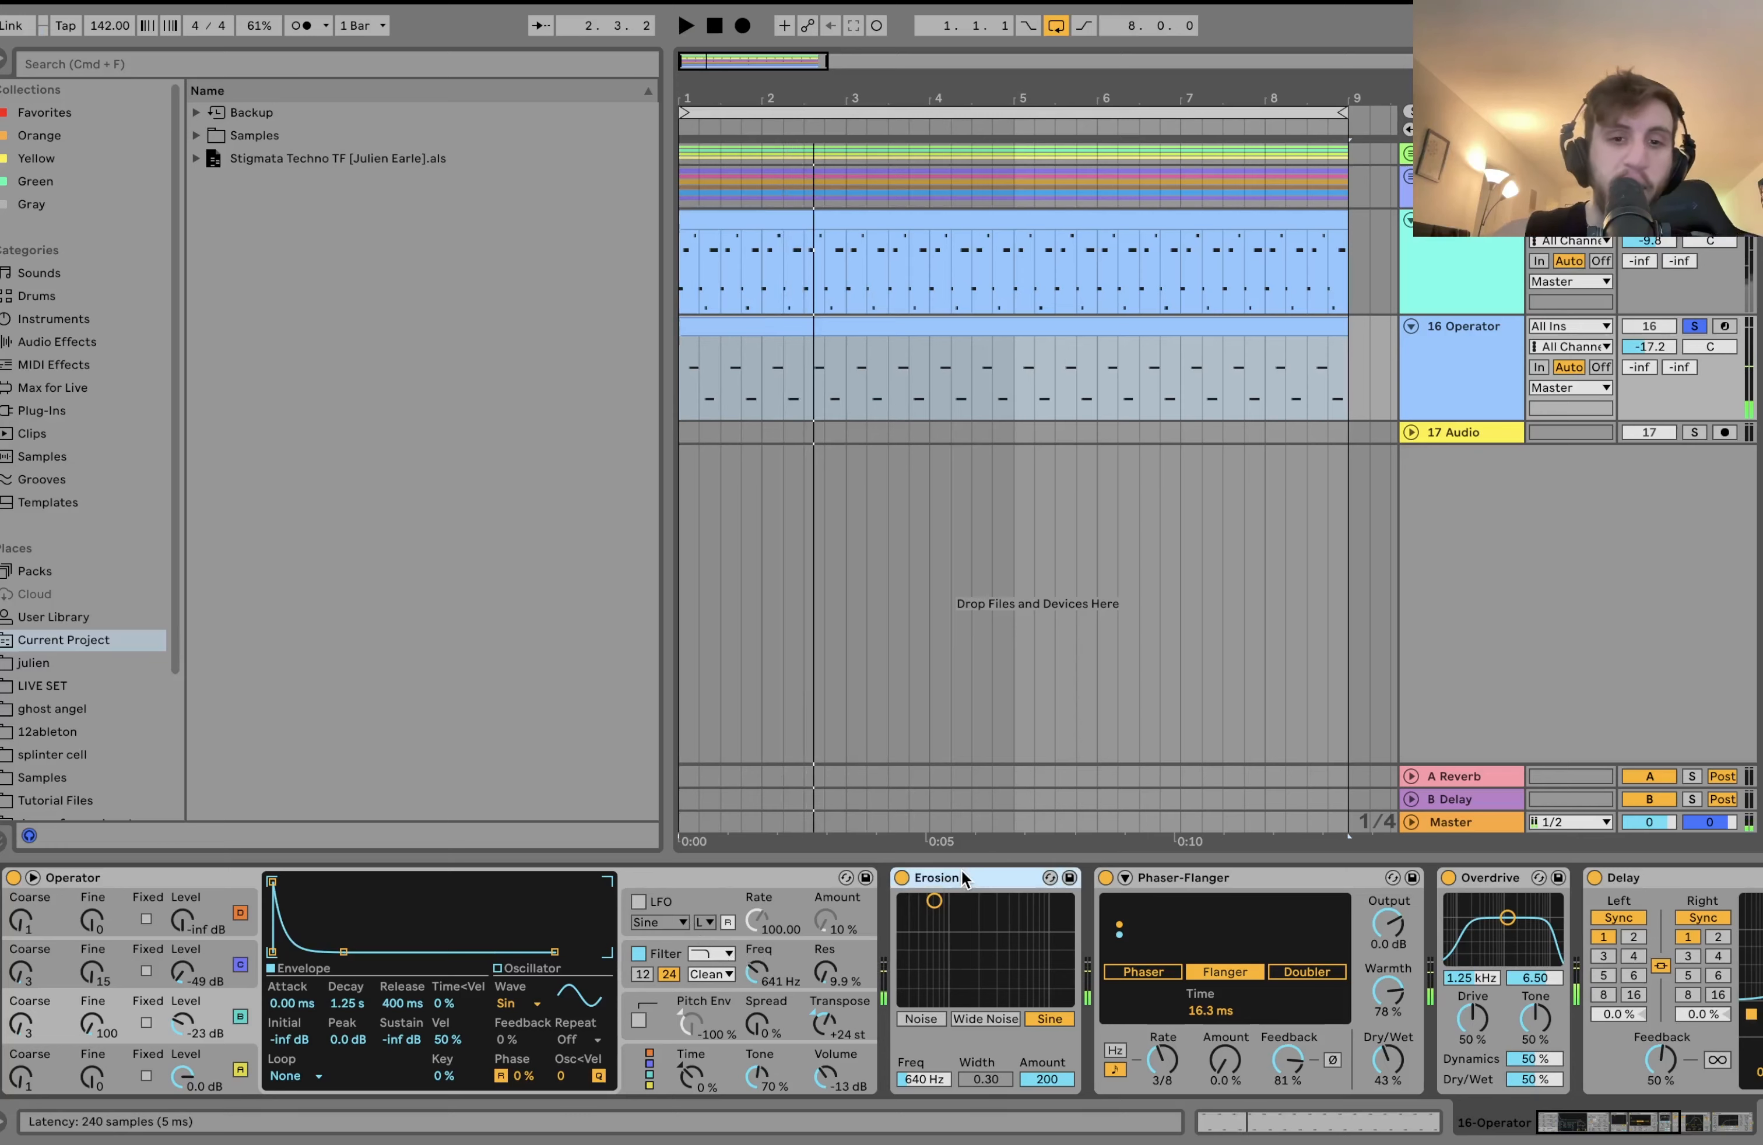
Bypass the effects after 16 Operator, including Erosion, Phaser-Flanger, Overdrive and Delay, and start playback of the dry sound.
scroll(962, 879, down, 5)
scroll(962, 879, up, 5)
scroll(962, 880, down, 5)
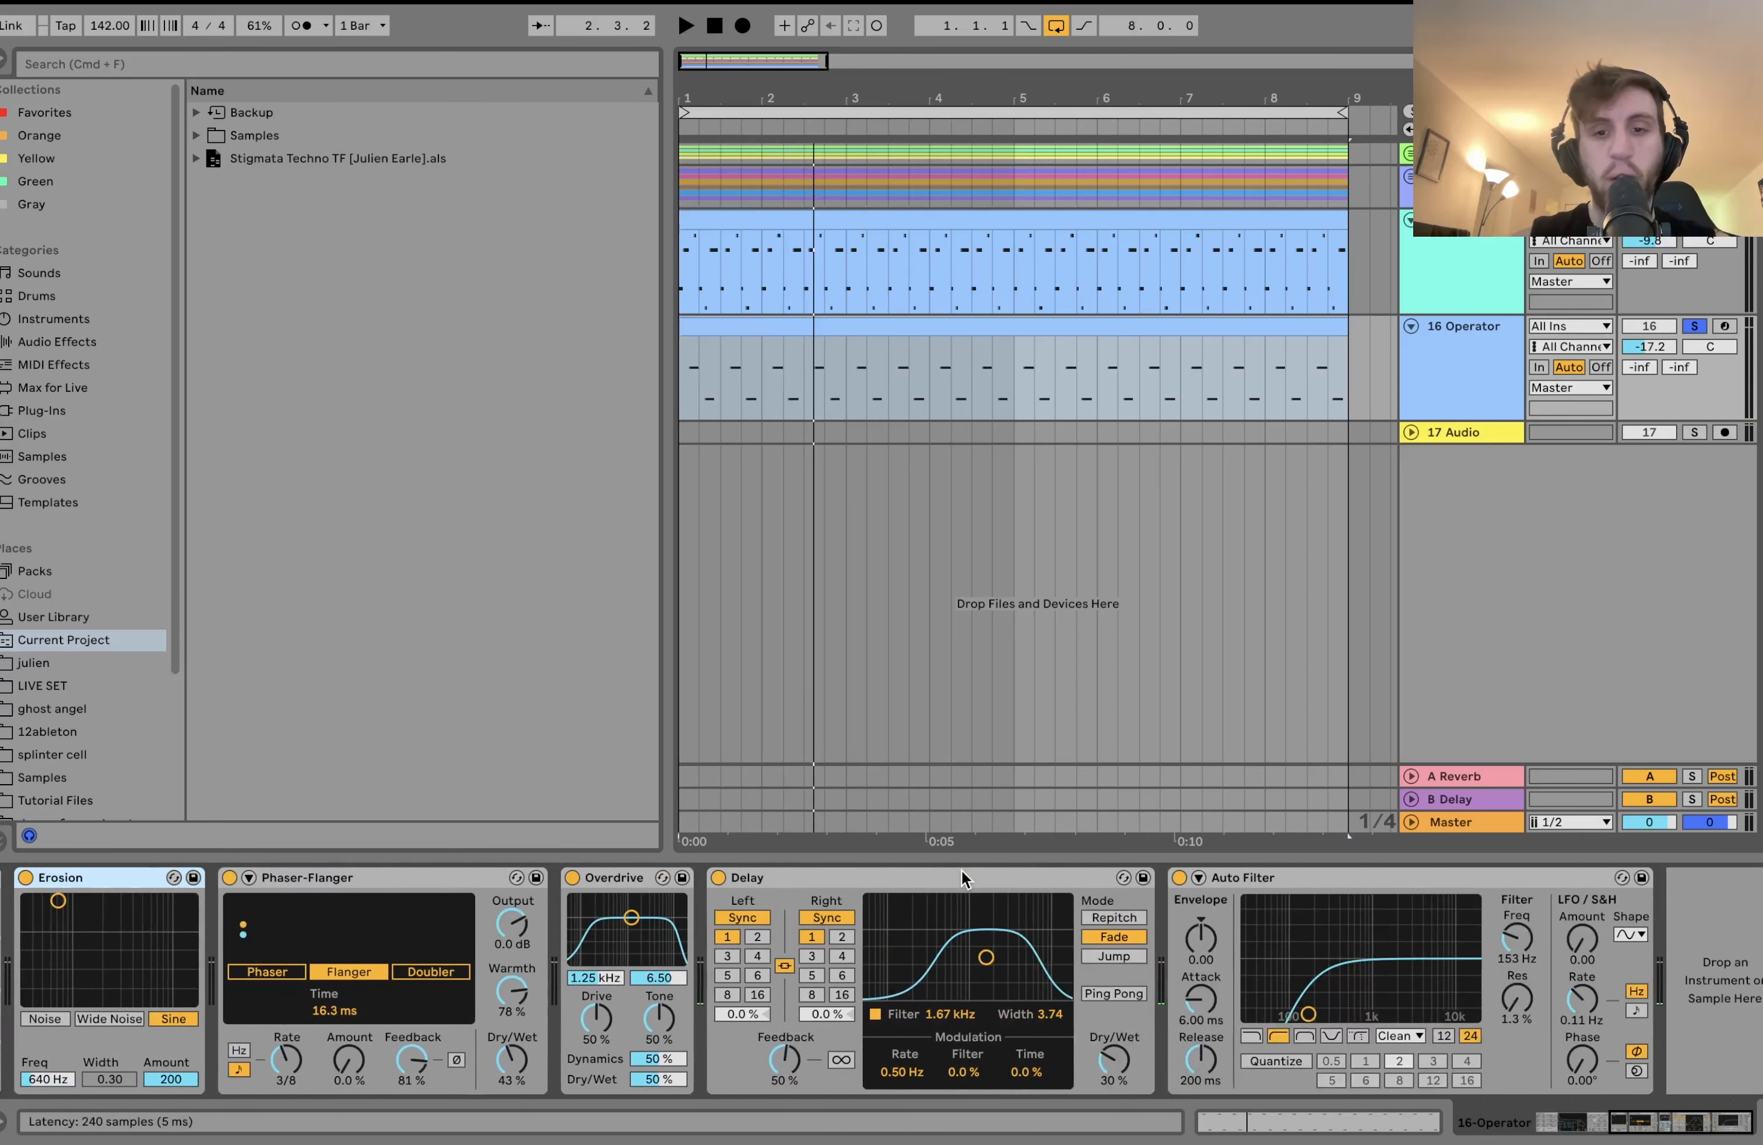
scroll(1176, 878, up, 5)
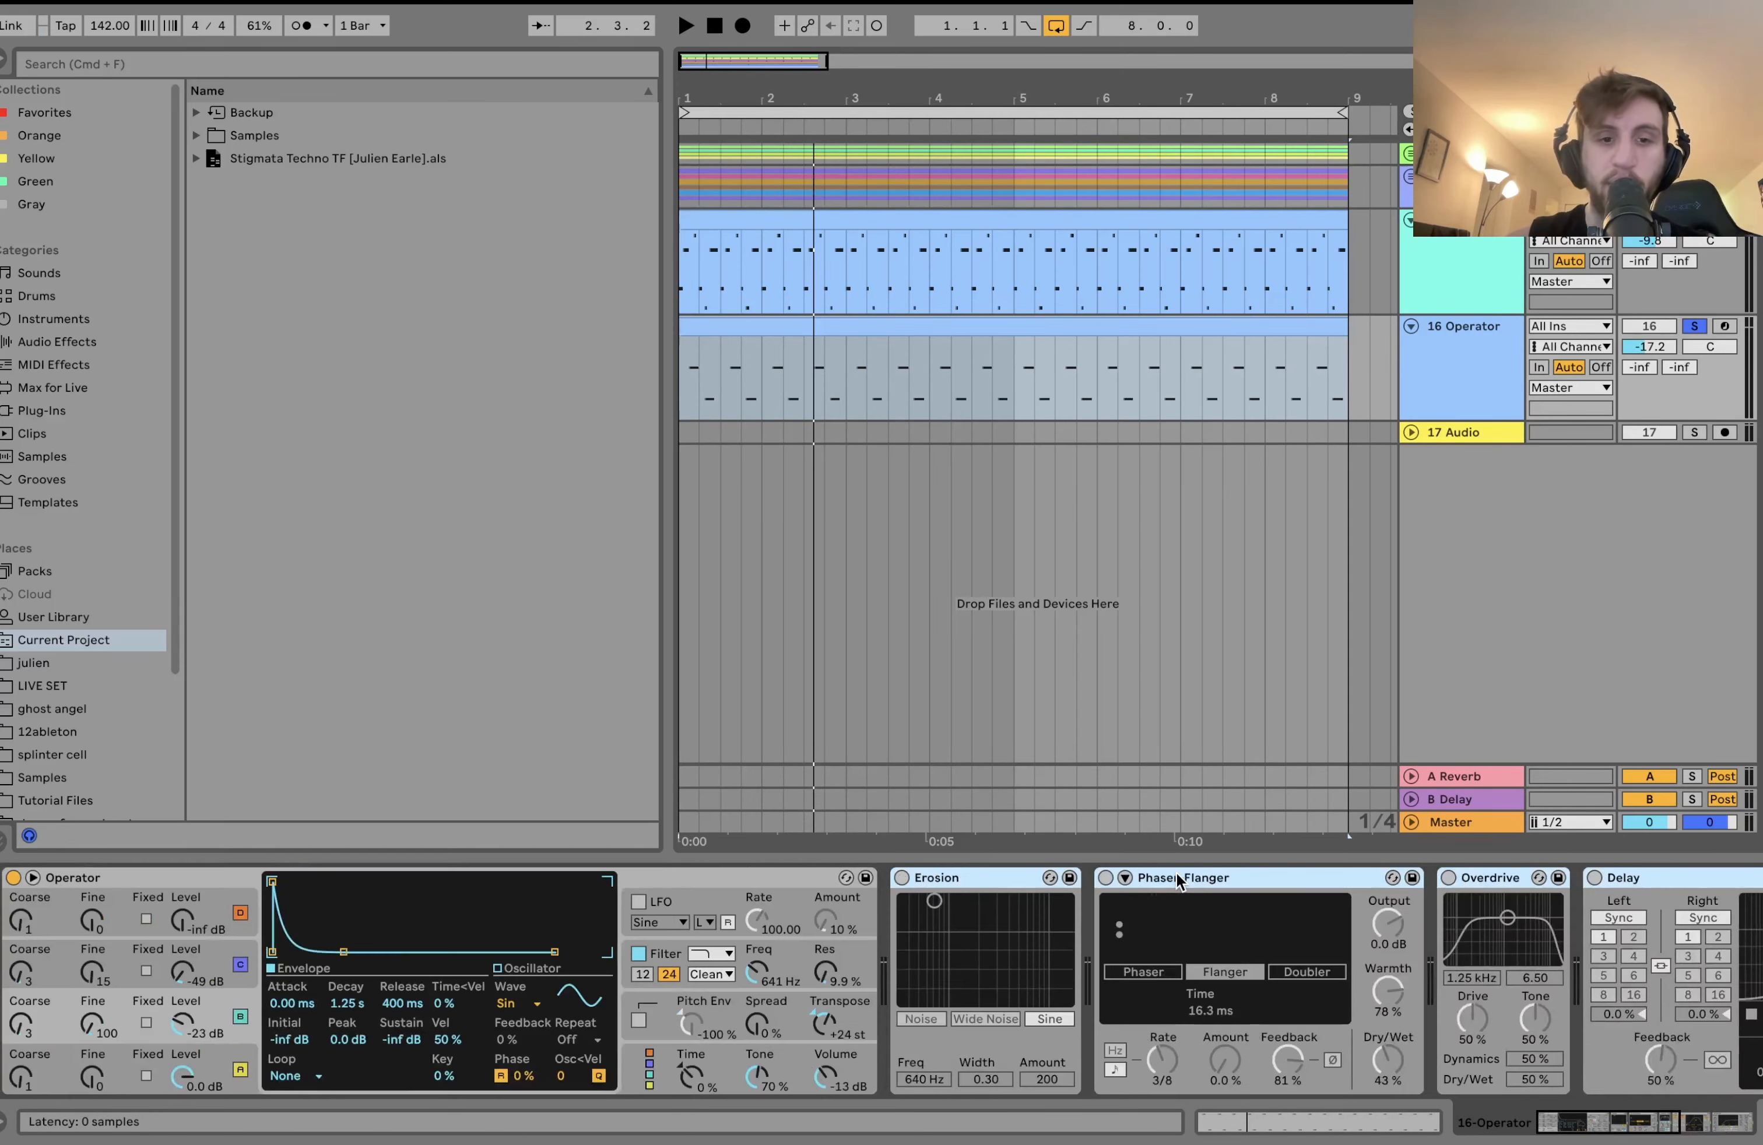
key(space)
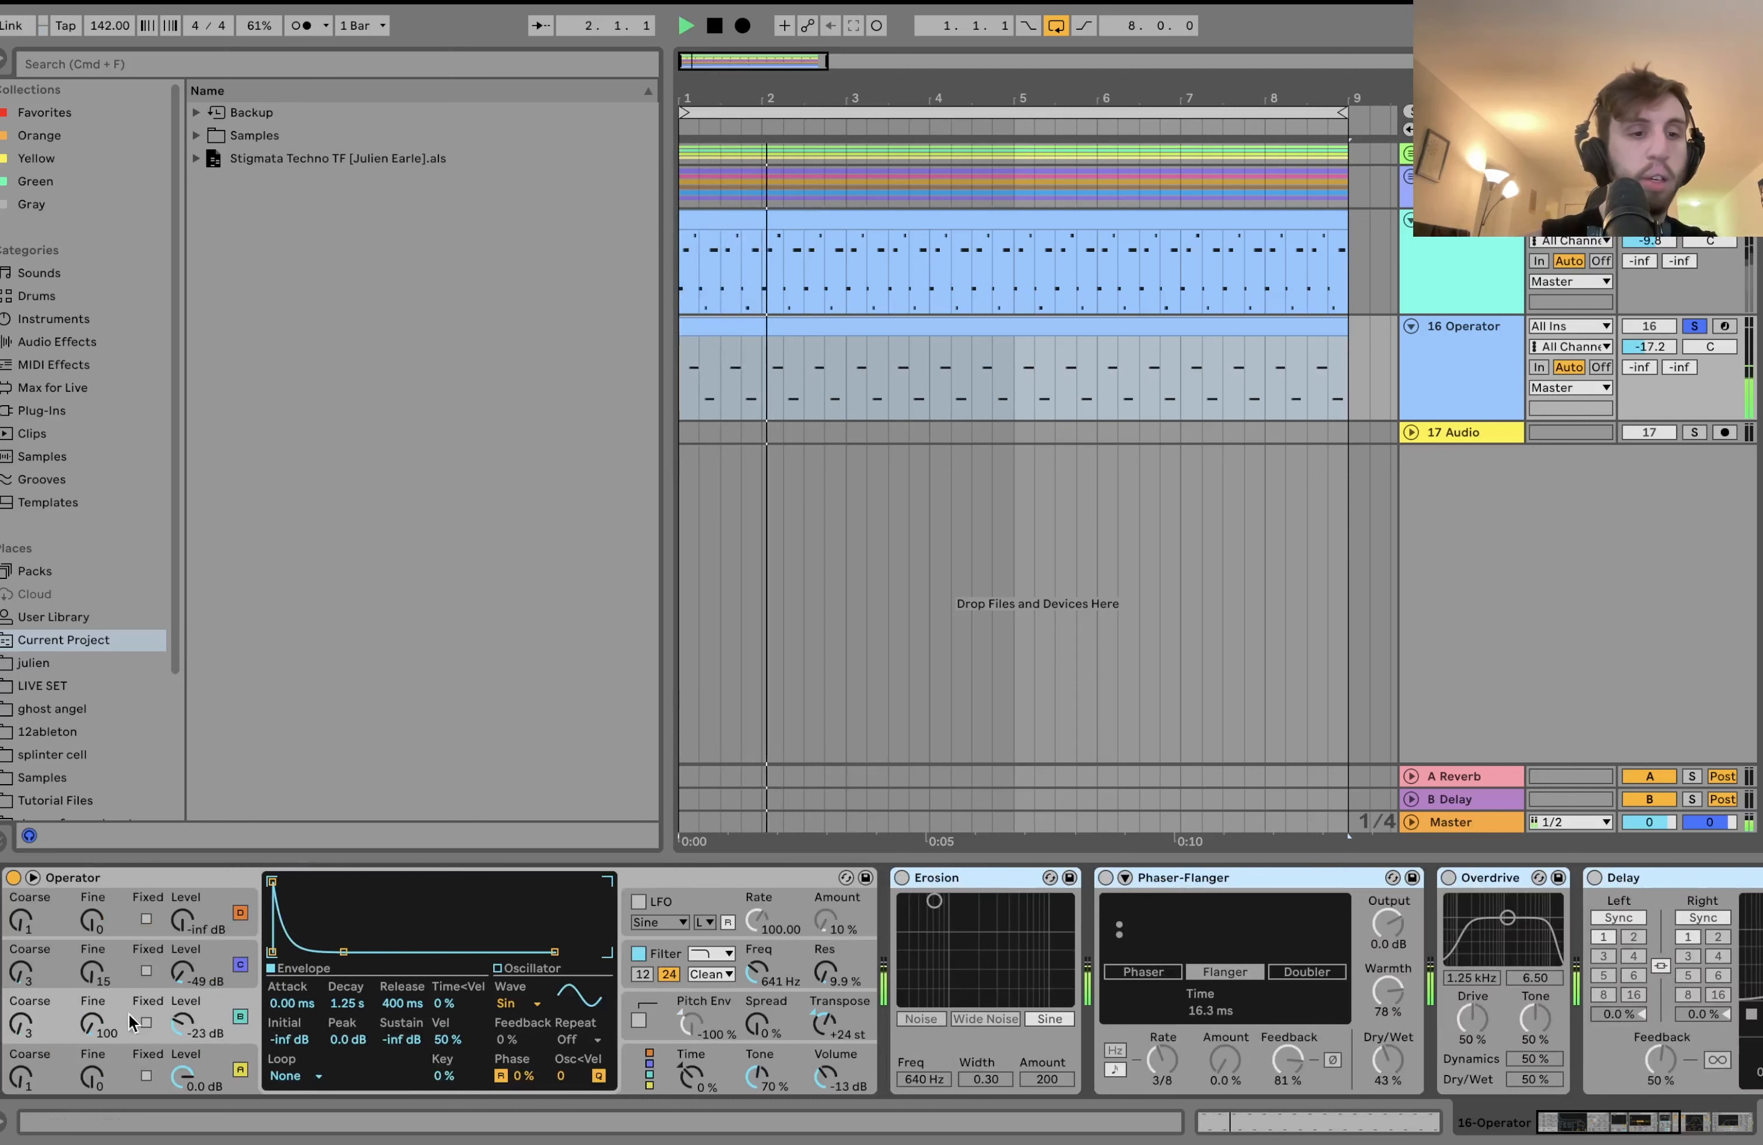
Vary oscillator B's Fine setting during playback, return it to 100 and stop the track.
click(92, 1024)
drag(92, 1024, 92, 1003)
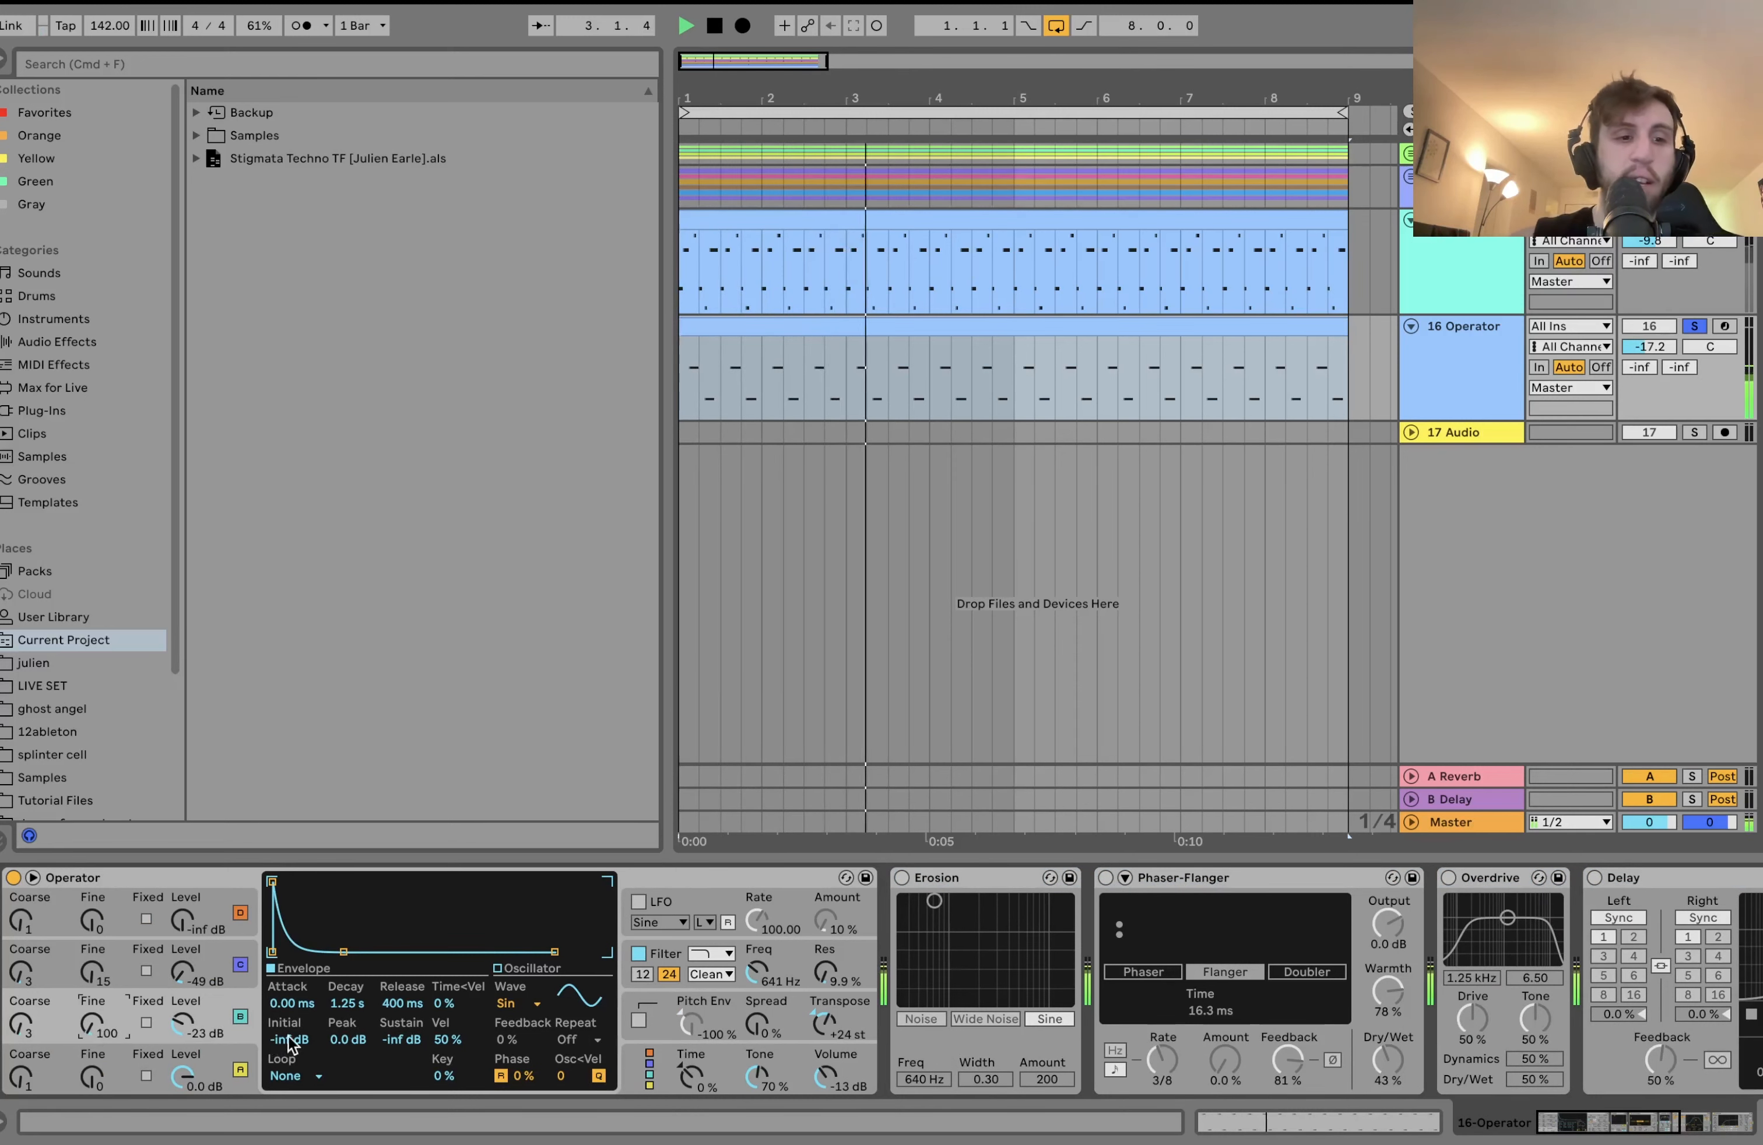
key(space)
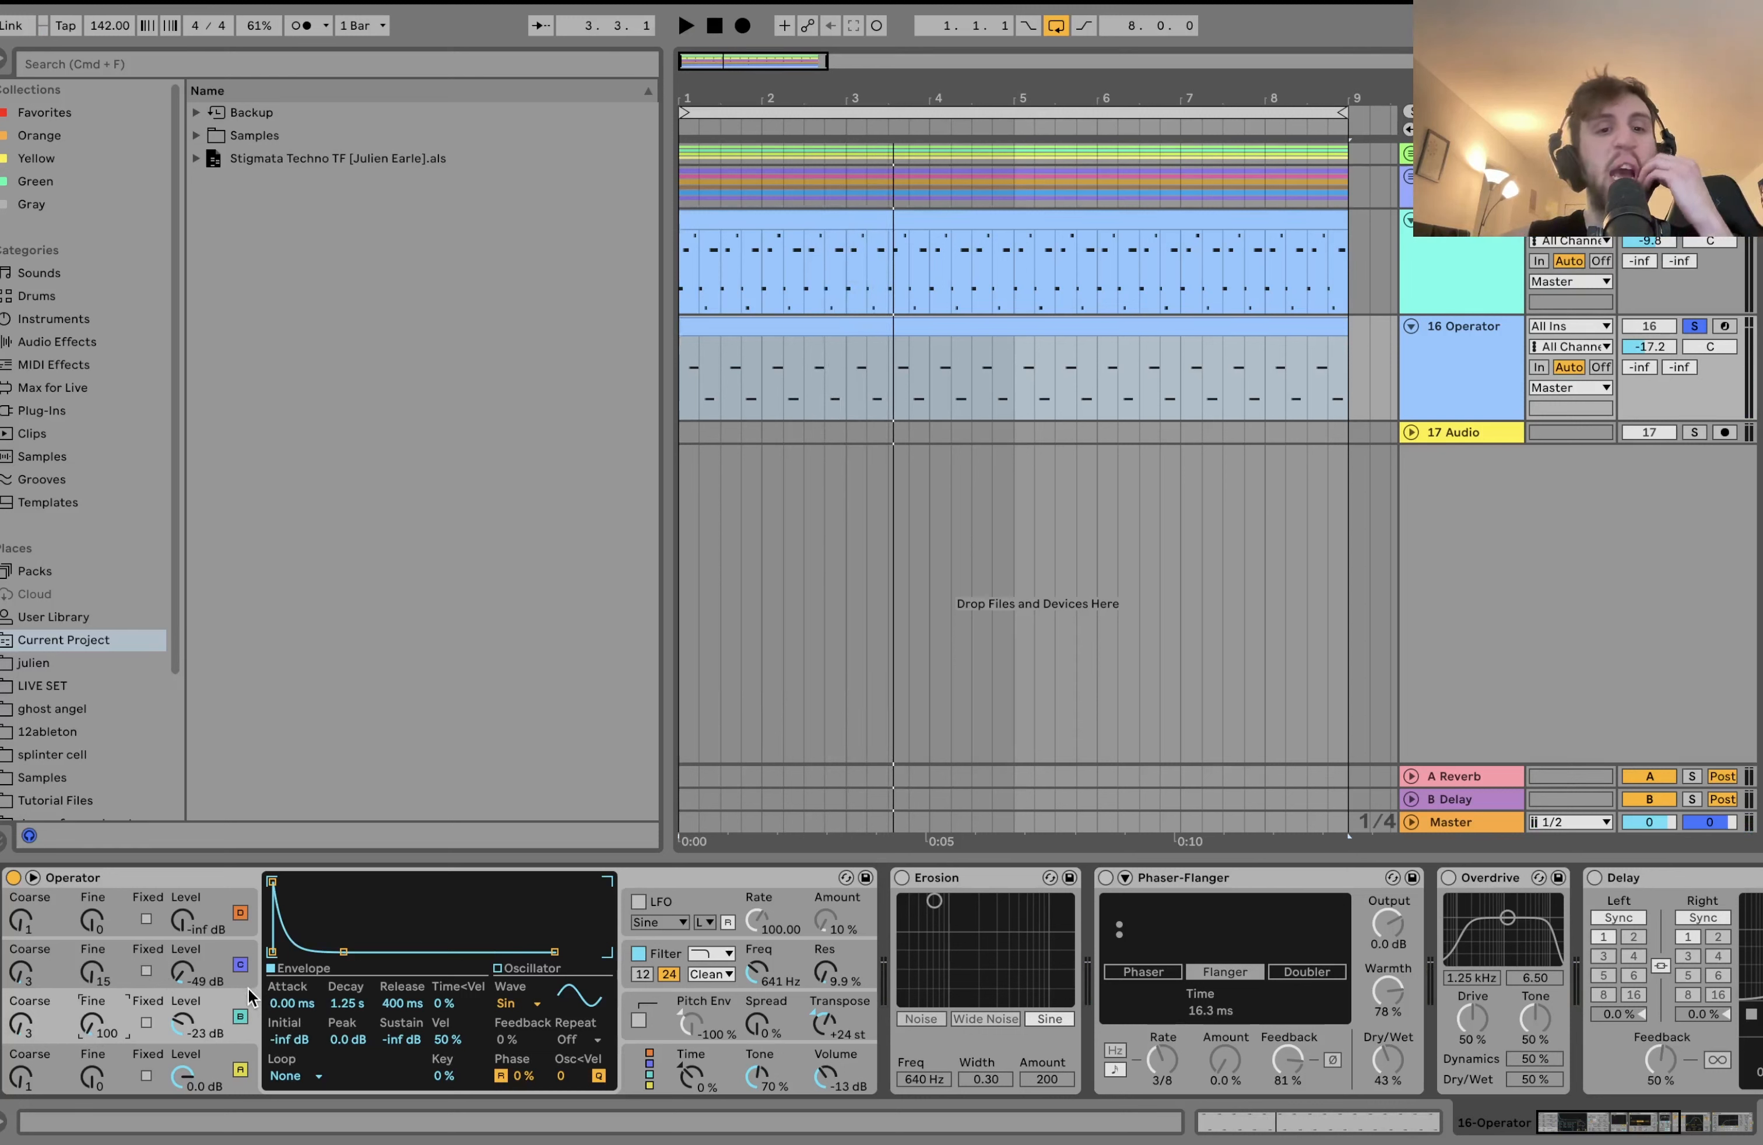
Show the 16 Operator's filter envelope settings, switch Erosion back on and audition its effect on the sound.
click(678, 956)
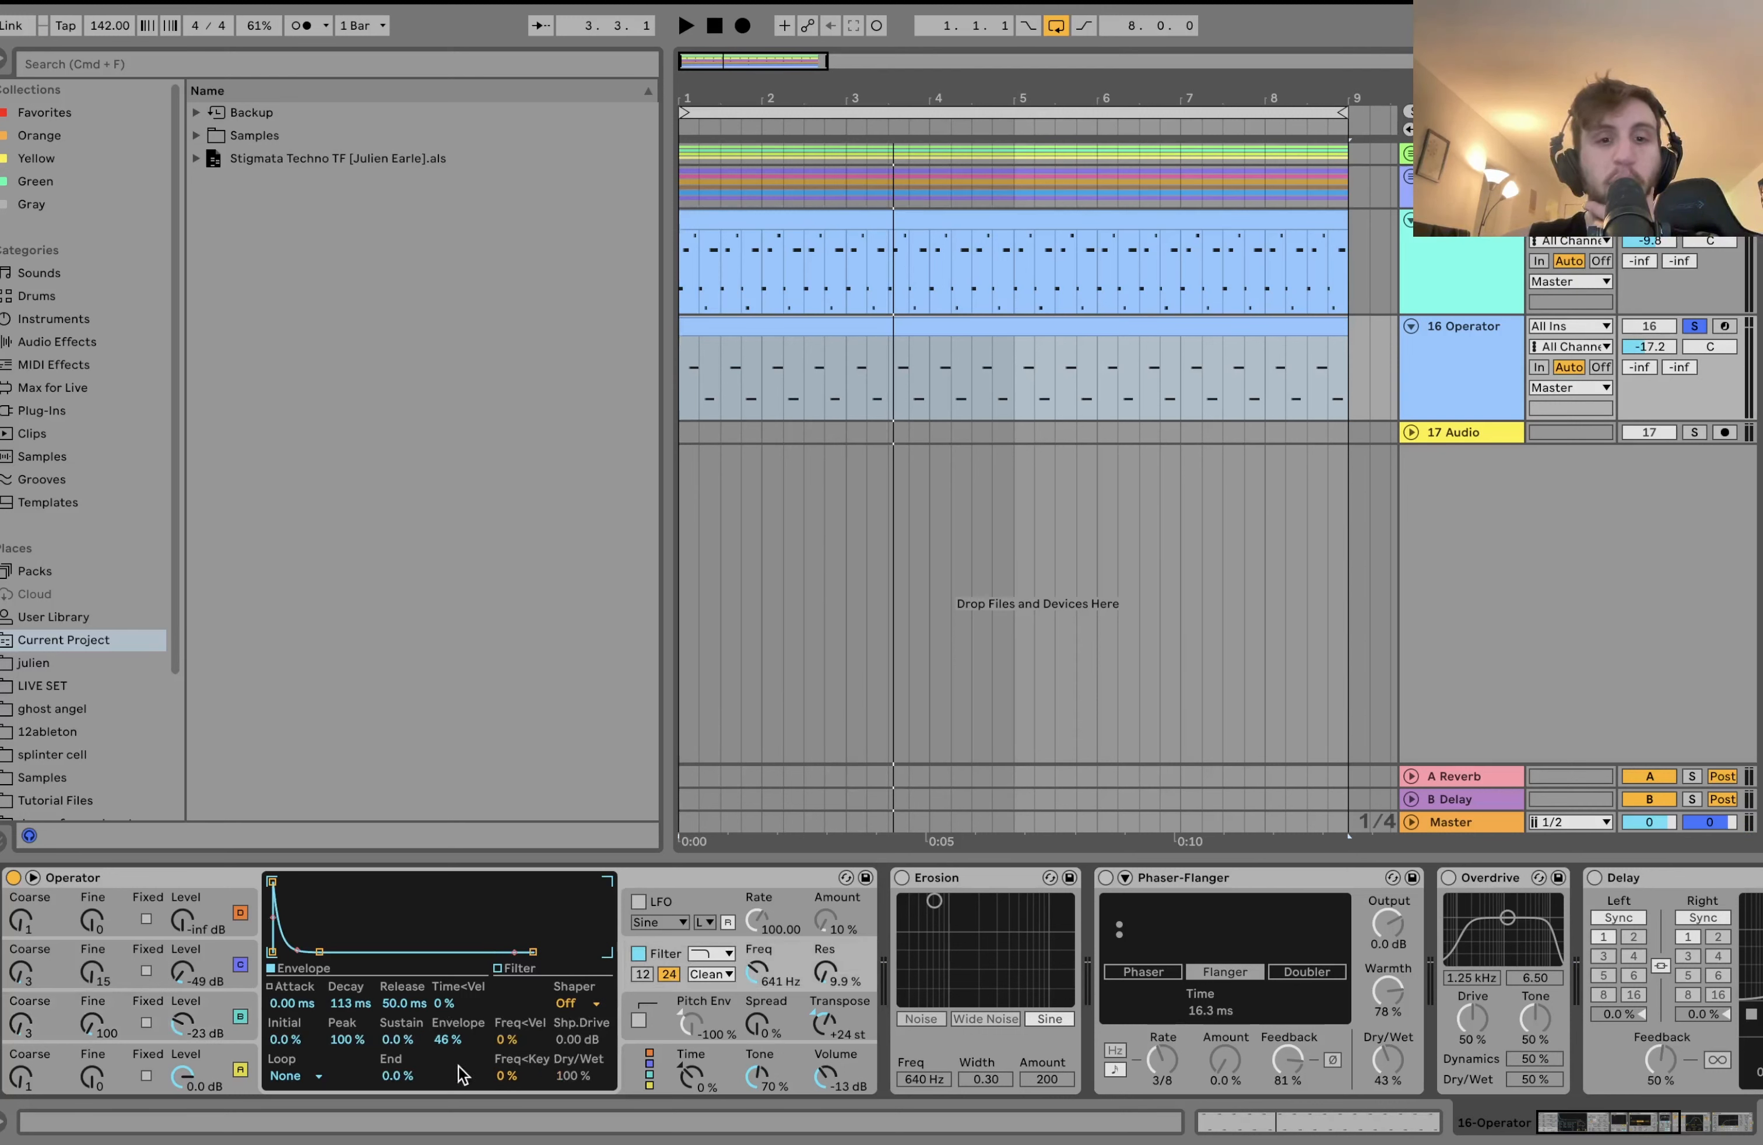
click(901, 877)
key(space)
scroll(973, 881, right, 5)
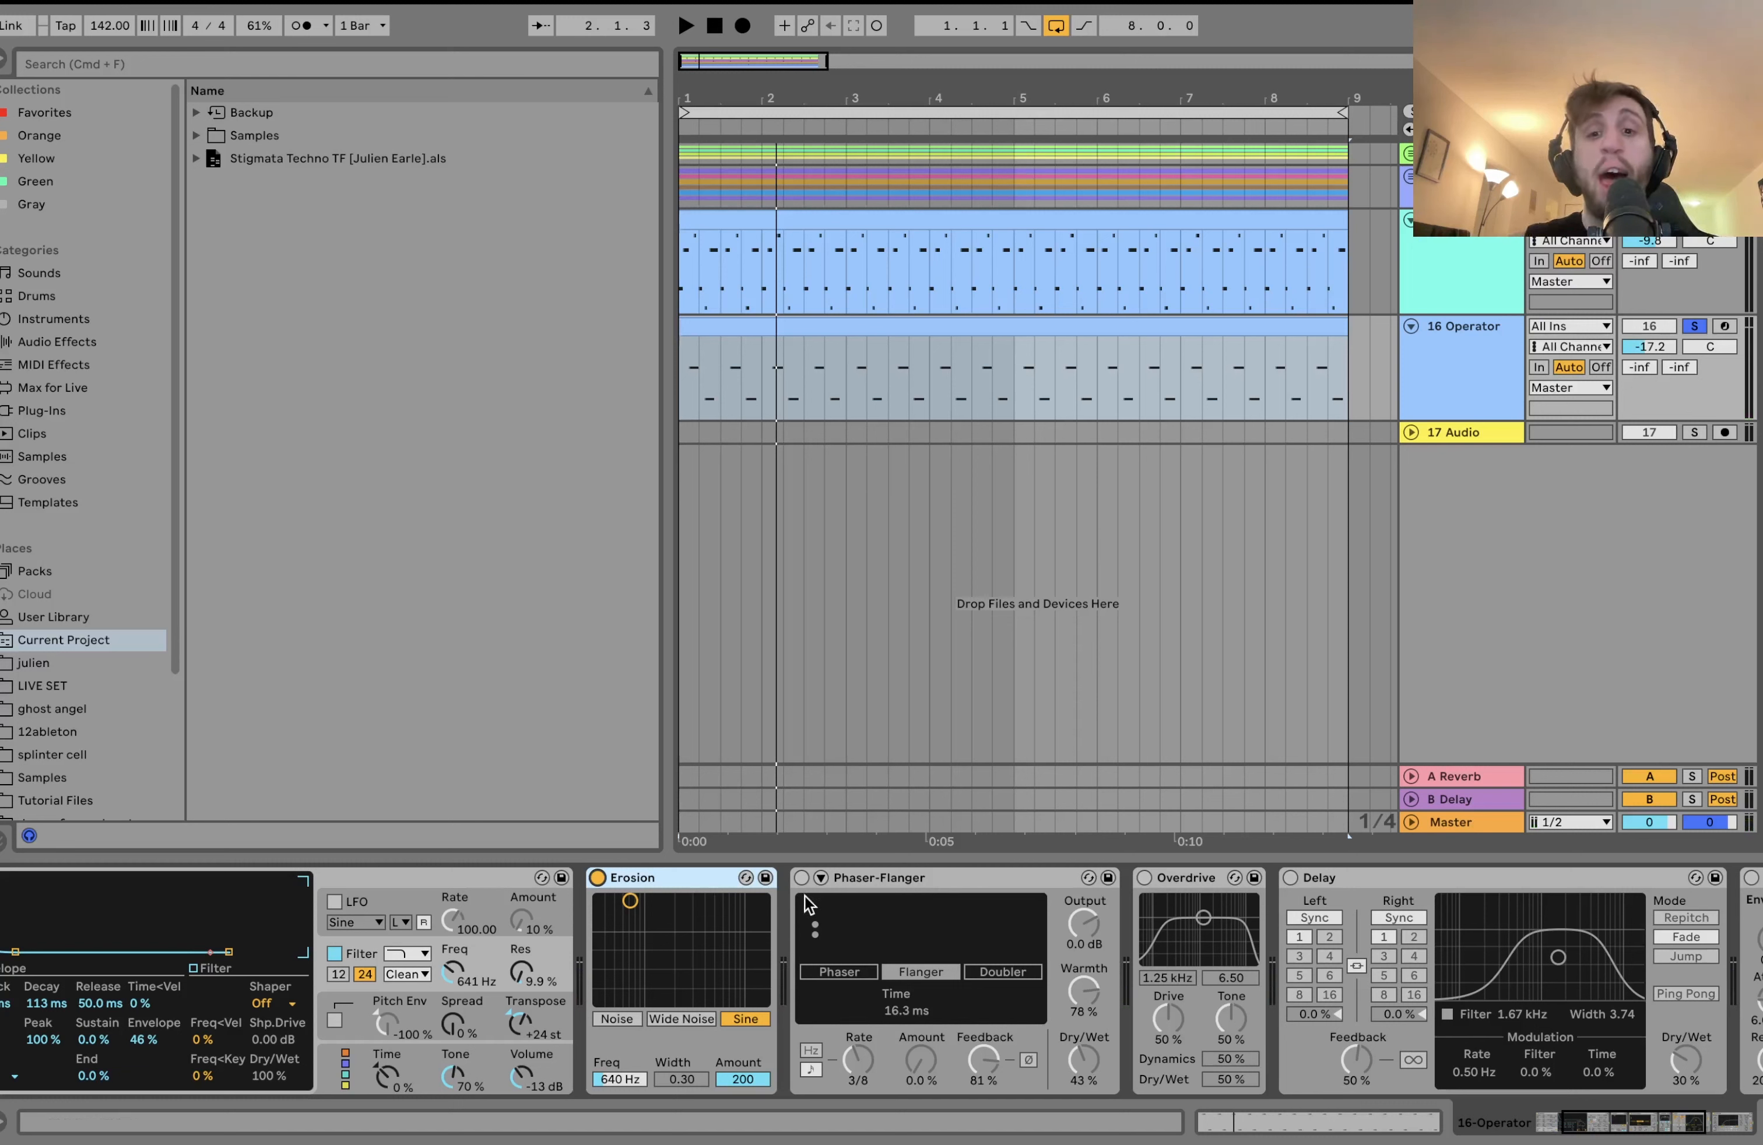
Switch Phaser-Flanger back on, audition its effect on the 16 Operator sound and briefly show its additional LFO and envelope settings.
click(801, 877)
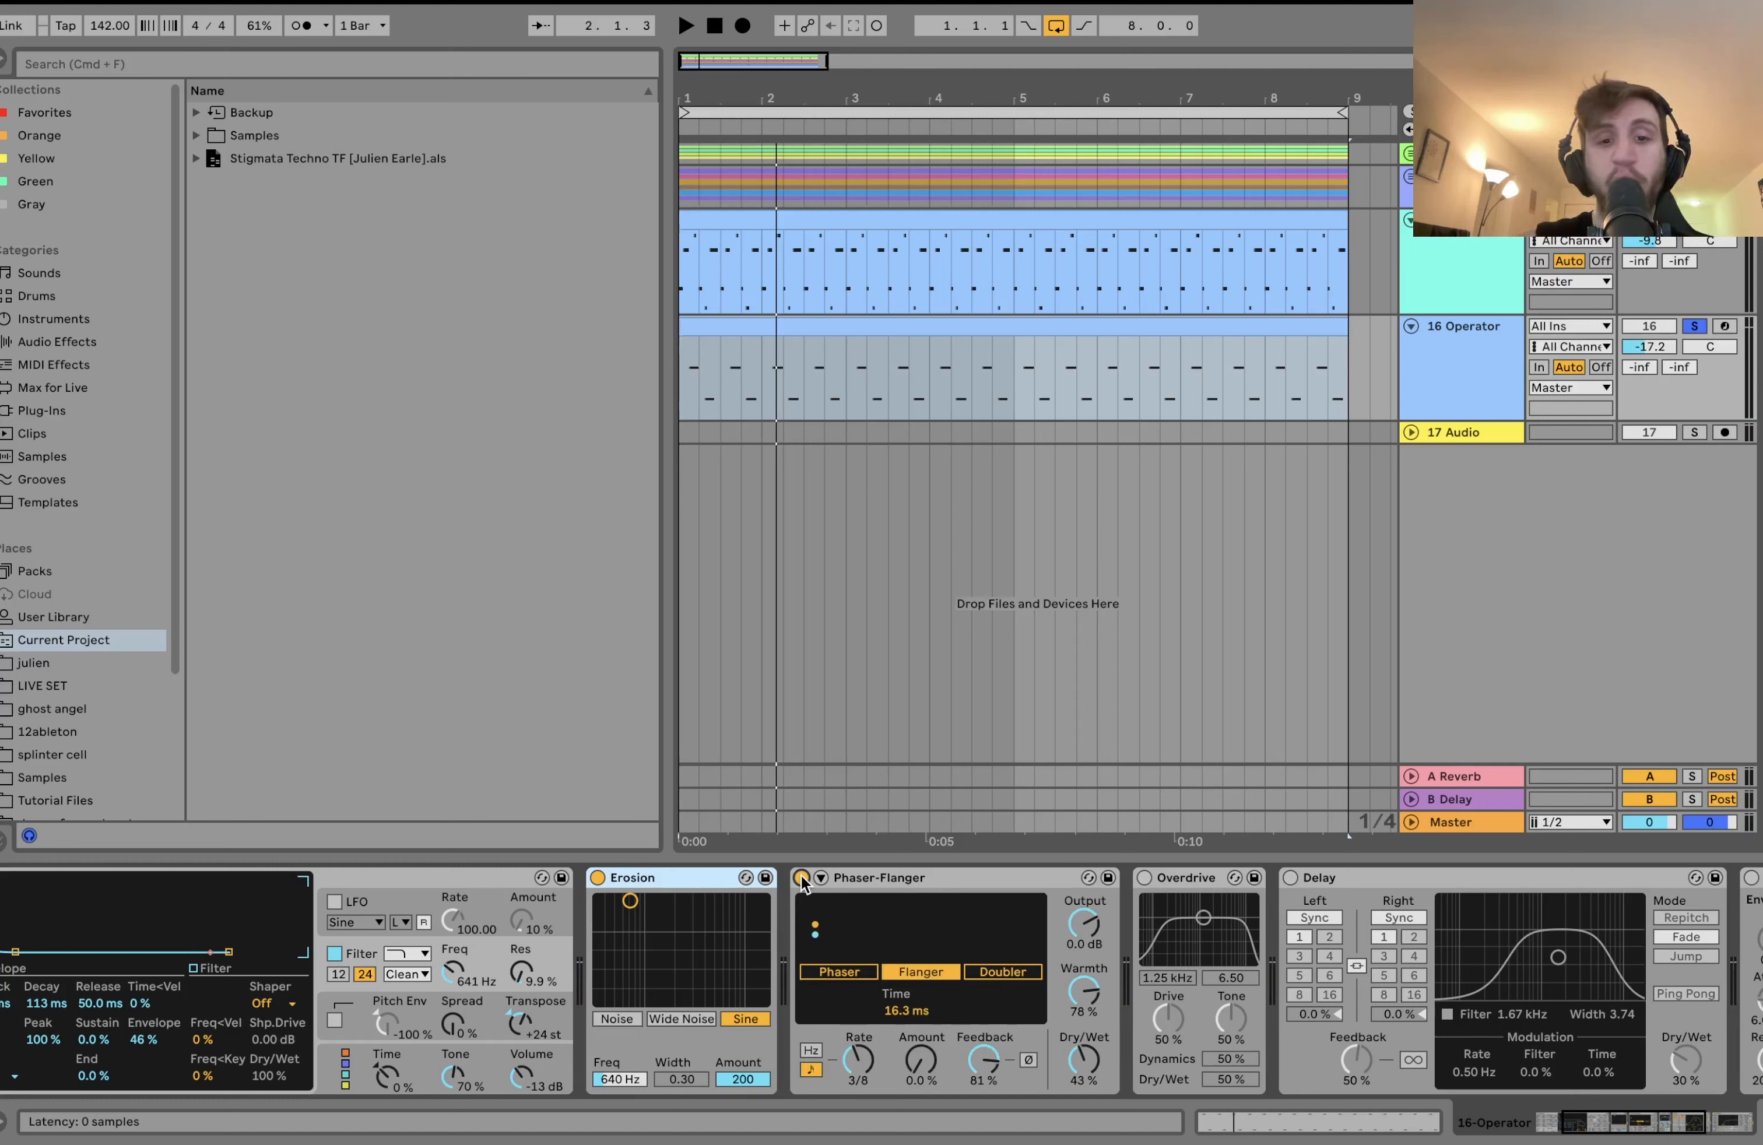
key(space)
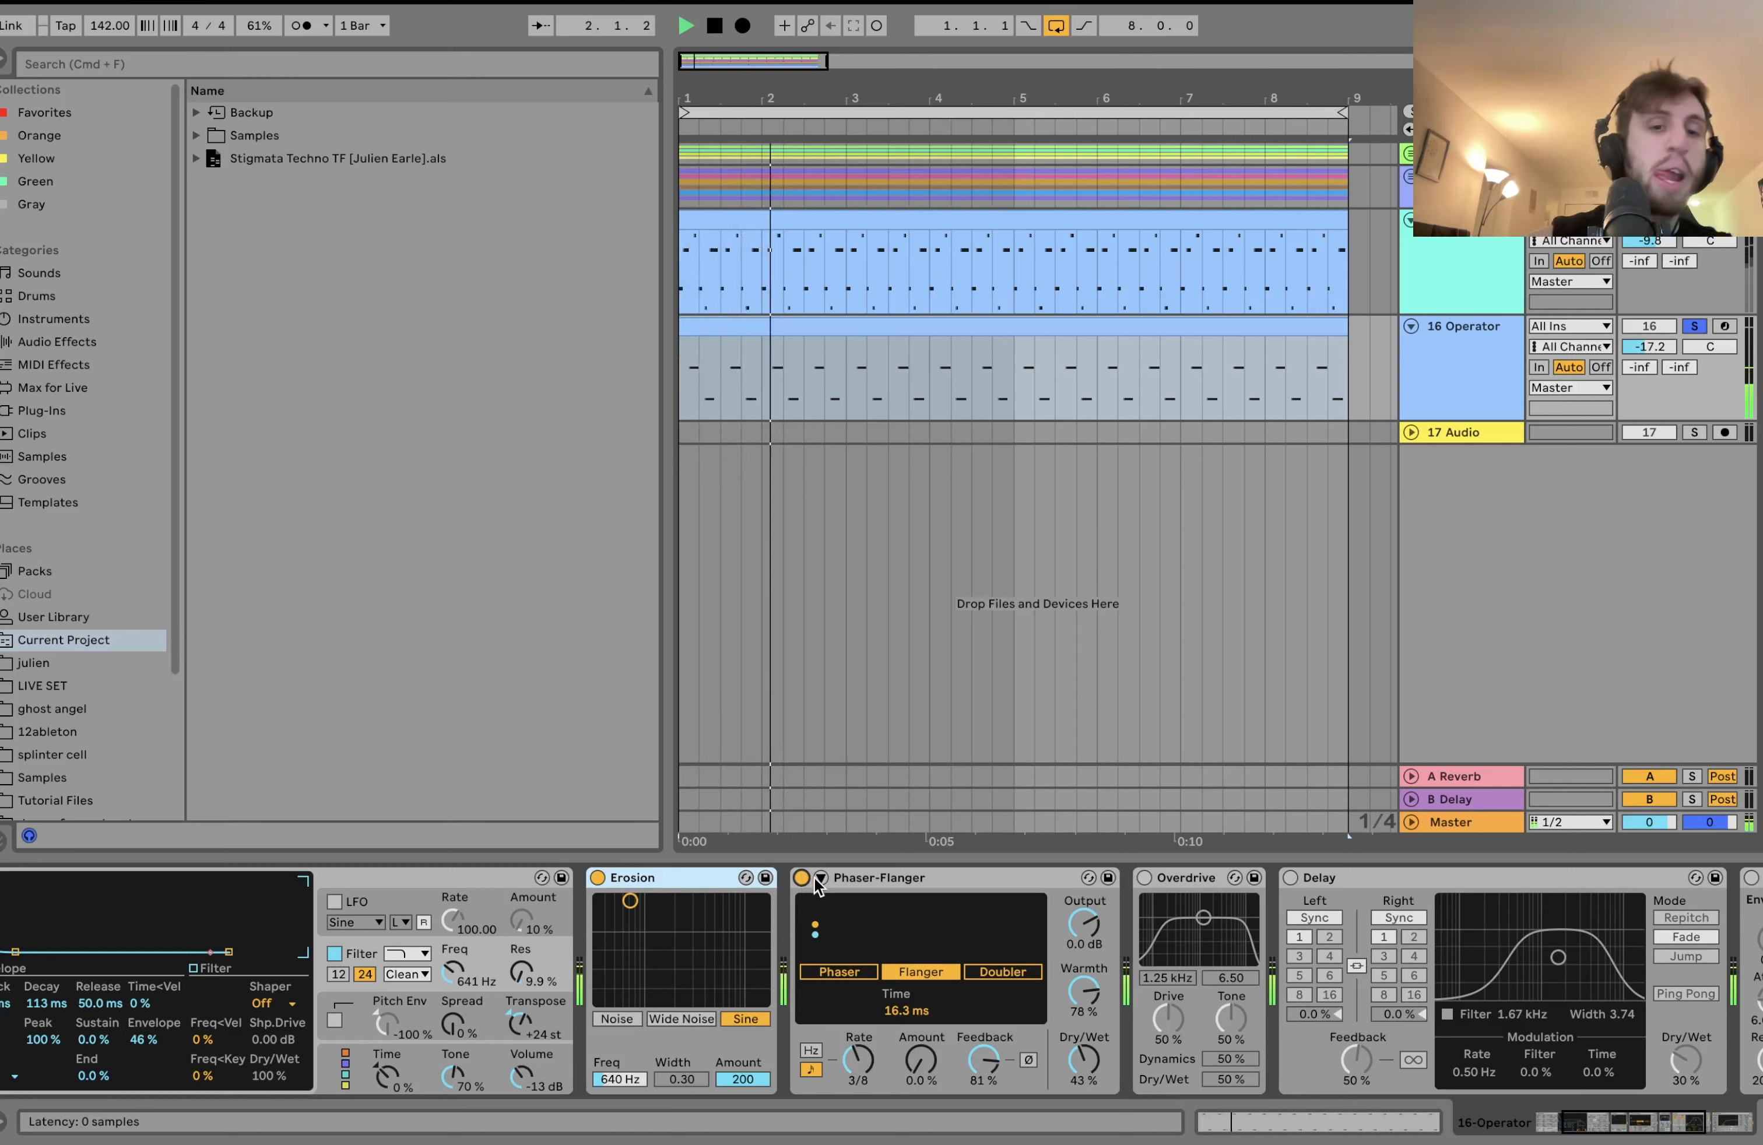
key(space)
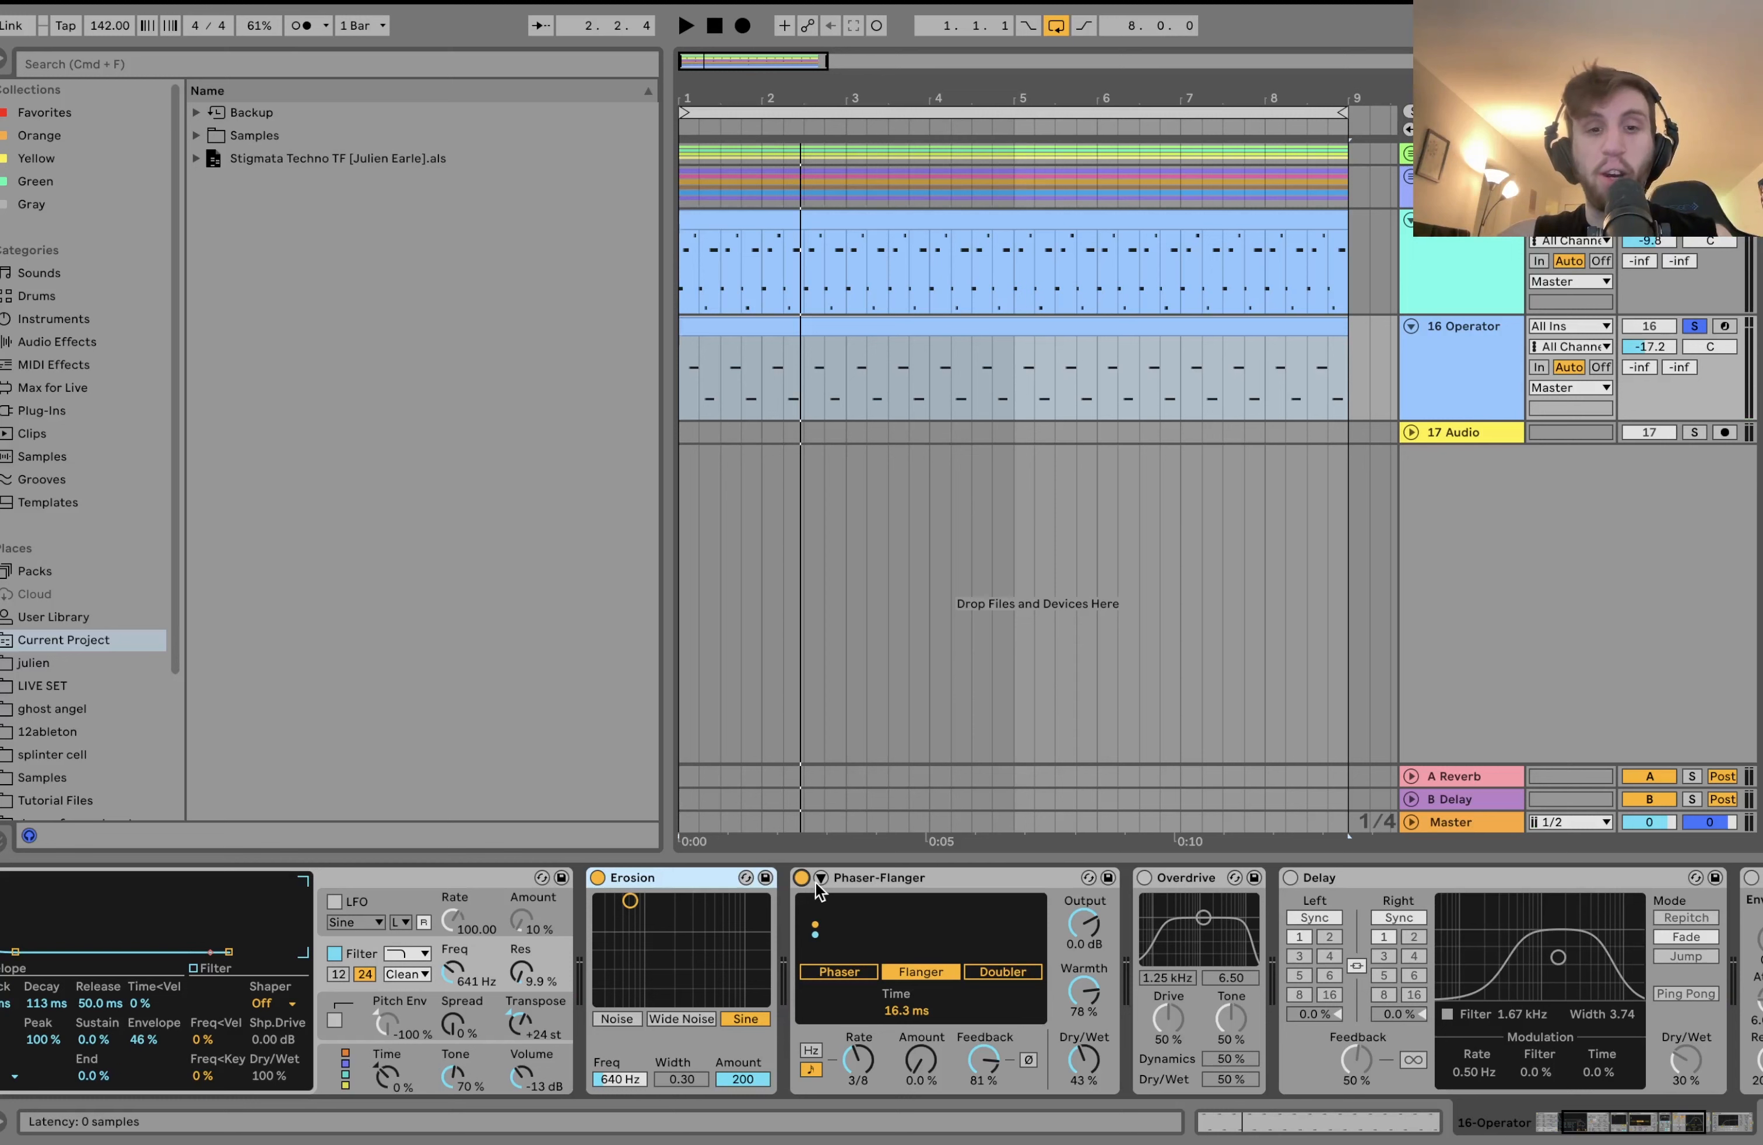
click(821, 876)
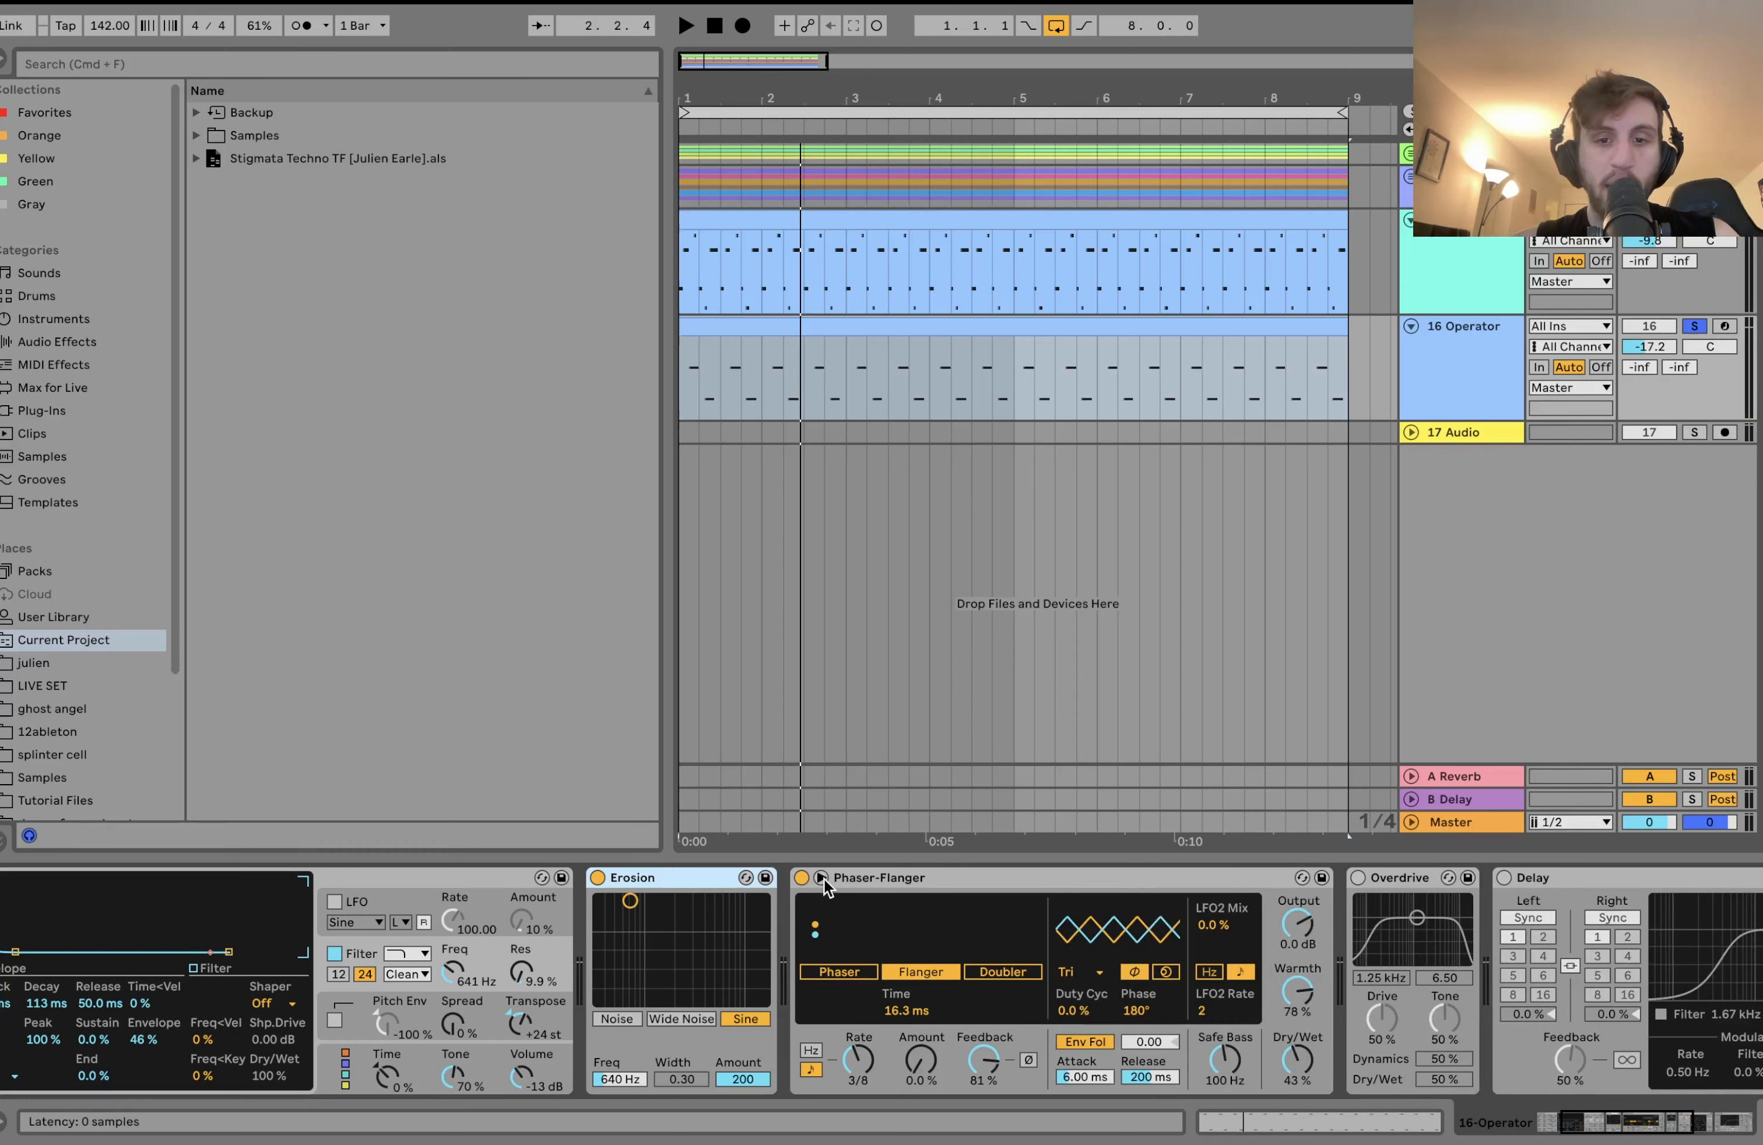
click(822, 878)
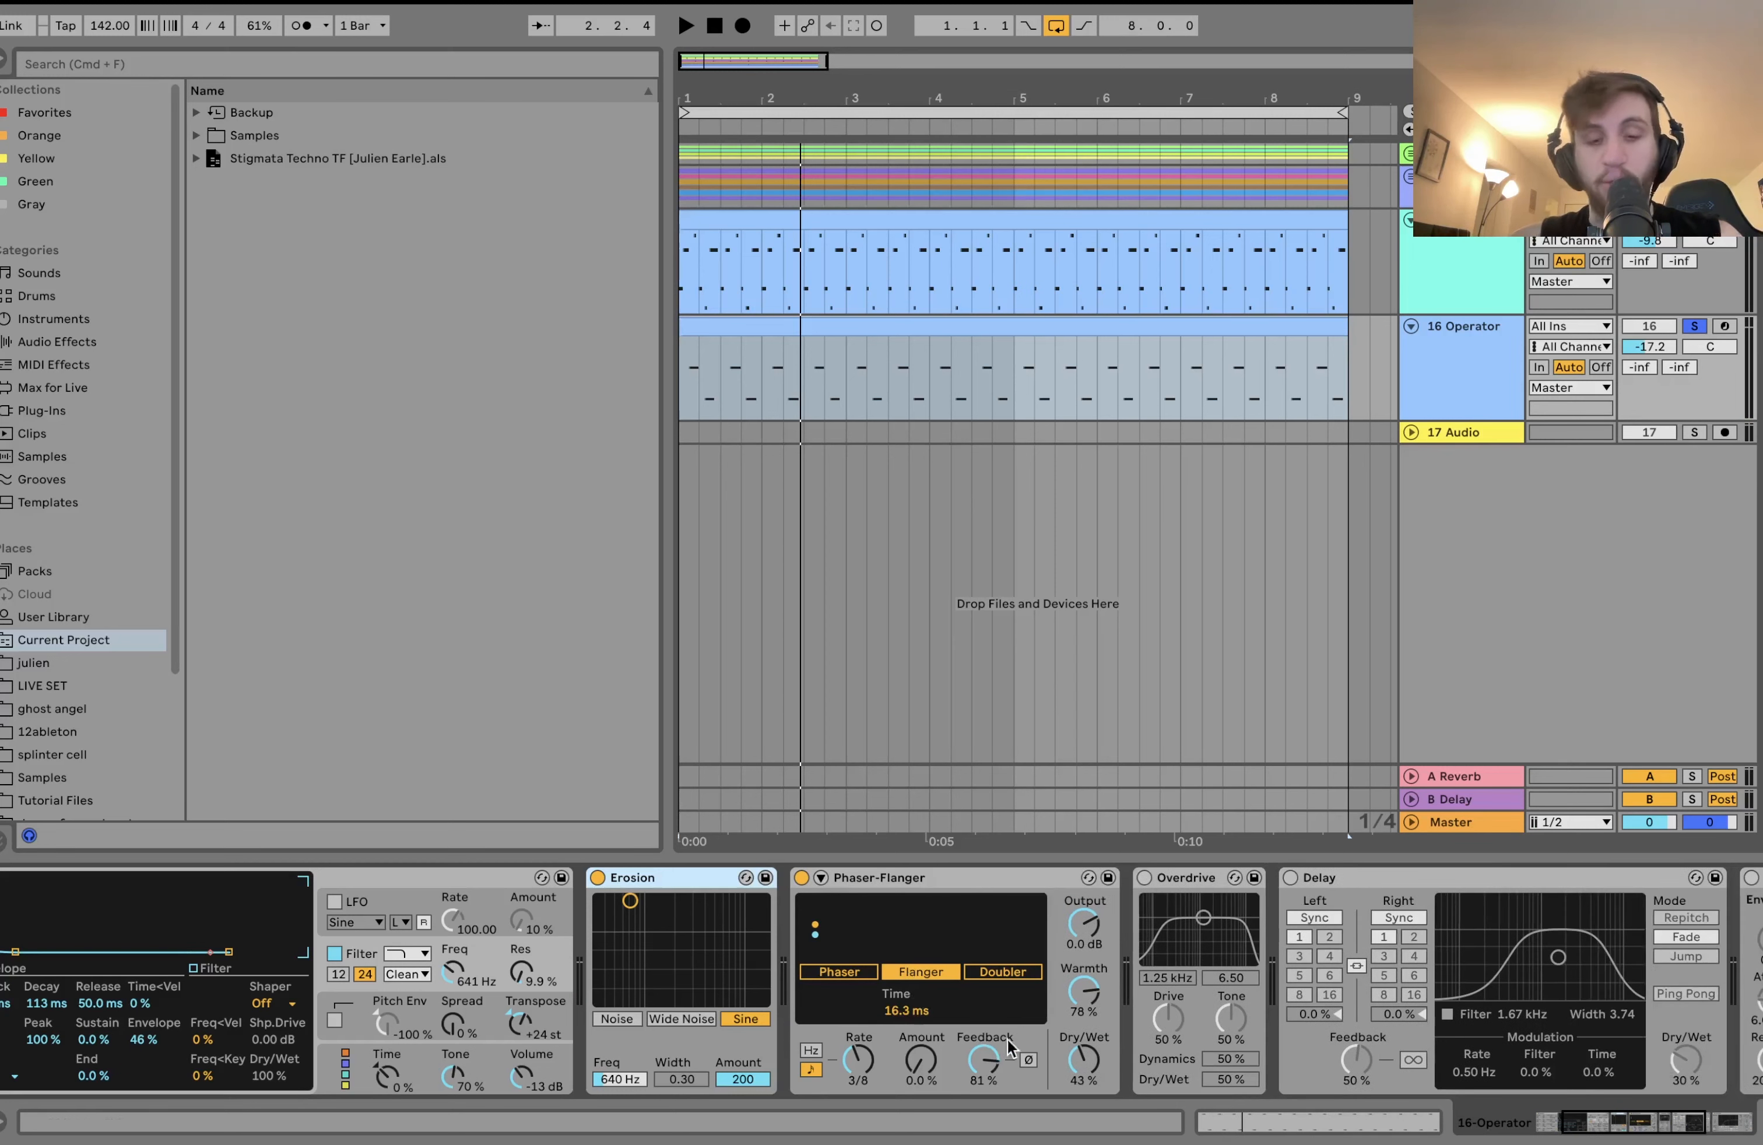
key(space)
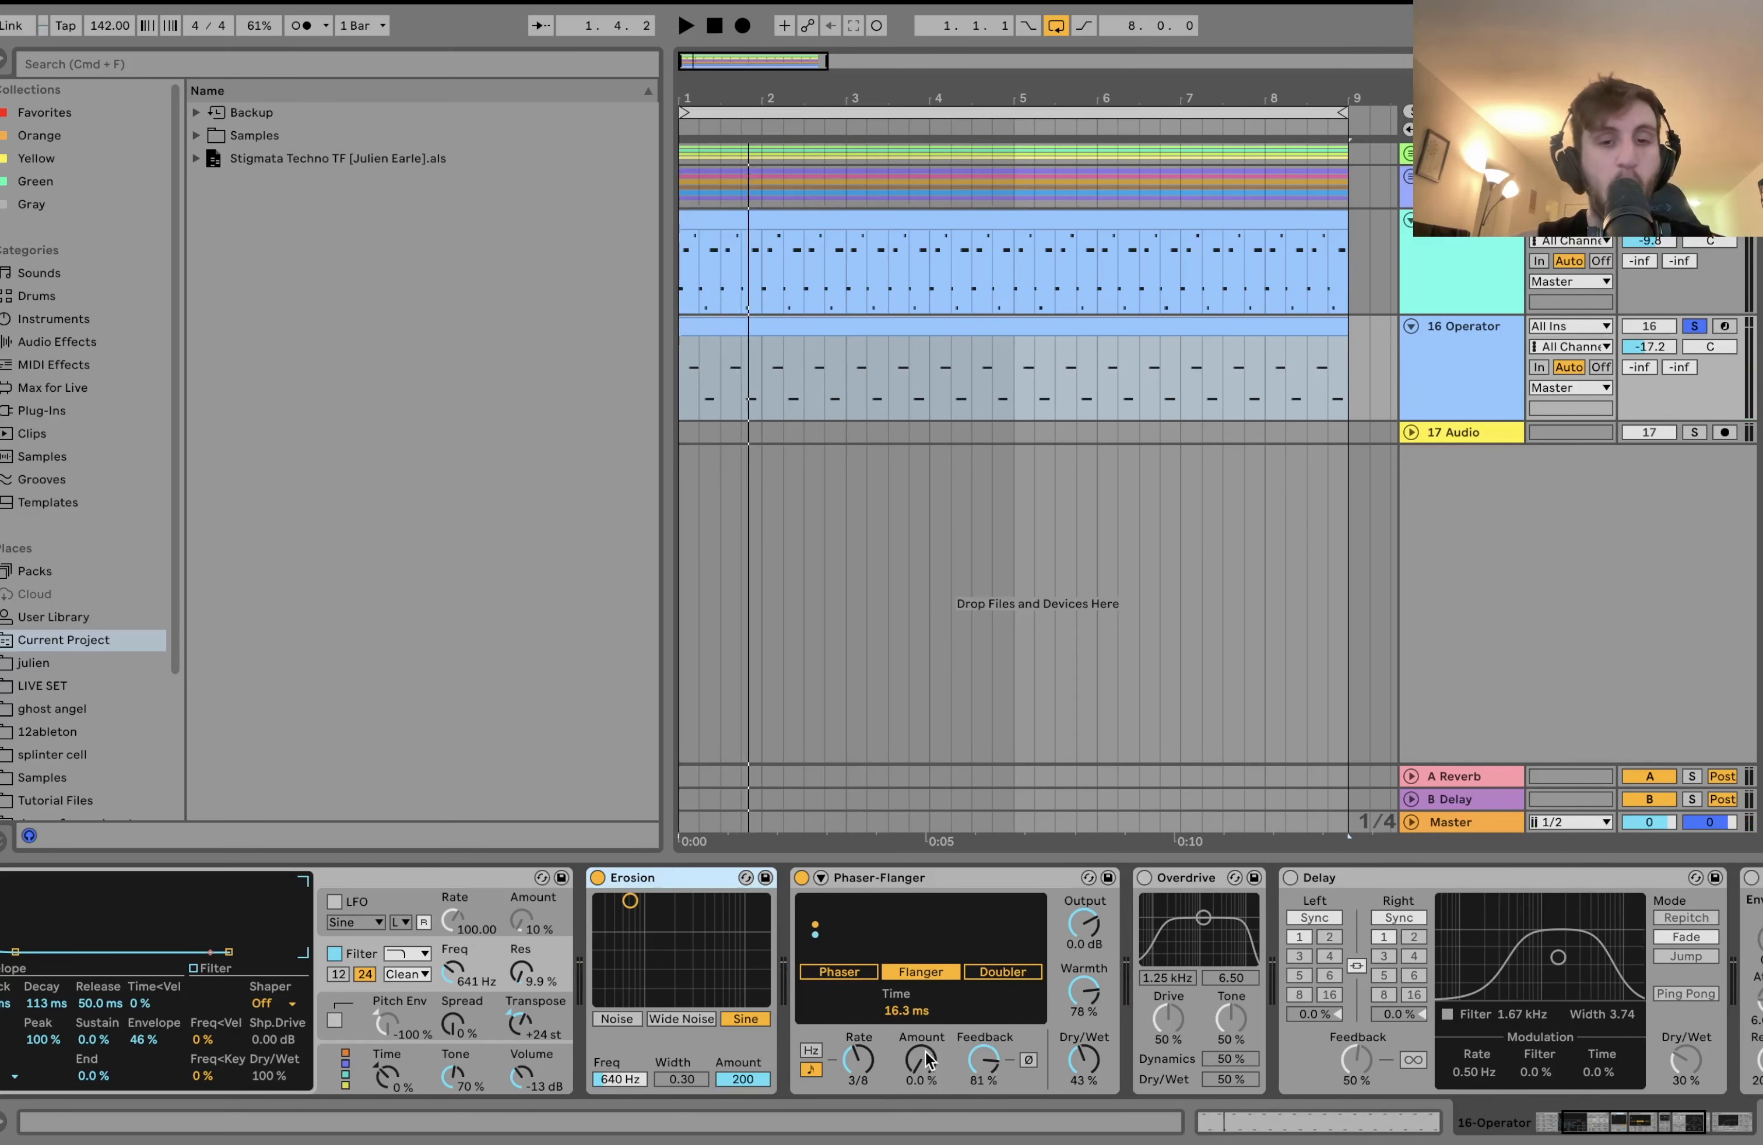
Switch the remaining 16 Operator effects, Overdrive, Delay and Auto Filter, back on one by one, auditioning the sound as each is added.
click(1144, 878)
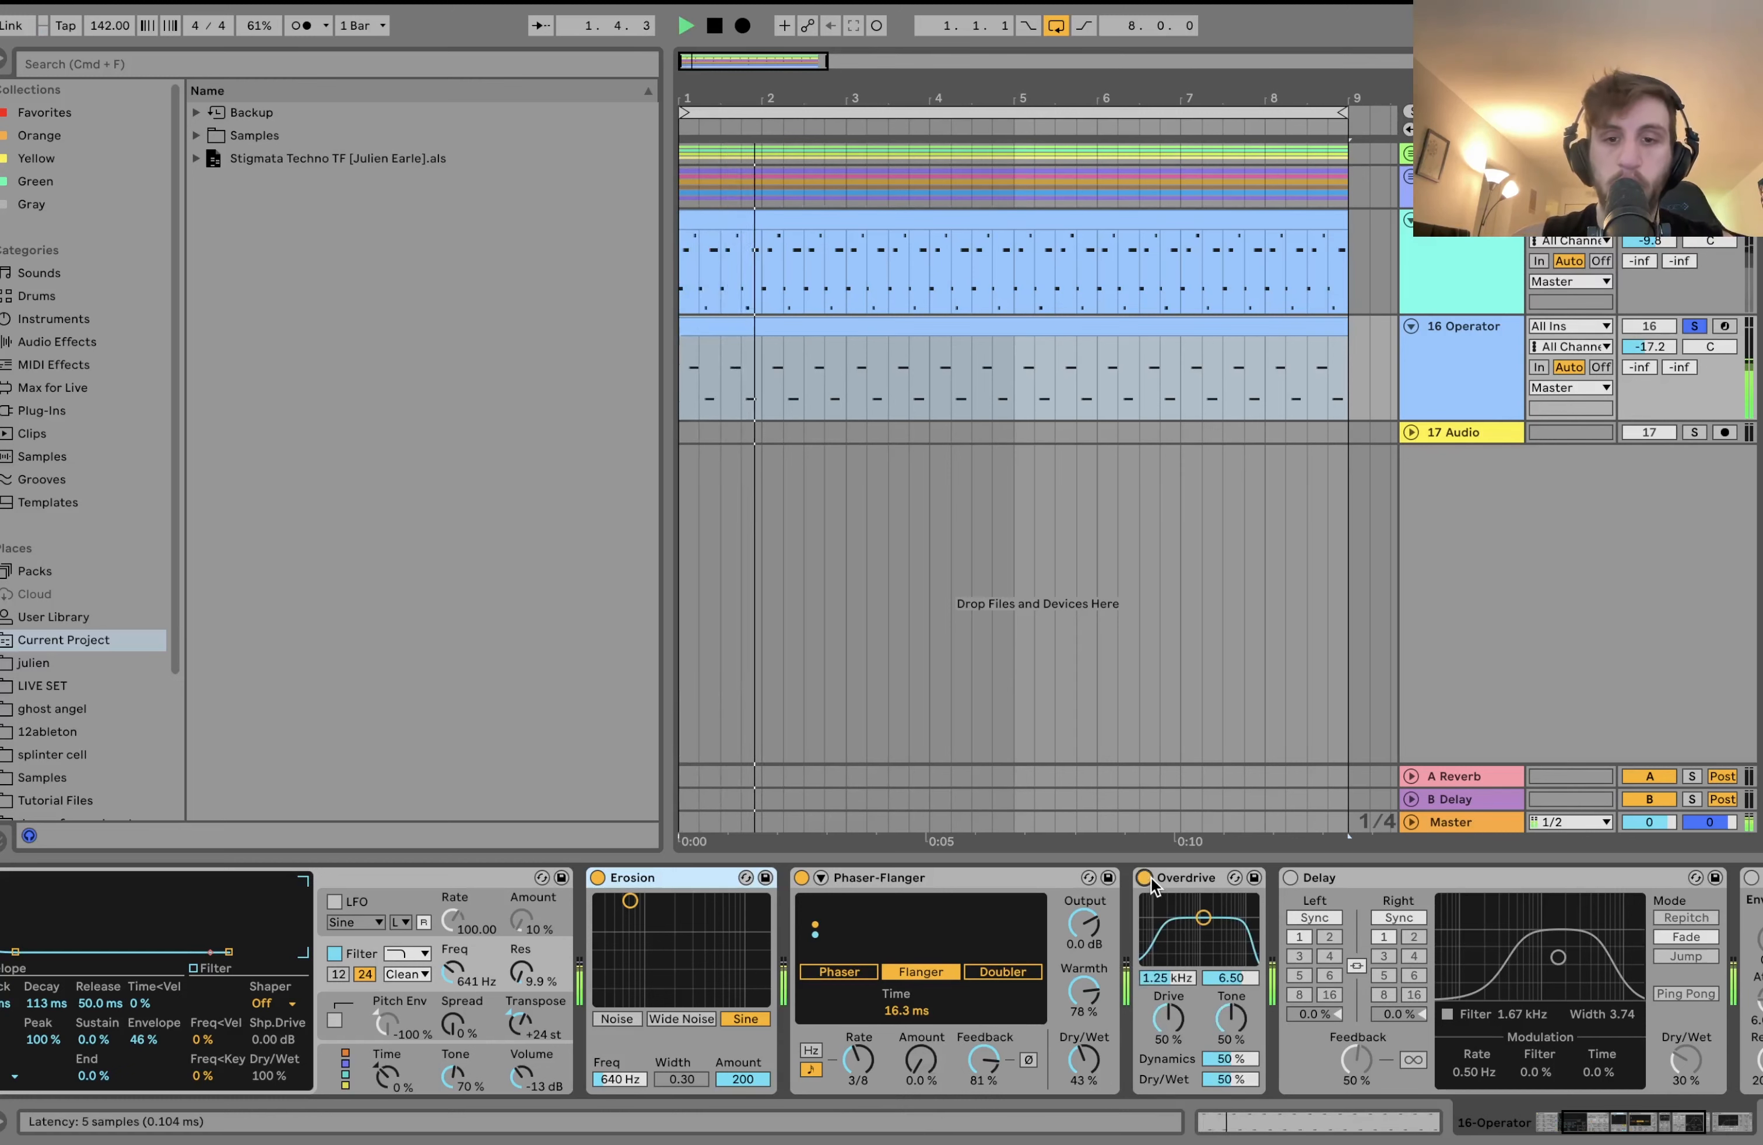
scroll(1152, 877, right, 5)
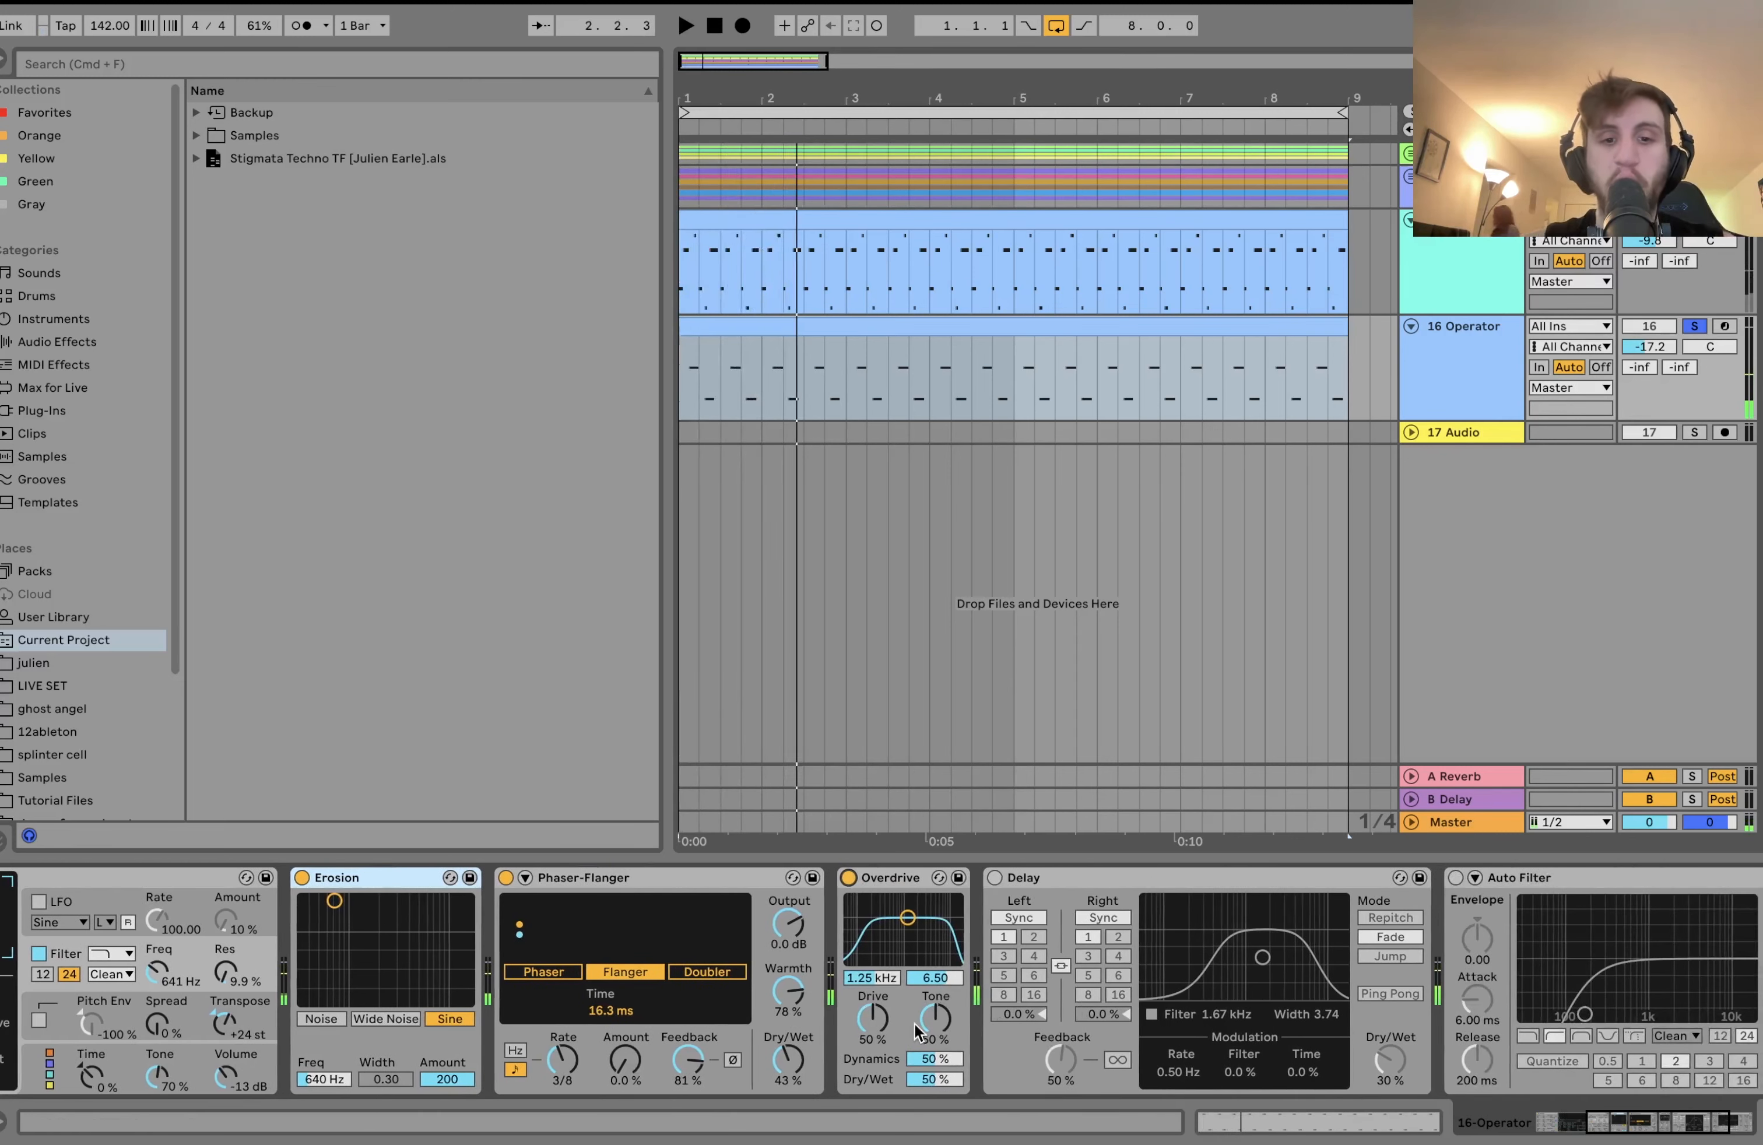
scroll(919, 1032, right, 4)
click(718, 878)
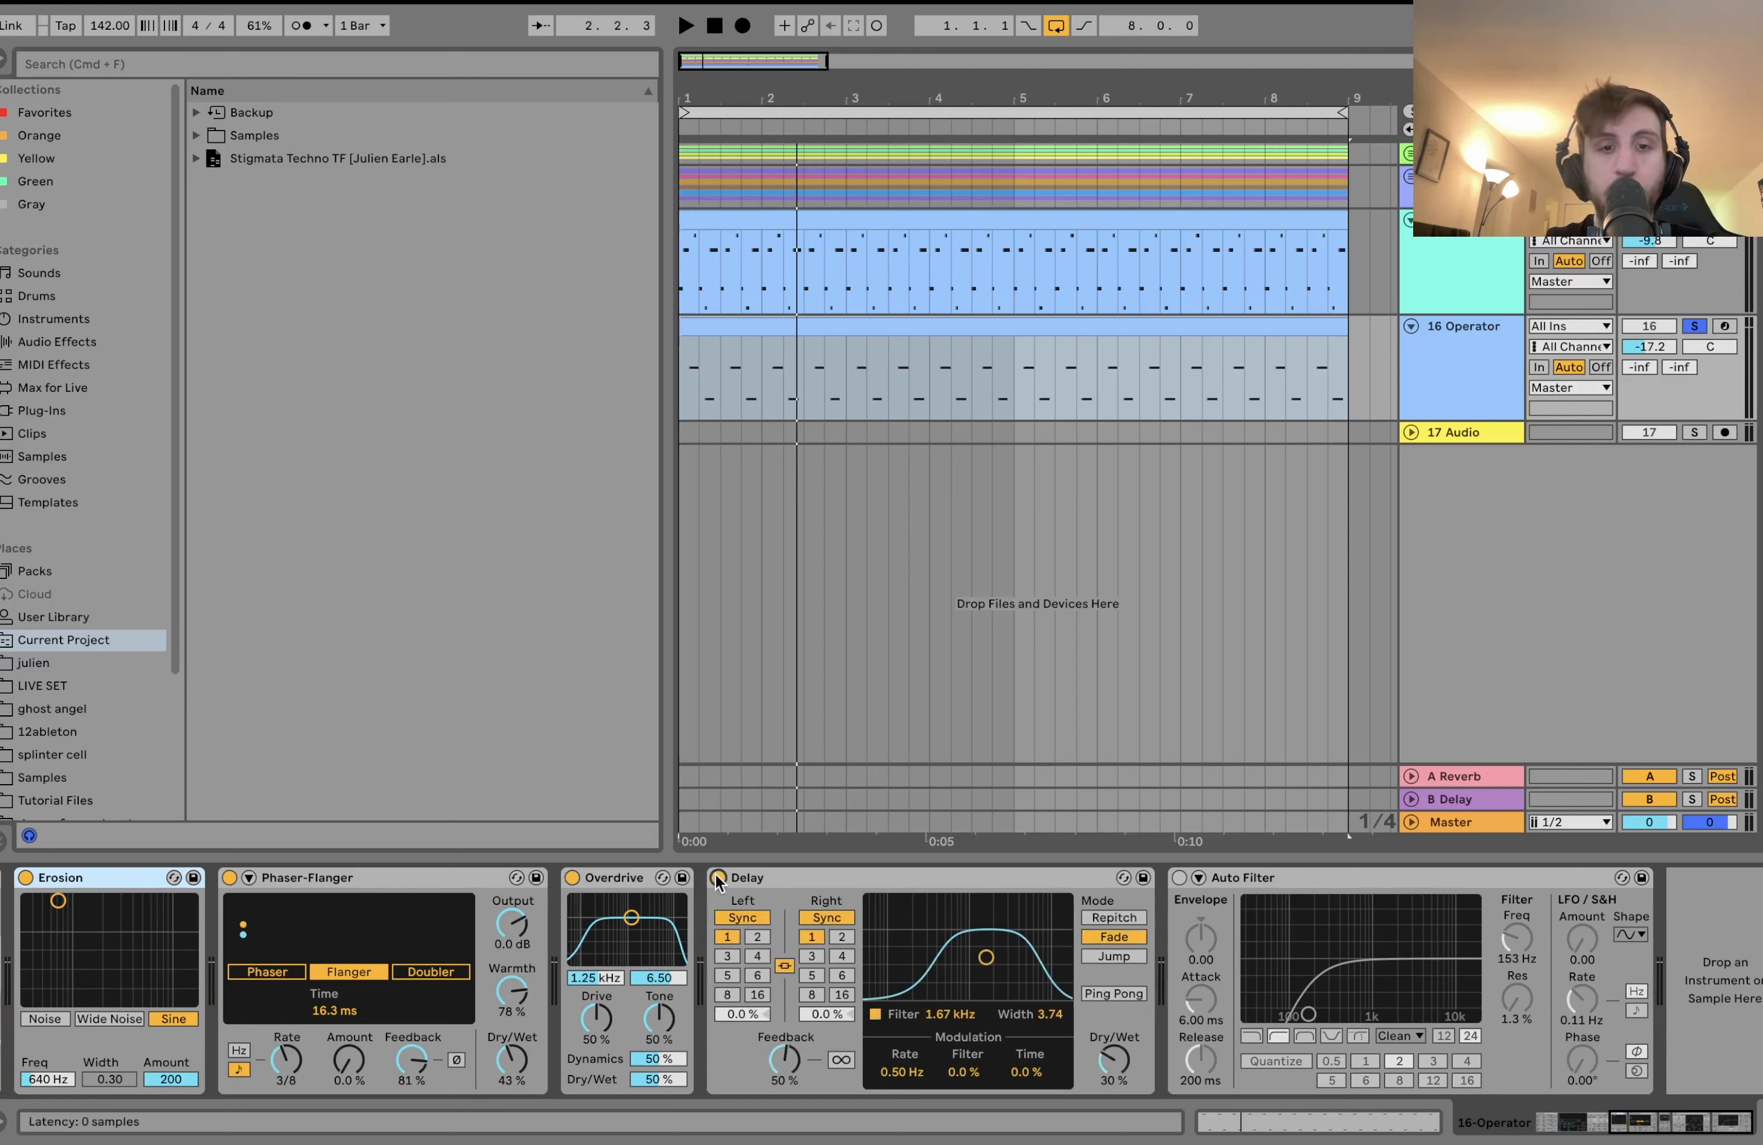
key(space)
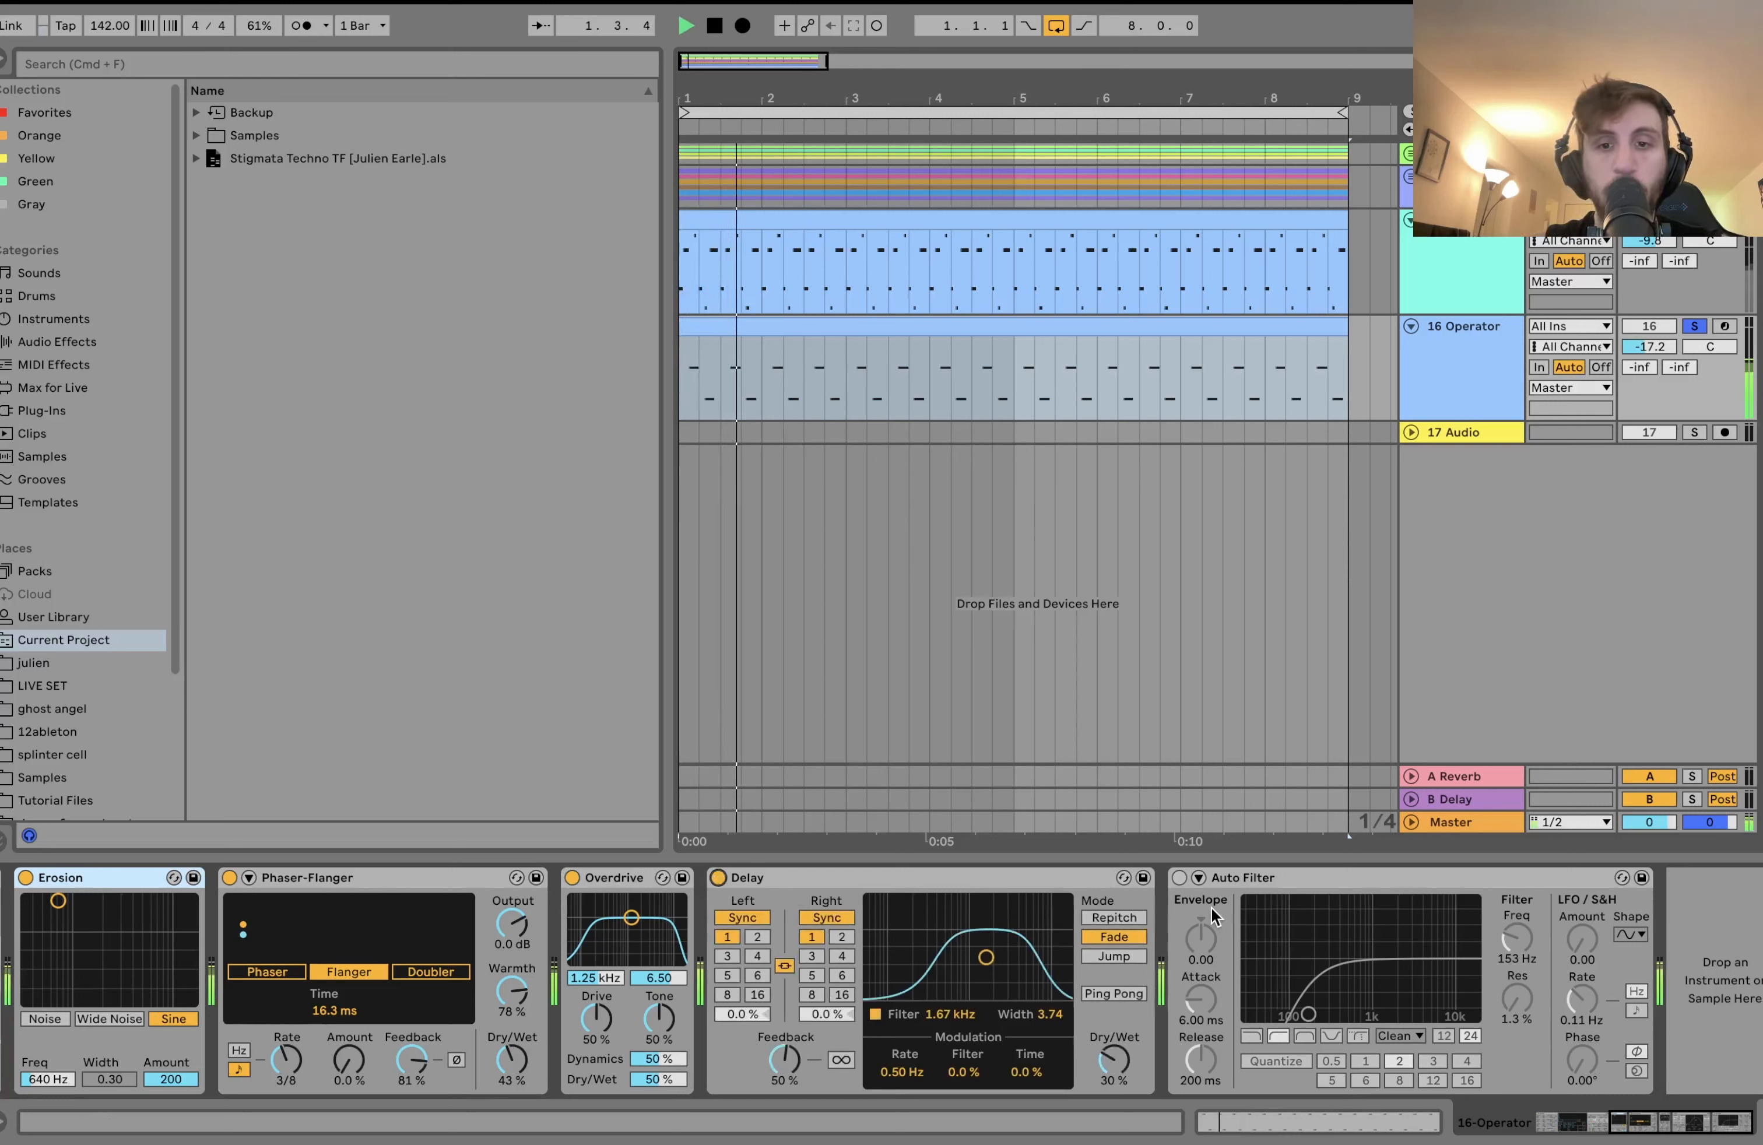
click(1180, 878)
key(space)
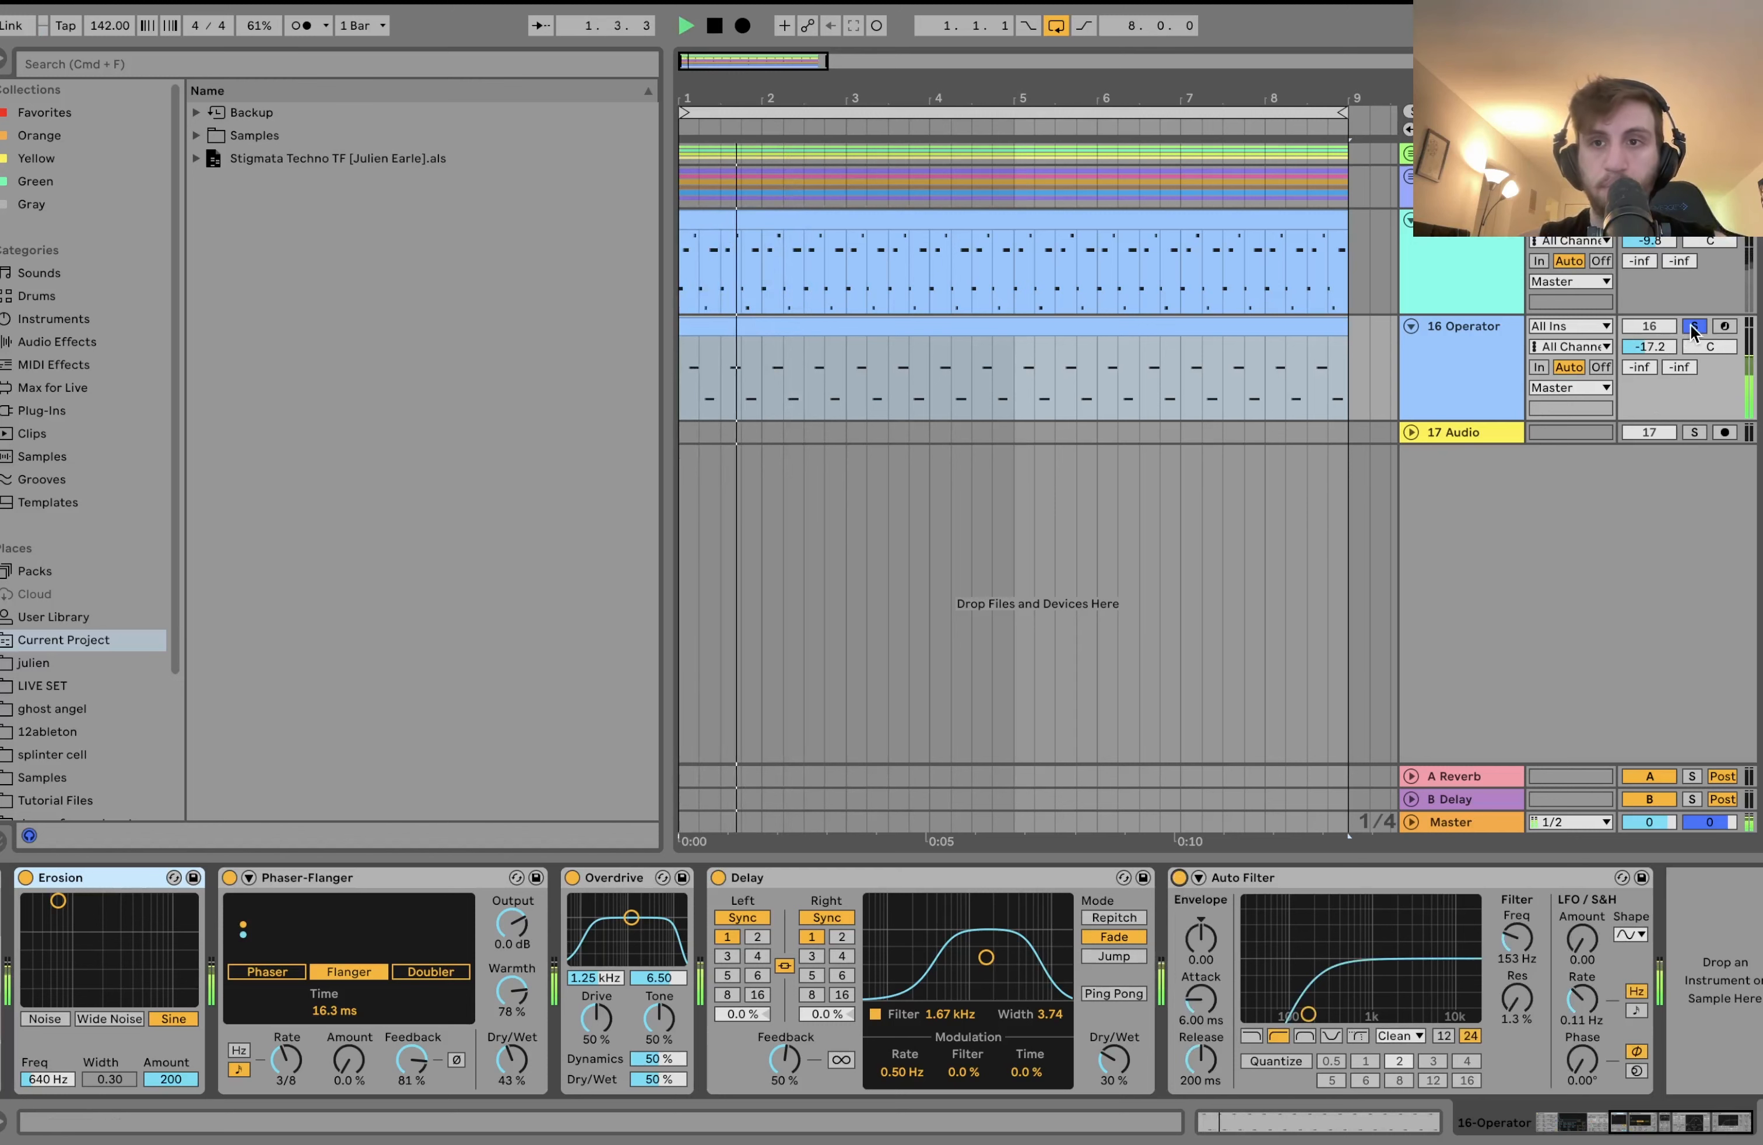